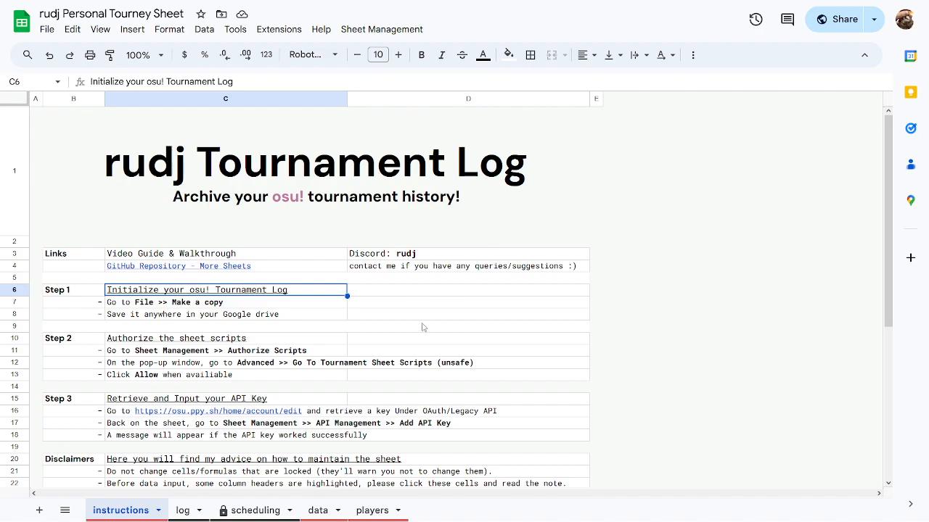
Browse the log of past tournaments, zoomed out so the placement column shows.
left_click(182, 511)
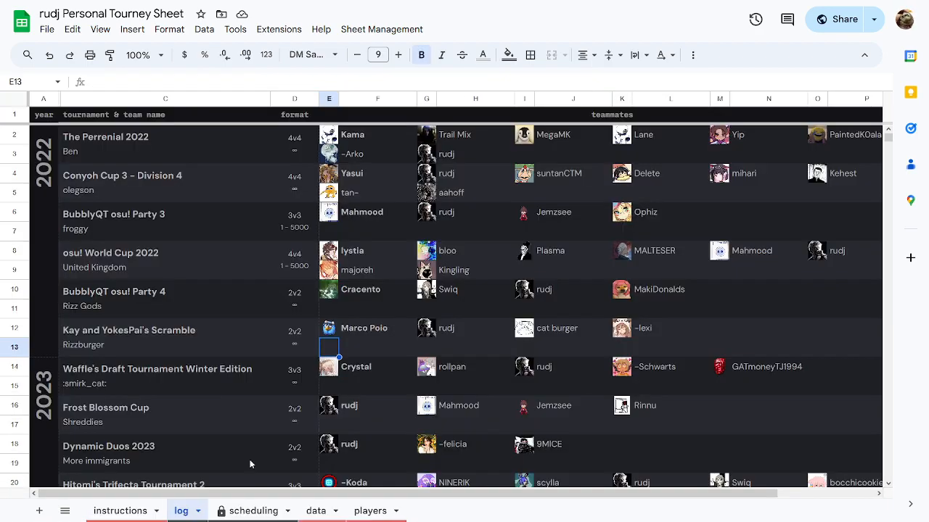
scroll(506, 313, "down", 3)
scroll(496, 320, "up", 2)
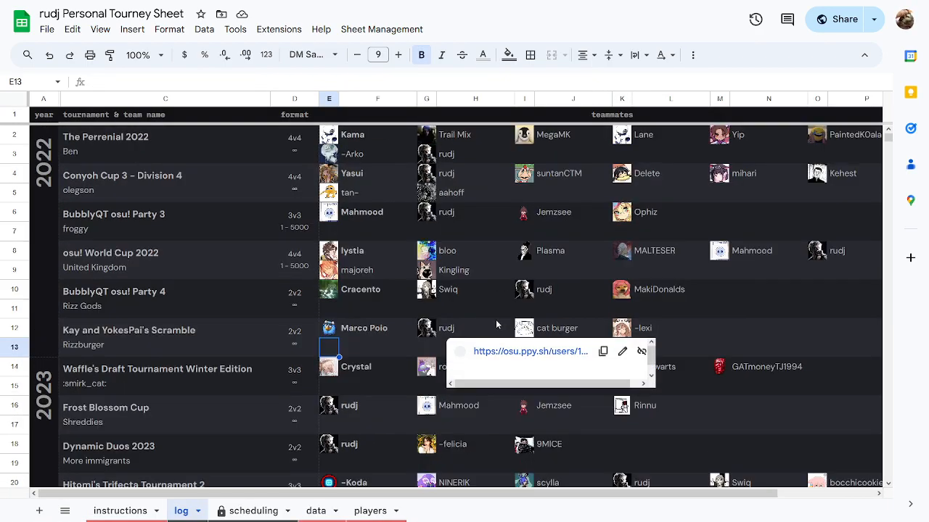
key("ctrl+minus")
left_click(690, 312)
scroll(684, 268, "down", 5)
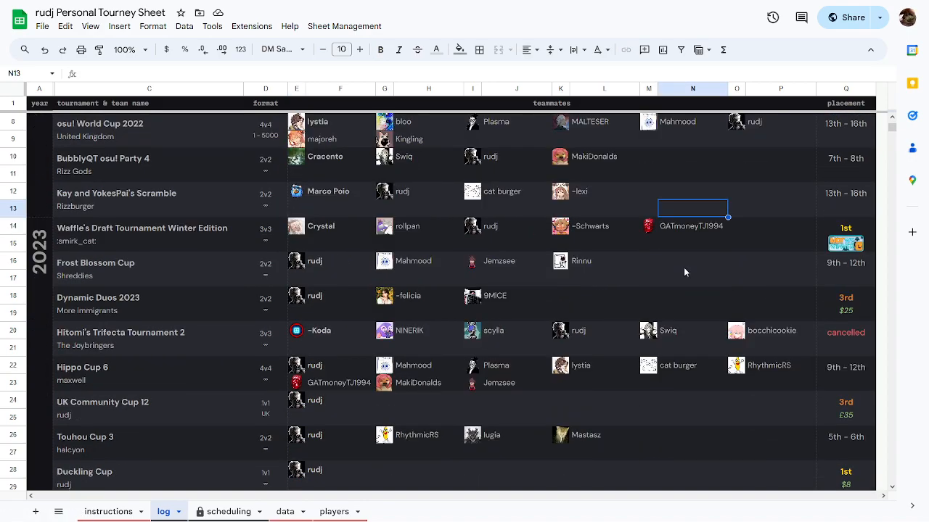
scroll(671, 288, "down", 8)
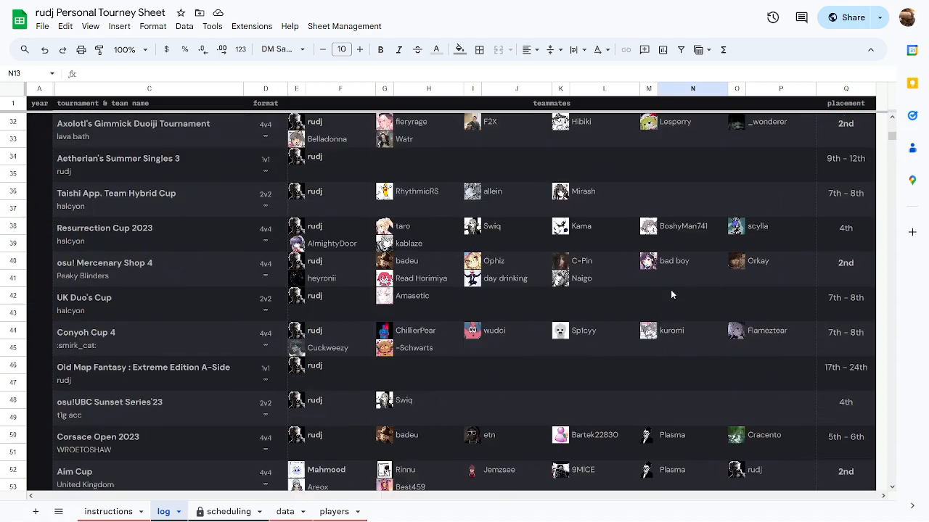
scroll(659, 299, "down", 4)
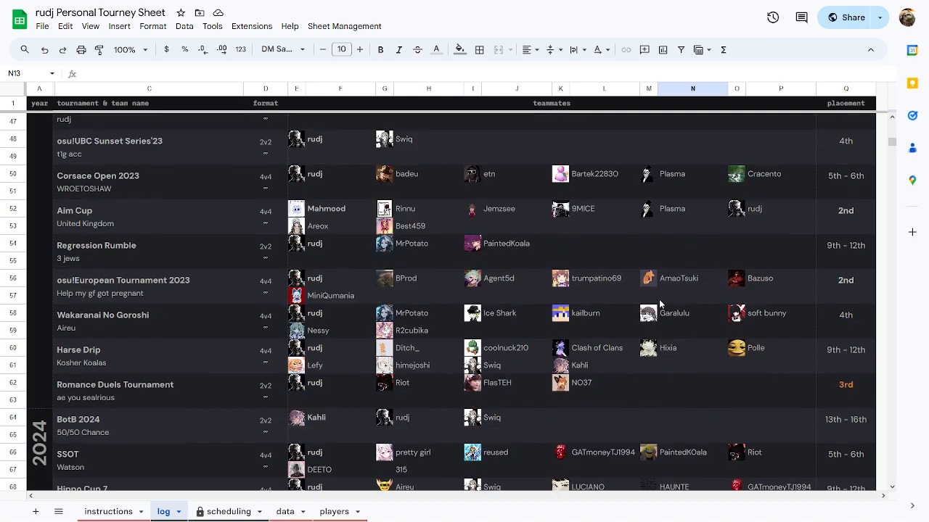
Review the instructions sheet's usage notes and the zibi and Squink credit links.
left_click(134, 511)
scroll(354, 319, "down", 3)
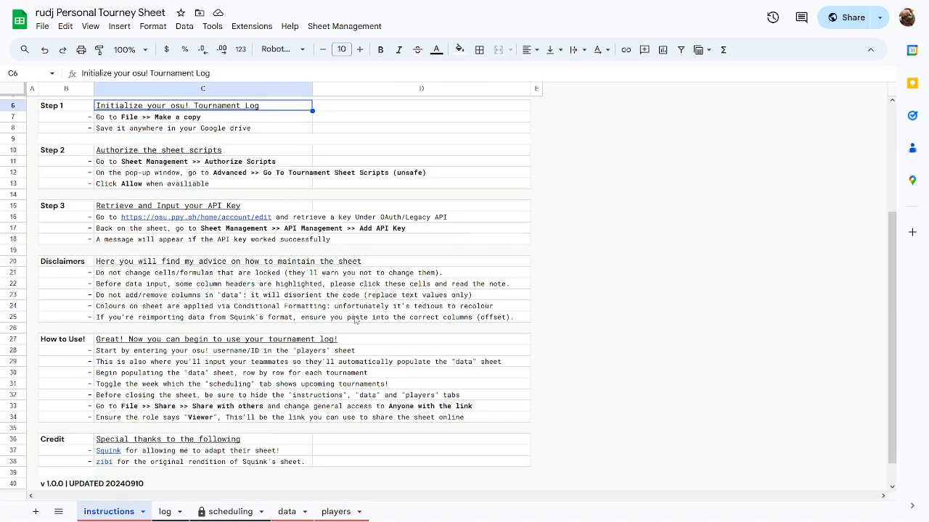
left_click_drag(179, 425, 321, 348)
left_click(217, 434)
left_click(214, 425)
left_click(234, 346)
left_click(176, 426)
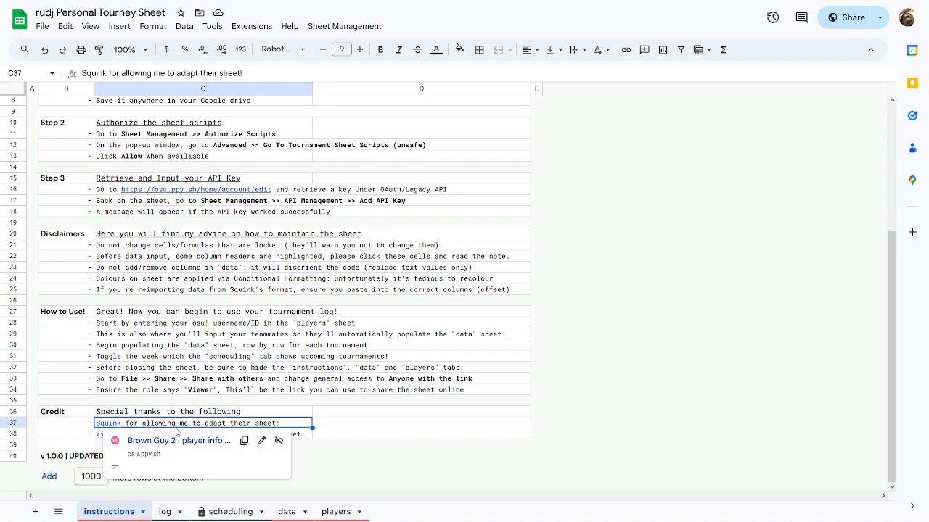
left_click(244, 345)
left_click(174, 436)
left_click(285, 424)
left_click(295, 369)
left_click(306, 392)
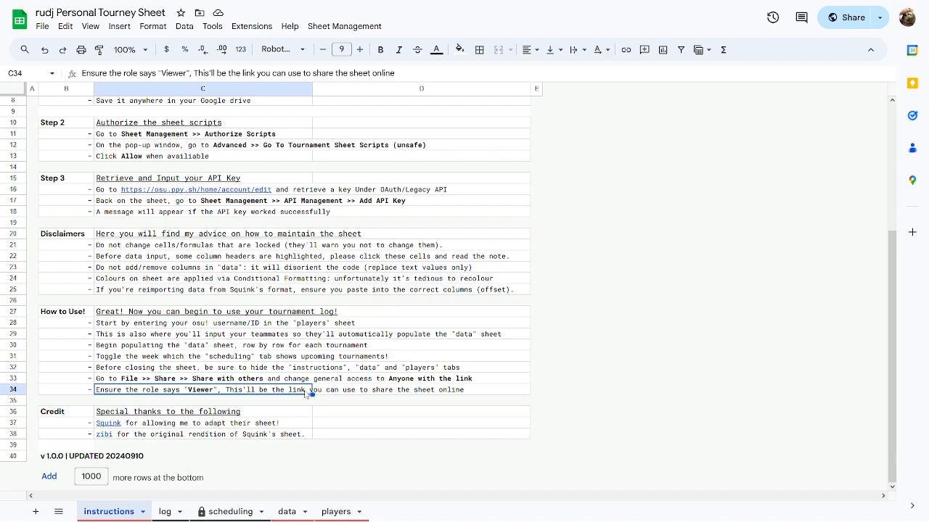
left_click(168, 432)
left_click(317, 336)
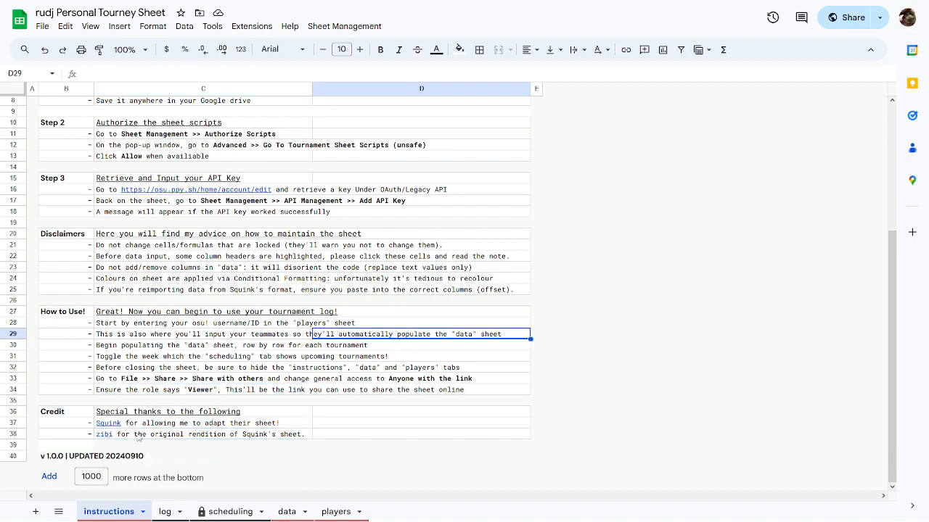
left_click(138, 435)
left_click(297, 349)
left_click(141, 421)
left_click(319, 390)
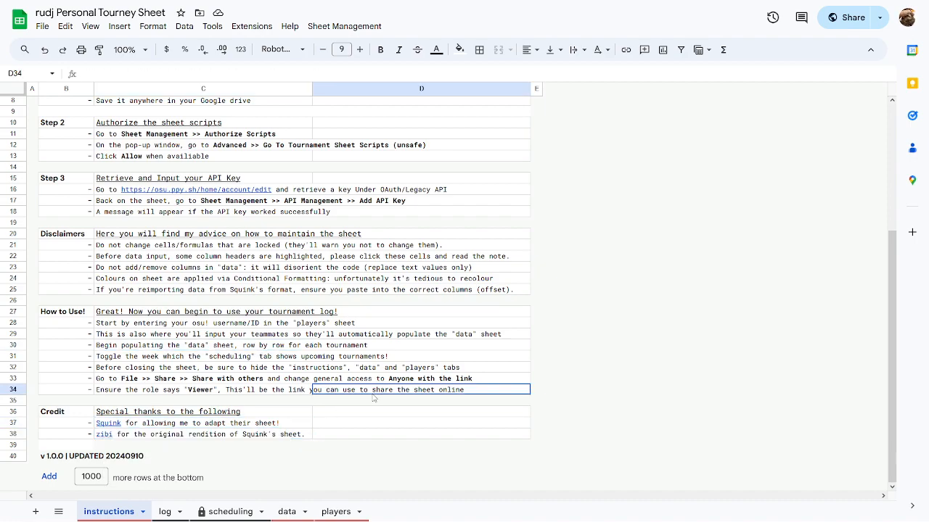
left_click(172, 437)
scroll(266, 293, "up", 5)
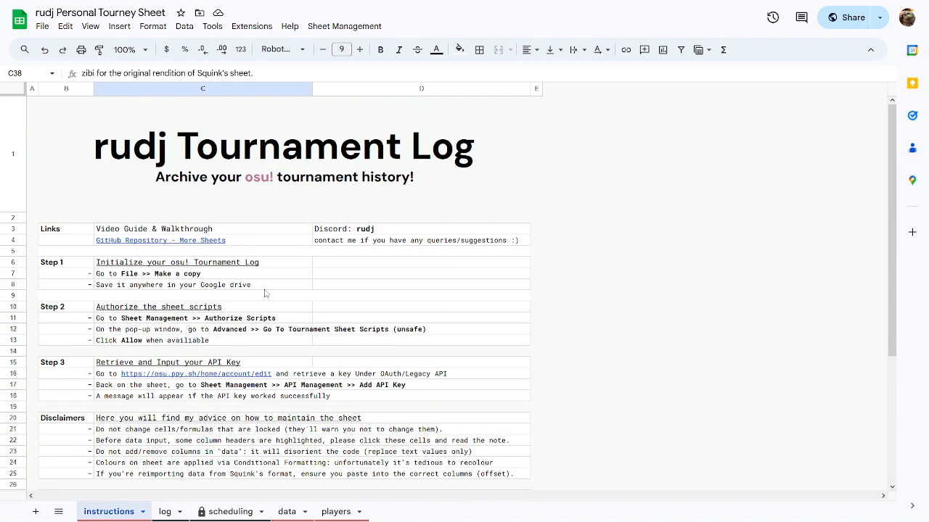
Point out the GitHub Repository link, Step 1 initialization heading and Video Guide line.
left_click(284, 243)
left_click(436, 286)
left_click(293, 294)
left_click(373, 296)
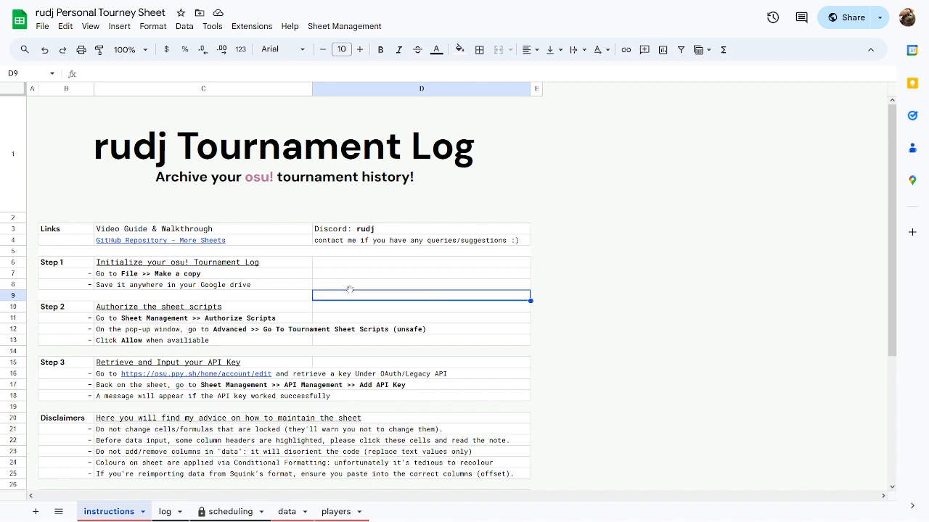
left_click(285, 262)
left_click(436, 277)
left_click(321, 266)
left_click(468, 288)
left_click(240, 264)
left_click(362, 263)
left_click(294, 274)
left_click_drag(435, 344, 433, 349)
left_click(293, 267)
left_click(475, 292)
left_click(294, 266)
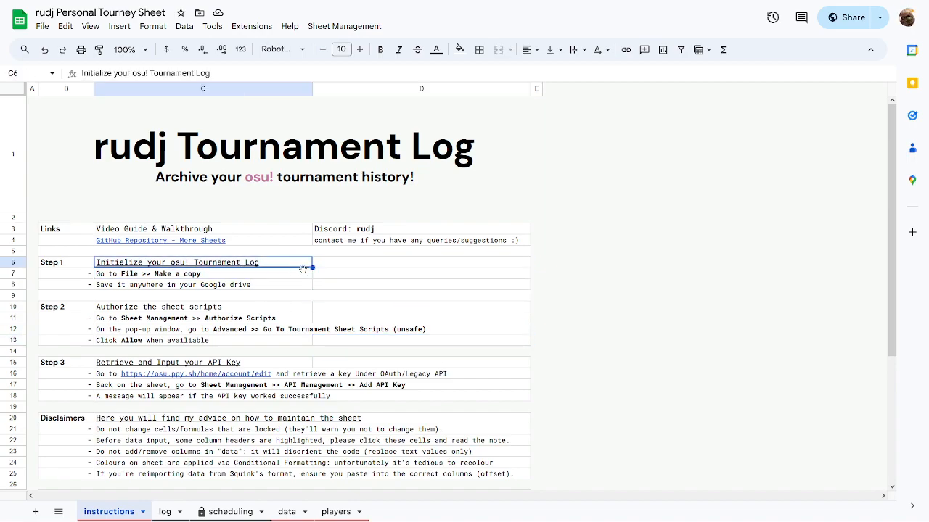
left_click(238, 235)
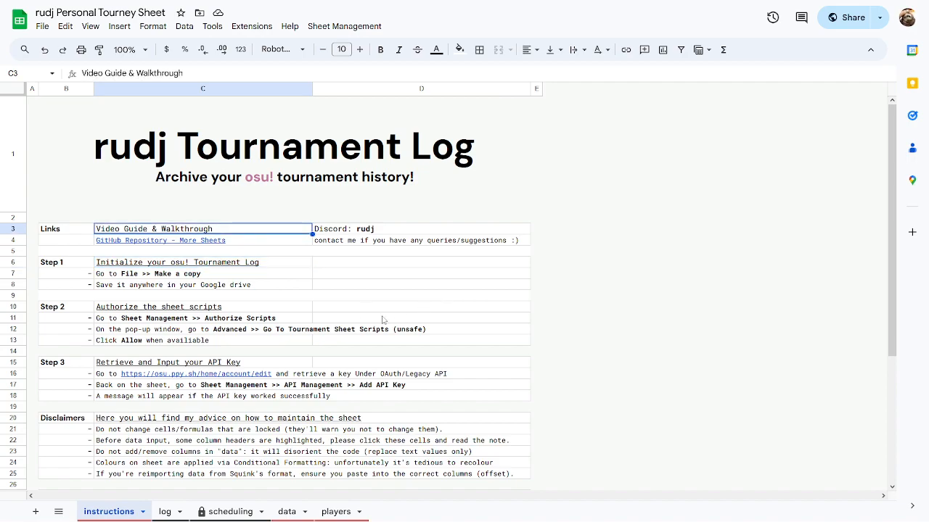
left_click(403, 320)
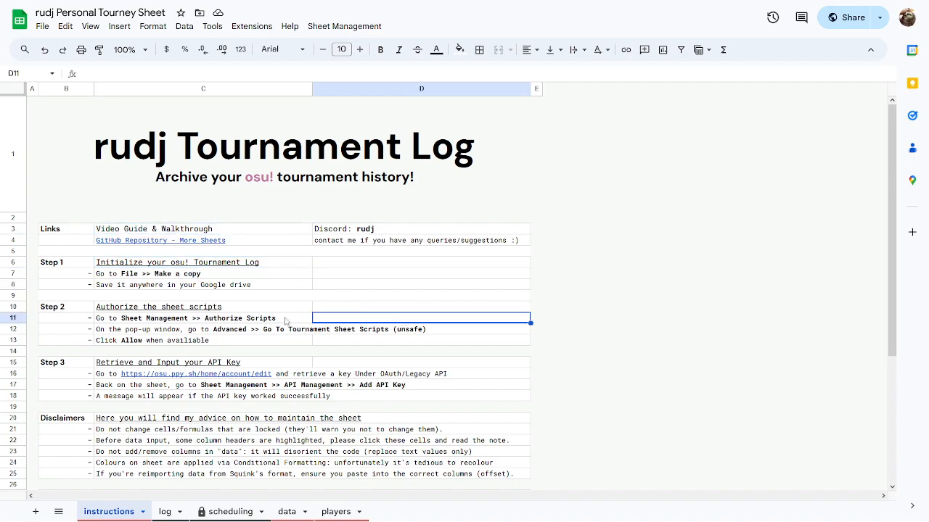
Scroll through the past tournament entries on the log tab.
left_click(165, 511)
scroll(440, 346, "down", 10)
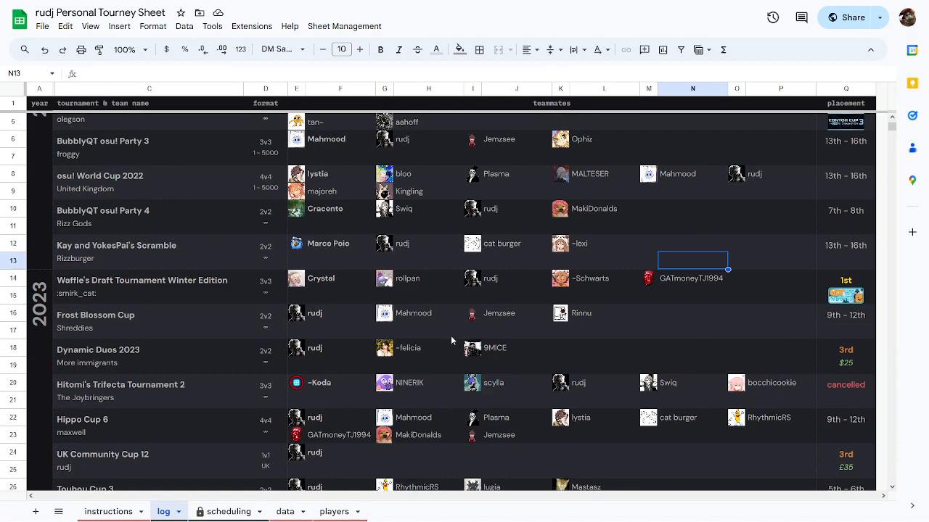
scroll(451, 340, "up", 1)
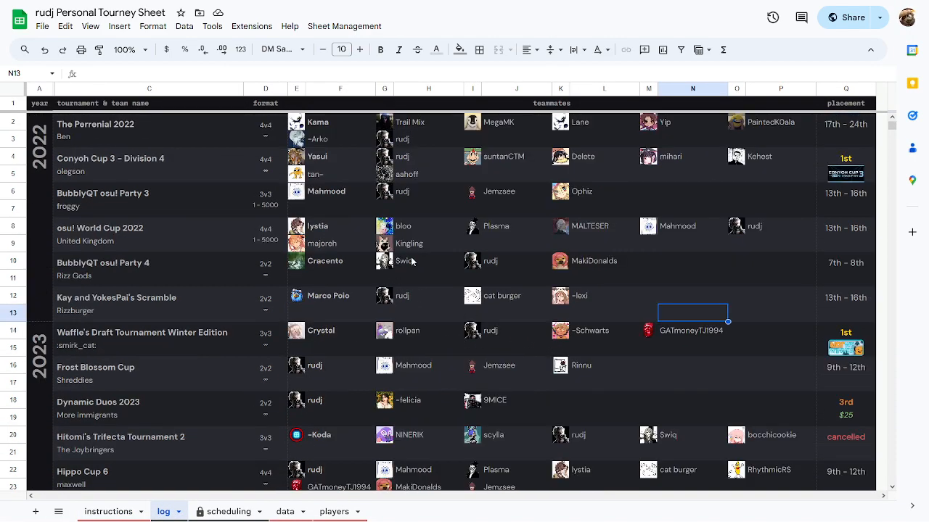
mouse_move(411, 261)
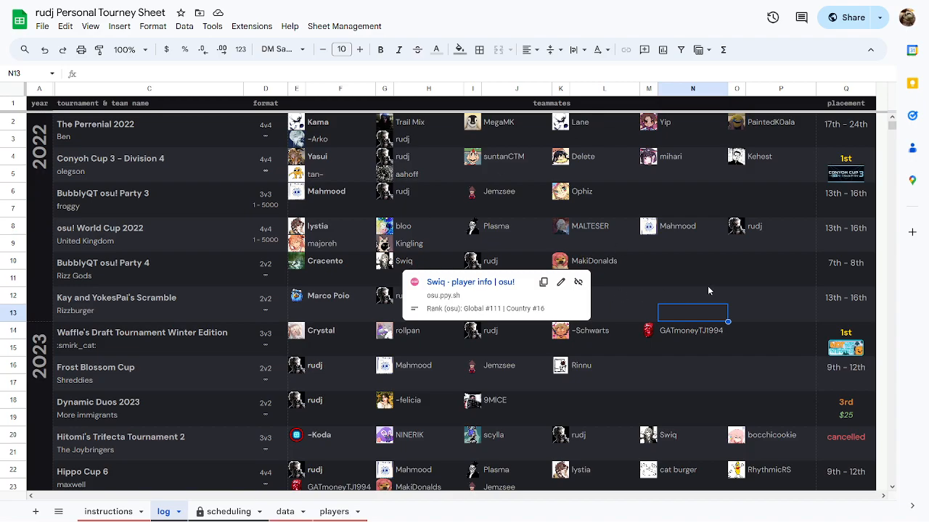
scroll(708, 290, "down", 10)
left_click(689, 227)
scroll(595, 271, "up", 10)
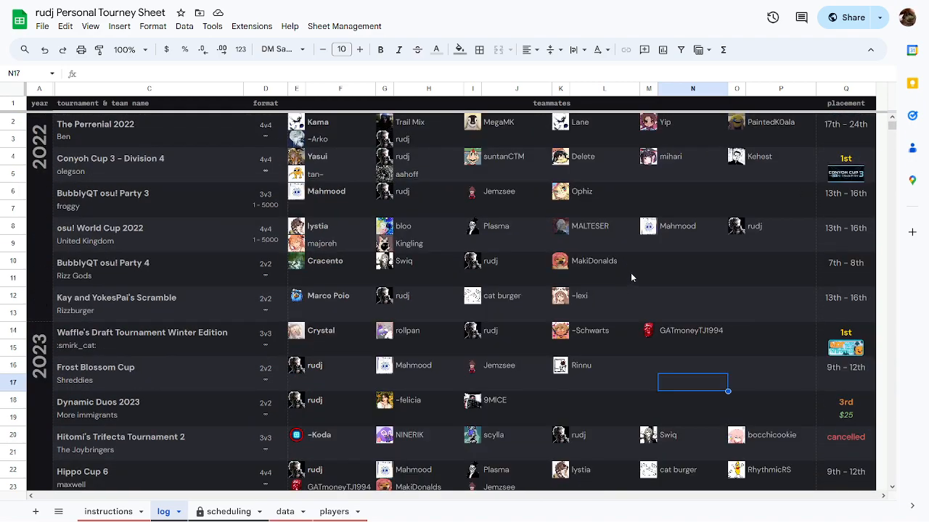
scroll(567, 225, "down", 7)
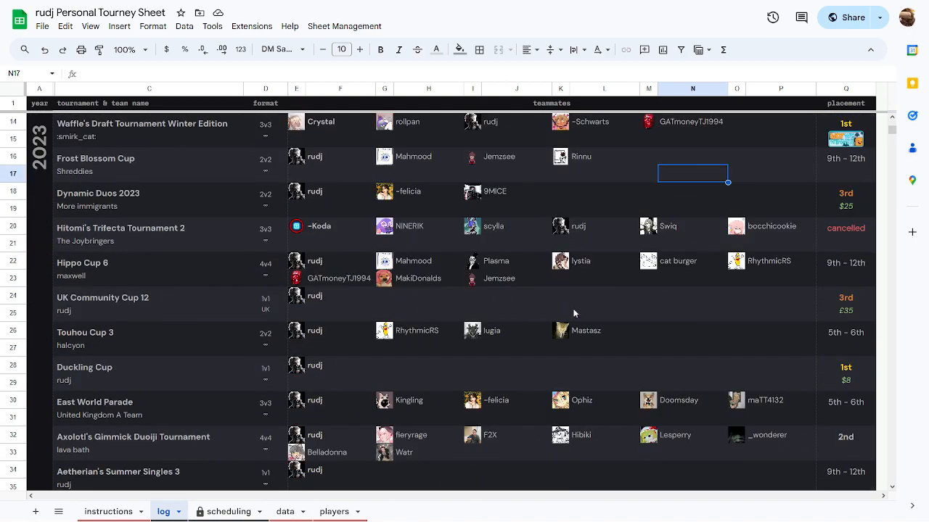
scroll(447, 165, "down", 4)
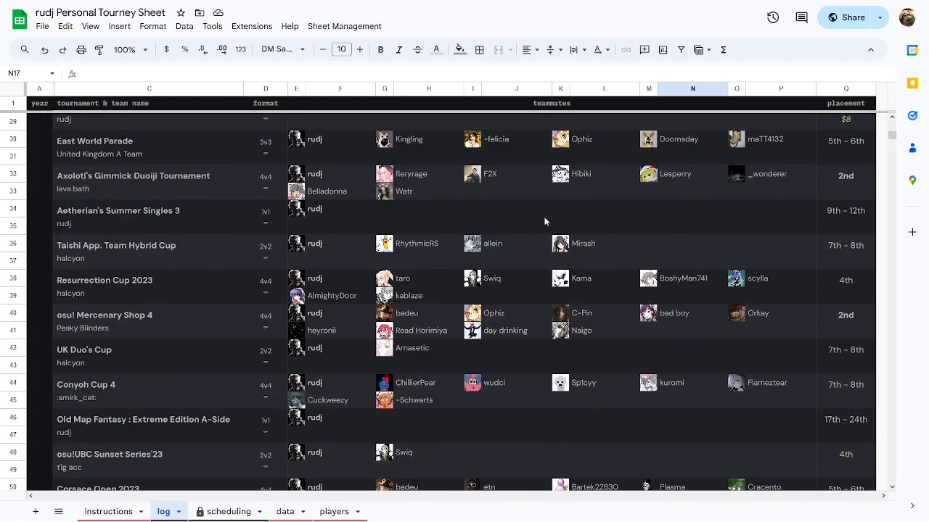
scroll(397, 313, "down", 4)
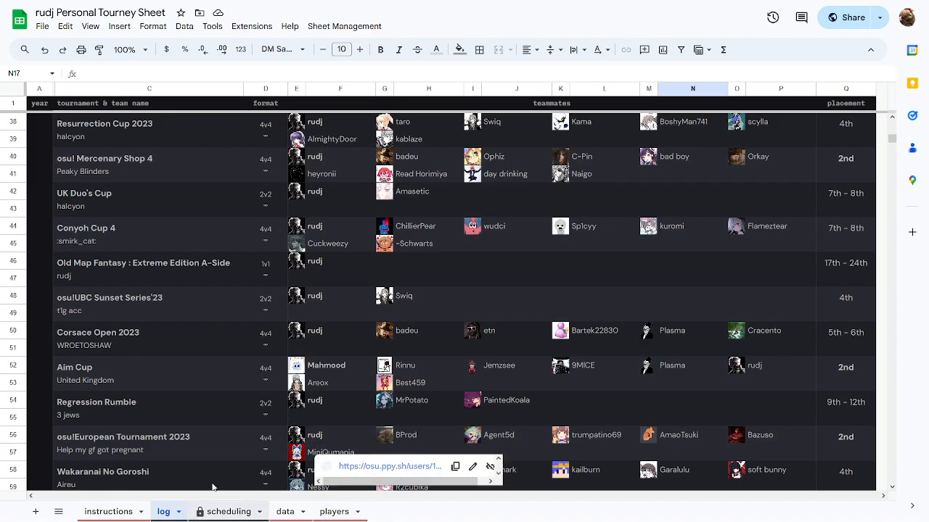
scroll(438, 154, "down", 4)
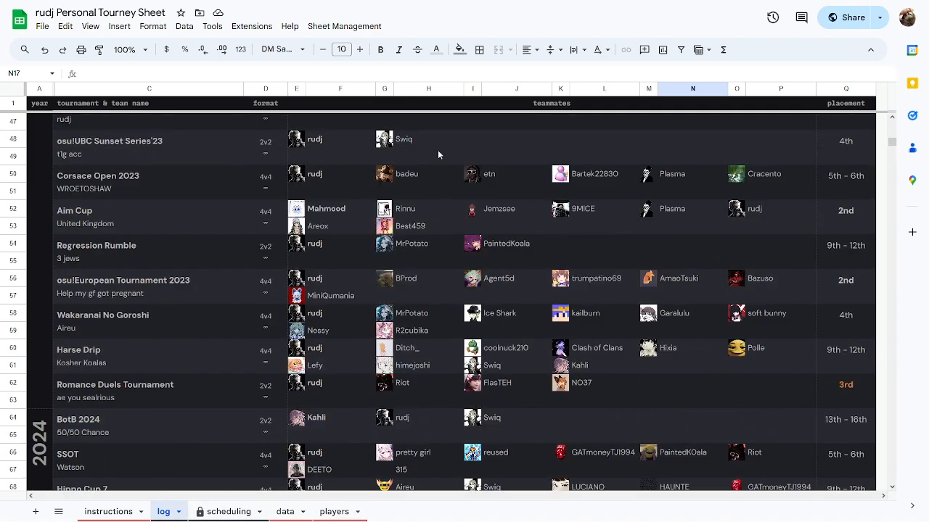
Inspect the first tournament's row 2 on the data sheet.
left_click(285, 512)
mouse_move(357, 497)
left_mouse_down()
mouse_move(554, 500)
mouse_move(778, 437)
mouse_move(581, 497)
mouse_move(343, 498)
left_mouse_up()
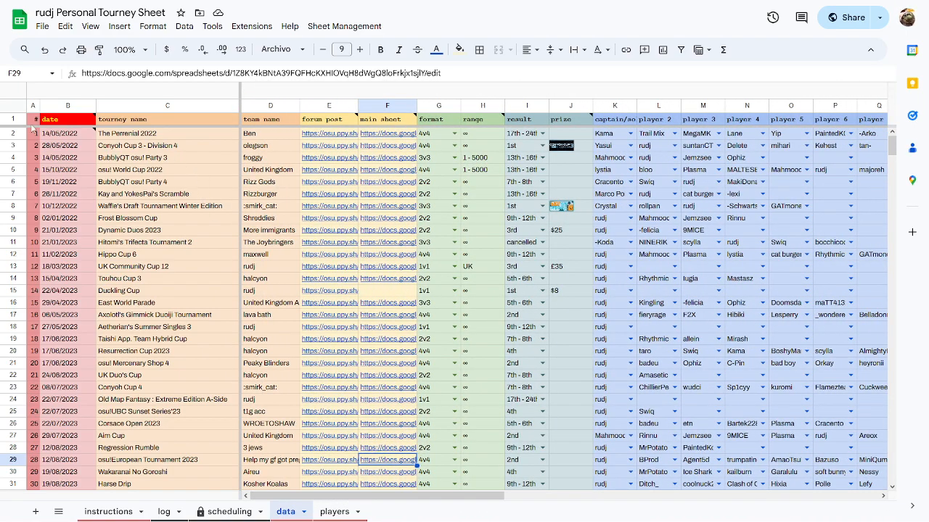
left_click(19, 138)
left_click_drag(293, 497, 363, 500)
Return to the top of the log tab and preview teammates' profile links.
left_click(164, 511)
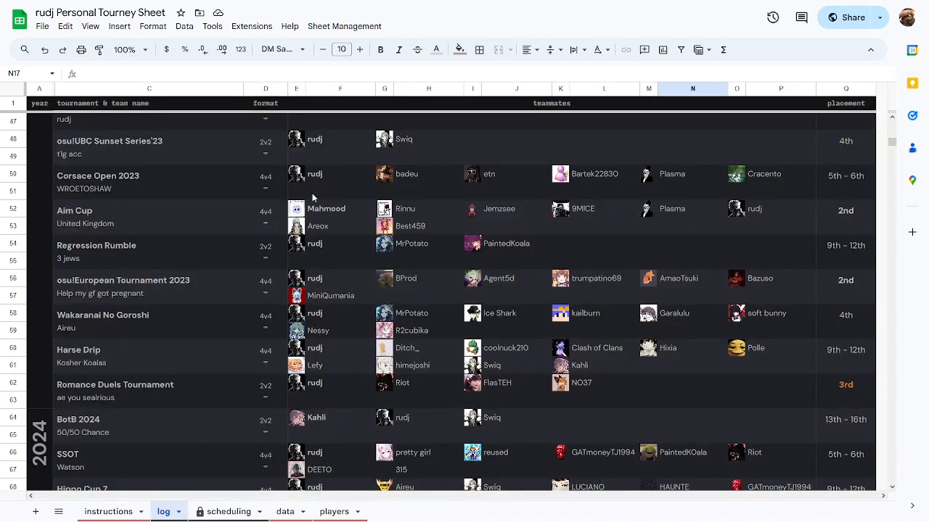
scroll(410, 273, "up", 5)
left_click(508, 194)
left_click(428, 157)
left_click(608, 174)
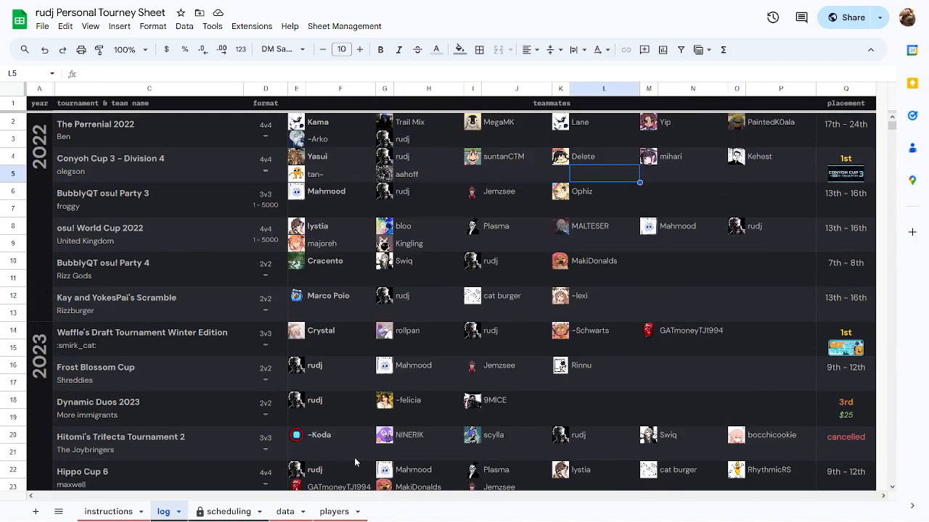
Set the weekly schedule to week 1 and select its dates and stage entries.
left_click(225, 512)
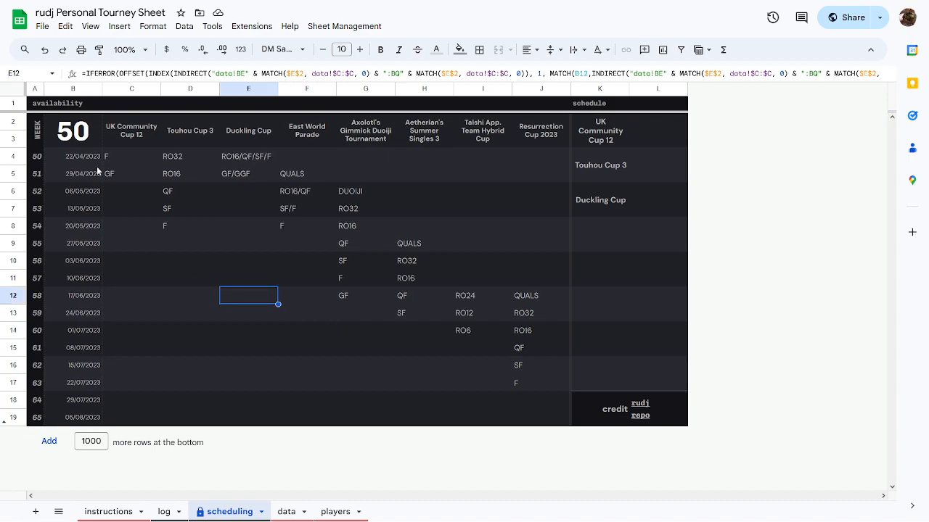
left_click(80, 135)
type("1")
left_click(248, 243)
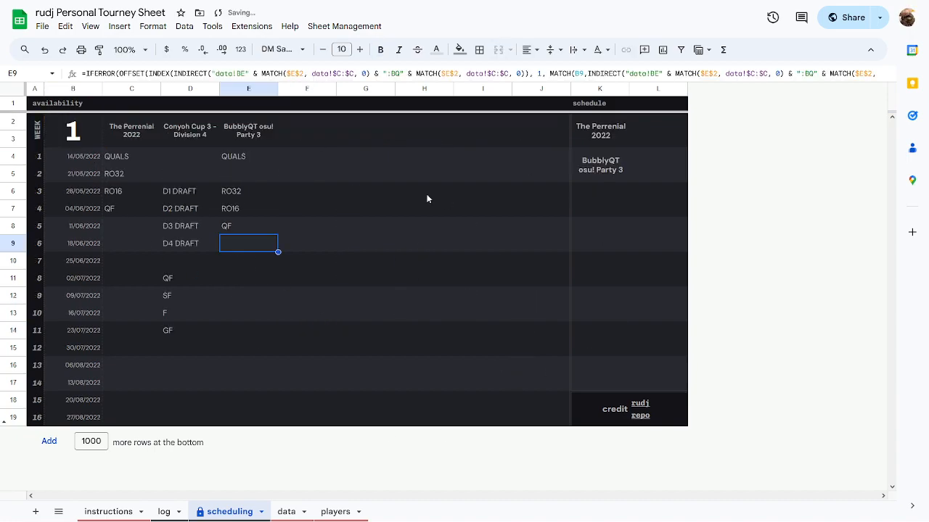
left_click(426, 197)
left_click(235, 236)
left_click(357, 313)
left_click_drag(80, 156, 77, 420)
left_click_drag(116, 156, 255, 439)
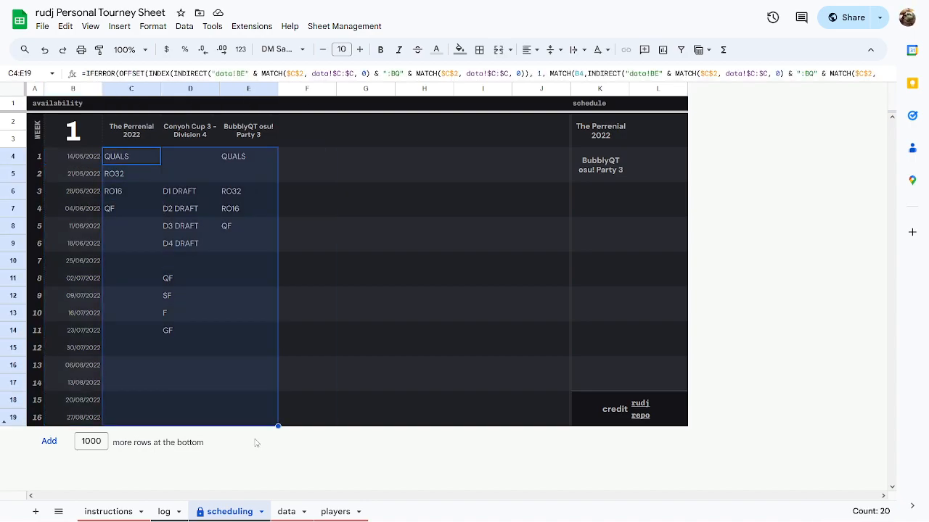
Change the week number to 50 and inspect entries such as RO32 in H10.
left_click(87, 127)
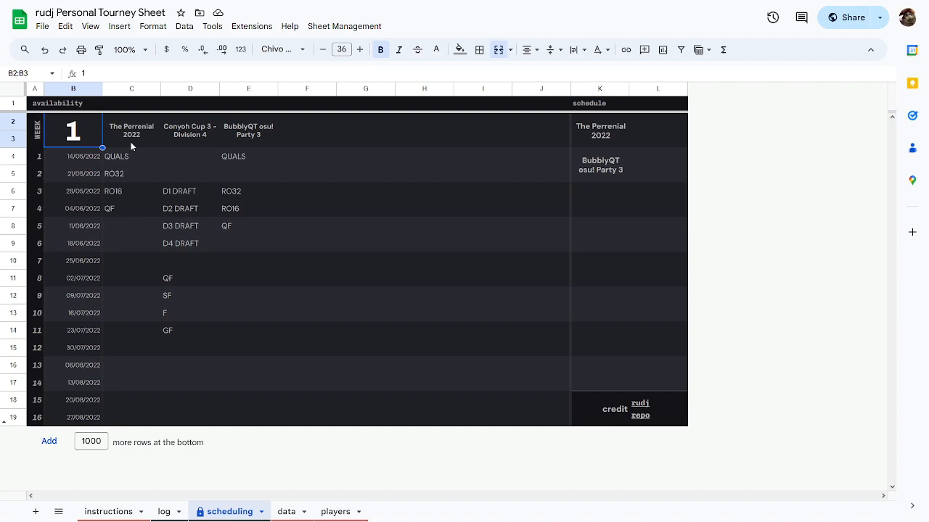
type("50")
key("Tab")
left_click(305, 267)
left_click(502, 228)
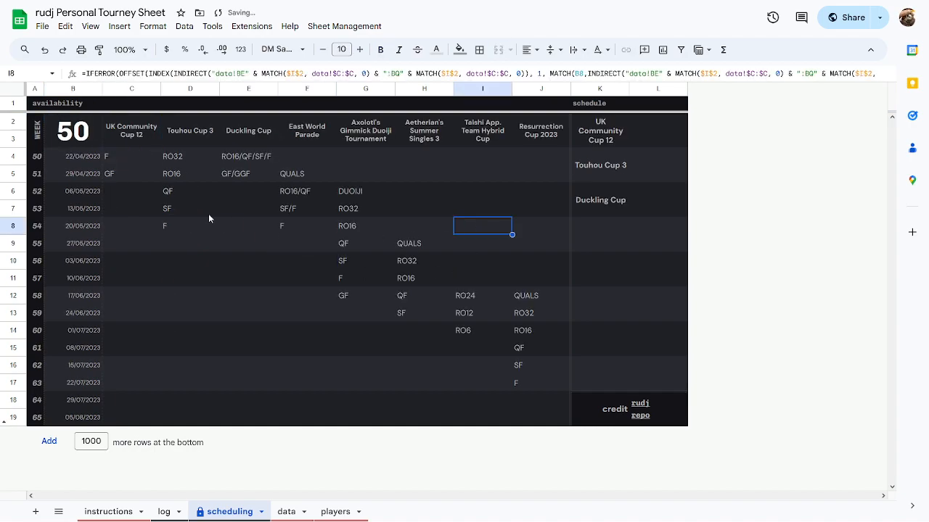
left_click(206, 213)
left_click(356, 243)
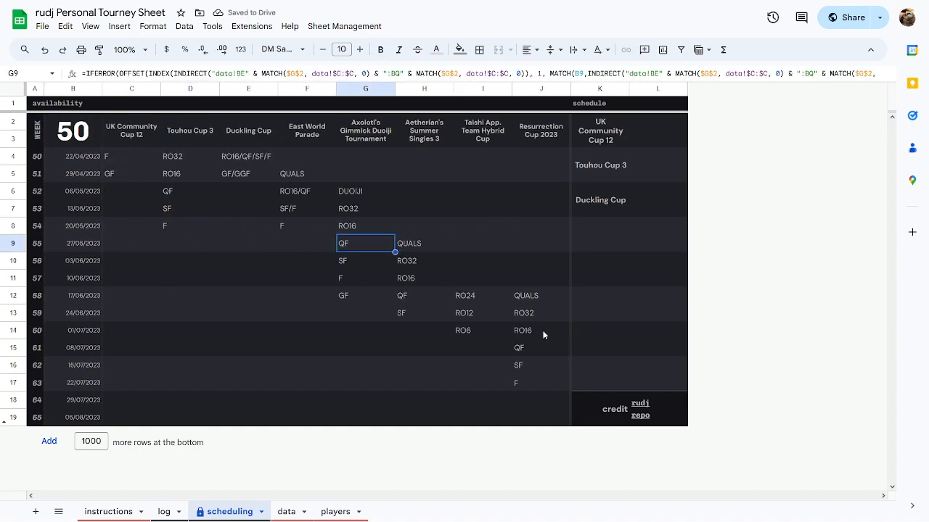
left_click(476, 330)
left_click(503, 203)
left_click(378, 178)
left_click(306, 226)
left_click(447, 263)
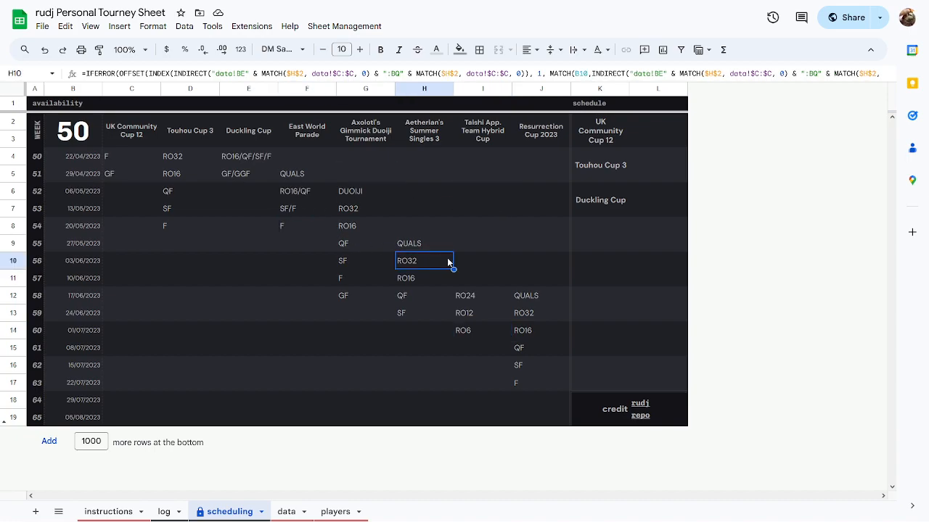
Check week 50's entries, including the F stage in C4, then show the instructions sheet.
left_click(86, 138)
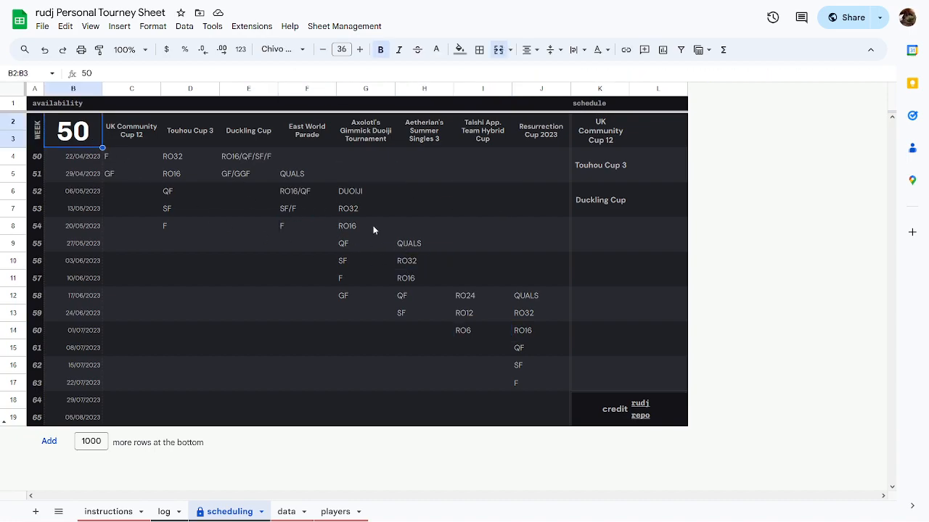
left_click(282, 211)
left_click(137, 158)
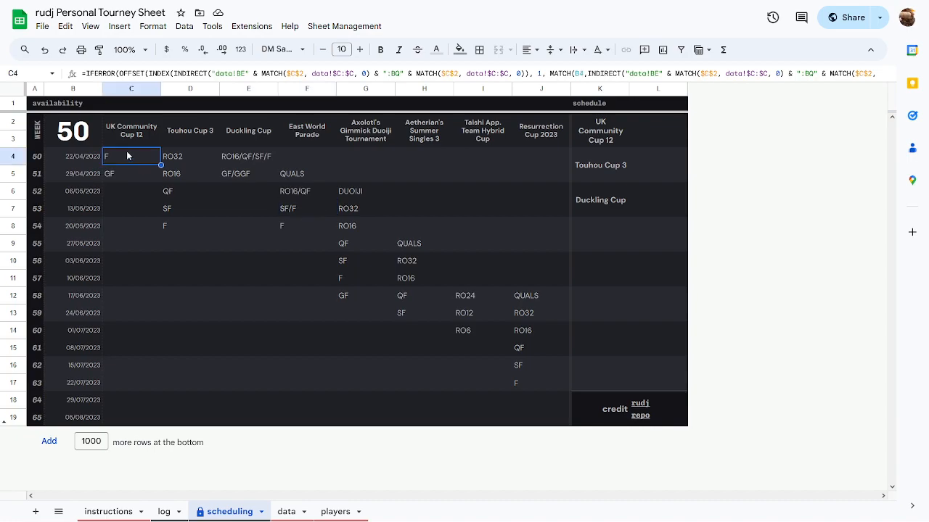
left_click(88, 139)
left_click(312, 225)
left_click(439, 243)
left_click(465, 365)
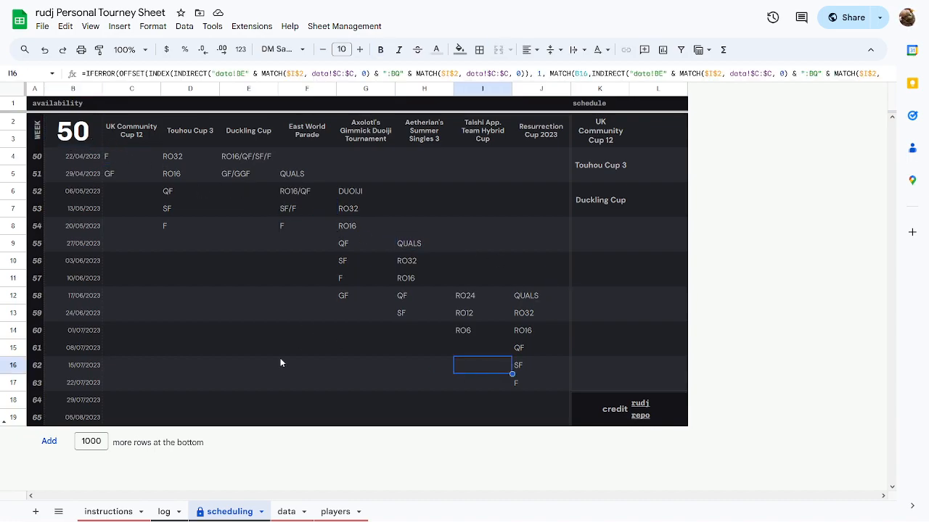
left_click(112, 512)
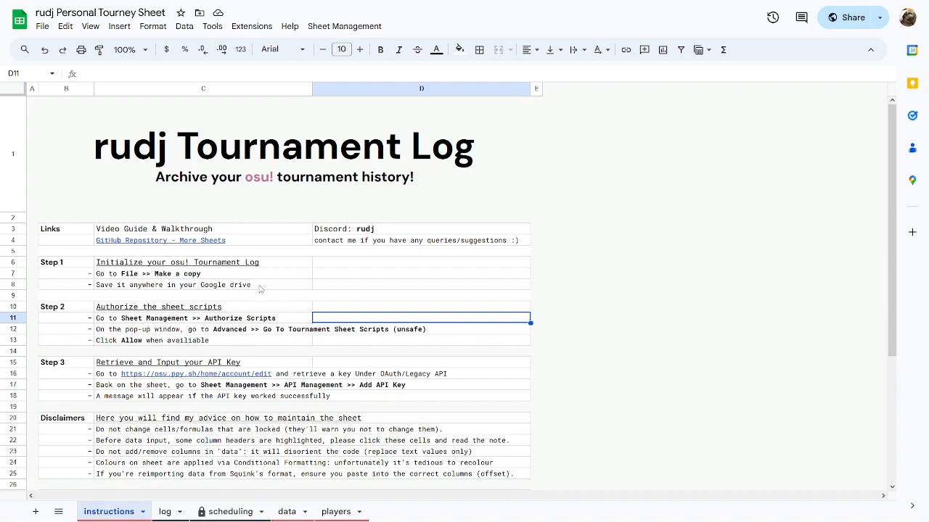
Switch to the rudj Tournament Log file's instructions sheet, back in full screen.
key("F11")
left_click(60, 6)
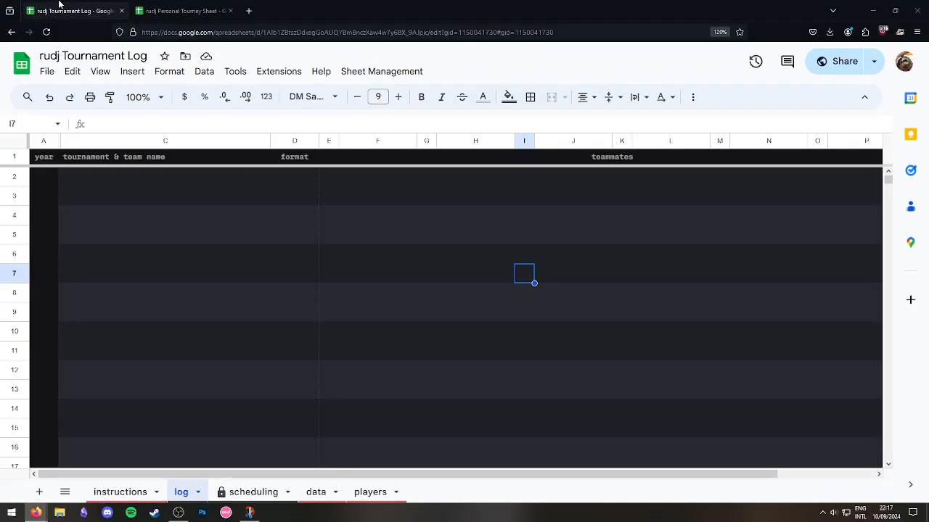
left_click(120, 493)
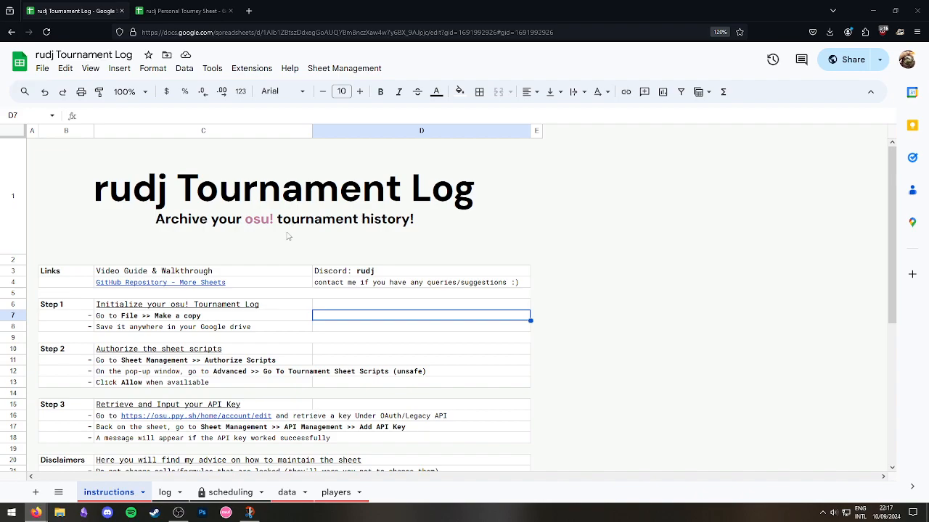
key("F11")
scroll(392, 283, "down", 1)
scroll(402, 290, "up", 1)
Point out the Step 1 heading, its row and the make-a-copy instruction.
left_click(267, 330)
left_click(348, 263)
left_click(225, 264)
scroll(427, 288, "down", 1)
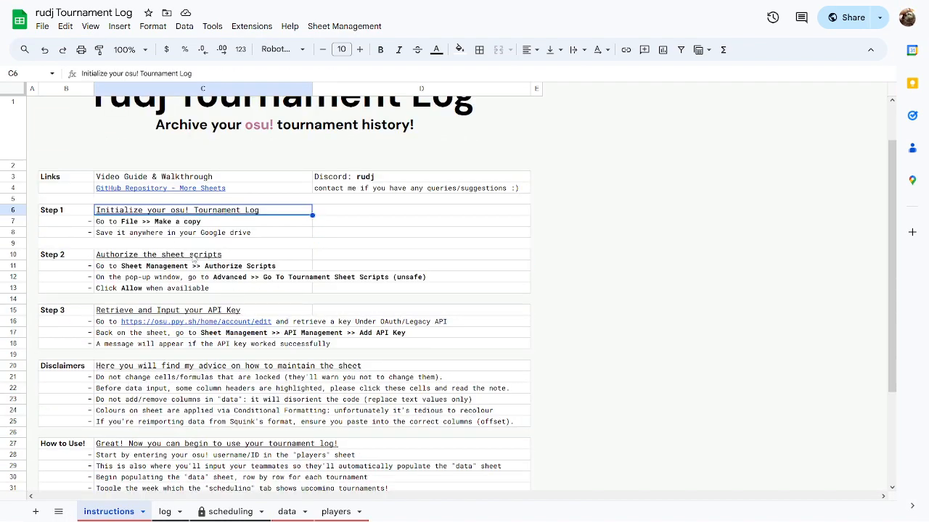
left_click(223, 254)
left_click(357, 216)
left_click(218, 212)
left_click(75, 212)
left_click(13, 212)
left_click(110, 222)
left_click(76, 212)
left_click(161, 211)
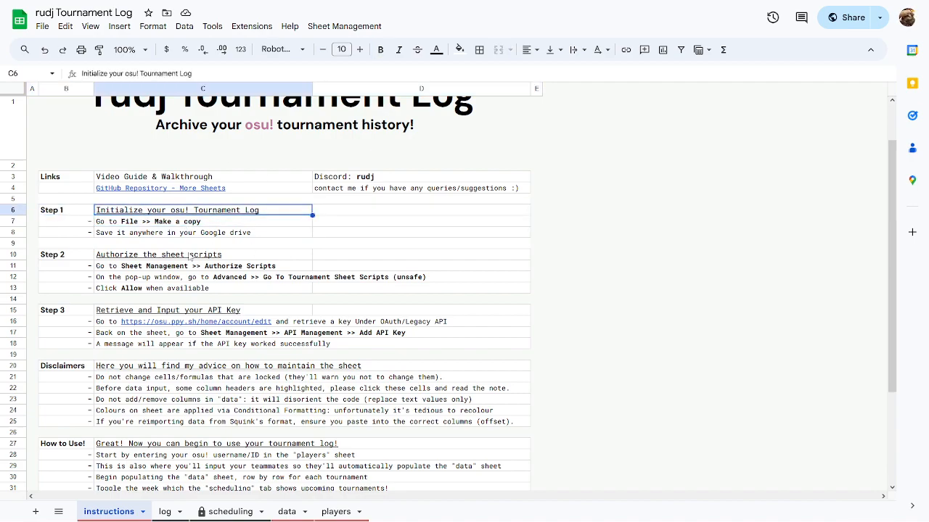
left_click(162, 224)
Save a copy named 'Test Example Log' to My Drive, then return to the template's API key step.
left_click(174, 234)
left_click(42, 26)
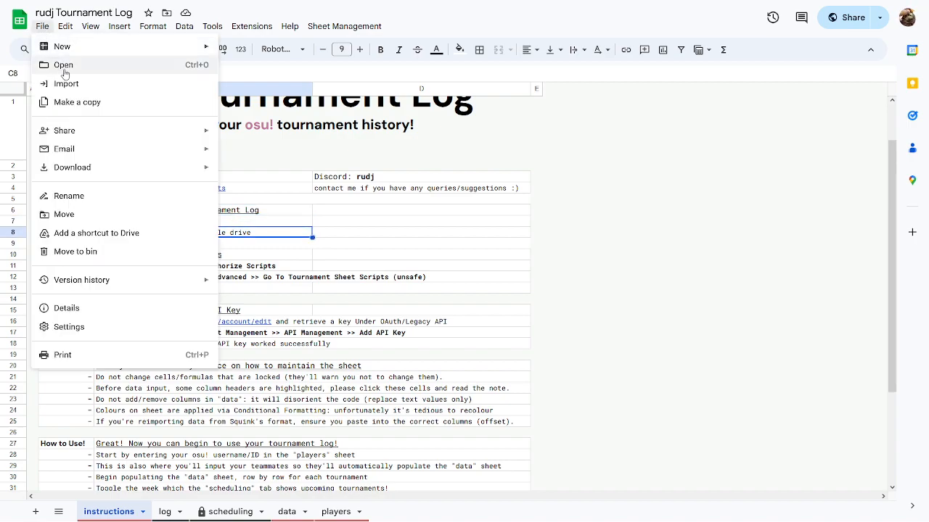
left_click(77, 102)
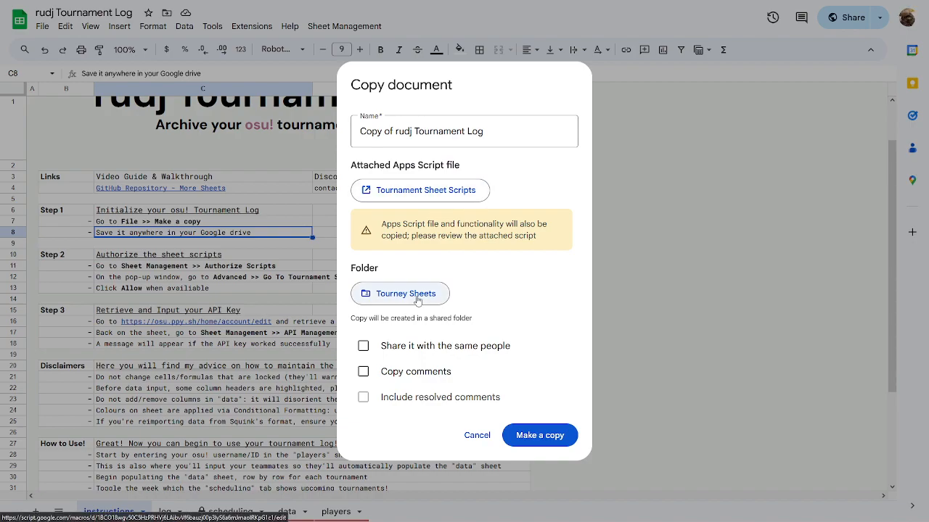
left_click(419, 294)
left_click(428, 124)
left_click(349, 155)
left_click(586, 154)
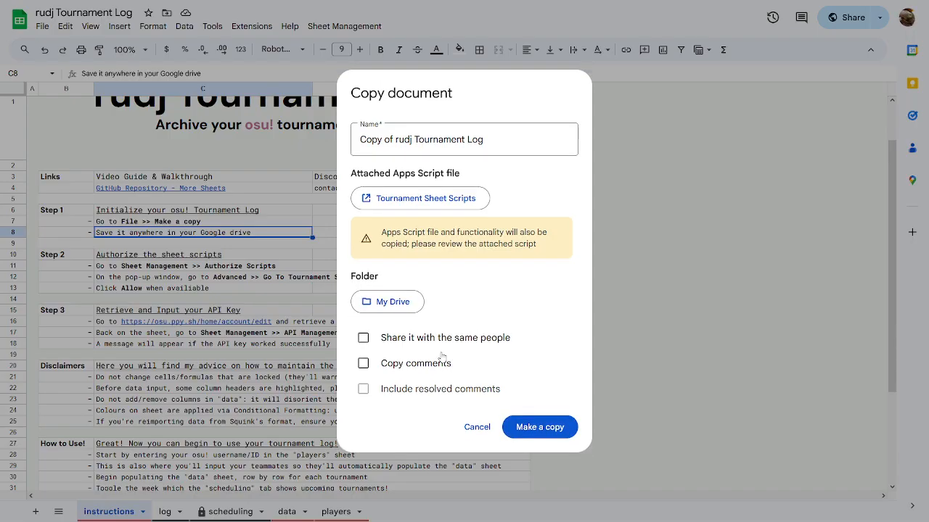
type("Test Example")
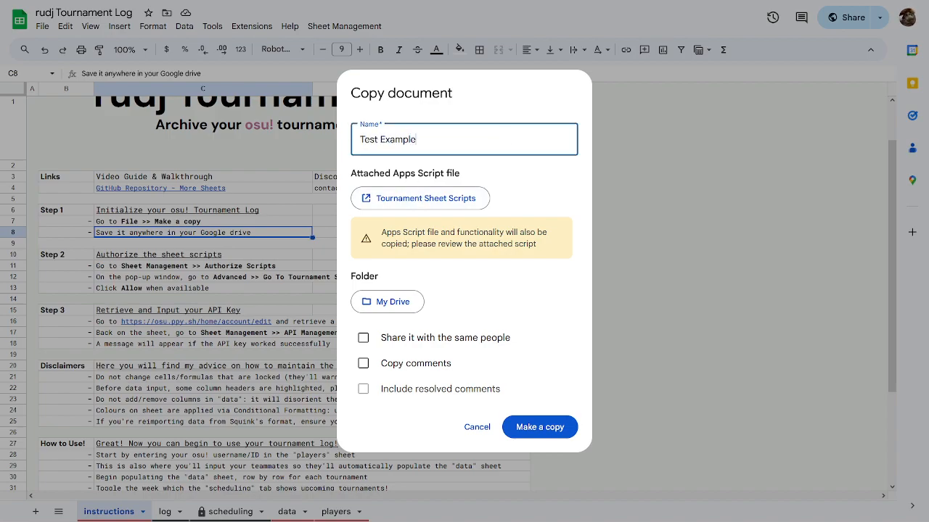
type(" Log")
left_click(511, 426)
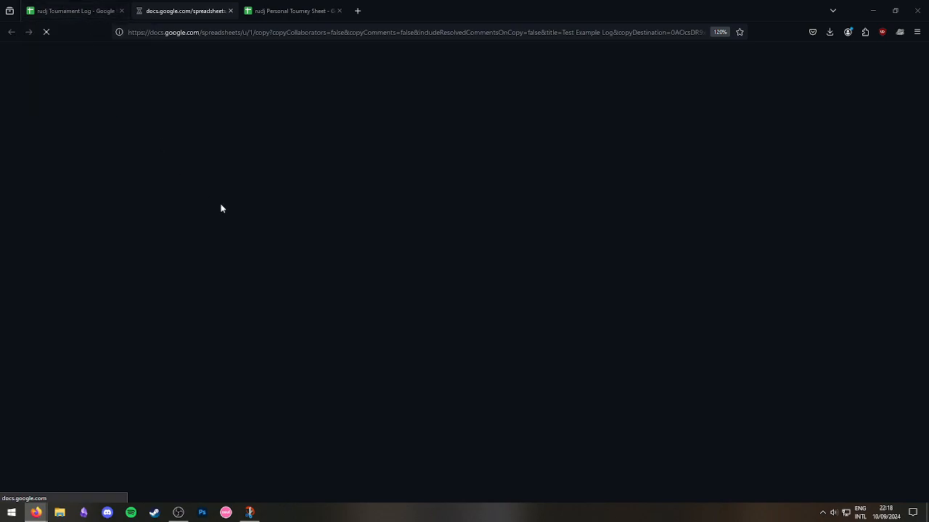
left_click(62, 6)
left_click(246, 354)
Review the Step 2 authorise-scripts and API key instructions in the original rudj Tournament Log.
scroll(312, 299, "down", 1)
left_click(181, 246)
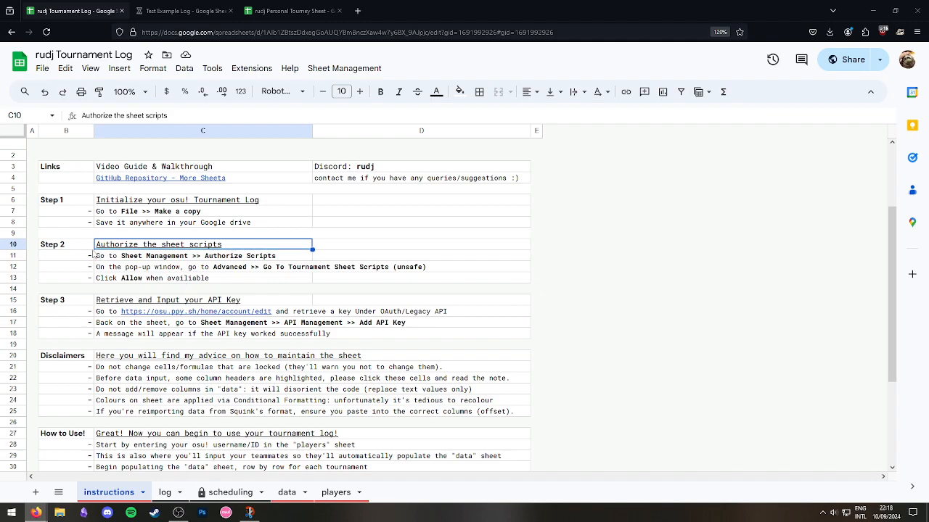
left_click(176, 259)
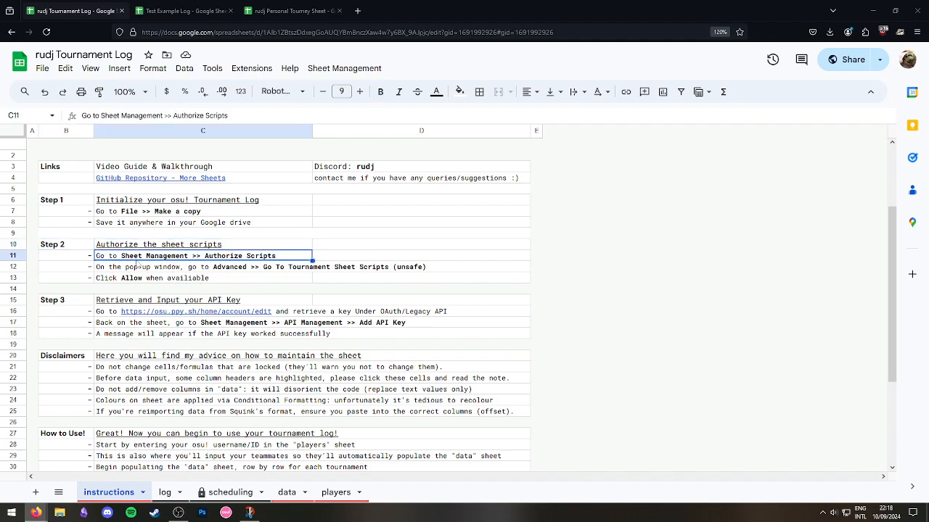
left_click(342, 70)
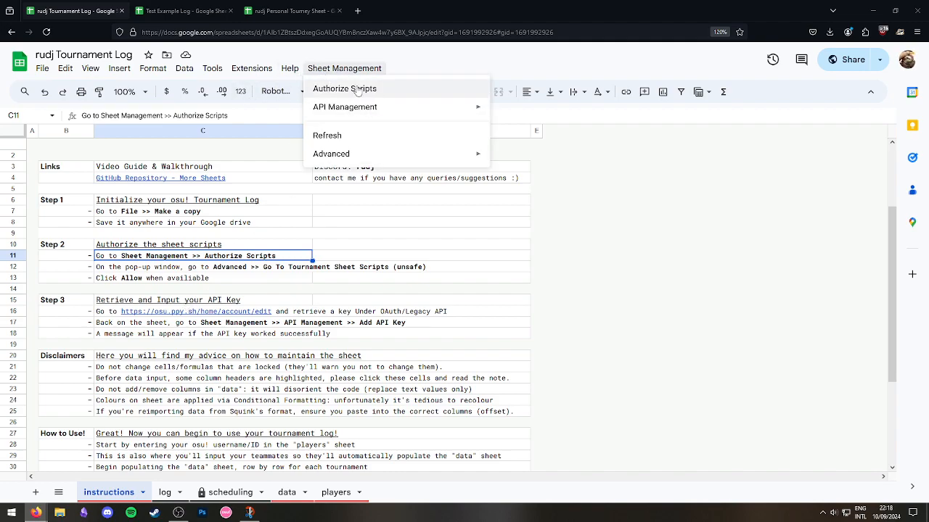
left_click_drag(178, 315, 190, 334)
left_click(213, 269)
left_click(306, 291)
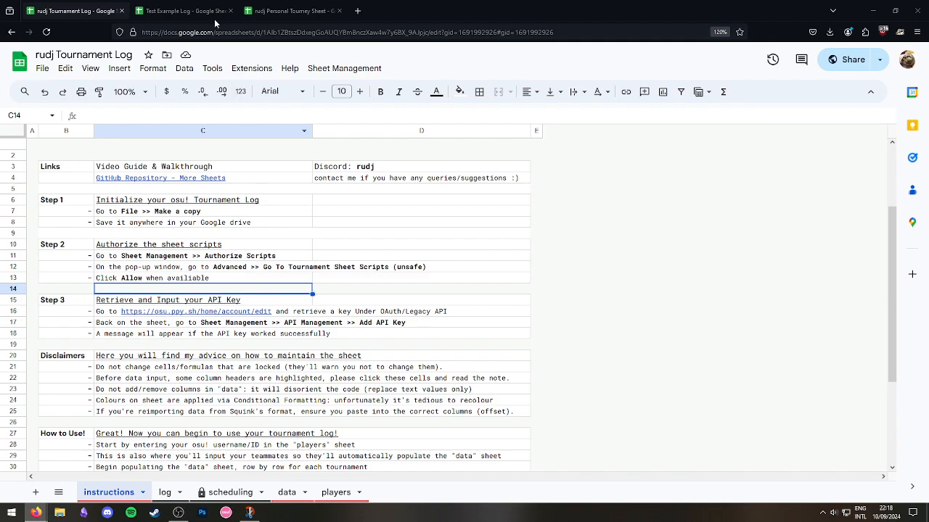
Re-check the pop-up and API key lines, then open the Test Example Log's Sheet Management menu.
key("ctrl+Tab")
left_click(236, 294)
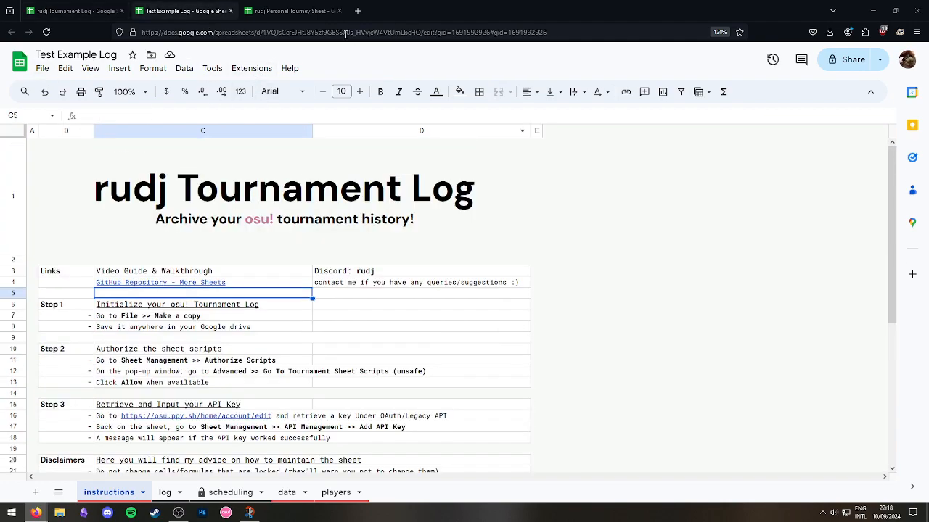
left_click(80, 9)
scroll(301, 279, "down", 1)
scroll(267, 277, "up", 1)
left_click(253, 266)
left_click(227, 333)
left_click(232, 266)
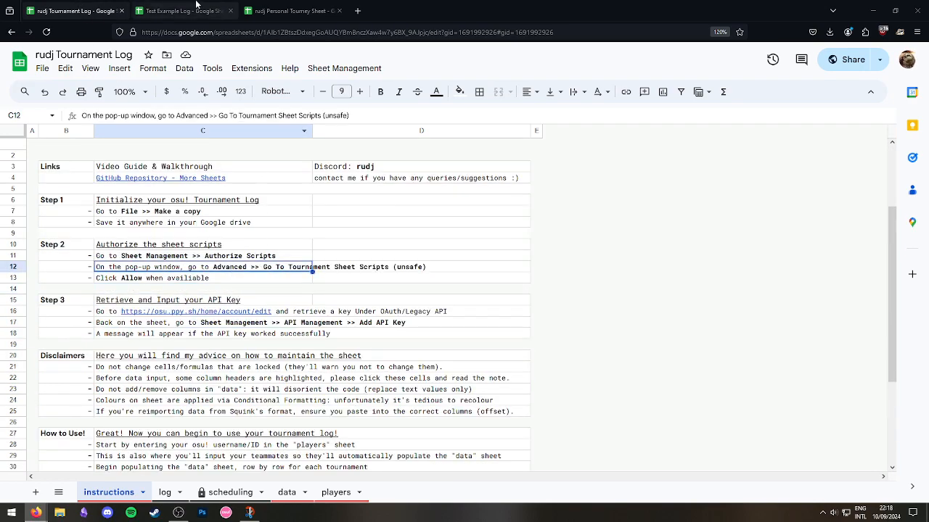
left_click(185, 11)
left_click(344, 68)
Authorize Tournament Sheet Scripts: confirm OK, pick the account, proceed via Advanced, then Allow.
left_click(348, 88)
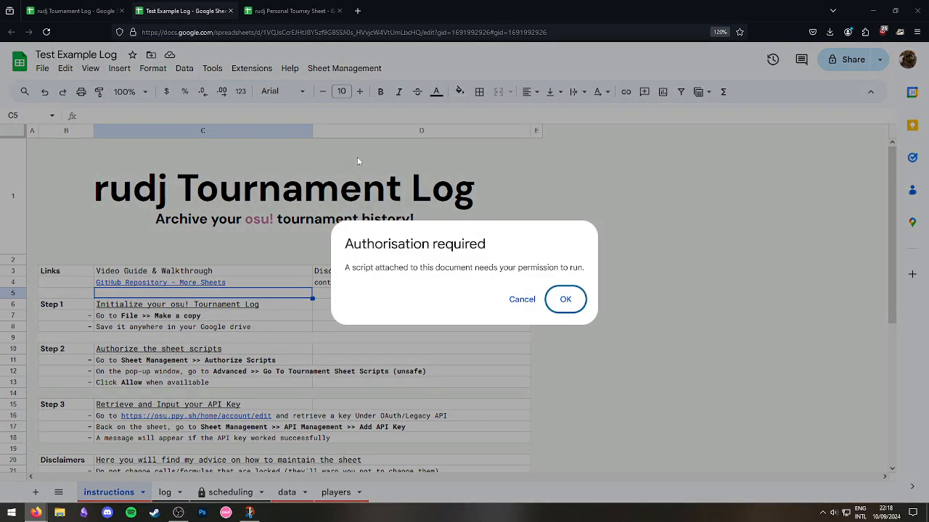
left_click(556, 298)
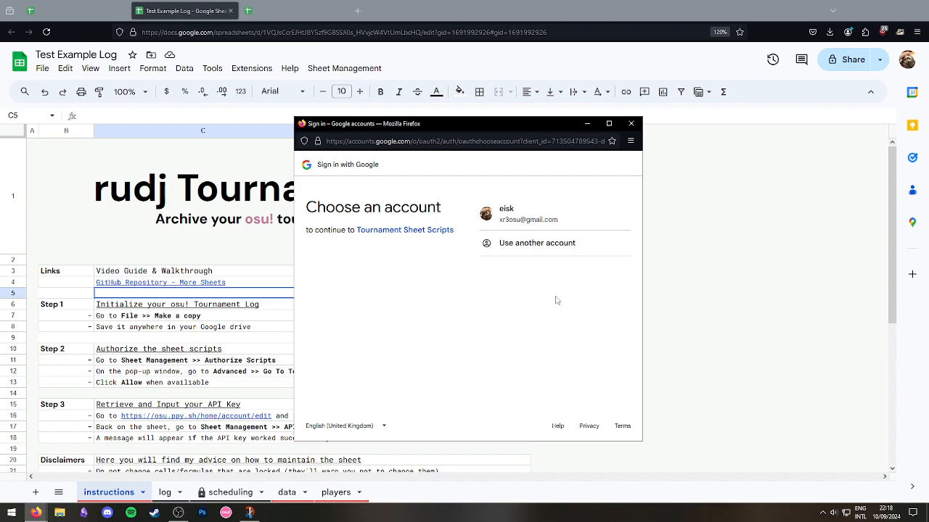
left_click(535, 219)
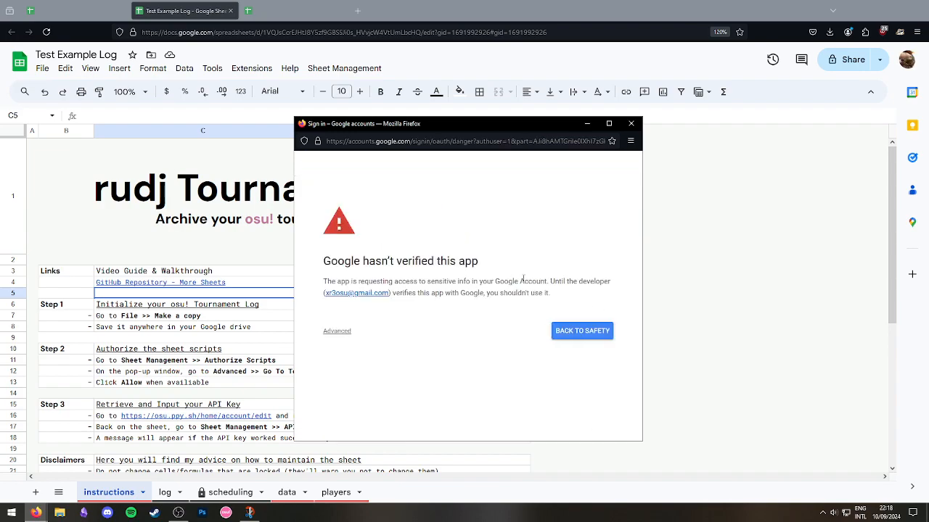
left_click(337, 334)
left_click(386, 390)
scroll(532, 323, "down", 2)
scroll(539, 363, "up", 2)
scroll(435, 247, "down", 2)
left_click(539, 397)
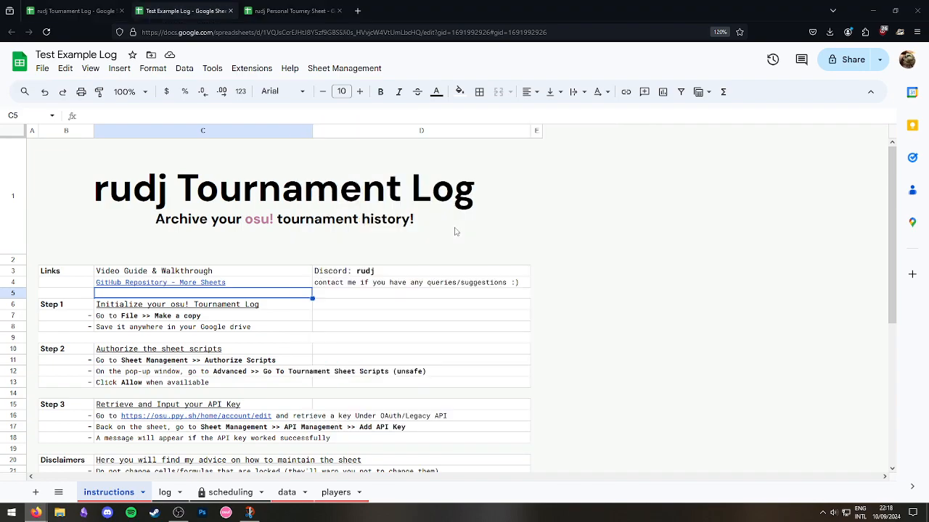
scroll(359, 206, "down", 2)
scroll(362, 258, "up", 2)
Review the allow and pop-up window instruction lines of Step 2.
scroll(335, 229, "down", 2)
left_click(185, 332)
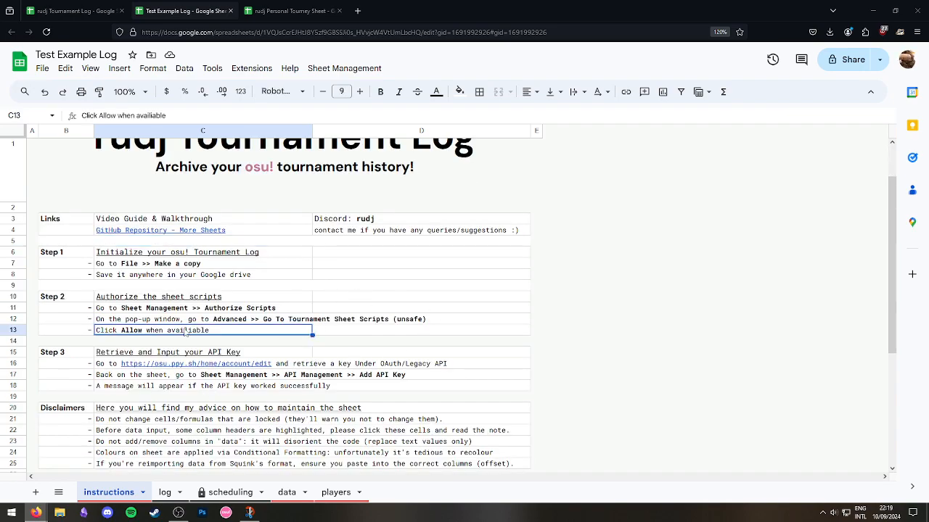
left_click(222, 320)
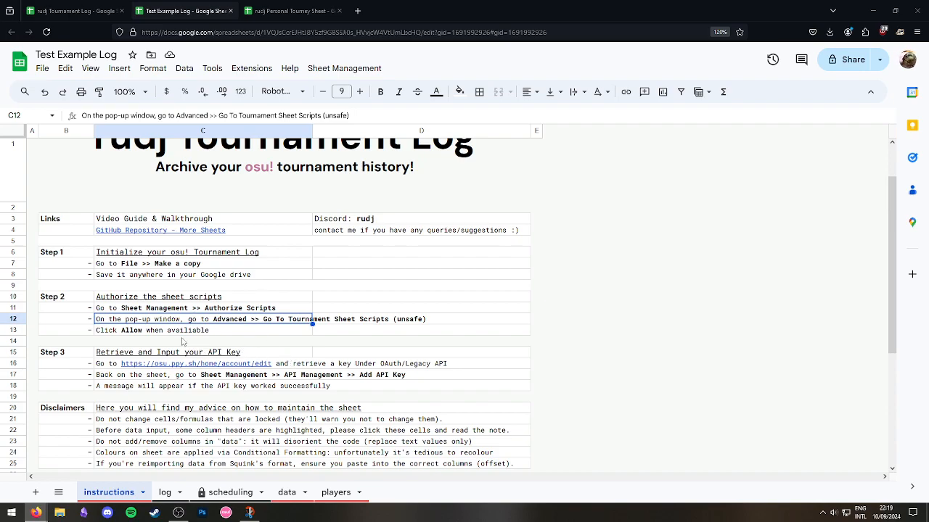
key("Down")
scroll(145, 319, "down", 1)
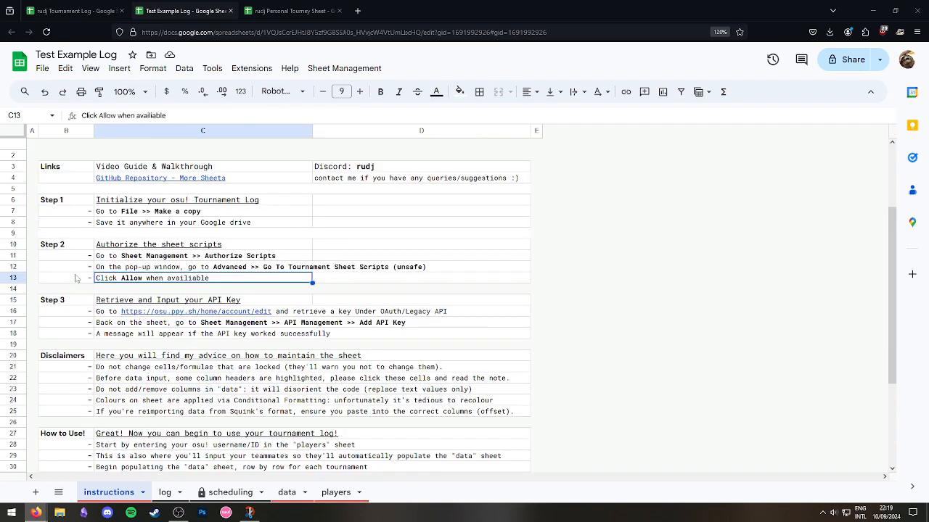
Highlight the Step 2 instruction block and move down to the Step 3 heading.
left_click(64, 247)
key("shift+Down")
key("shift+Down")
key("shift+Down")
key("shift+Right")
key("Right")
left_click(80, 250)
key("shift+Down")
key("shift+Down")
key("shift+Down")
key("shift+Right")
key("Down")
left_click(80, 250)
key("shift+Down")
key("shift+Down")
key("shift+Down")
key("shift+Right")
key("Down")
left_click(79, 249)
key("shift+Down")
key("shift+Down")
key("shift+Down")
key("shift+Right")
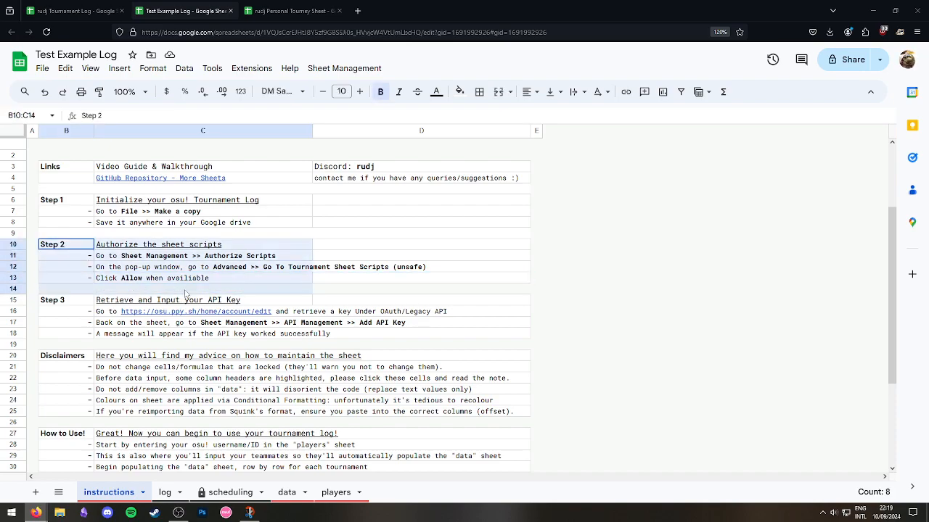
key("Down")
left_click(84, 301)
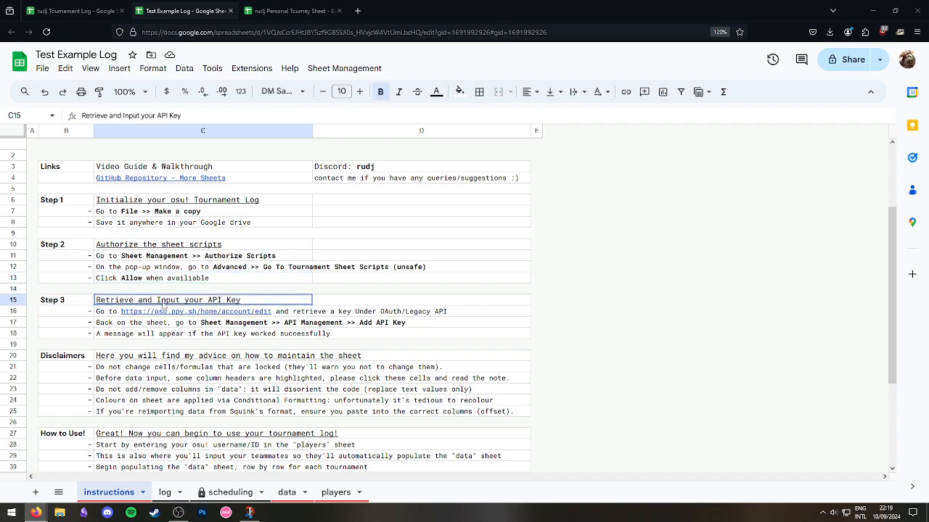
key("Right")
Open the osu.ppy.sh/home/account/edit link in C16 in a new tab from its preview.
left_click(350, 347)
left_click(168, 321)
left_click(351, 347)
left_click(172, 314)
left_click(351, 345)
left_click(210, 314)
left_click(188, 312)
left_click(193, 328)
Scroll to Legacy API, highlight the key details, then close the osu! settings tab.
scroll(662, 278, "down", 9)
scroll(633, 362, "down", 20)
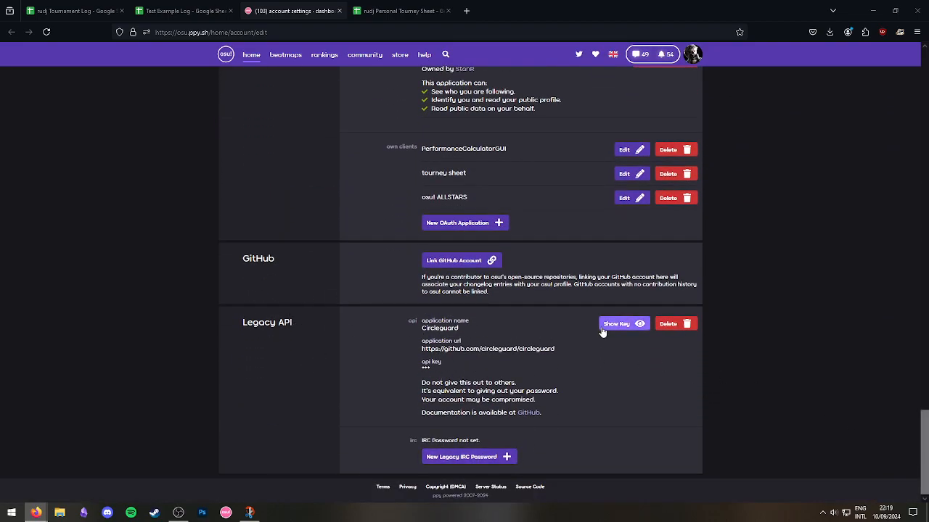
left_click_drag(451, 374, 413, 381)
left_click(442, 375)
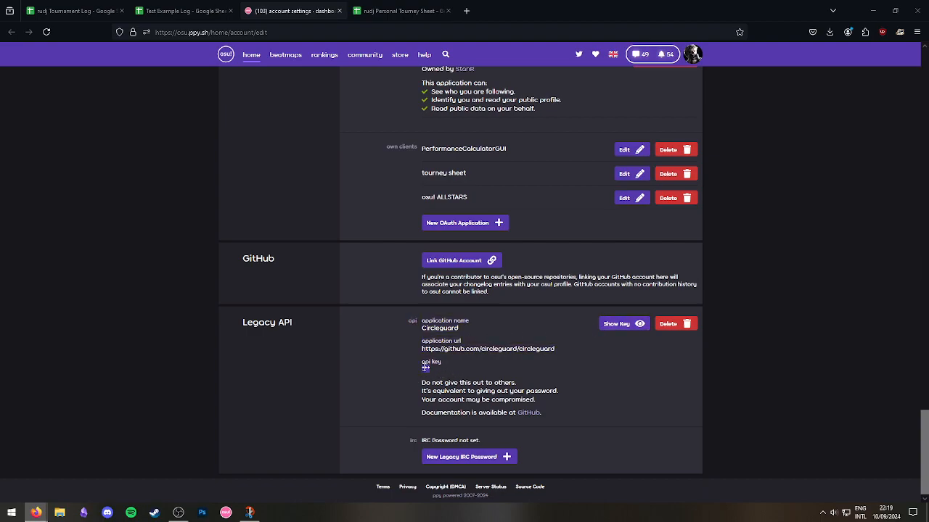
scroll(468, 373, "up", 5)
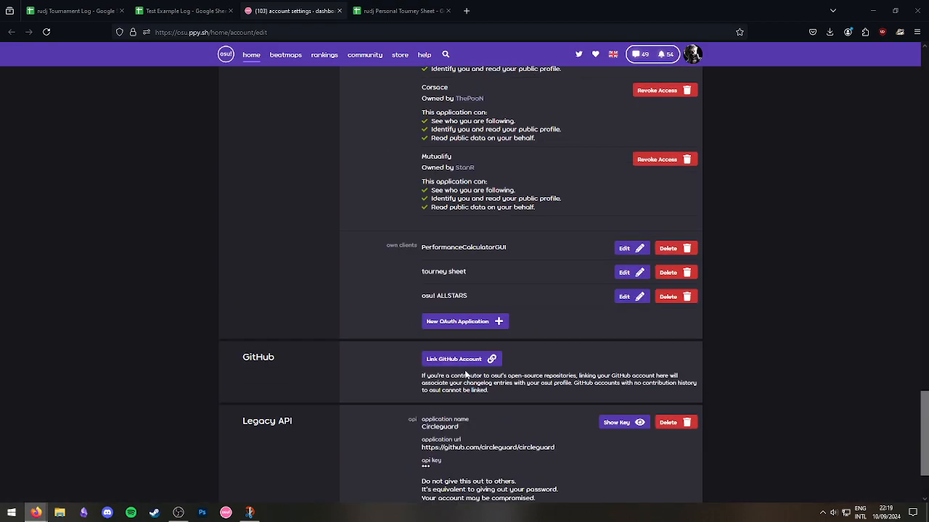
left_click(339, 10)
left_click(301, 324)
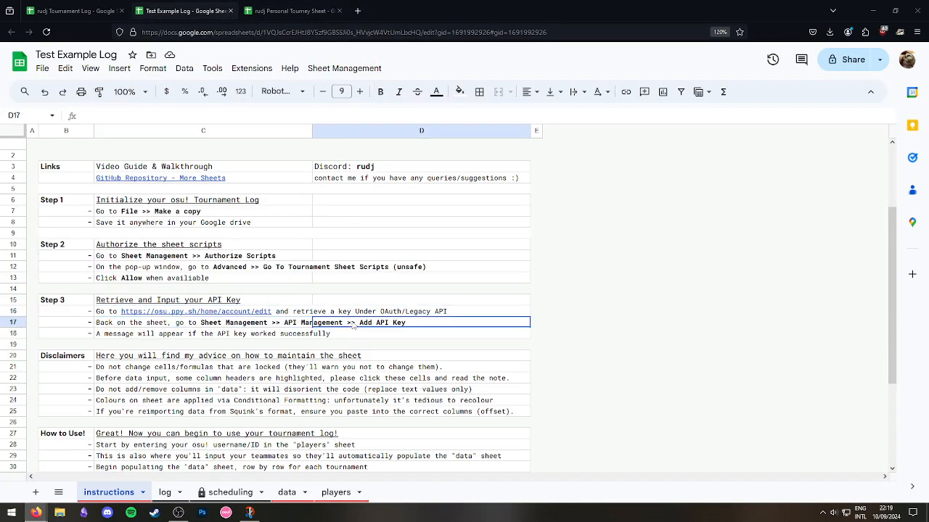
left_click(397, 324)
left_click(294, 324)
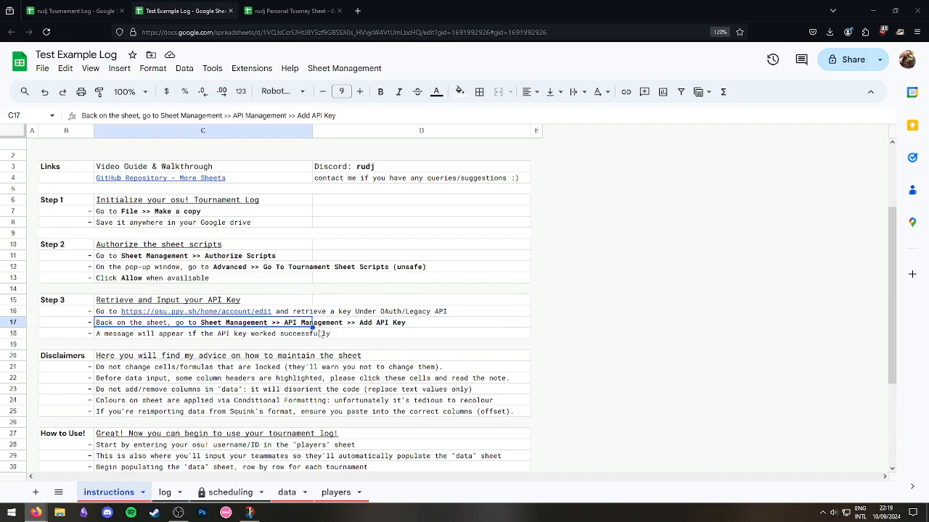
left_click(352, 338)
left_click(274, 331)
left_click(343, 68)
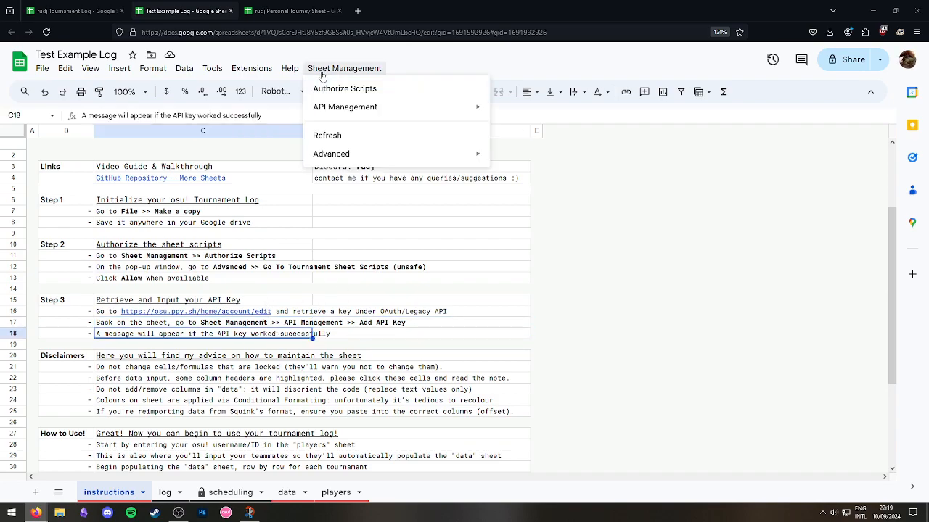
mouse_move(472, 108)
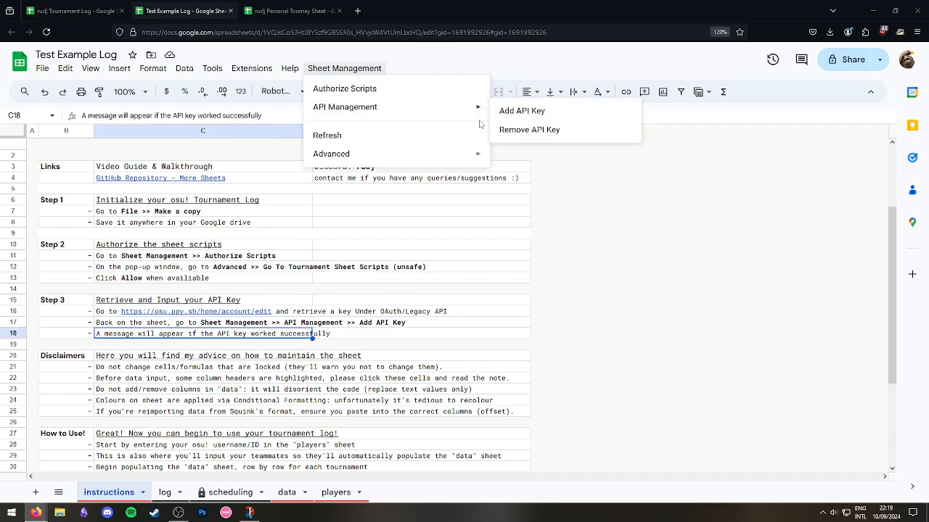
left_click(549, 115)
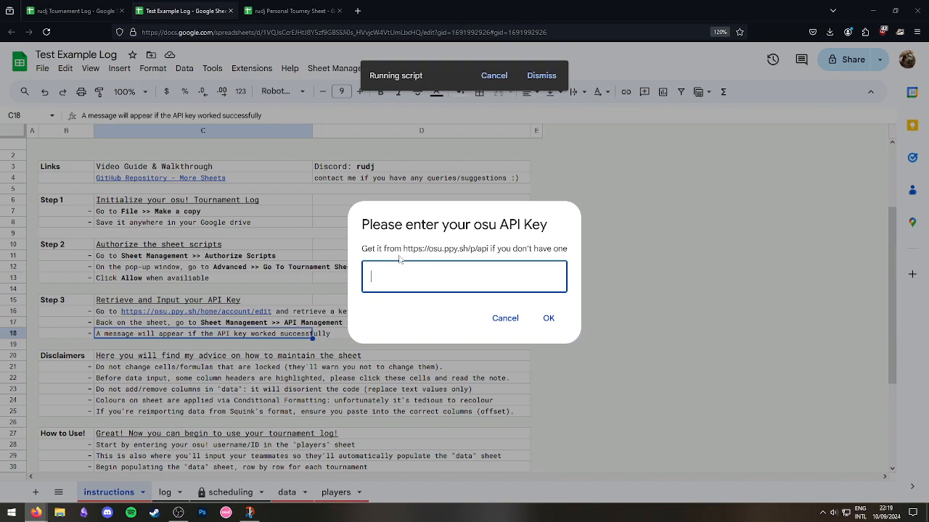
left_click_drag(399, 258, 478, 259)
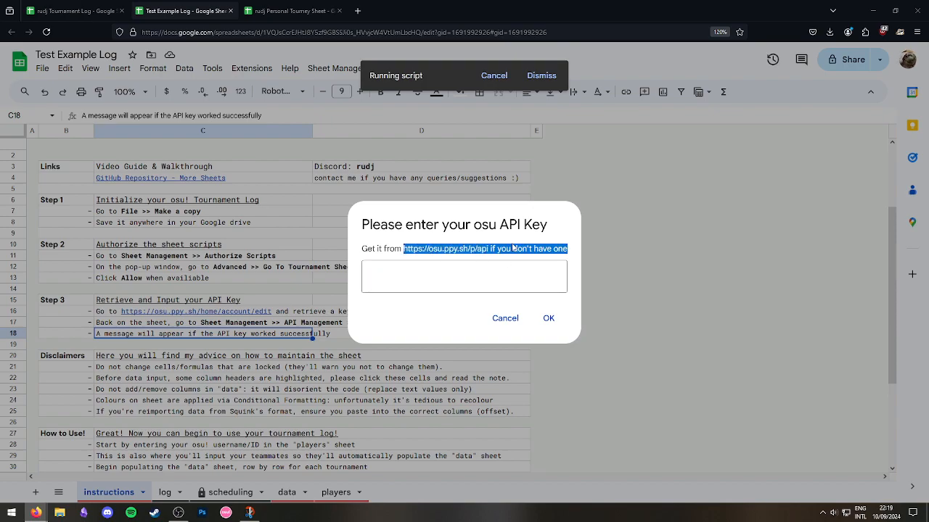
left_click(519, 347)
left_click(498, 323)
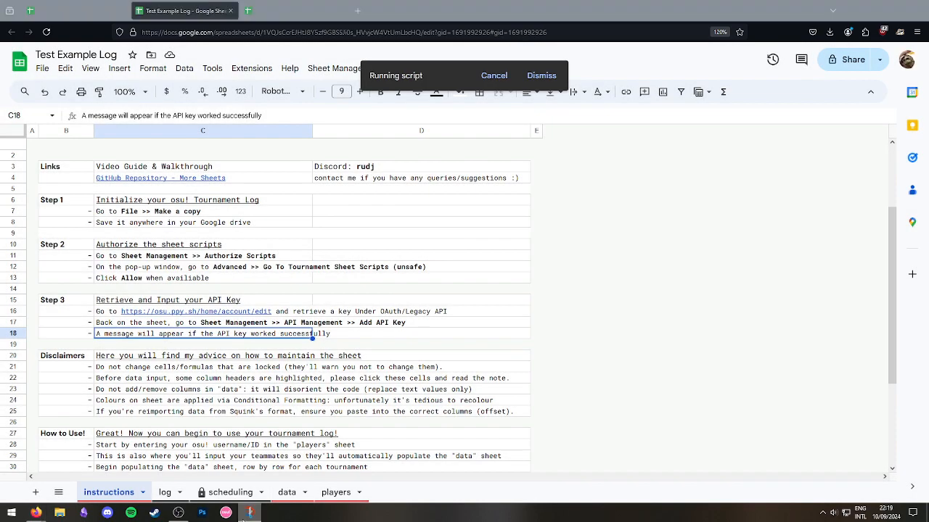
key("super+shift+s")
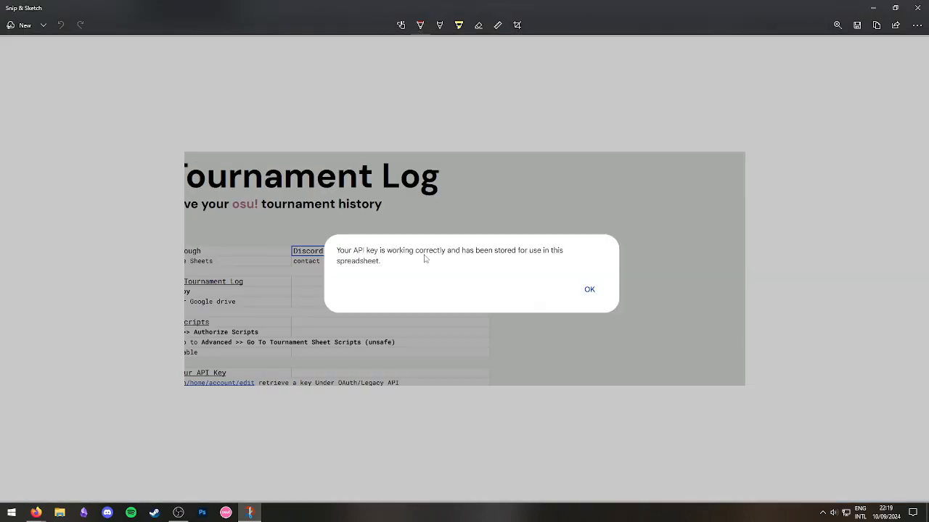
scroll(505, 270, "up", 1)
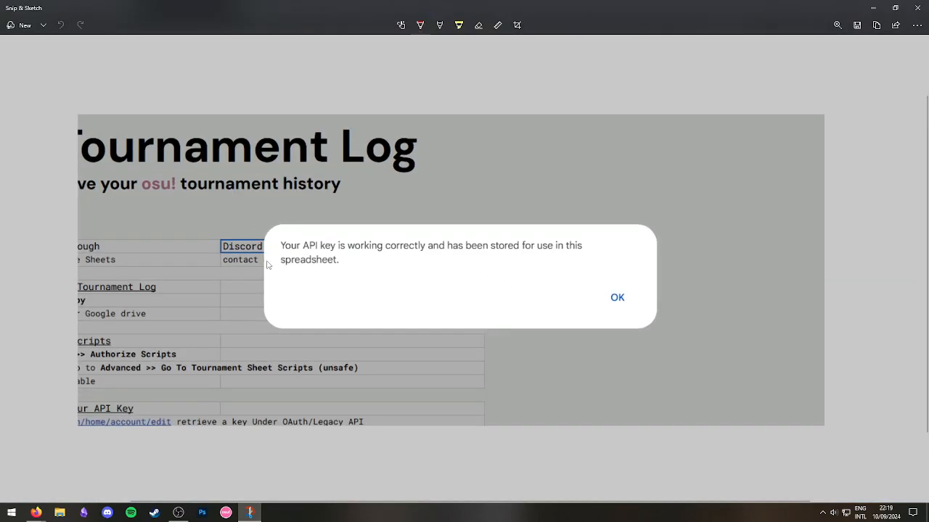
left_click(915, 8)
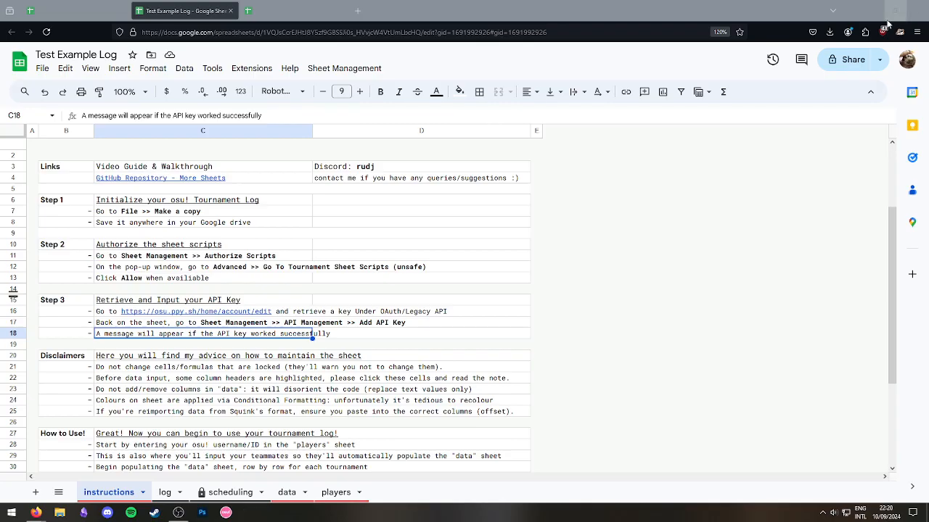
Close the Test Example Log tab and bring up the Video Sheet window.
left_click(230, 10)
mouse_move(36, 512)
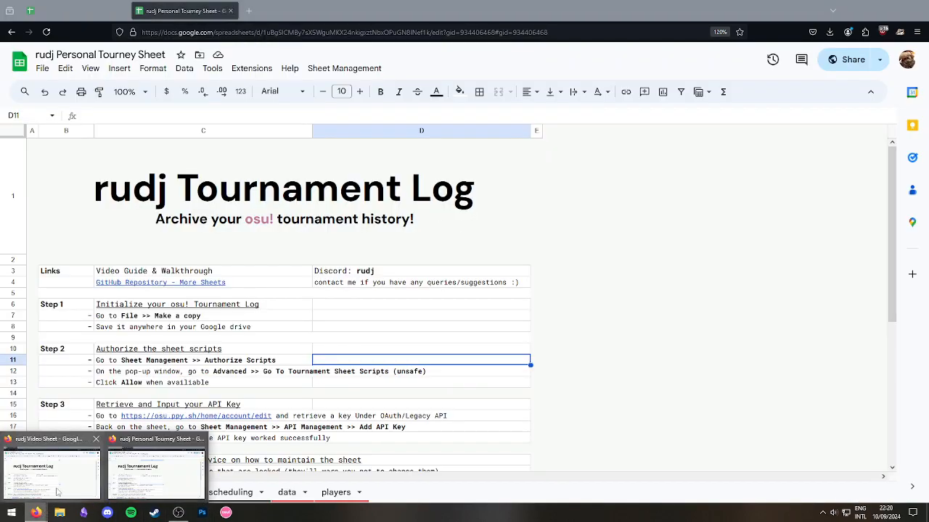
left_click(74, 470)
left_click(235, 248)
left_click(395, 326)
left_click(403, 273)
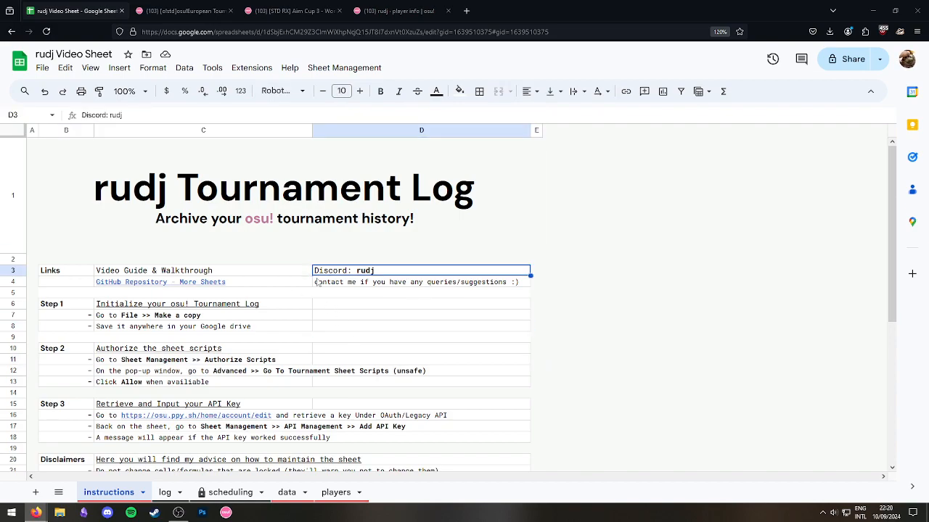
Copy the player ID from the osu! profile URL and return to the video sheet.
scroll(312, 374, "down", 2)
left_click(207, 386)
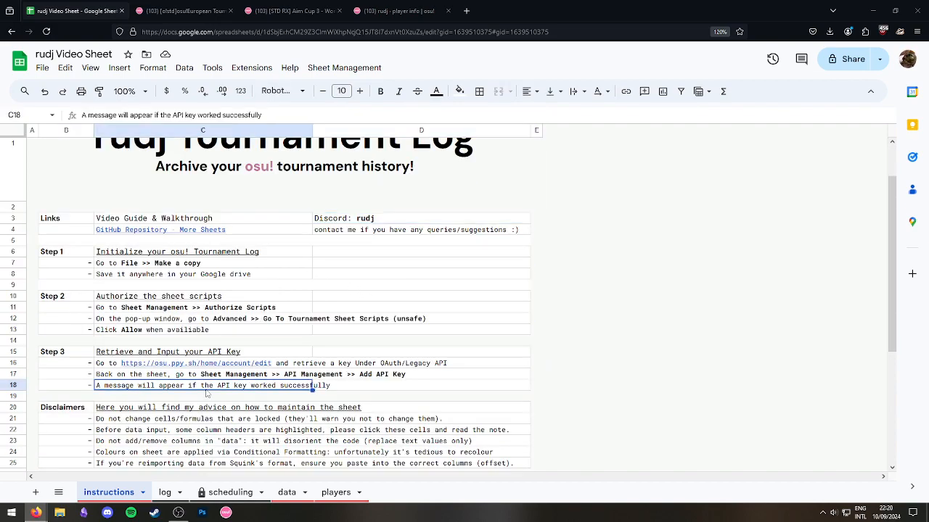
left_click(363, 406)
scroll(375, 312, "down", 2)
scroll(376, 312, "down", 4)
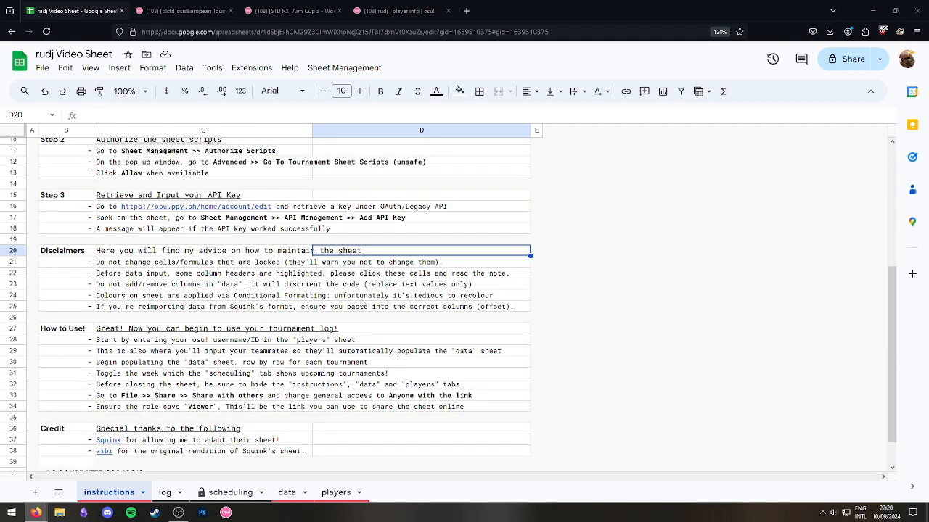
left_click(396, 11)
left_click_drag(291, 30, 229, 33)
key("ctrl+c")
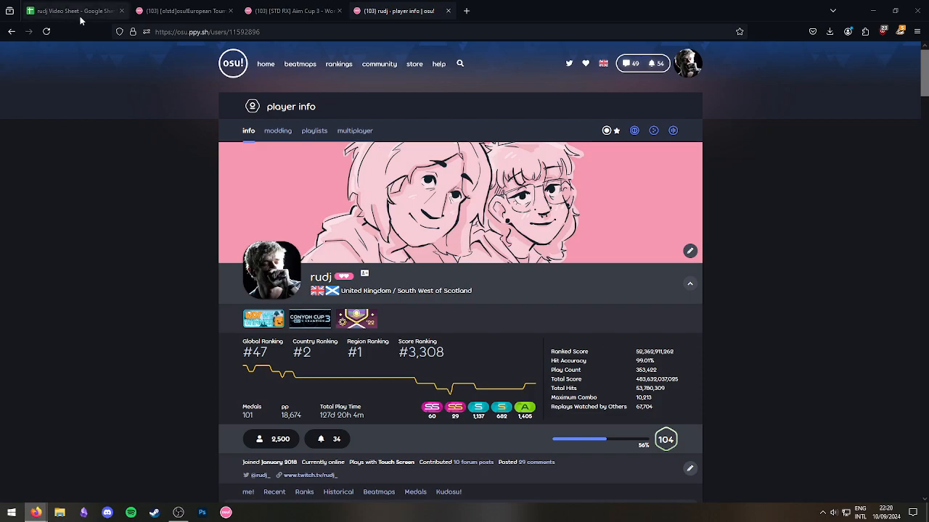
left_click(72, 11)
Paste the copied player ID into A2 on the players sheet and check the auto-filled row.
left_click(335, 493)
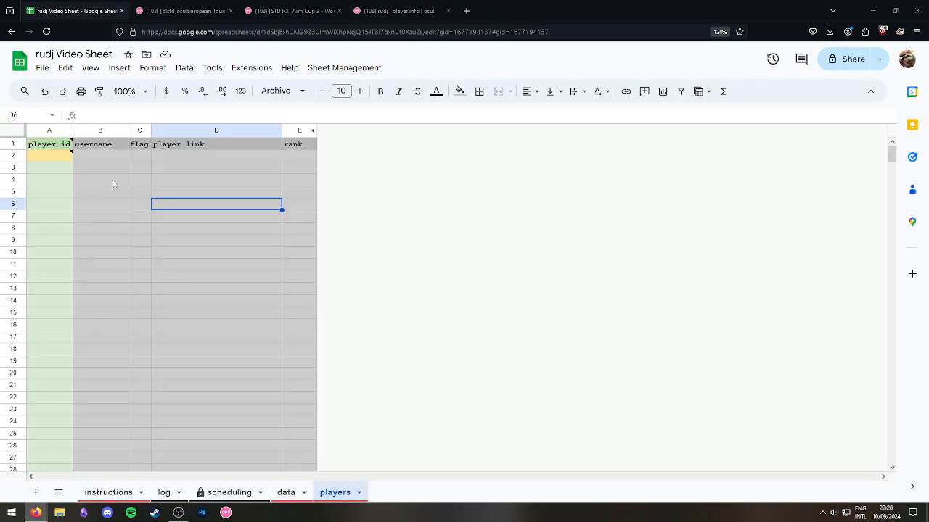
key("ctrl+v")
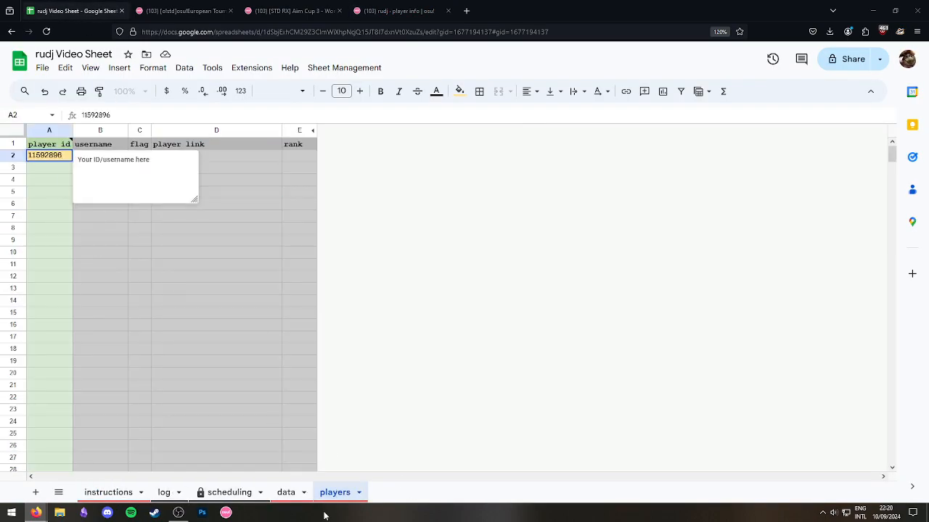
left_click(101, 228)
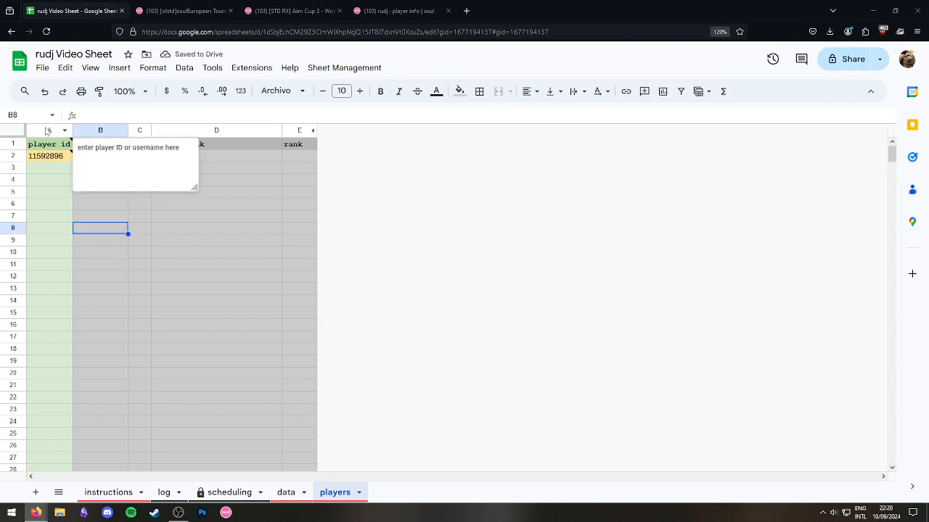
left_click(139, 301)
left_click_drag(91, 156, 299, 158)
left_click(304, 230)
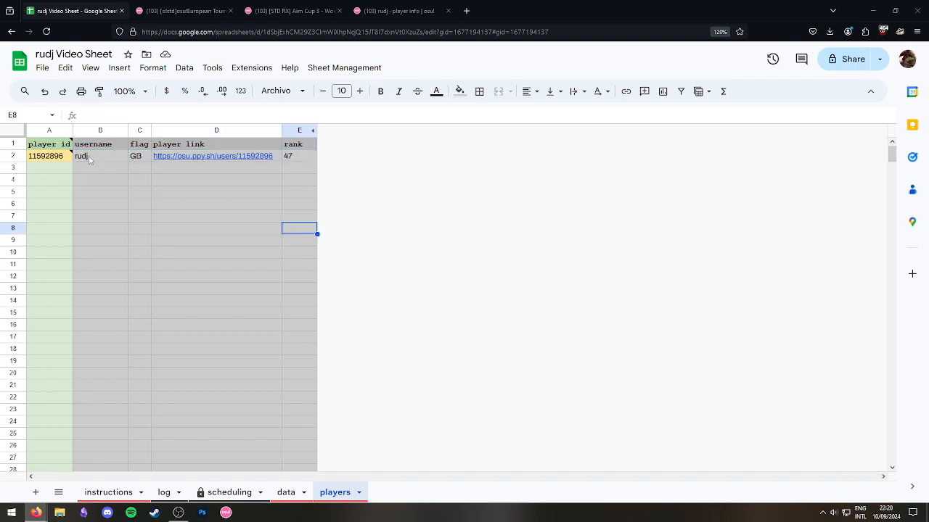
left_click_drag(101, 159, 297, 159)
left_click(202, 182)
left_click_drag(92, 159, 289, 157)
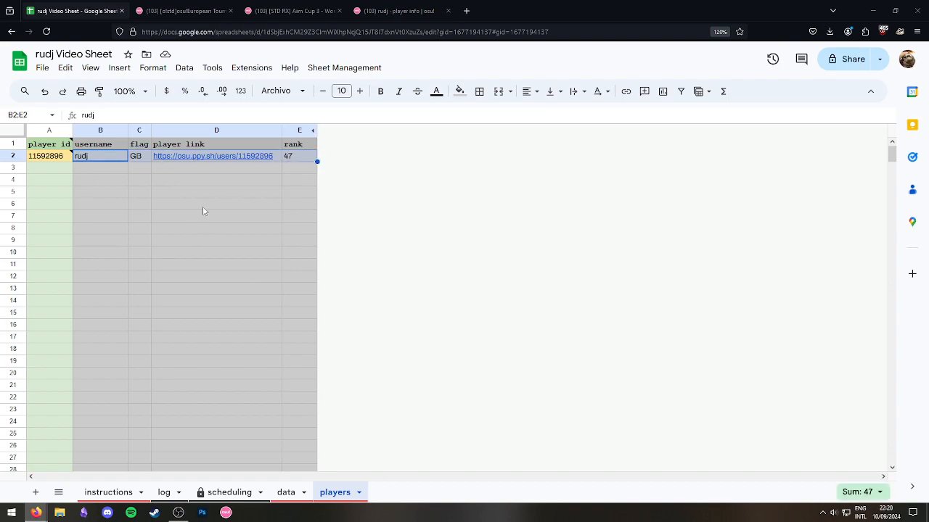
left_click(118, 218)
Clear A2 and enter the osu! username instead so row 2 auto-populates.
left_click(286, 493)
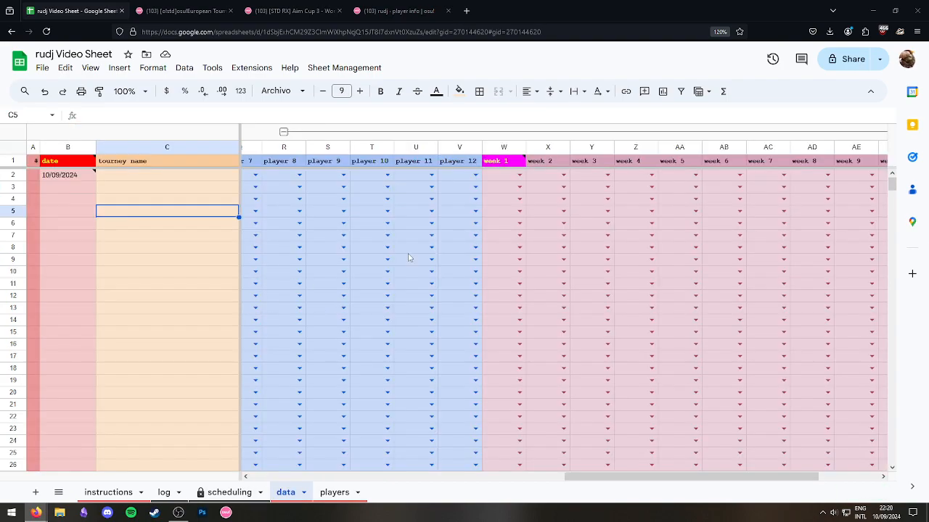
left_click(180, 494)
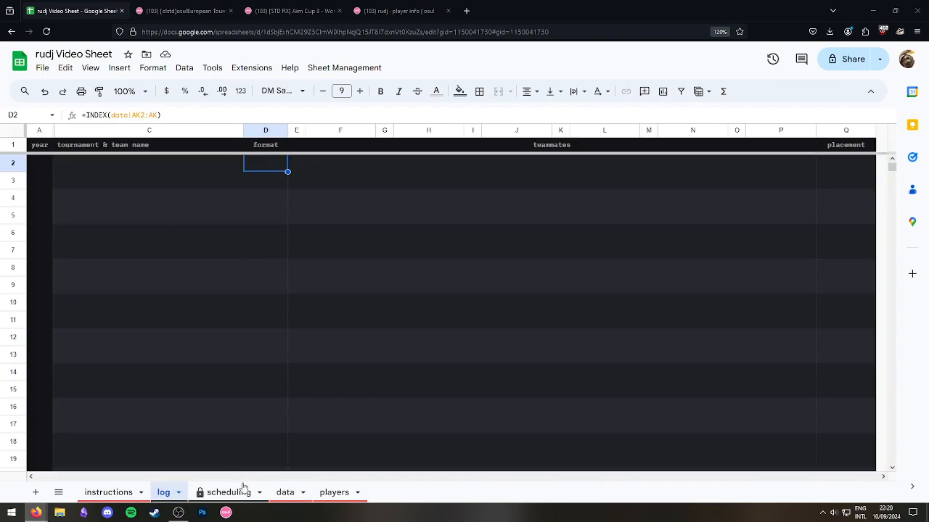
left_click(338, 493)
left_click(188, 205)
left_click(55, 156)
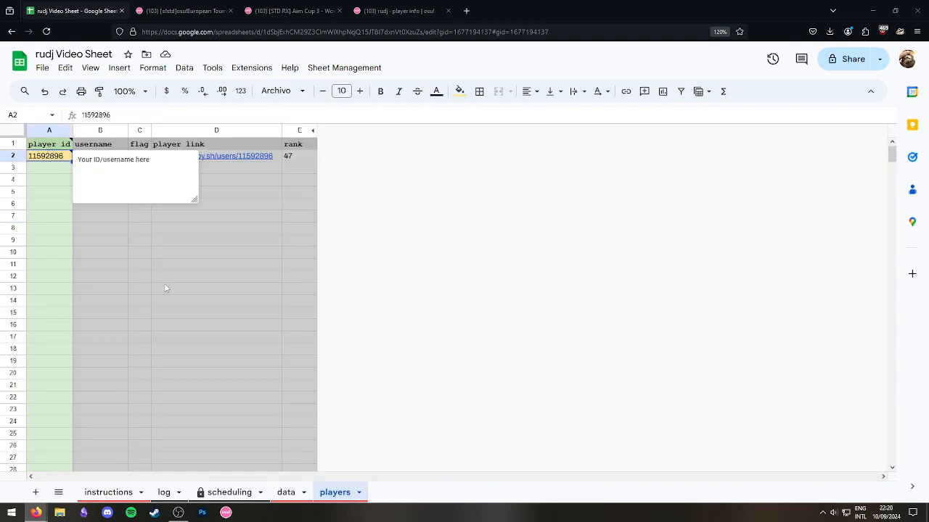
key("Delete")
left_click(165, 337)
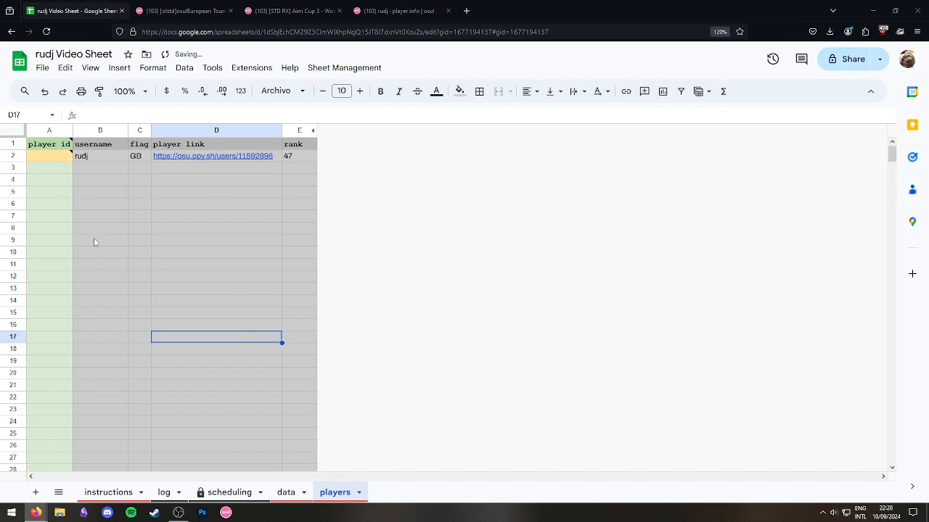
left_click(62, 155)
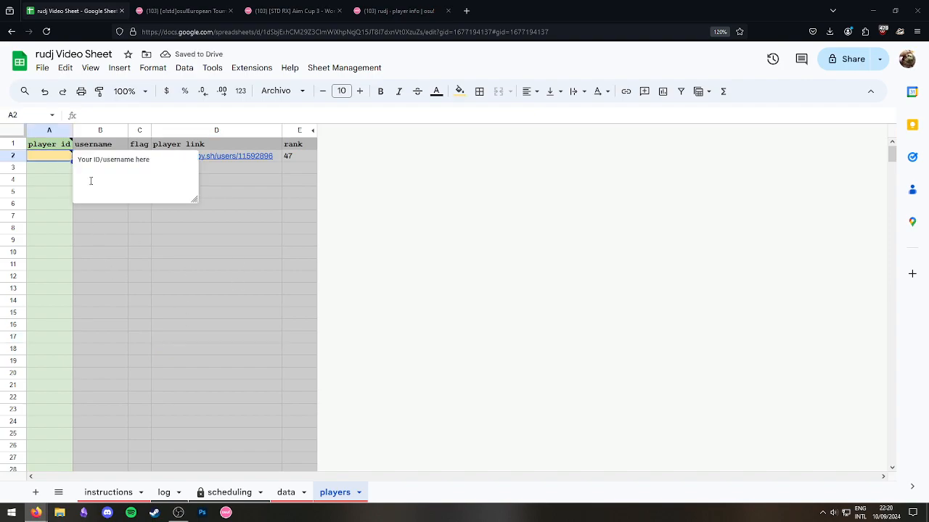
left_click(260, 265)
left_click(52, 159)
type("rudj")
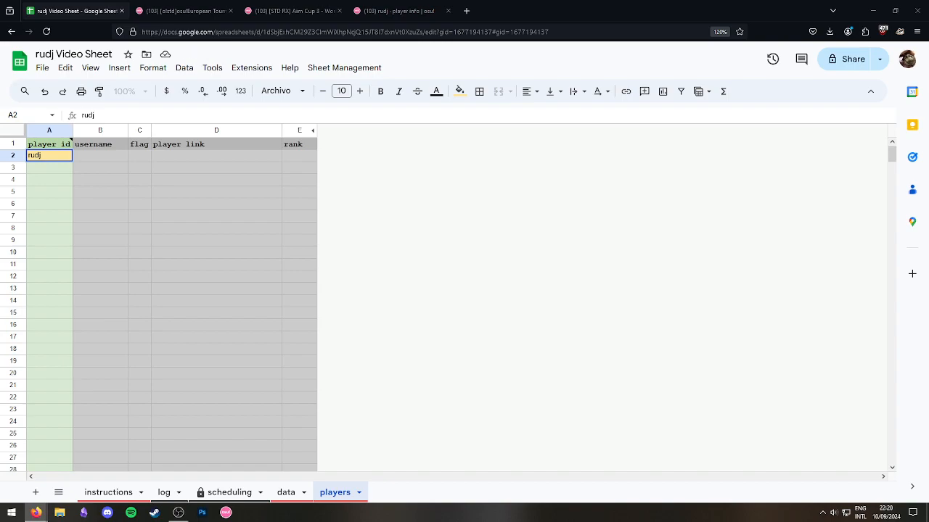
key("Tab")
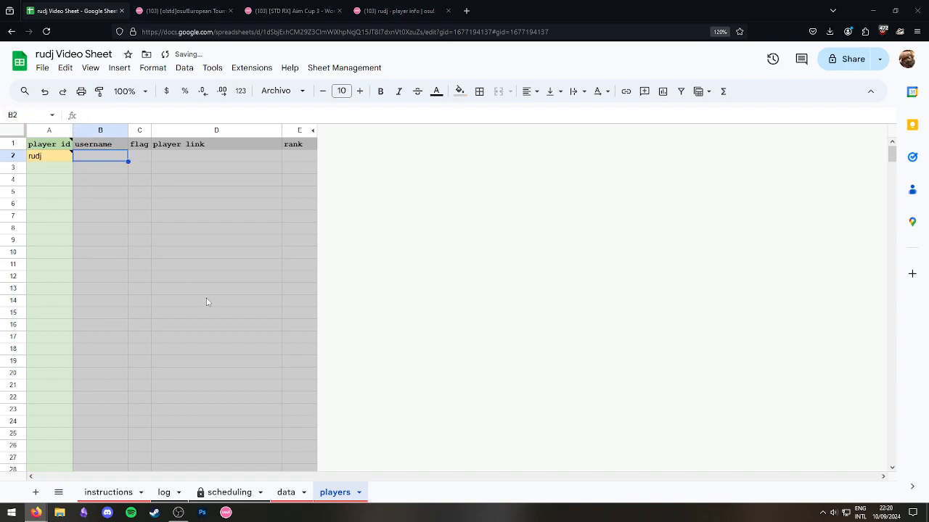
left_click(157, 215)
Check the auto-filled username, then read the instructions sheet's Disclaimers and first How to Use! step.
left_click(82, 159)
left_click(164, 264)
left_click(109, 491)
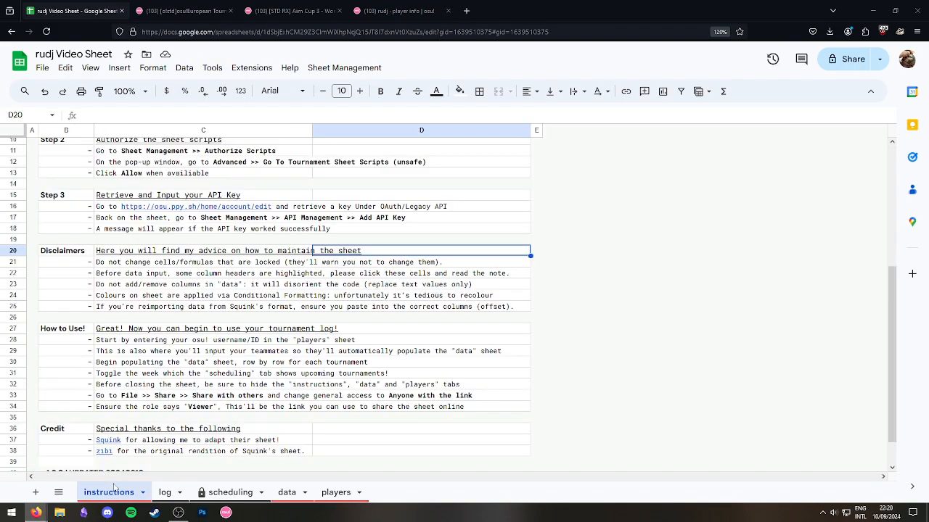
scroll(174, 327, "up", 1)
left_click(325, 337)
left_click(388, 280)
left_click(253, 318)
left_click(228, 325)
left_click(187, 309)
left_click(177, 319)
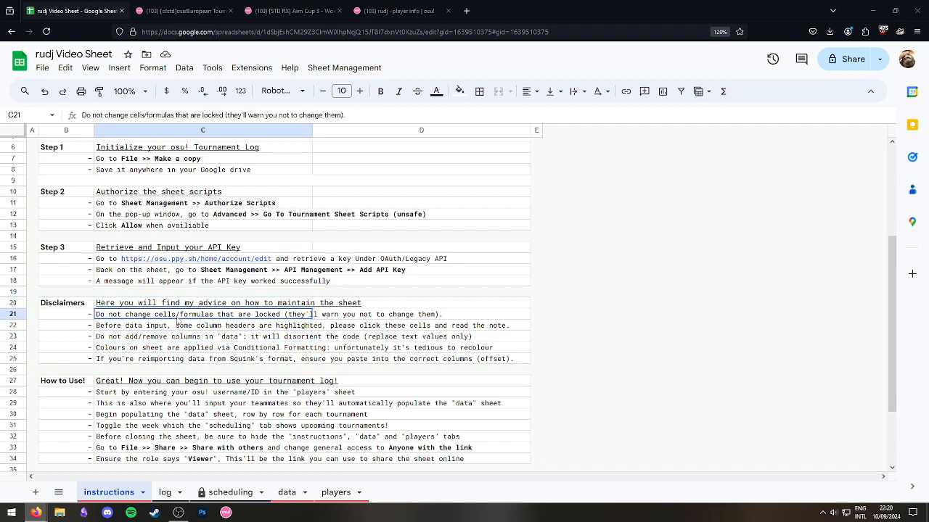
left_click_drag(177, 319, 181, 359)
left_click(402, 327)
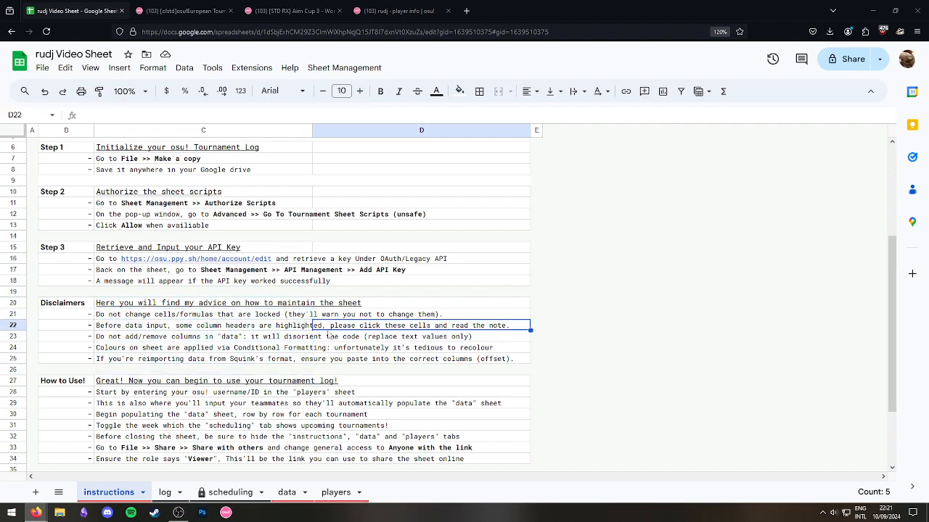
scroll(305, 341, "down", 2)
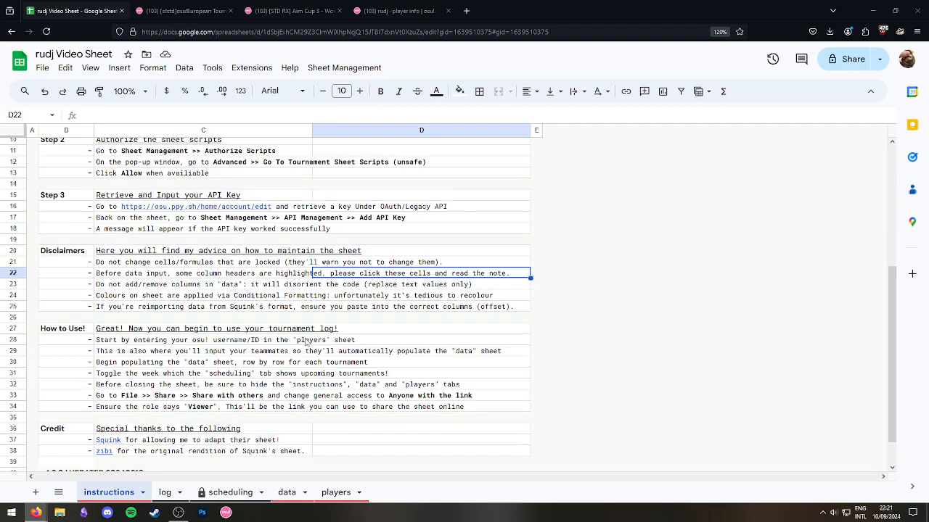
left_click(142, 344)
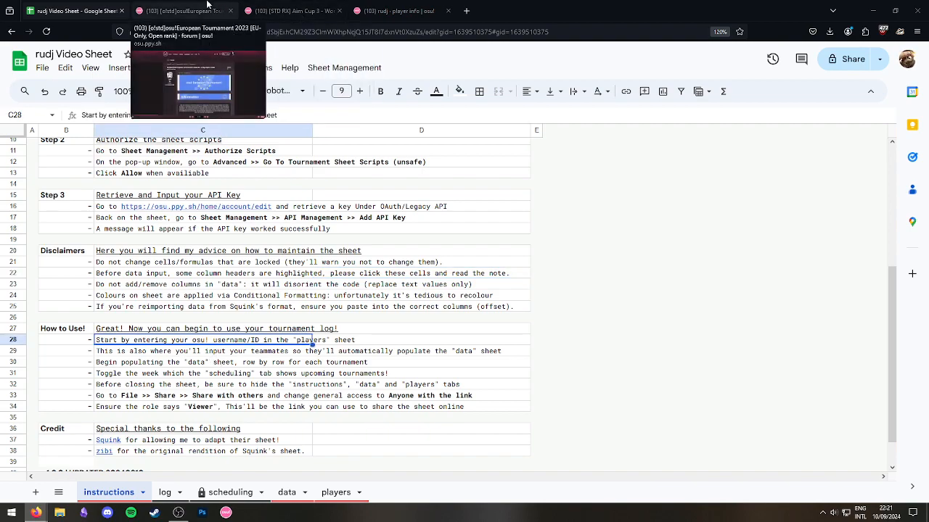
Close the osu! profile tab, review the teammates steps, and mark the players sheet's empty teammate rows.
left_click(448, 11)
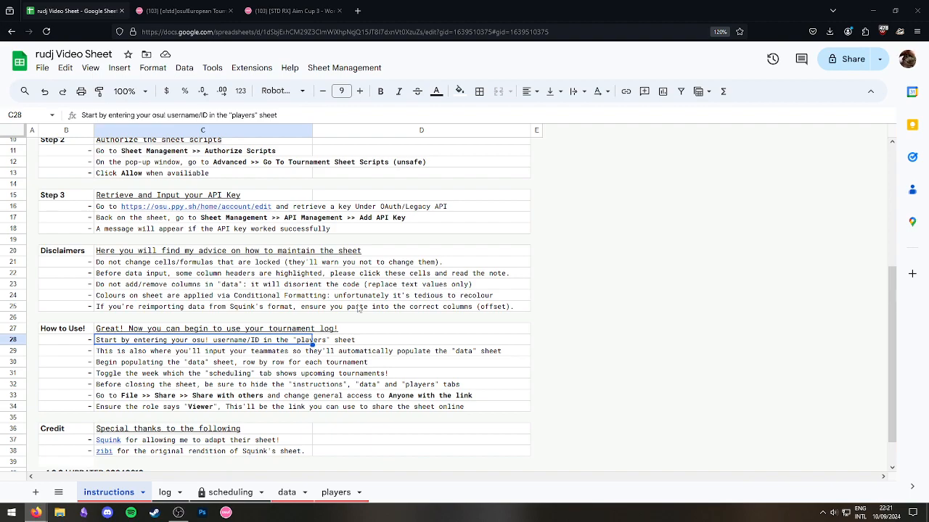
left_click(259, 353)
left_click(267, 396)
left_click(202, 351)
left_click(190, 362)
left_click(190, 352)
left_click(335, 493)
left_click(145, 215)
left_click_drag(53, 172, 57, 360)
Paste the forum title 'osu!European Tournament 2023' into C2 of the data sheet.
left_click(155, 321)
left_click(277, 493)
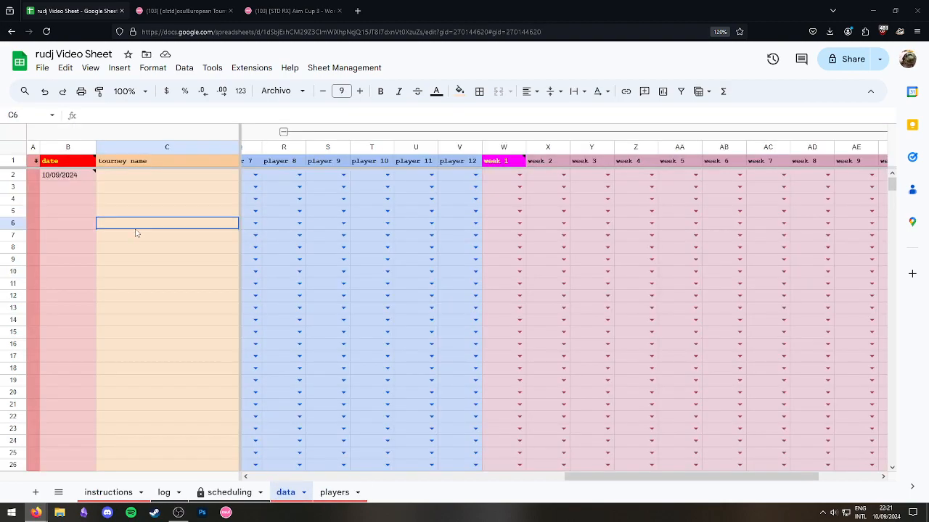
left_click(13, 176)
left_click_drag(613, 481, 232, 493)
left_click(299, 245)
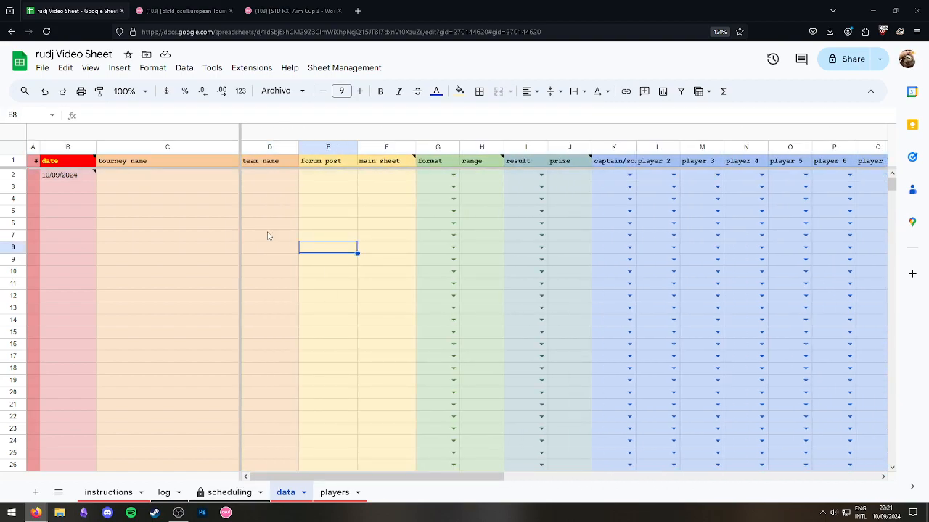
left_click(138, 179)
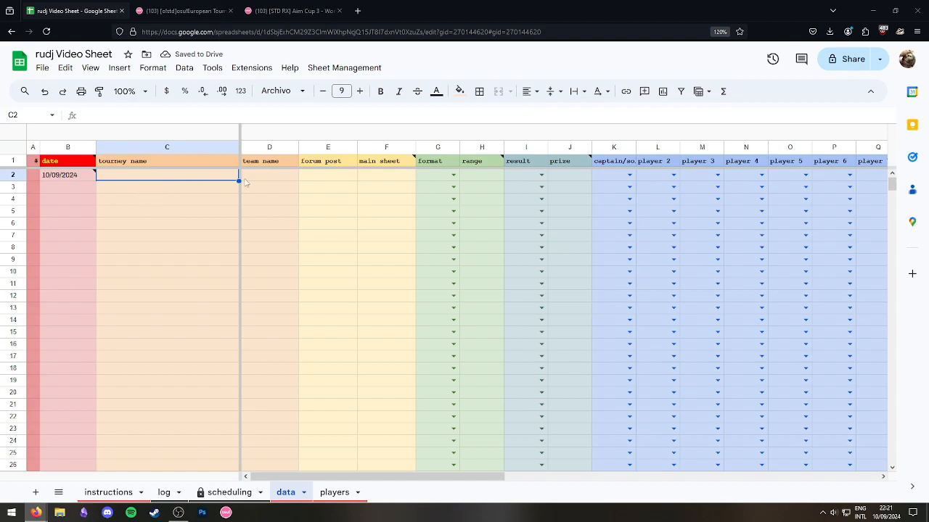
key("ctrl+Tab")
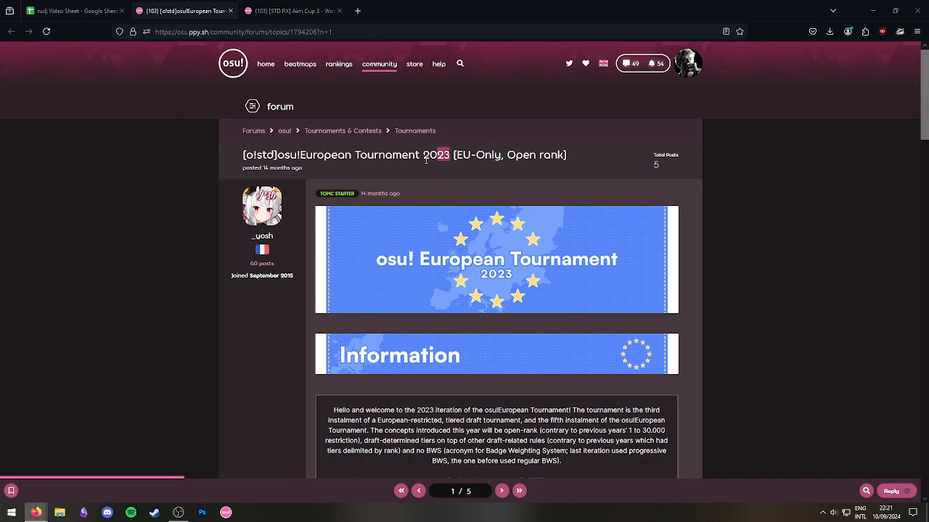
left_click_drag(449, 156, 275, 156)
key("ctrl+c")
left_click(84, 6)
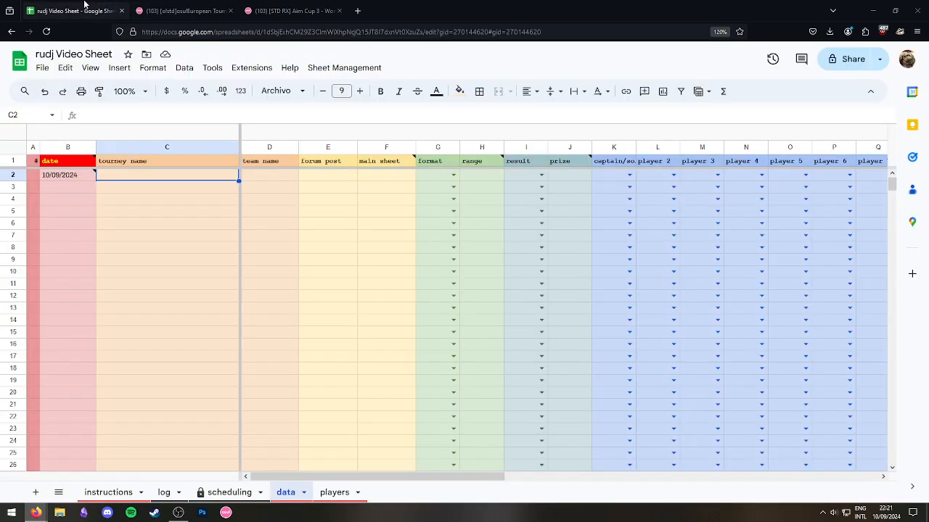
key("ctrl+v")
key("Tab")
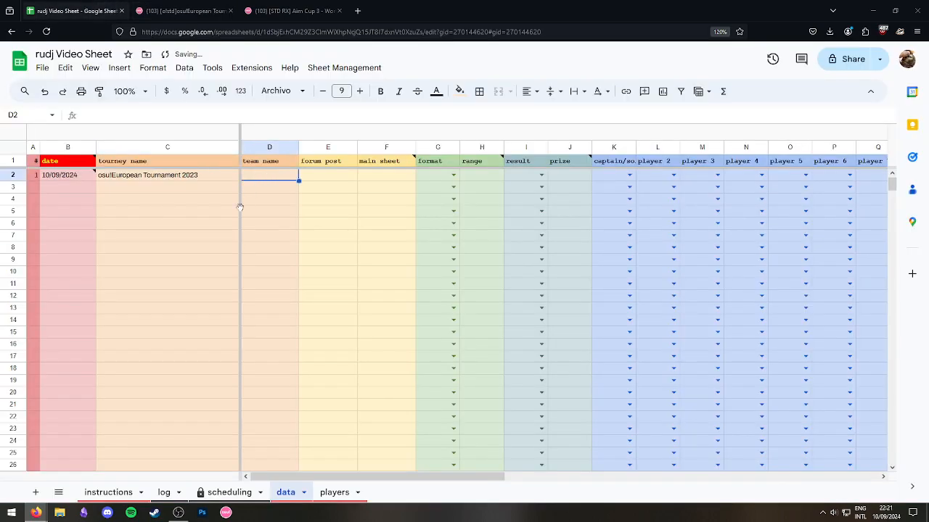
Enter the team name 'Help my gf got pregnant' in D2, correcting the typo.
type("h")
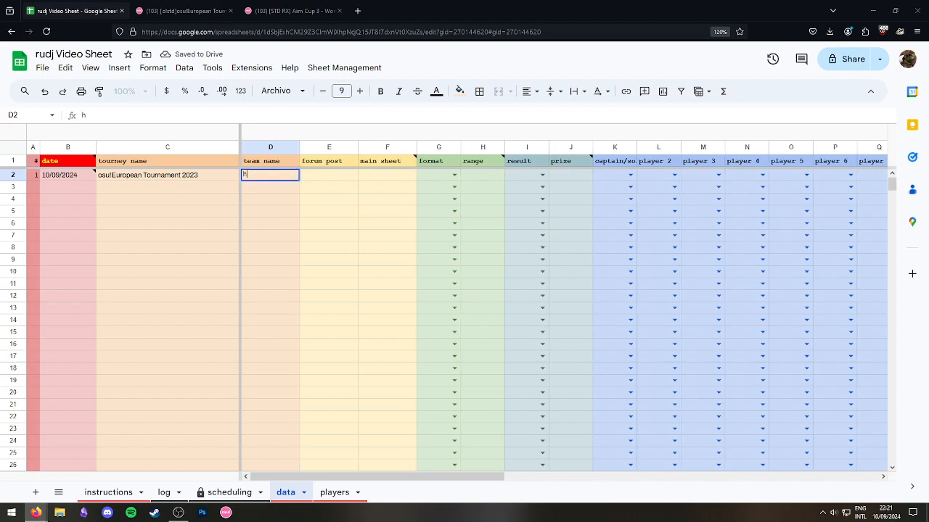
key("Escape")
type("Help my gf got pregannt")
key("Tab")
key("Left")
left_click(152, 115)
key("BackSpace")
key("BackSpace")
type("na")
key("Tab")
Copy the osu! forum post URL into cell E2.
left_click(312, 272)
left_click(185, 11)
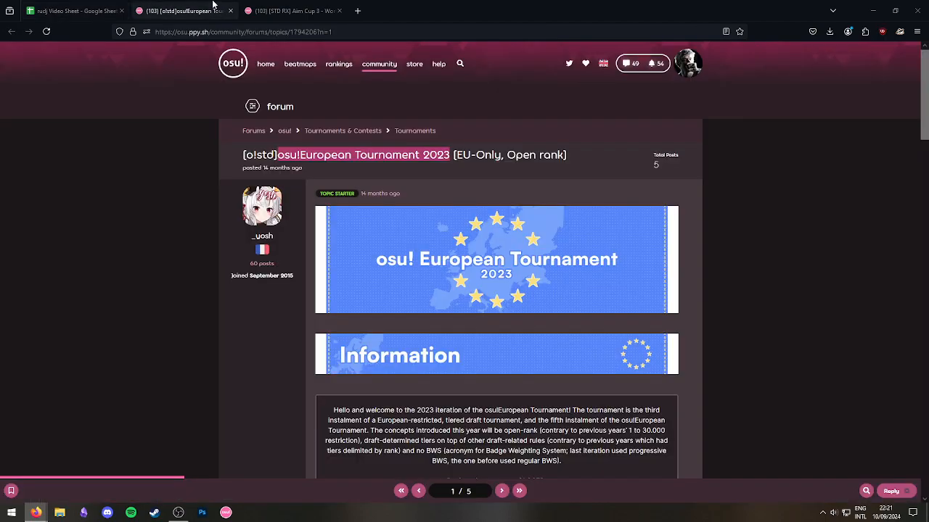
left_click(290, 31)
left_click(71, 10)
double_click(337, 177)
type("https://osu.ppy.sh/community/forums/topics/1794206?n=1")
left_click(334, 236)
Open the tournament's Main Spreadsheet link and paste its URL into F2.
left_click(185, 11)
scroll(380, 377, "down", 3)
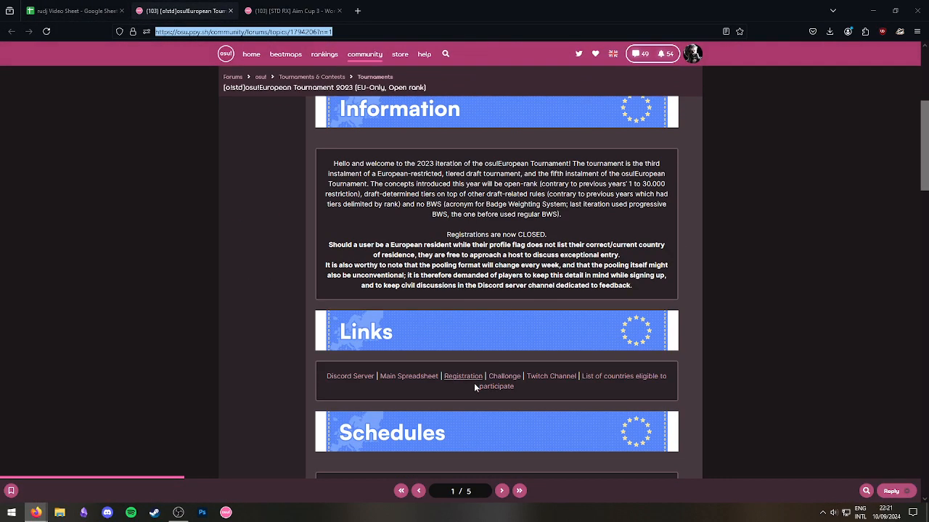
left_click(414, 376)
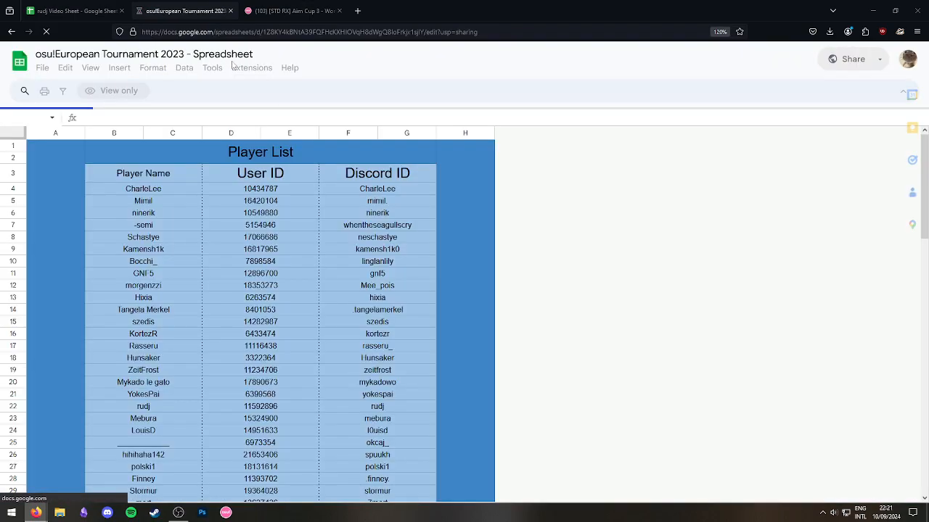
left_click(290, 31)
left_click(71, 10)
left_click(383, 180)
double_click(382, 180)
left_click(352, 210)
left_click(185, 11)
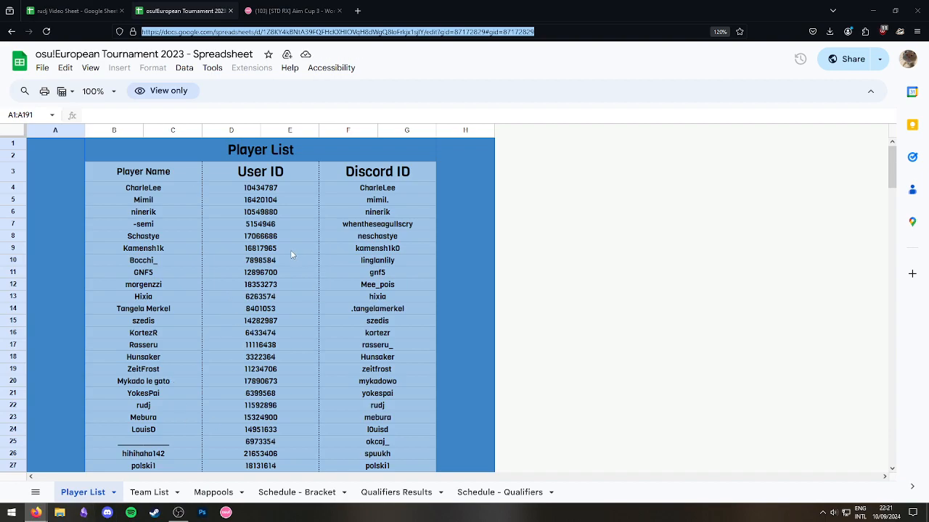
scroll(317, 386, "down", 2)
scroll(278, 308, "up", 2)
Set the format in G2 to 4v4 from its dropdown.
left_click(72, 11)
left_click(421, 248)
left_click(433, 180)
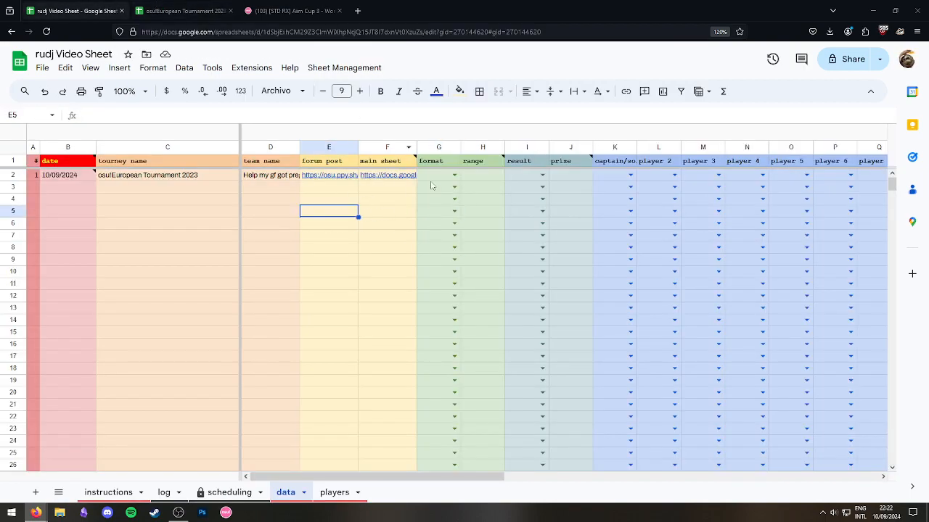
left_click(433, 179)
left_click(454, 175)
left_click(448, 251)
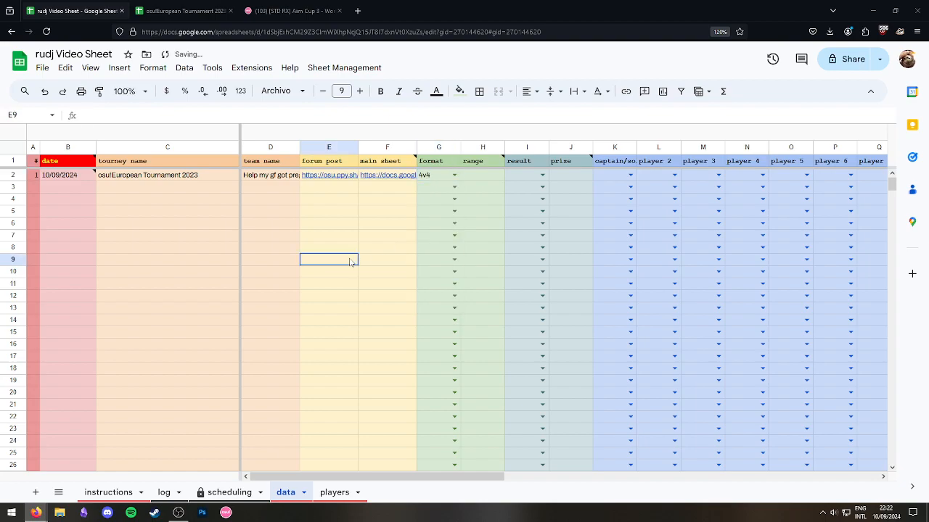
left_click(468, 181)
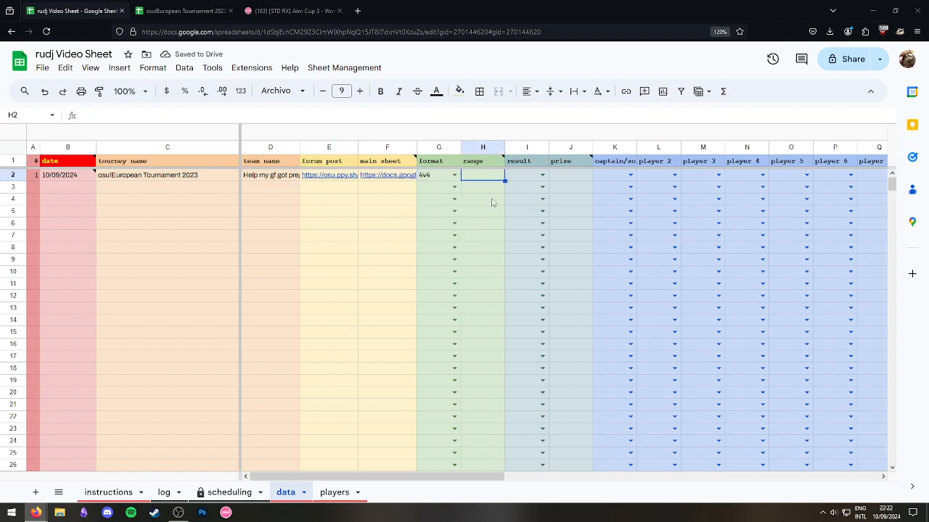
Set the range in H2 to DRAFT, replacing an initial OPEN entry.
type("OPEN")
key("Tab")
key("shift+Tab")
type("D")
key("Tab")
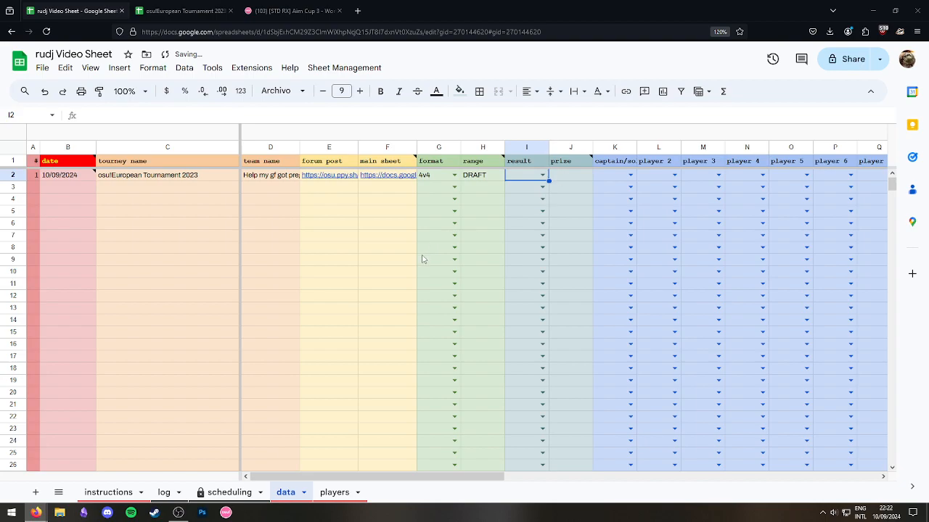
left_click(464, 198)
left_click(488, 174)
left_click(479, 258)
left_click(488, 175)
left_click(481, 222)
left_click(483, 162)
left_click(485, 176)
left_click(486, 247)
Choose 2nd as the result in I2's dropdown.
left_click(524, 187)
left_click(543, 176)
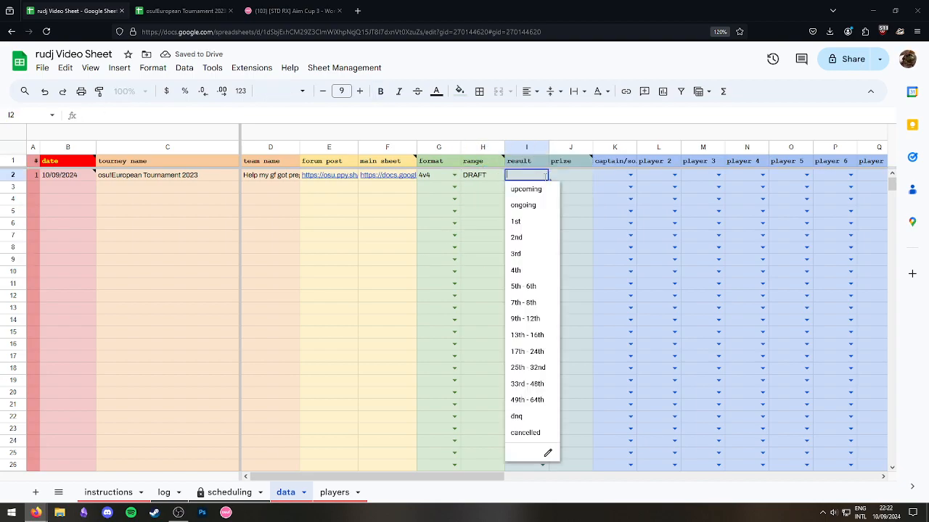
left_click(528, 239)
left_click(490, 226)
left_click(527, 179)
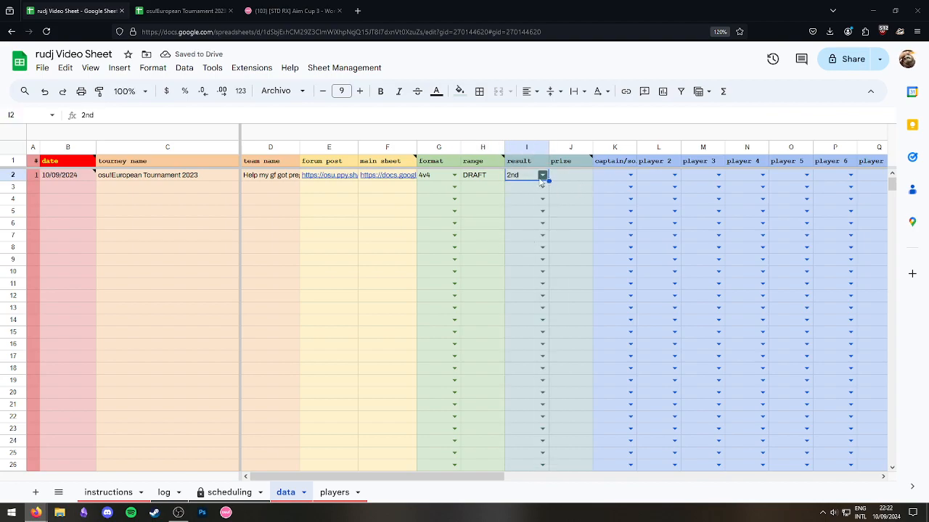
left_click(543, 175)
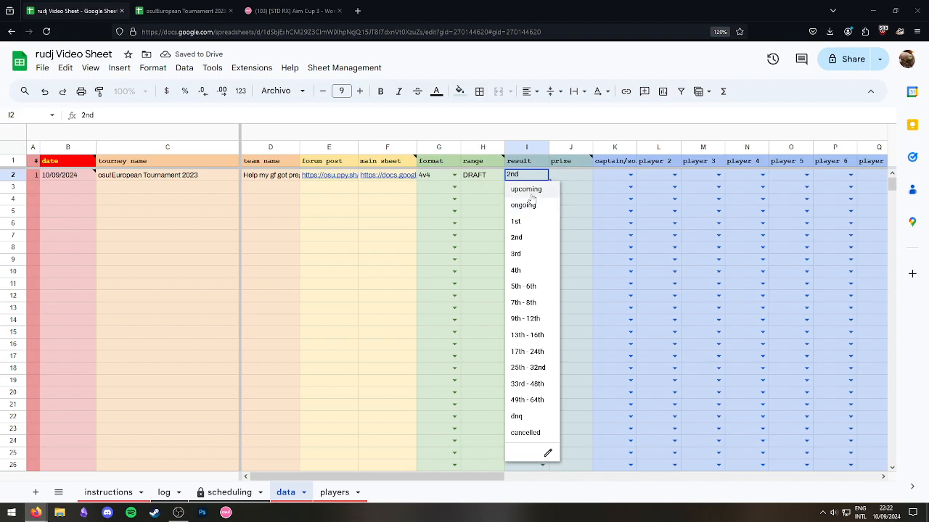
left_click(491, 204)
left_click(528, 175)
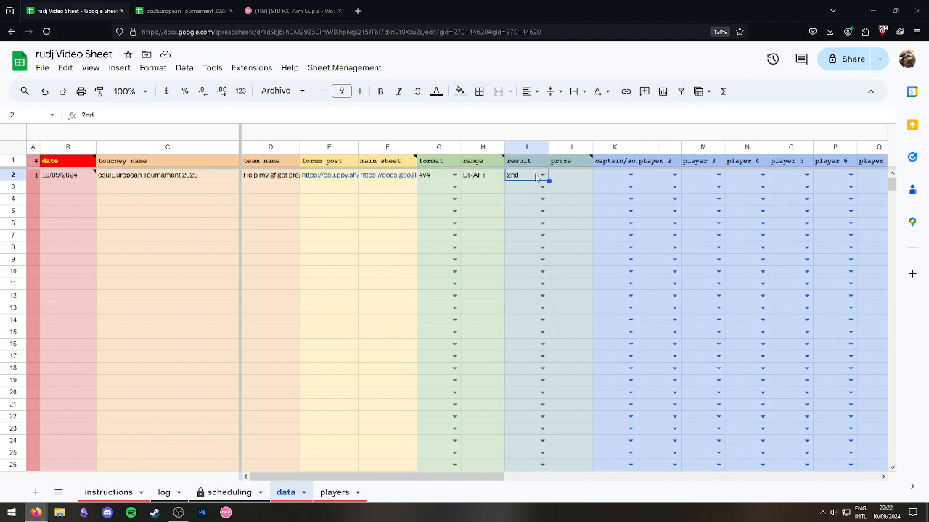
left_click(542, 176)
left_click(488, 211)
left_click(543, 175)
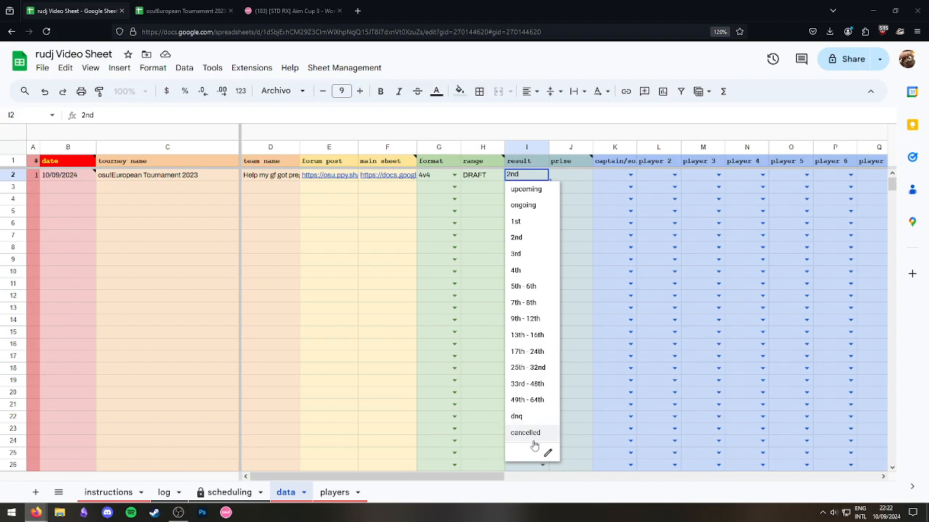
left_click(470, 282)
left_click(525, 184)
left_click(525, 178)
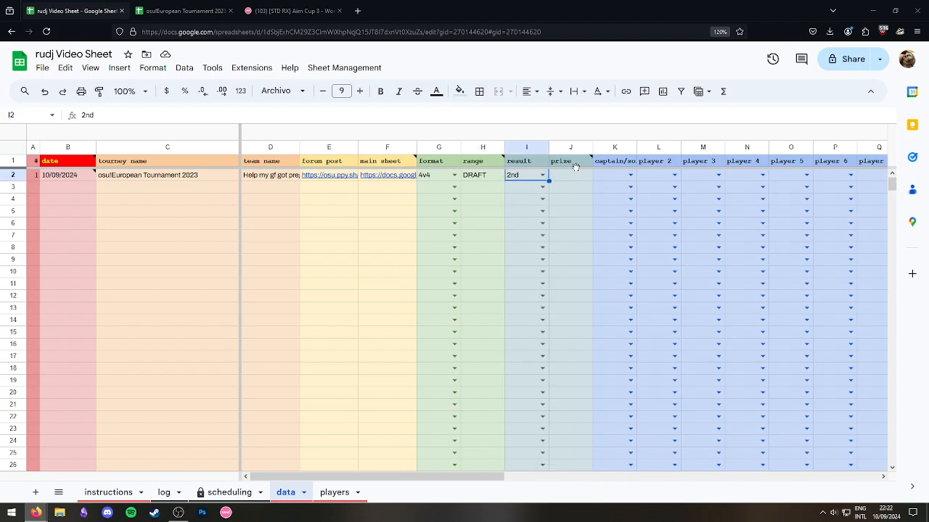
Enter a $20 prize in J2.
key("Right")
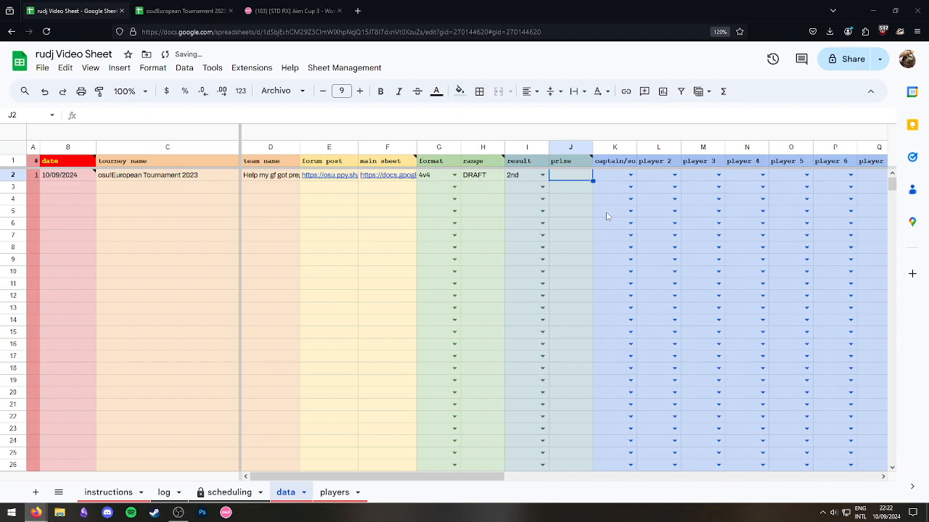
type("$20")
key("Tab")
left_click(571, 190)
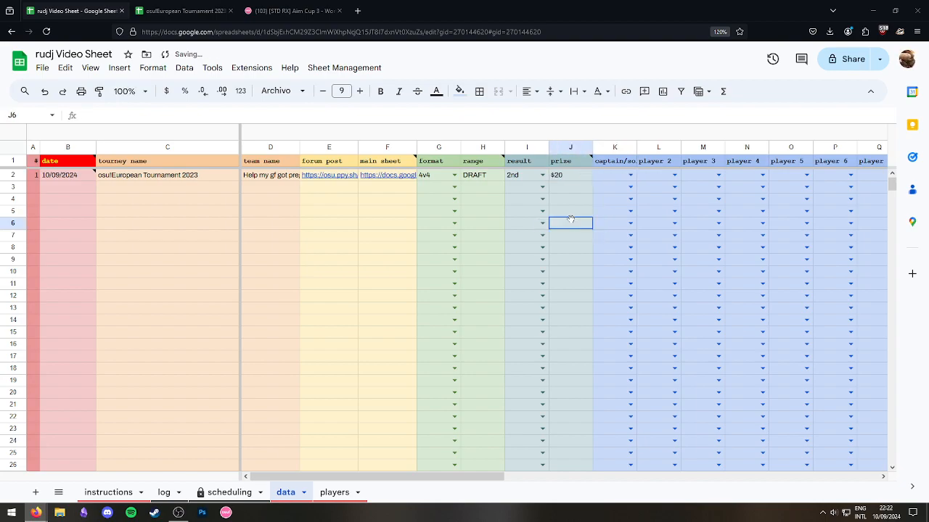
Copy the first teammate from the Team List row into players cell A3.
left_click(185, 11)
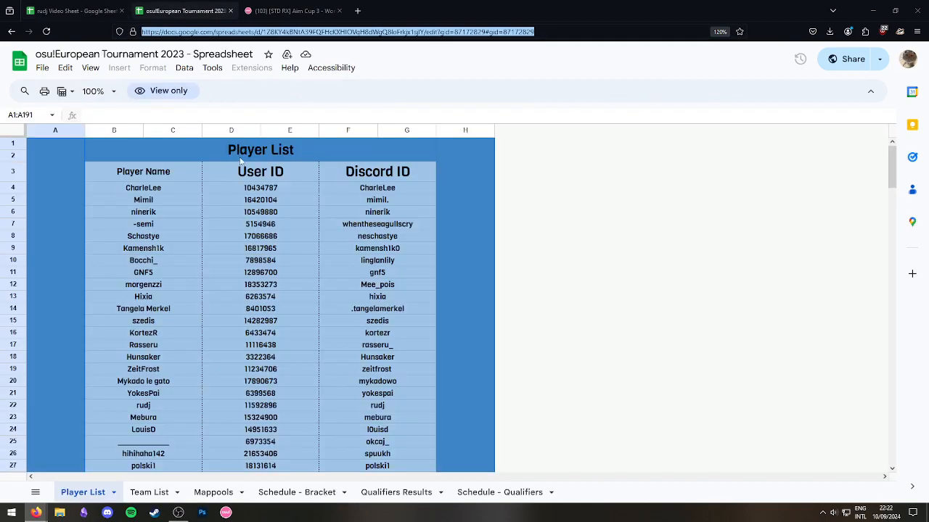
left_click(149, 492)
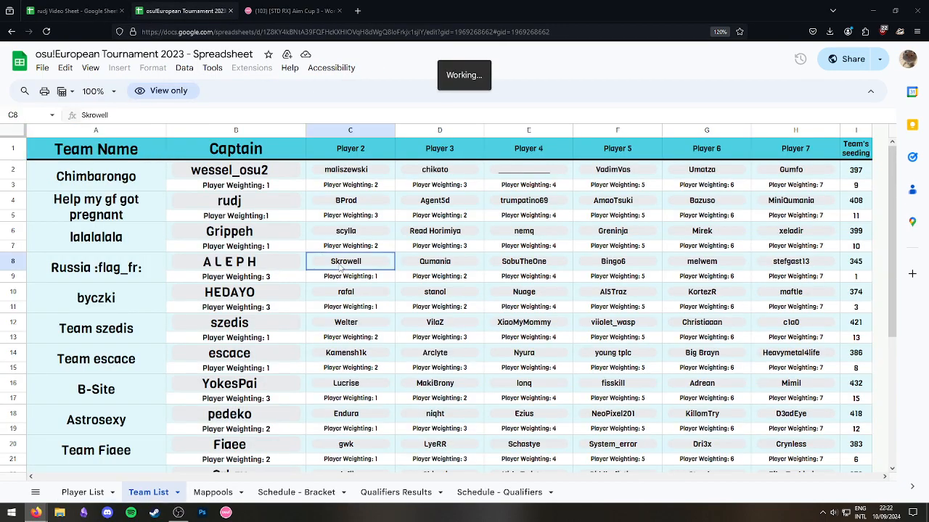
left_click(3, 204)
left_click(251, 297)
left_click(253, 220)
left_click(277, 205)
left_click(337, 203)
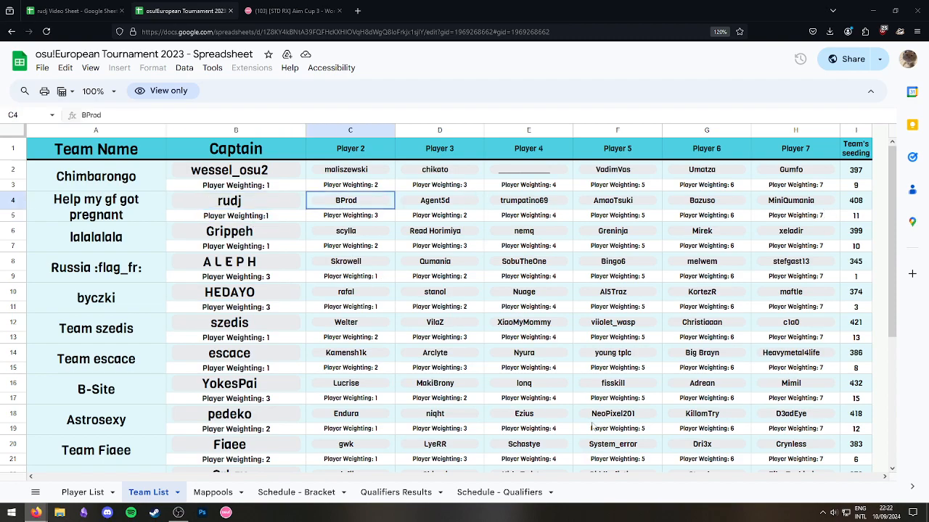
left_click_drag(813, 207, 342, 198)
key("ctrl+c")
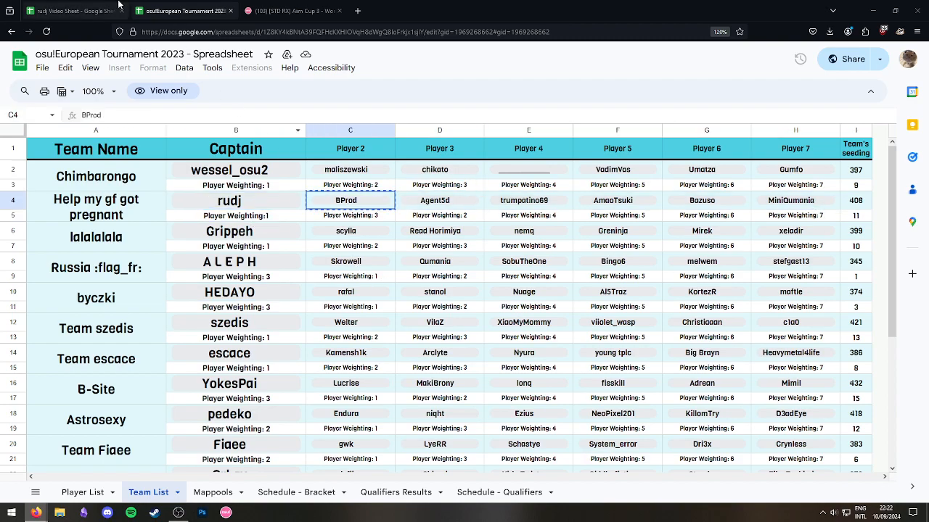
left_click(83, 6)
left_click(332, 493)
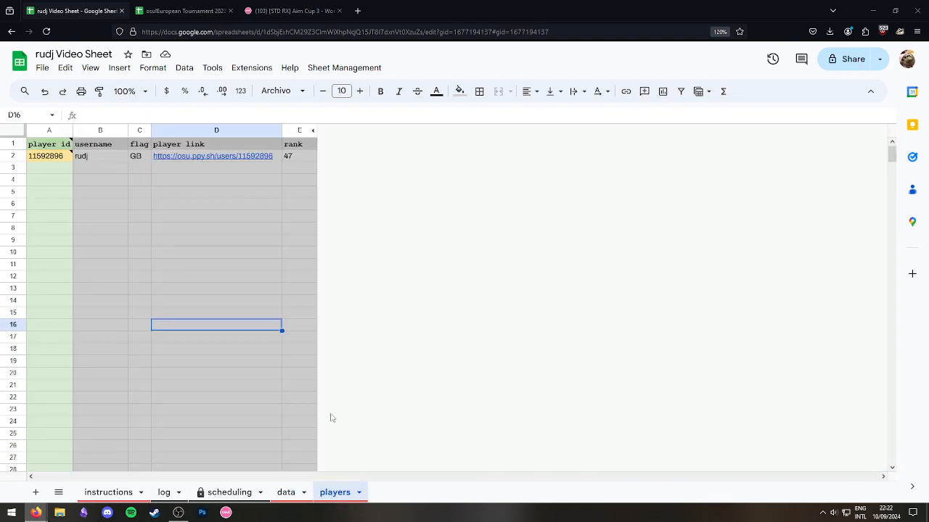
left_click(50, 167)
key("ctrl+v")
left_click(139, 180)
Paste the second and third teammates from the Team List into A4 and A5.
left_click(185, 10)
left_click(437, 200)
key("ctrl+c")
left_click(73, 10)
left_click(49, 179)
key("ctrl+v")
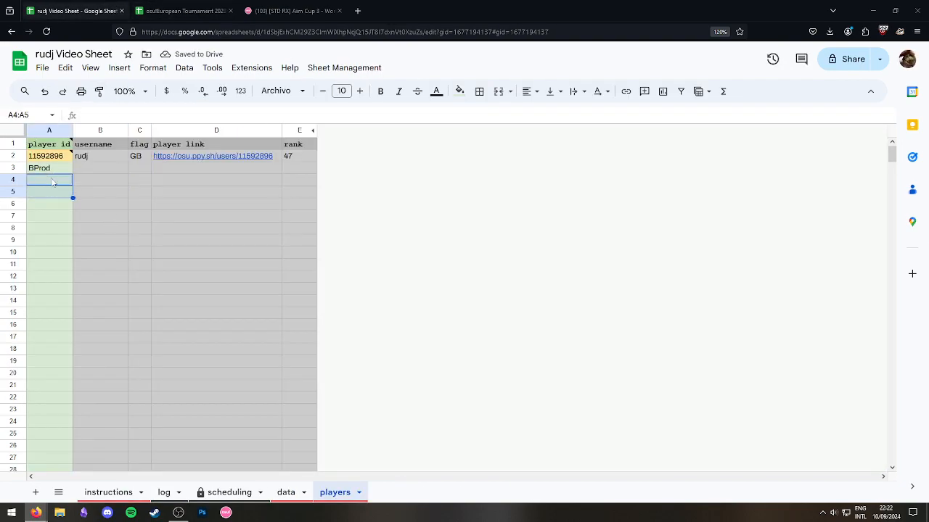
left_click(133, 193)
left_click(185, 10)
left_click(555, 201)
key("ctrl+c")
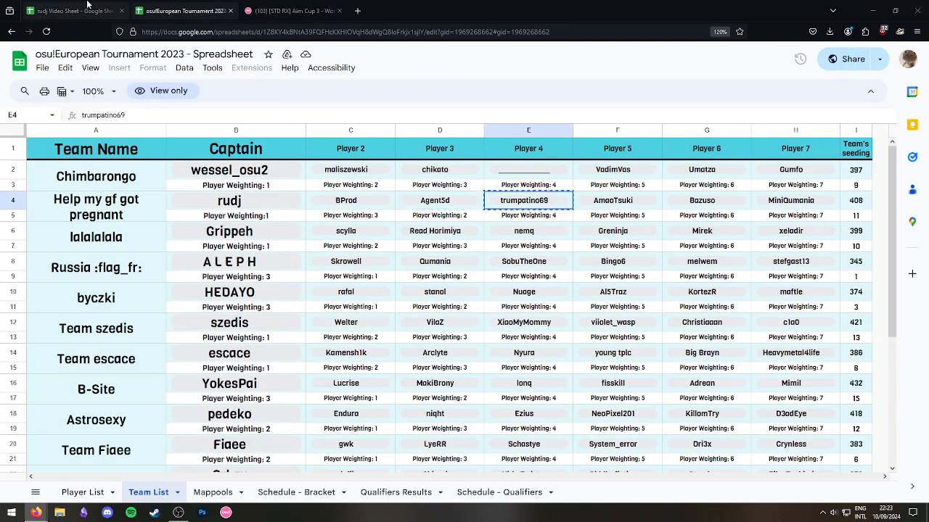
left_click(73, 10)
left_click(40, 191)
key("ctrl+v")
Paste the fourth teammate into A6 as plain text and undo the extra paste in A7.
left_click(185, 10)
left_click(617, 201)
key("ctrl+c")
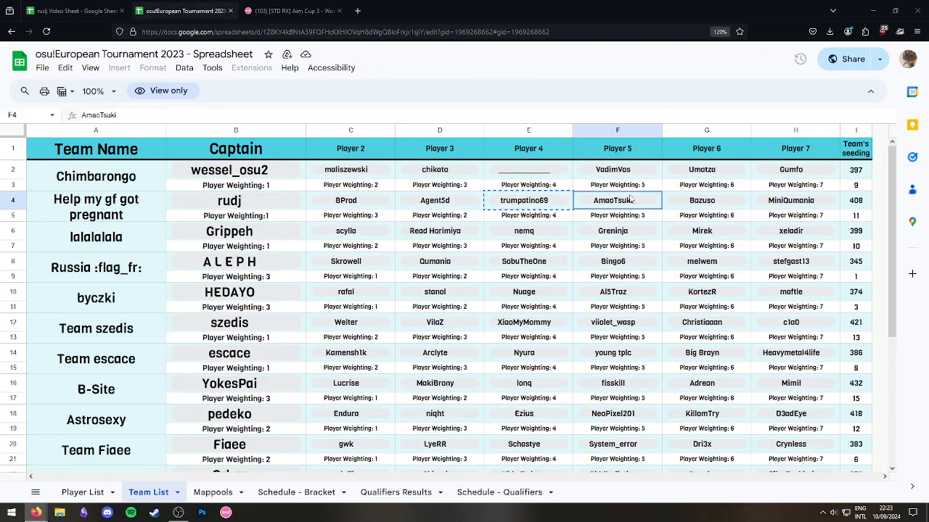
left_click(50, 6)
left_click(35, 203)
key("ctrl+v")
key("ctrl+z")
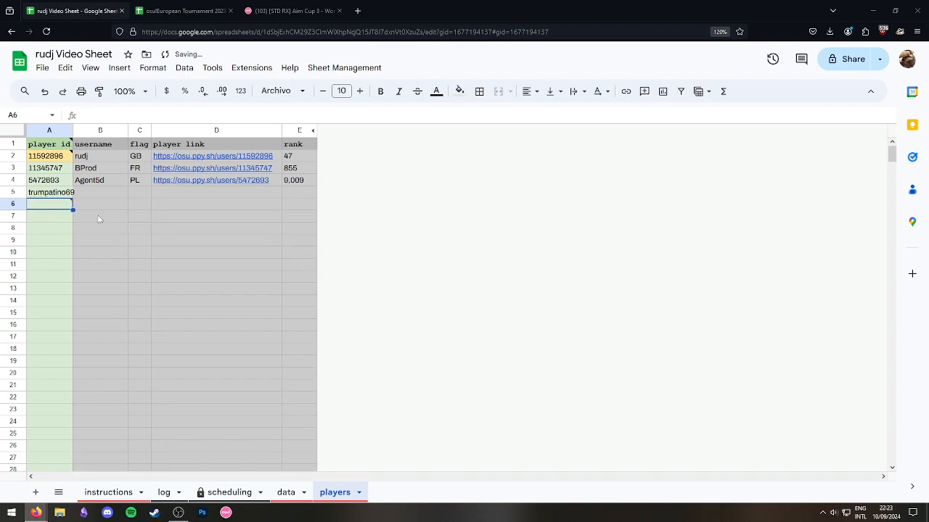
key("ctrl+shift+v")
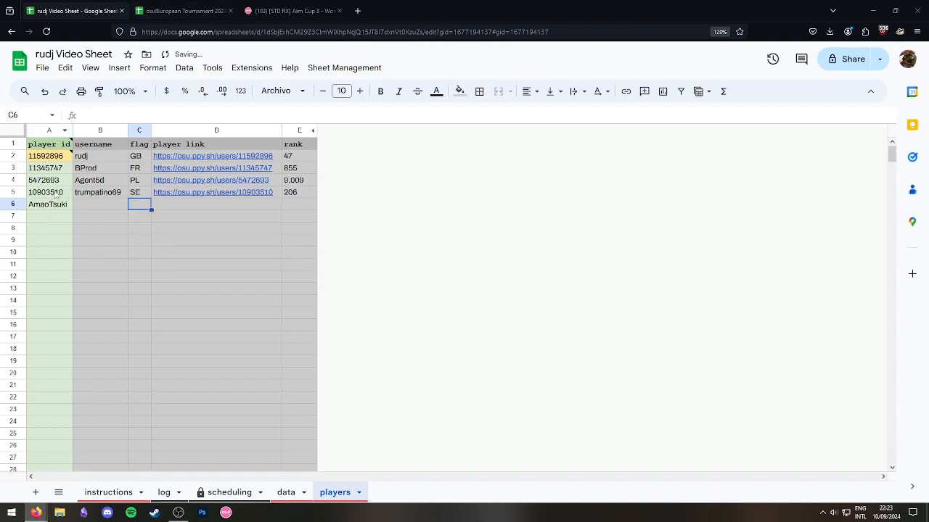
left_click(58, 216)
key("ctrl+v")
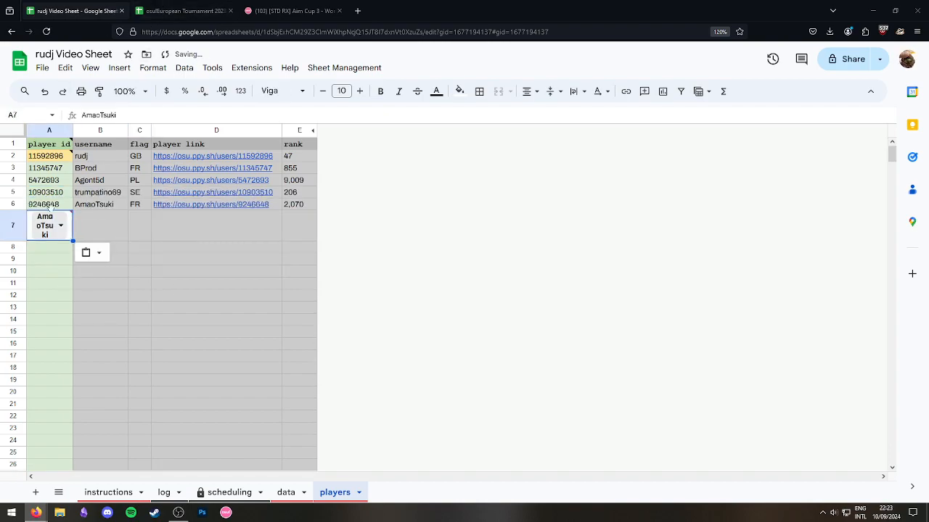
key("ctrl+z")
key("ctrl+z")
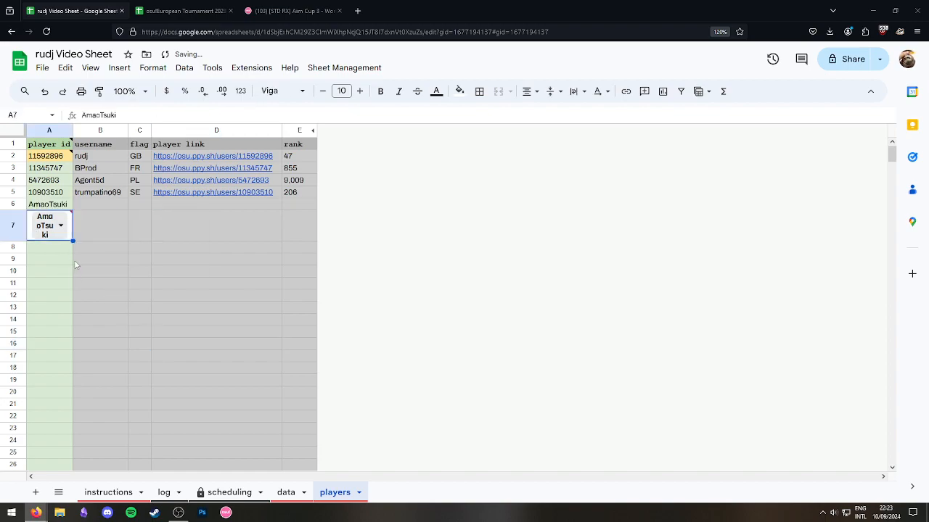
key("ctrl+z")
key("ctrl+z")
key("ctrl+z")
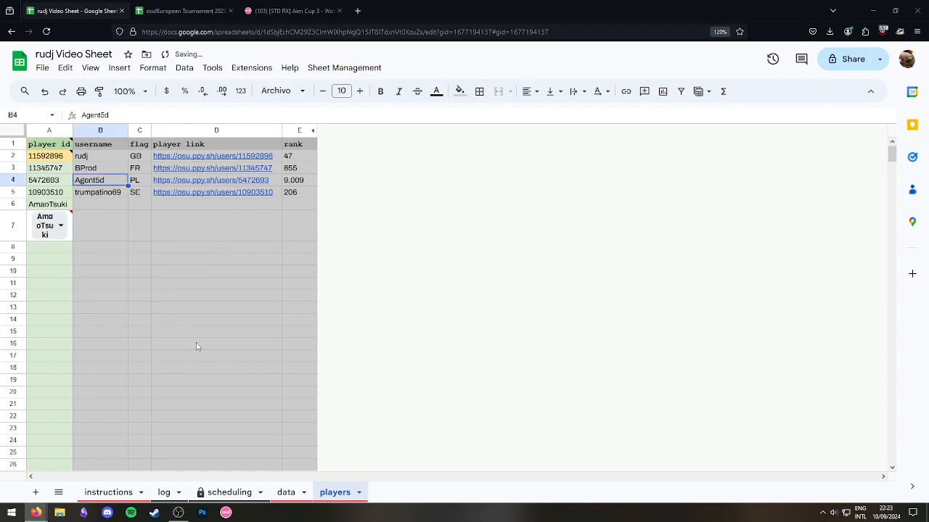
left_click(140, 313)
Paste the fifth teammate into A8 and clear the duplicated row 7.
left_click(192, 6)
left_click(681, 199)
key("ctrl+c")
left_click(90, 6)
left_click(65, 229)
key("ctrl+v")
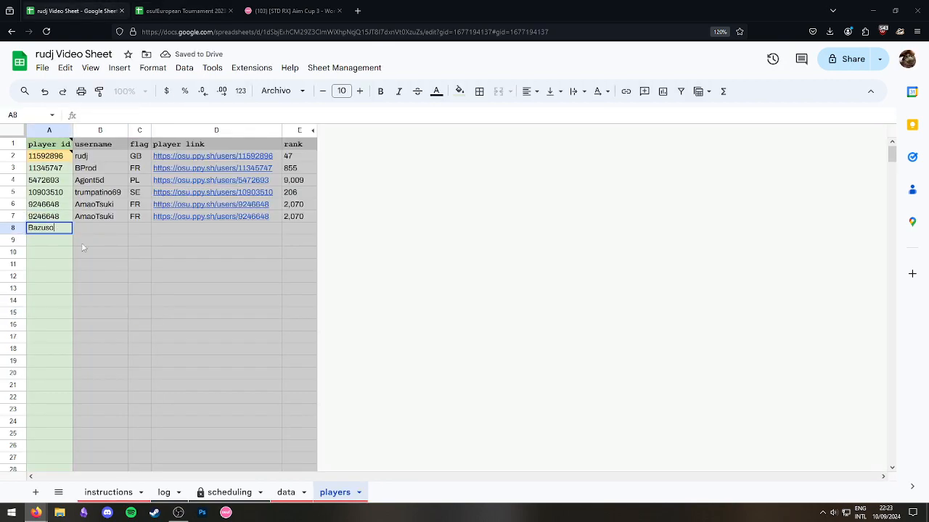
left_click(65, 218)
left_click_drag(293, 217, 51, 217)
key("Delete")
left_click(216, 276)
Paste the last teammate into the now-empty cell A7 so its row auto-fills.
left_click(155, 5)
left_click(103, 9)
left_click(151, 7)
left_click(786, 206)
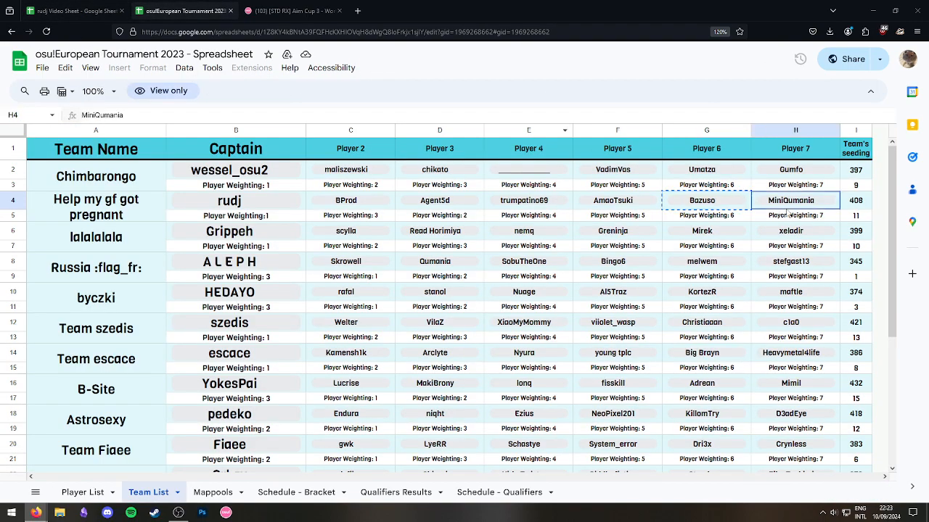
left_click(98, 6)
left_click(53, 213)
key("ctrl+v")
left_click(157, 300)
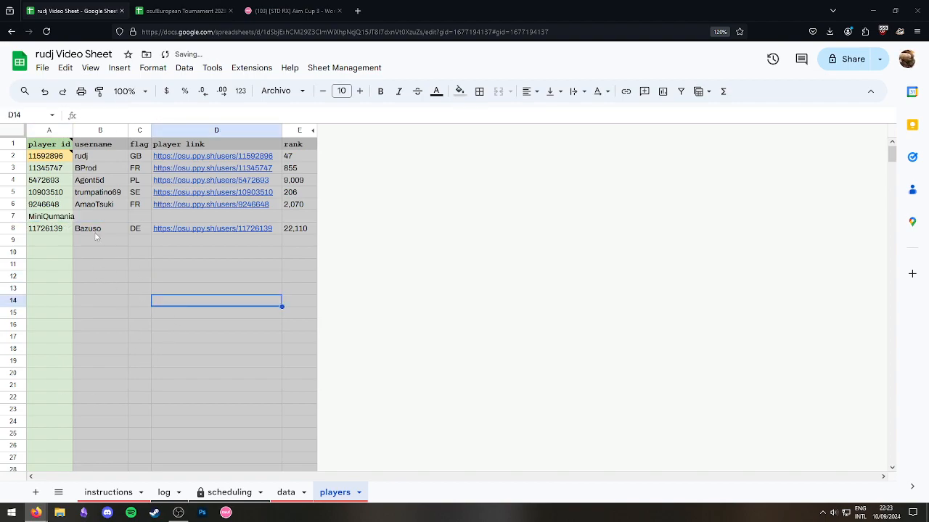
Check that the new player rows show ID, flag, link and rank.
left_click_drag(92, 160, 299, 228)
left_click(299, 300)
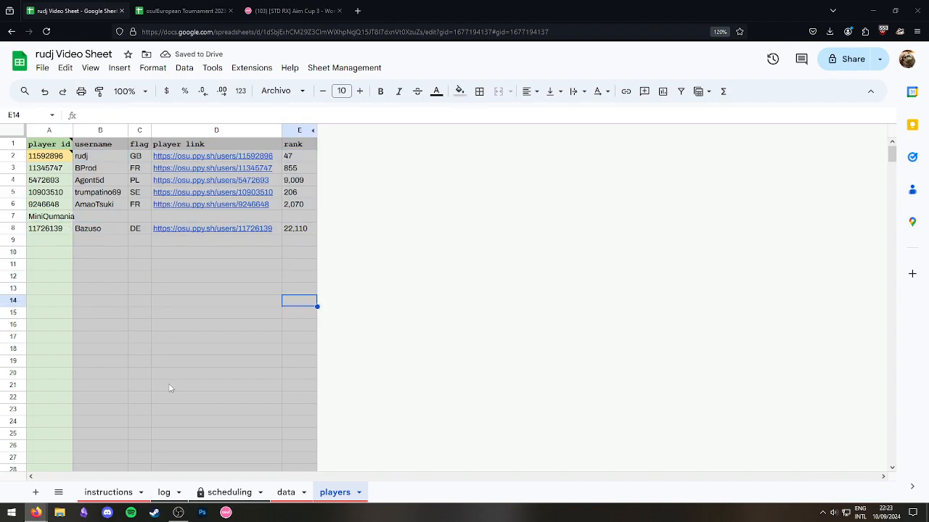
left_click(106, 243)
left_click(106, 158)
left_click(116, 221)
left_click(115, 230)
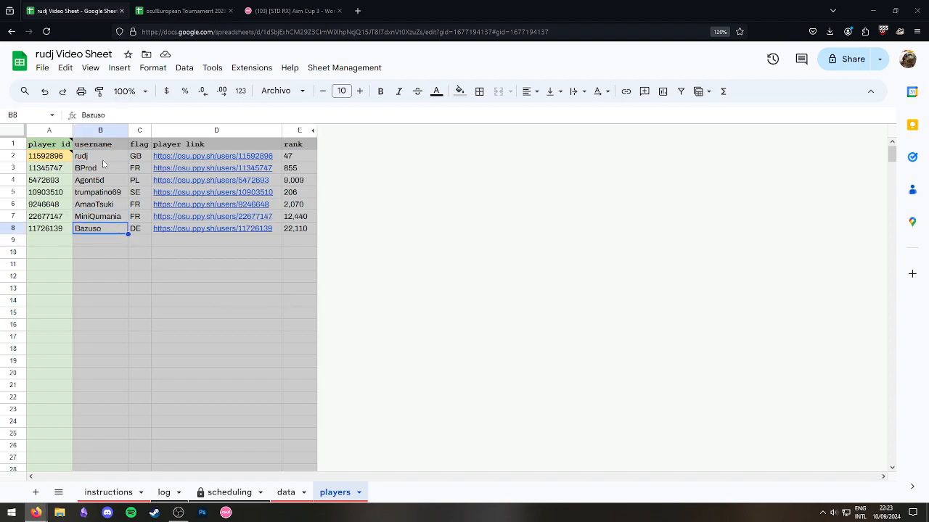
left_click(286, 496)
Enter the captain in K2 and players 2–3 in L2–M2 using autocomplete, fixing an invalid entry.
left_click(608, 163)
left_click(613, 177)
type("rudj")
key("Tab")
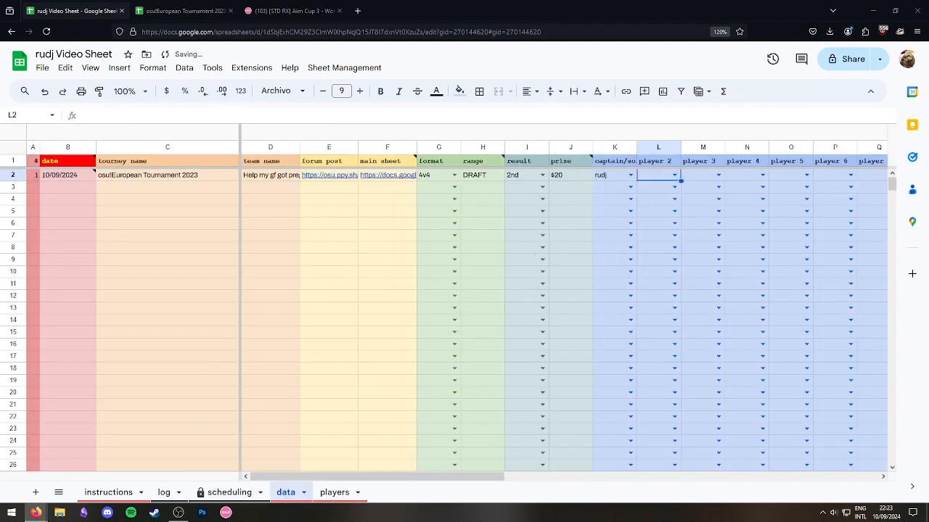
type("bpro")
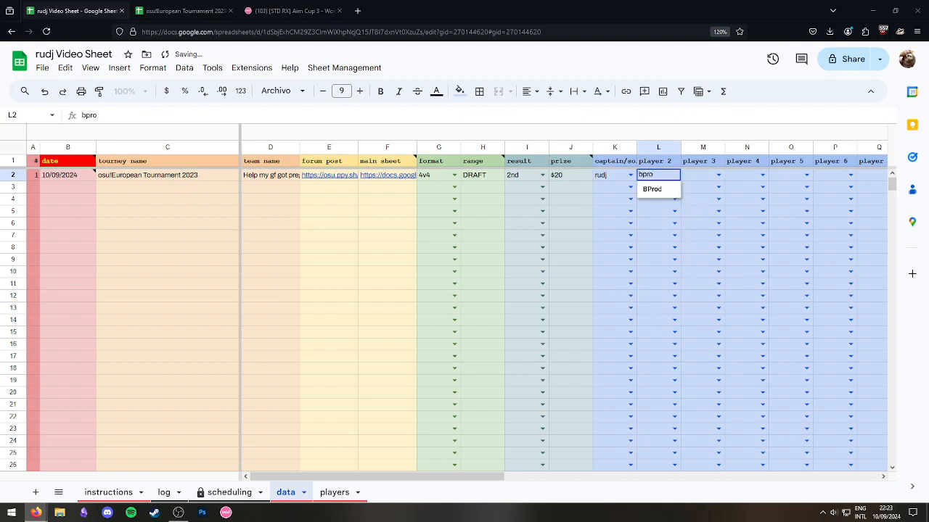
type("\\")
key("Return")
left_click(657, 175)
type("bpr")
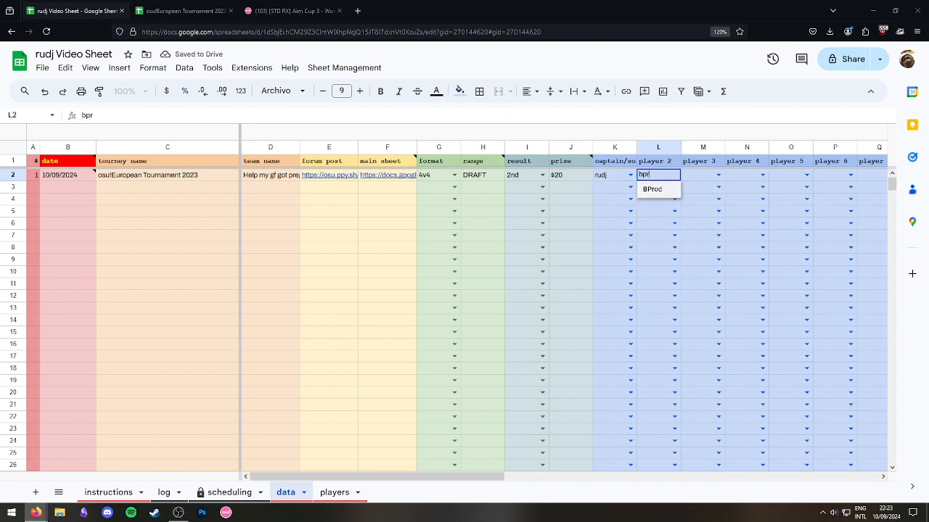
key("Tab")
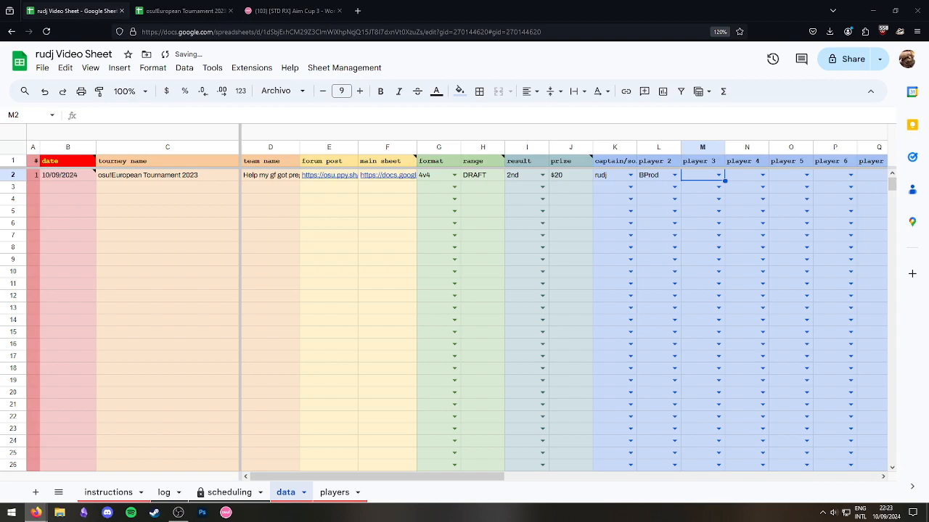
type("trump")
key("Tab")
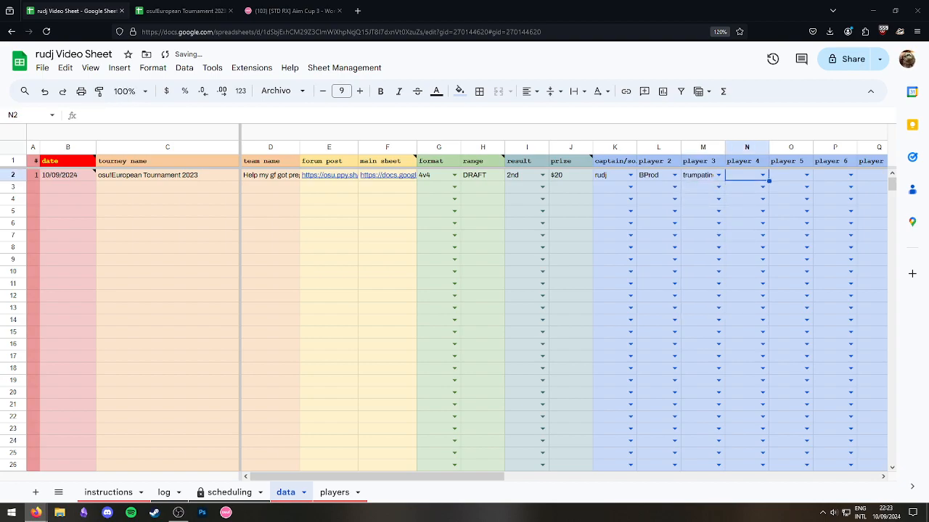
Check the Team List, then autocomplete players 4–6 in N2–P2.
left_click(269, 7)
left_click(182, 5)
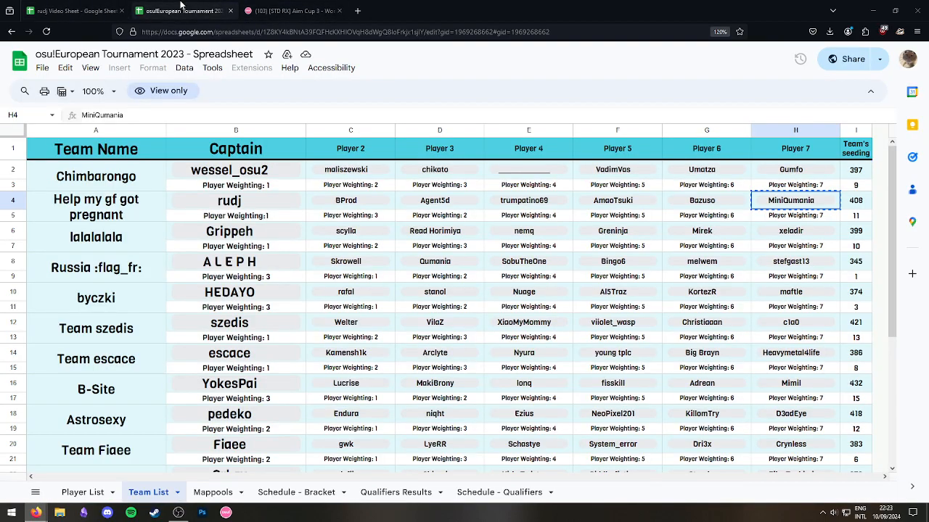
left_click(631, 203)
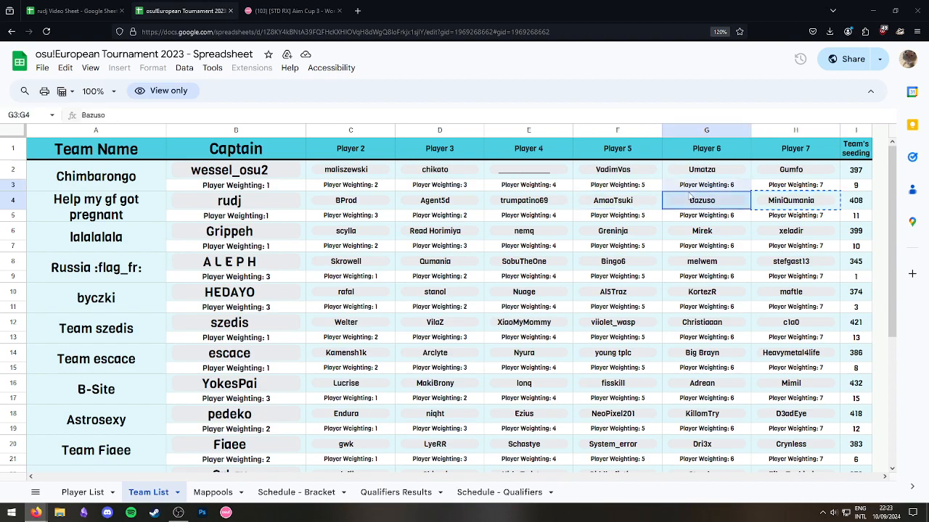
left_click(788, 199)
left_click(63, 7)
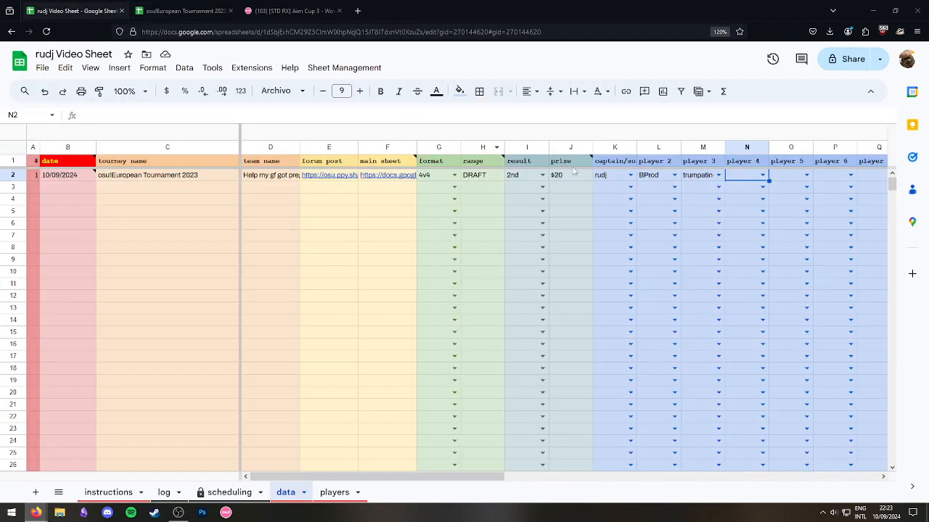
type("Agent")
key("Tab")
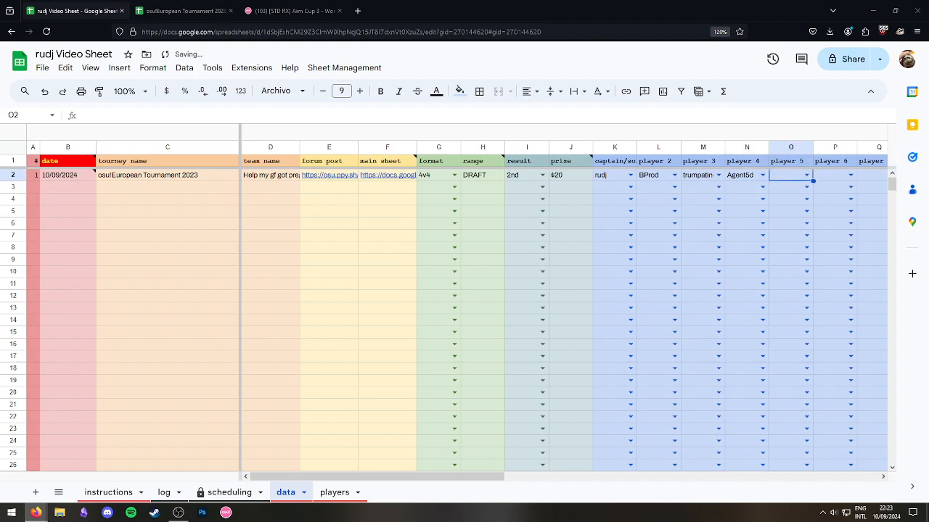
type("ba")
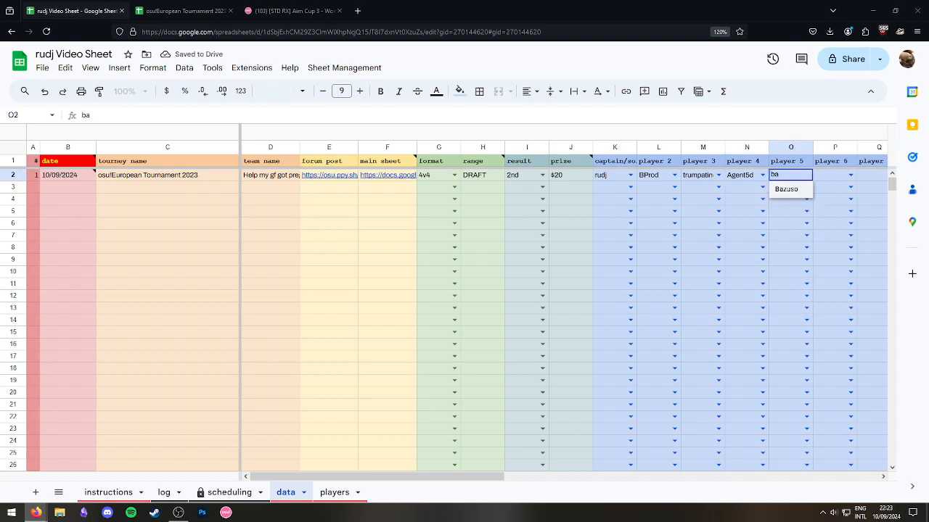
key("Tab")
type("mi")
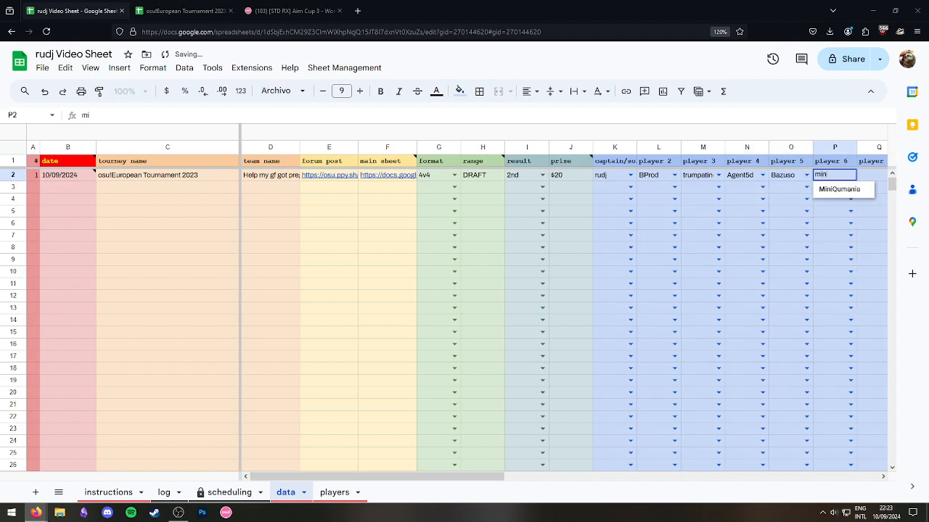
type("ni")
key("Tab")
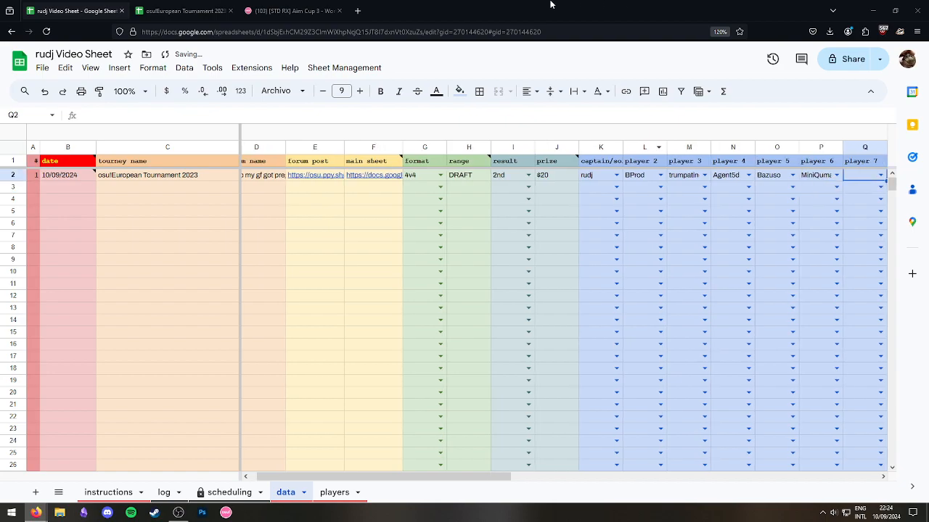
Compare the entered names against Team List row 4 to find the missing teammate.
left_click(185, 10)
left_click(432, 206)
left_click(652, 207)
left_click(723, 206)
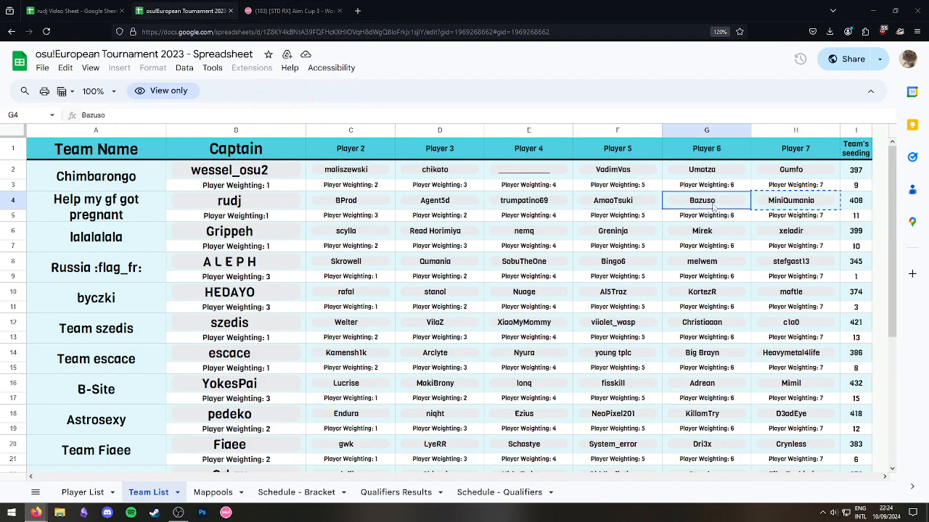
left_click(639, 203)
left_click(728, 205)
left_click(638, 204)
left_click(537, 204)
left_click(446, 201)
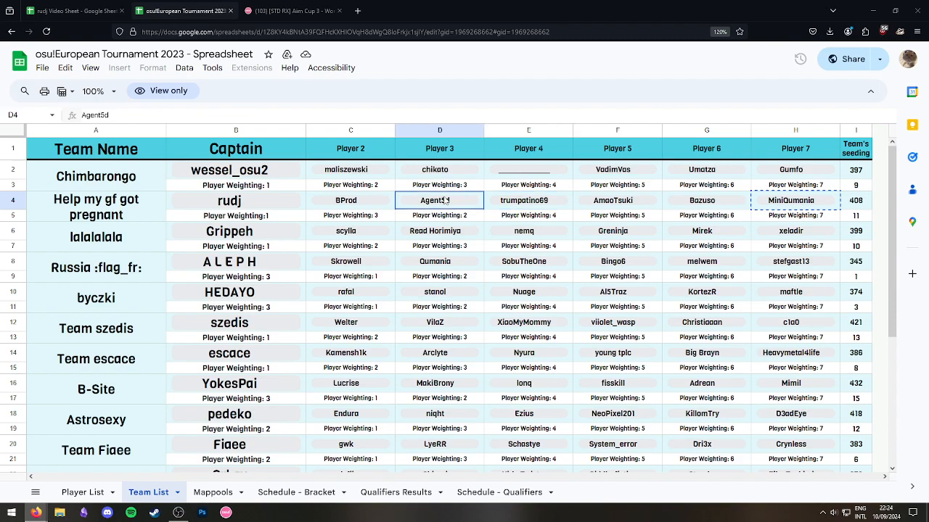
left_click(73, 10)
left_click(185, 11)
left_click(643, 201)
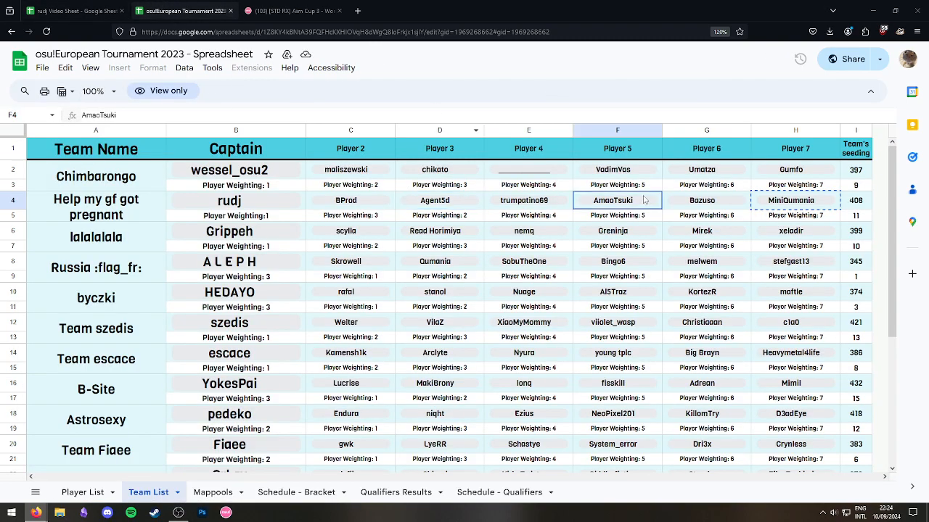
Autocomplete the last teammate as player 7 in Q2.
left_click(73, 10)
type("ama")
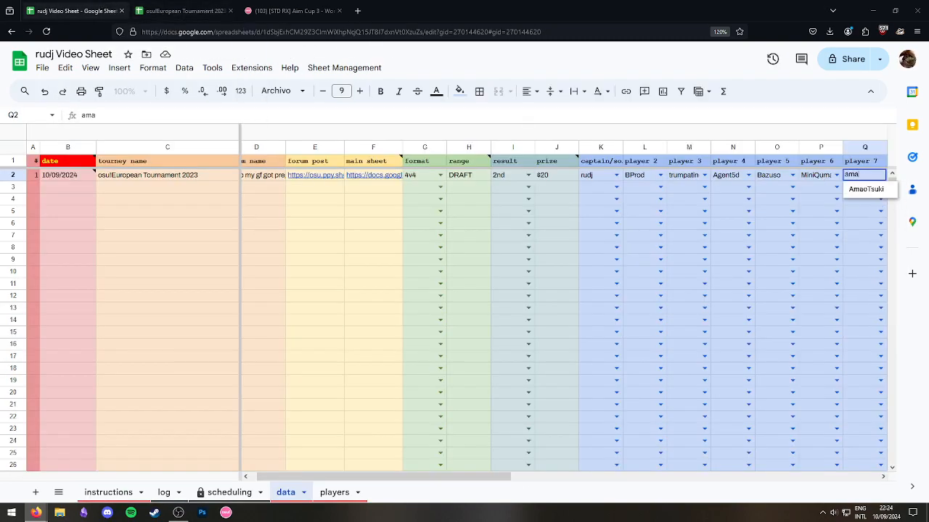
key("Return")
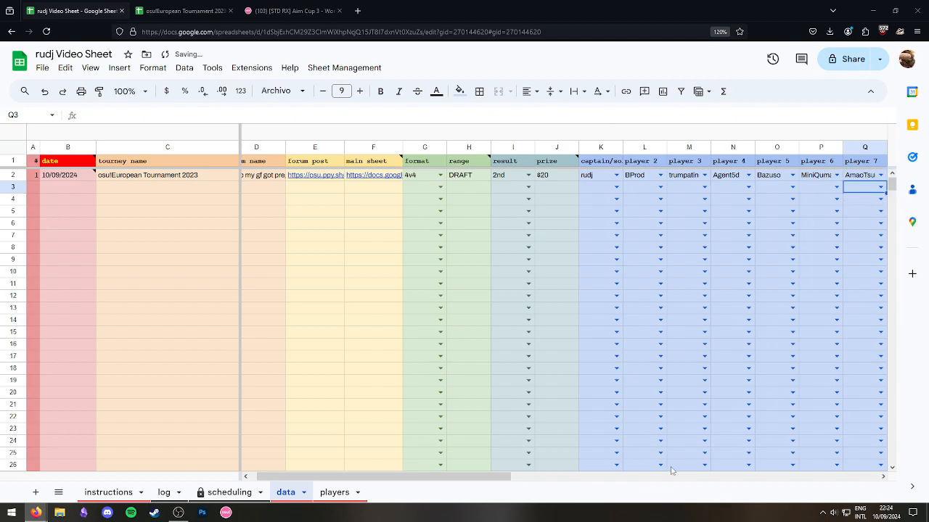
left_click_drag(416, 470, 479, 479)
Inspect the log entry's tournament link, 4v4 DRAFT format and teammates.
left_click(164, 491)
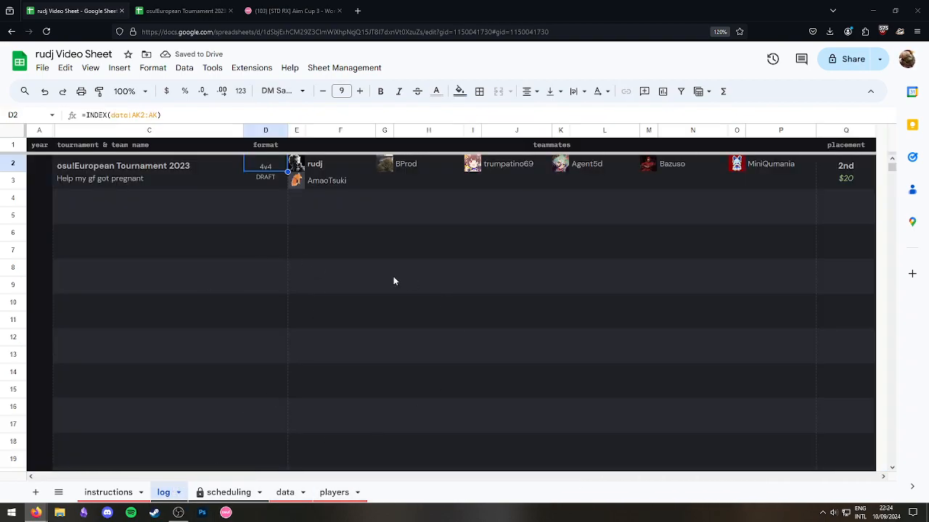
left_click(618, 251)
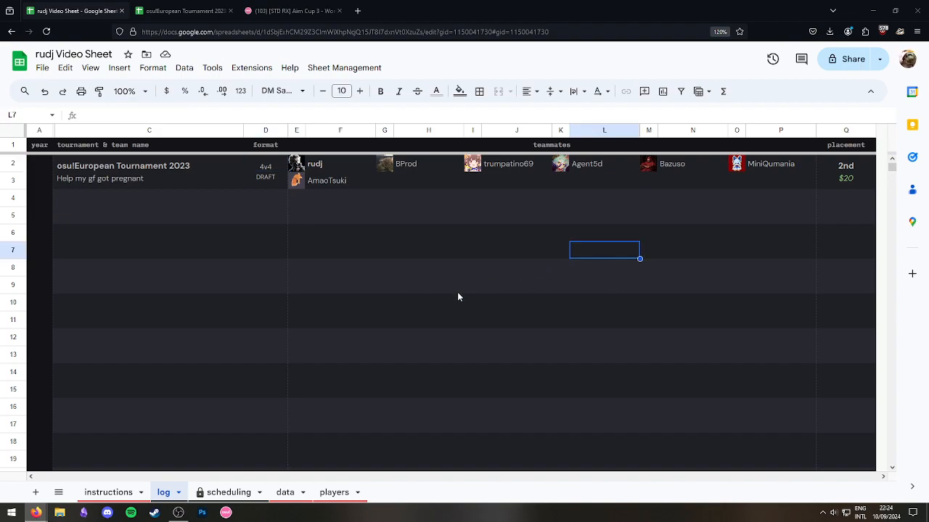
left_click_drag(88, 183, 473, 250)
left_click(226, 235)
left_click(156, 168)
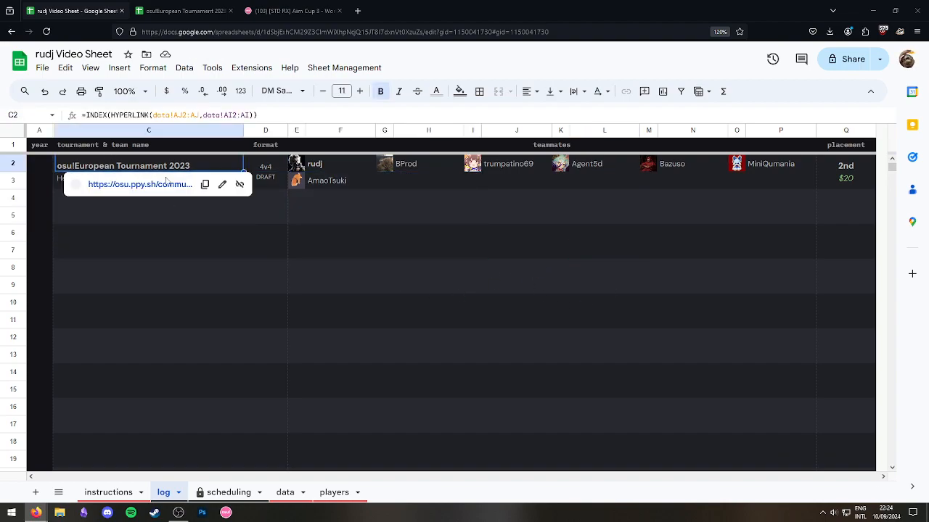
left_click(424, 250)
left_click(476, 232)
left_click(295, 197)
left_click(263, 169)
left_click(270, 184)
left_click(407, 267)
left_click(263, 170)
left_click(267, 181)
left_click(513, 267)
Check the formulas behind the 2nd placement and $20 prize.
left_click(847, 183)
left_click(737, 197)
left_click(843, 182)
left_click(794, 232)
left_click(844, 182)
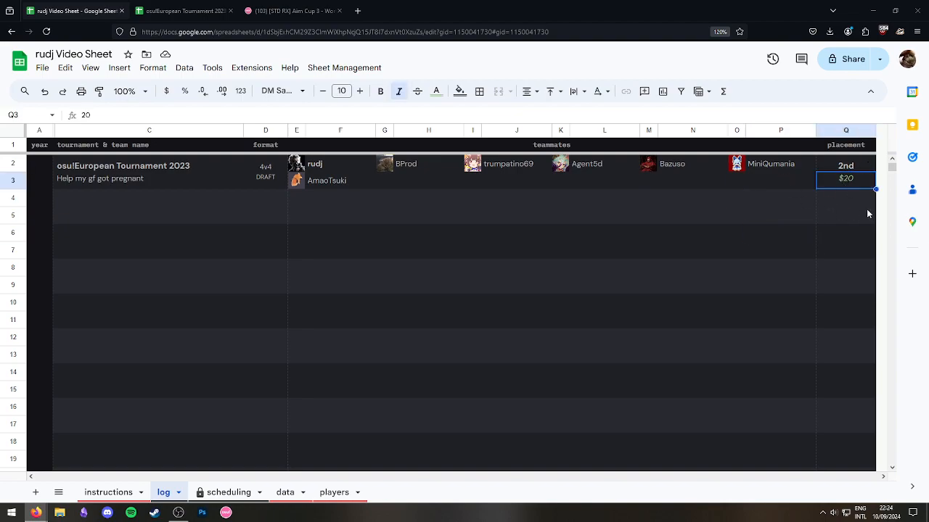
left_click(809, 197)
left_click(842, 182)
key("Up")
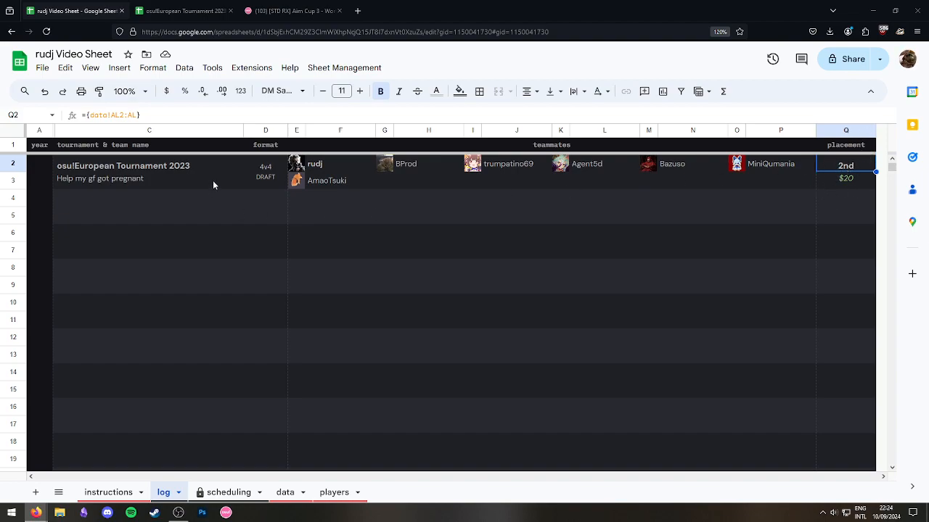
left_click(428, 267)
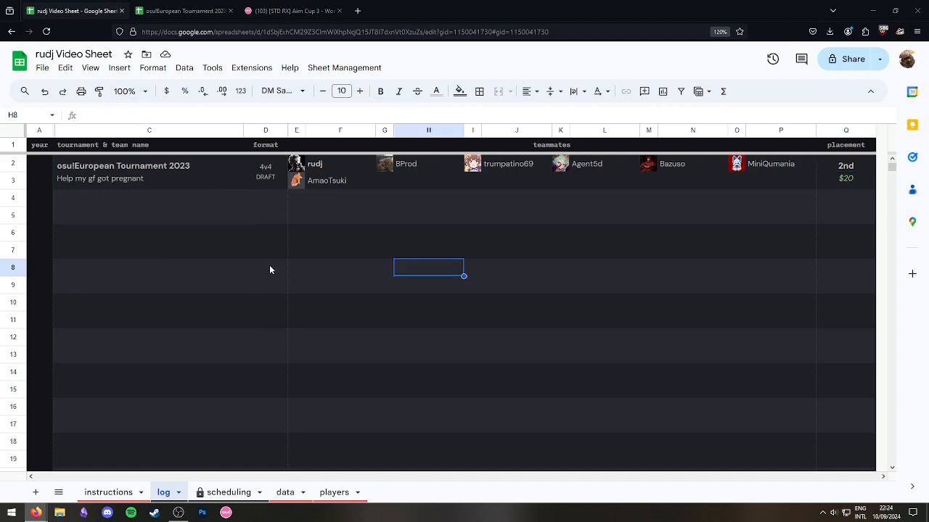
Glance at the scheduling and data sheets, then view the empty log rows below the entry.
left_click(229, 493)
left_click(290, 493)
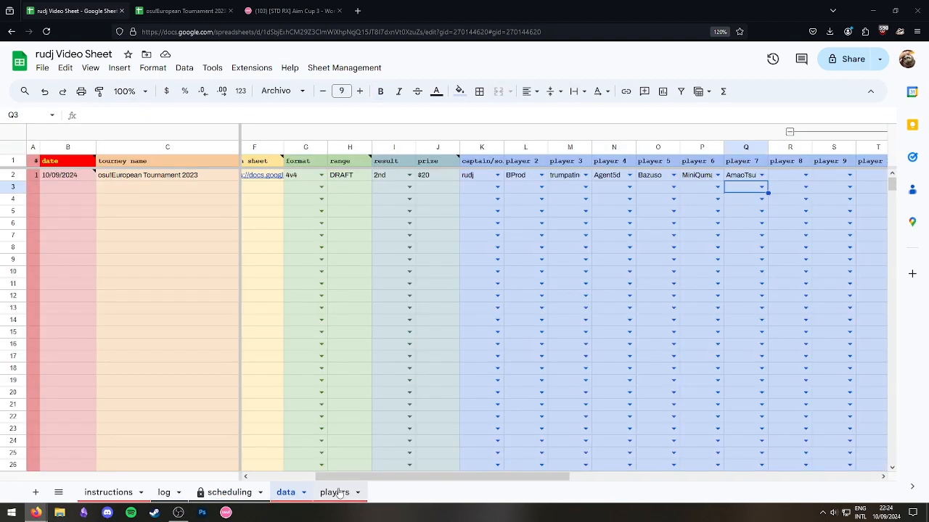
left_click_drag(407, 483, 283, 487)
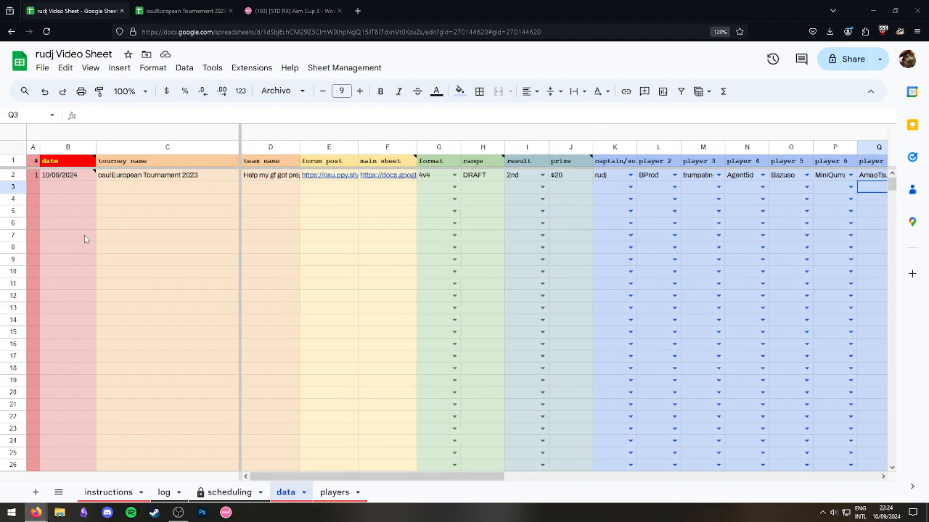
left_click(164, 493)
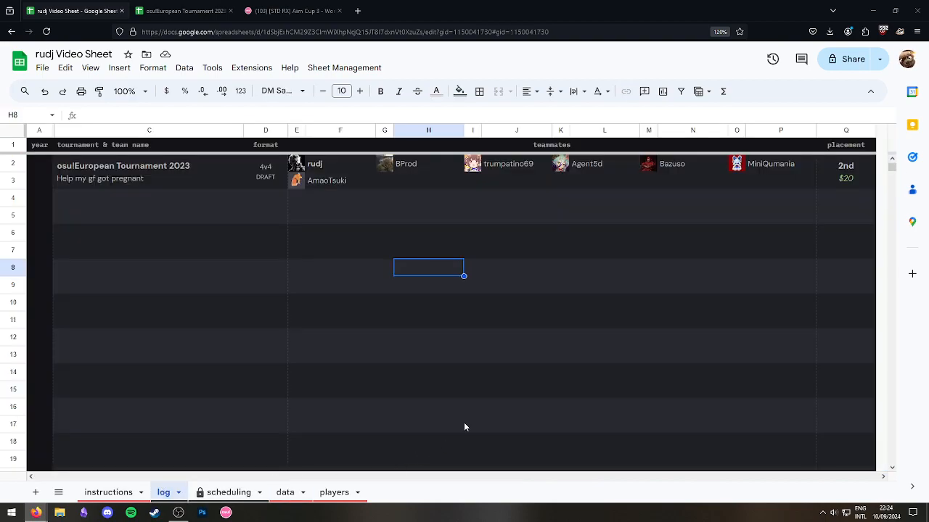
left_click(516, 354)
left_click(296, 214)
left_click(145, 199)
left_click(861, 218, "shift")
left_click(166, 197)
left_click(833, 220, "shift")
left_click(468, 310)
left_click(159, 198)
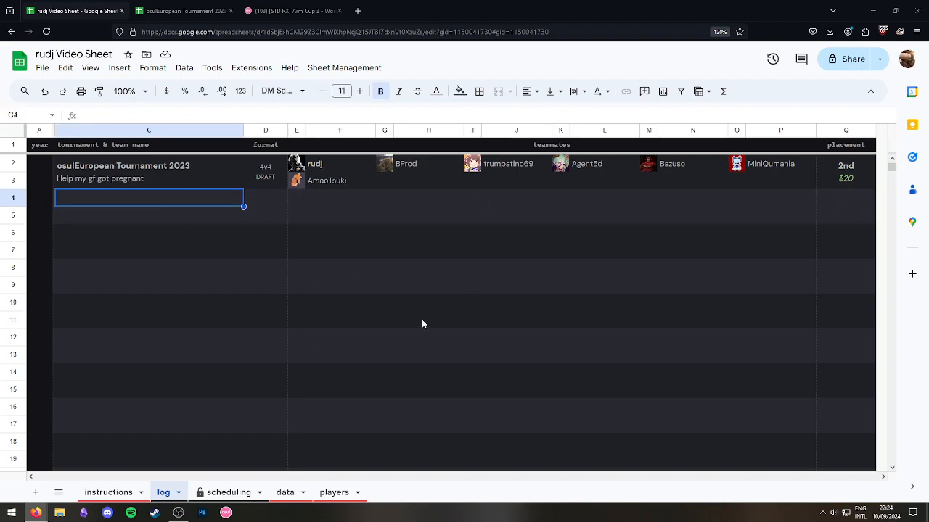
Open the Video Sheet's scheduling tab and look over its empty weekly grid starting 10/09/2024.
left_click(224, 492)
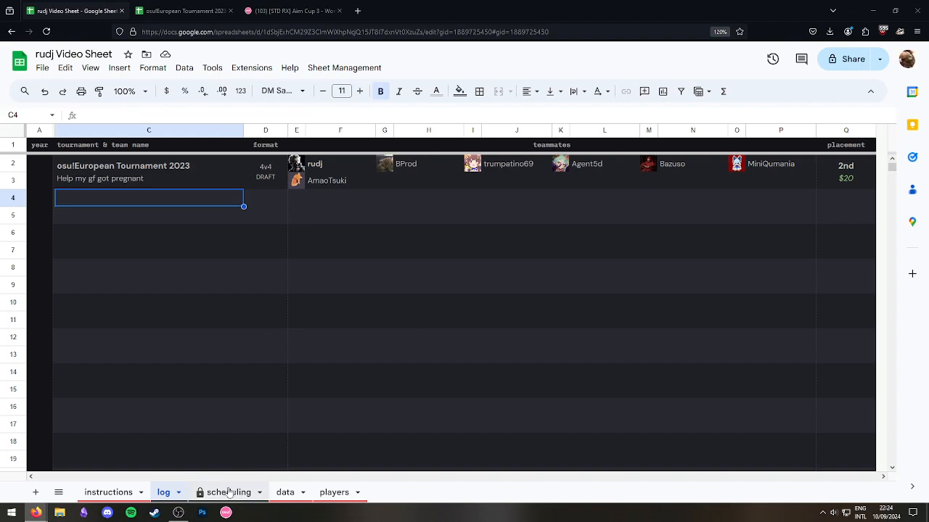
left_click(253, 355)
left_click(274, 287)
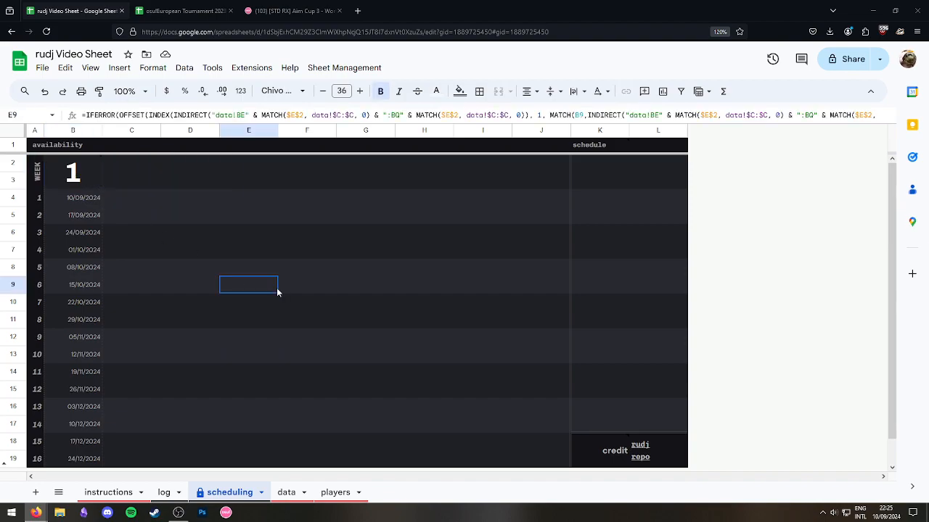
left_click(132, 202)
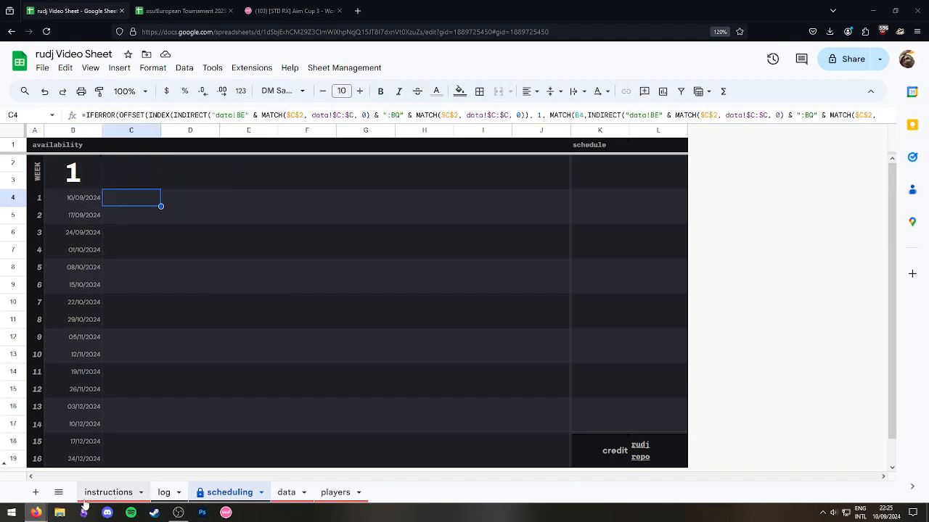
Switch to the Personal Tourney Sheet window and open its example scheduling tab.
mouse_move(36, 512)
left_click(69, 456)
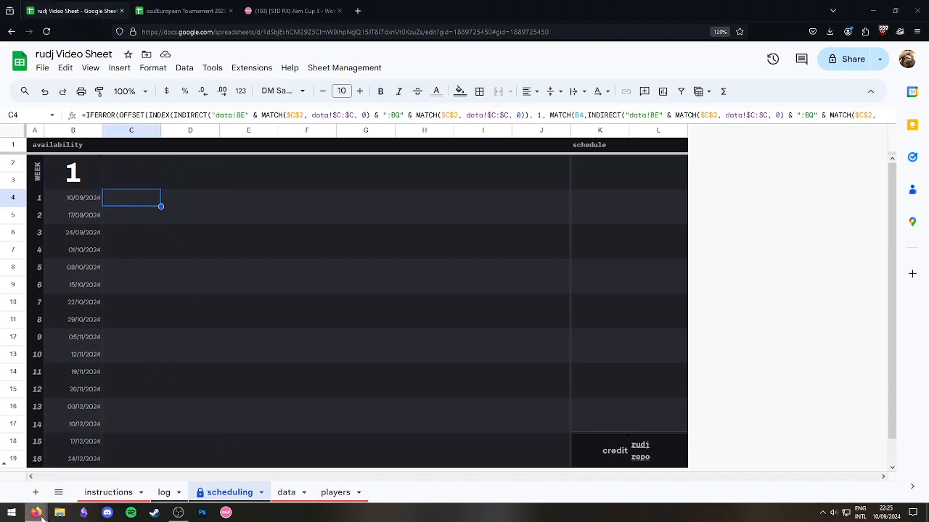
left_click(36, 512)
left_click(145, 465)
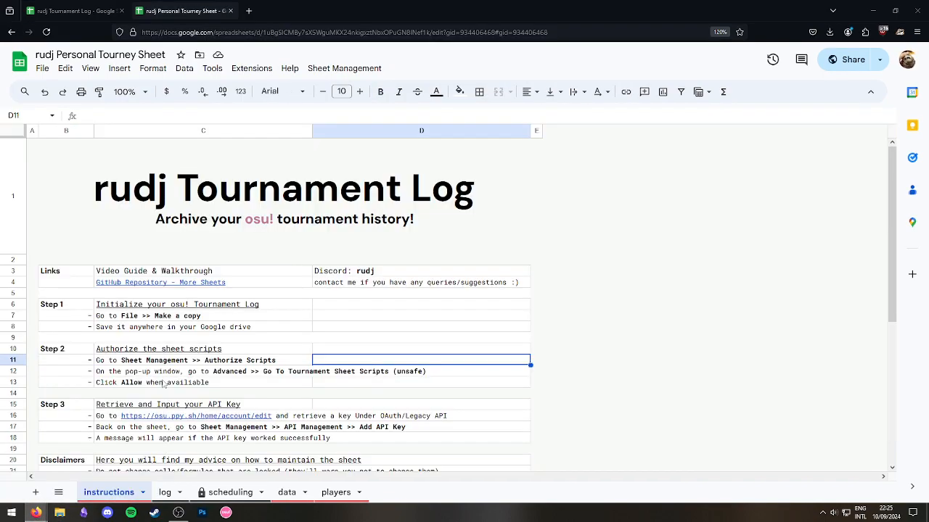
left_click(230, 492)
left_click(180, 257)
left_click(129, 200)
left_click(82, 179)
type("1")
Look over the example's tournament stages, name headers and generated schedule list.
left_click(191, 284)
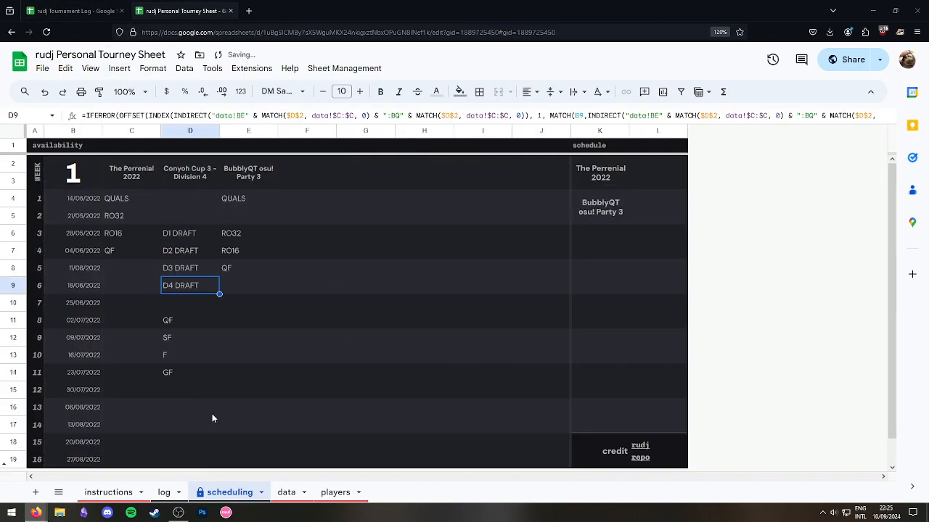
left_click(211, 412)
left_click(116, 203)
left_click_drag(126, 245, 137, 270)
left_click(243, 421)
left_click_drag(137, 174, 252, 176)
left_click(328, 316)
left_click_drag(598, 182, 610, 251)
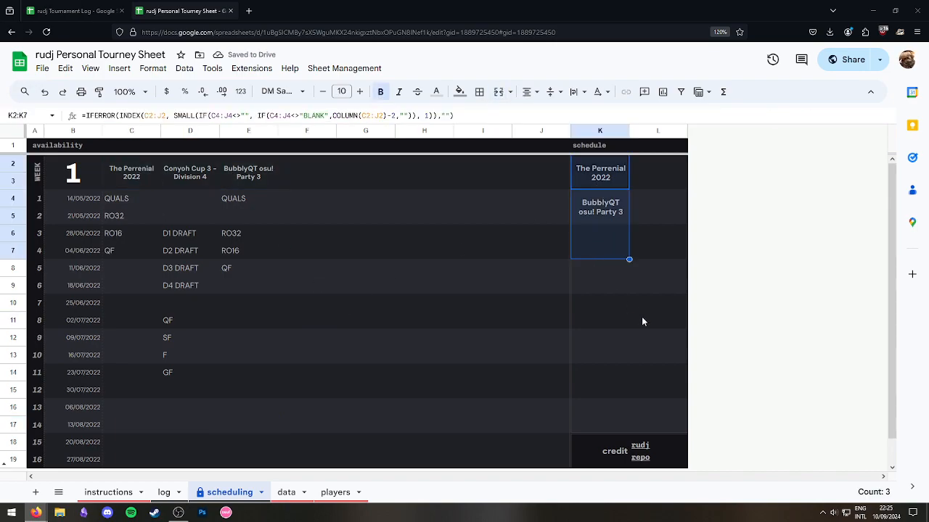
left_click(648, 319)
Type trial notes 'sat 19' and 'sun 18' beside The Perrenial 2022, then delete them.
left_click(672, 170)
type("sat 19")
key("Return")
type("sun 18")
key("Return")
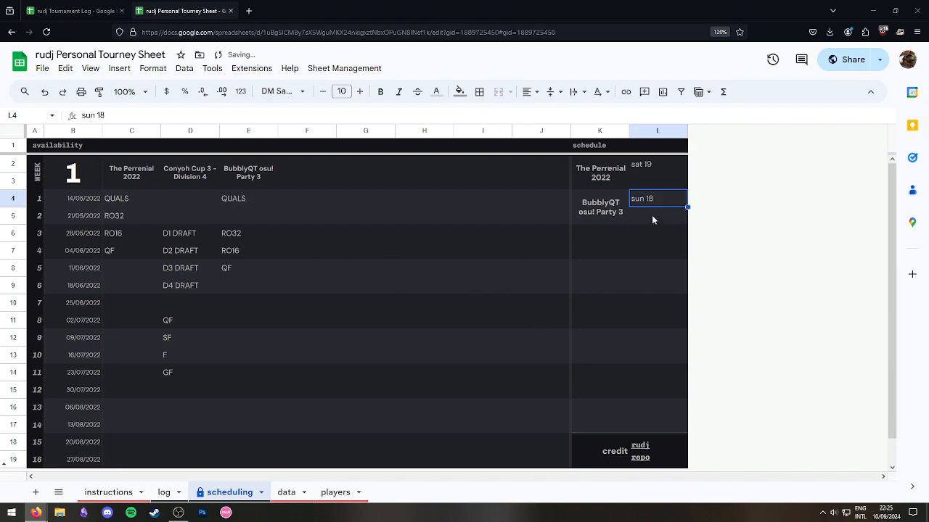
key("Delete")
left_click(648, 169)
key("Delete")
left_click(307, 268)
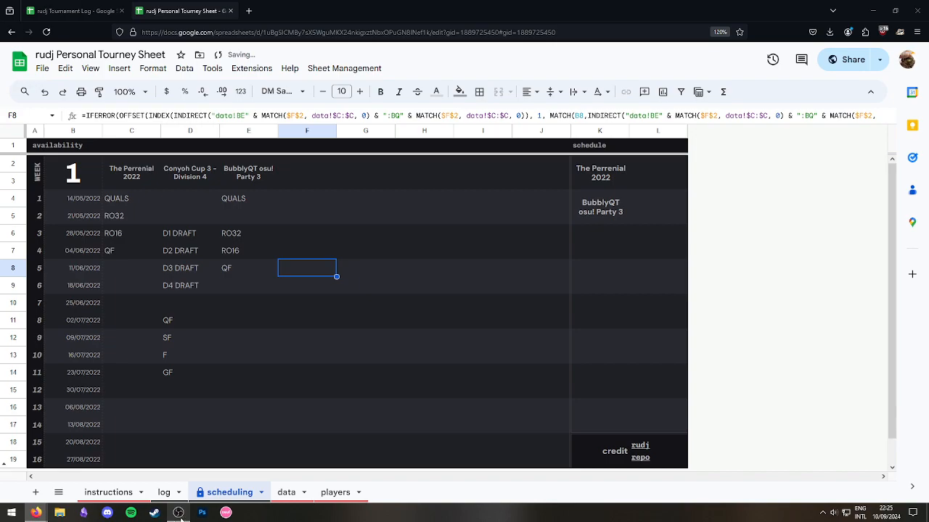
Return to the Video Sheet window and its log sheet.
mouse_move(35, 512)
left_click(55, 462)
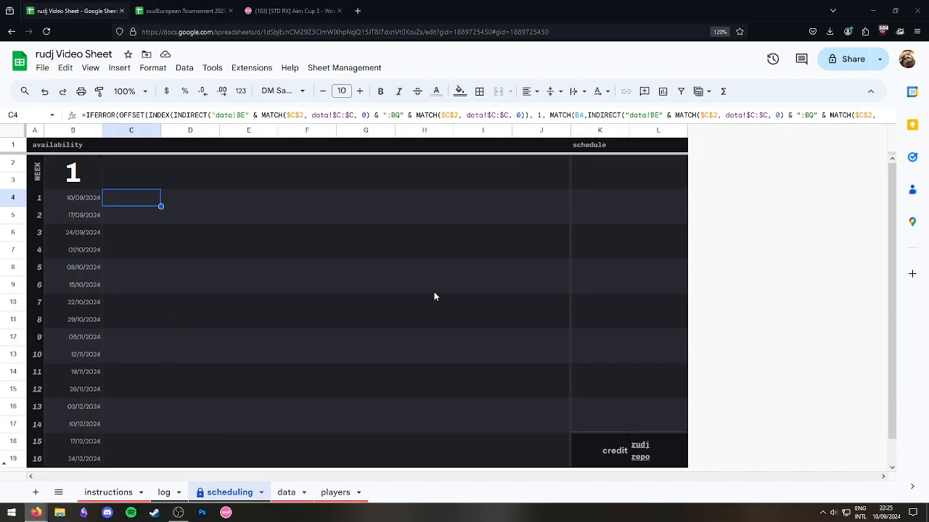
left_click(191, 285)
left_click(163, 492)
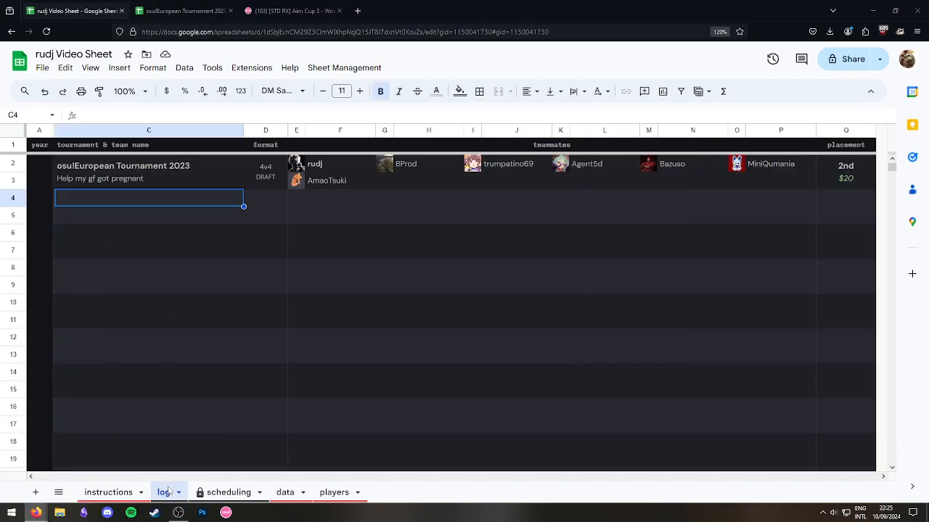
Go to the data sheet and enlarge the date header's instruction note to read it.
left_click(286, 492)
left_click(72, 175)
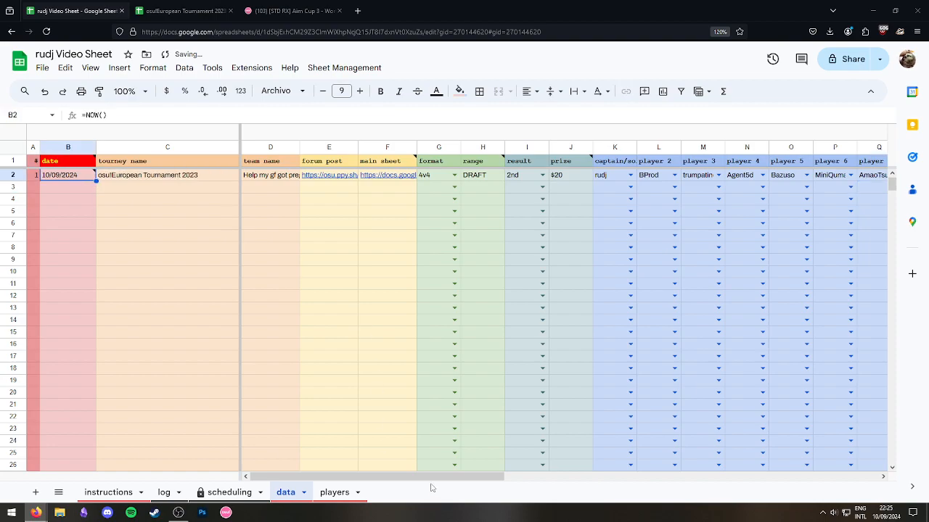
left_click_drag(422, 477, 370, 484)
left_click(167, 223)
left_click(67, 184)
left_click(84, 174)
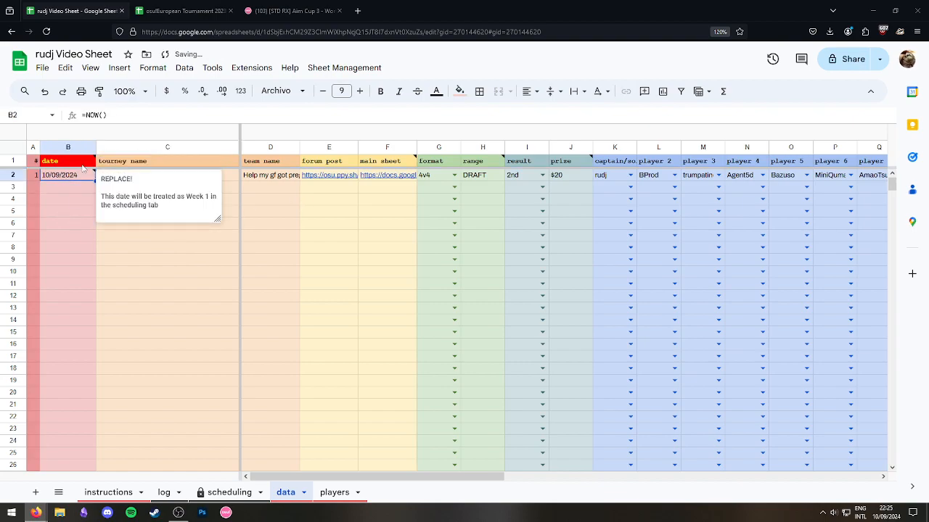
left_click(84, 165)
left_click_drag(218, 254, 370, 280)
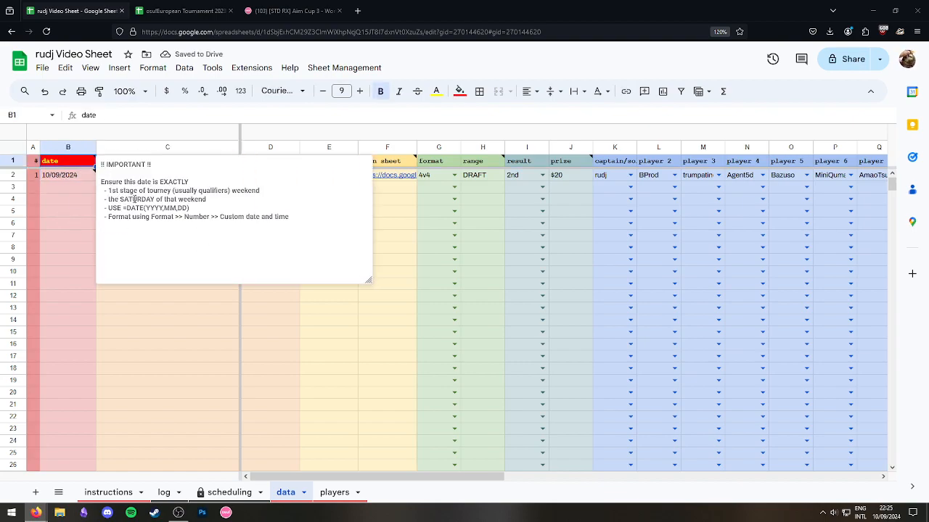
Read the note's rules: exact first-stage Saturday, =DATE(YYYY,MM,DD), custom date formatting.
left_click_drag(100, 182, 204, 182)
left_click(211, 183)
left_click_drag(267, 192, 98, 191)
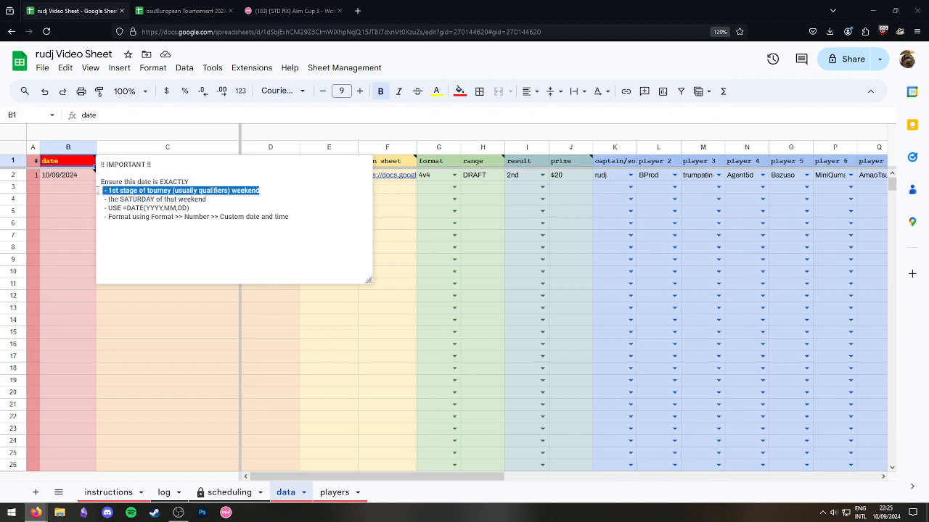
left_click_drag(209, 199, 100, 190)
left_click(146, 208)
left_click_drag(190, 208, 100, 209)
left_click(164, 209)
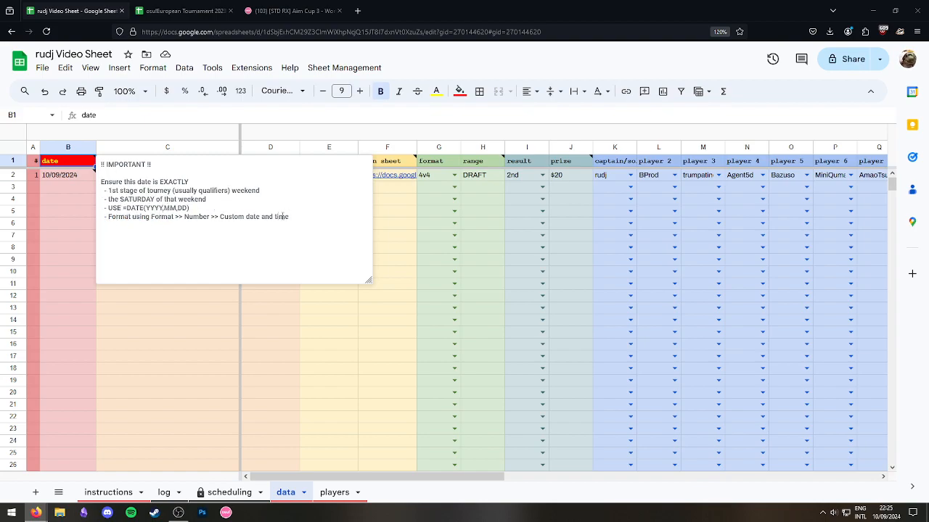
left_click_drag(294, 216, 100, 216)
left_click(161, 216)
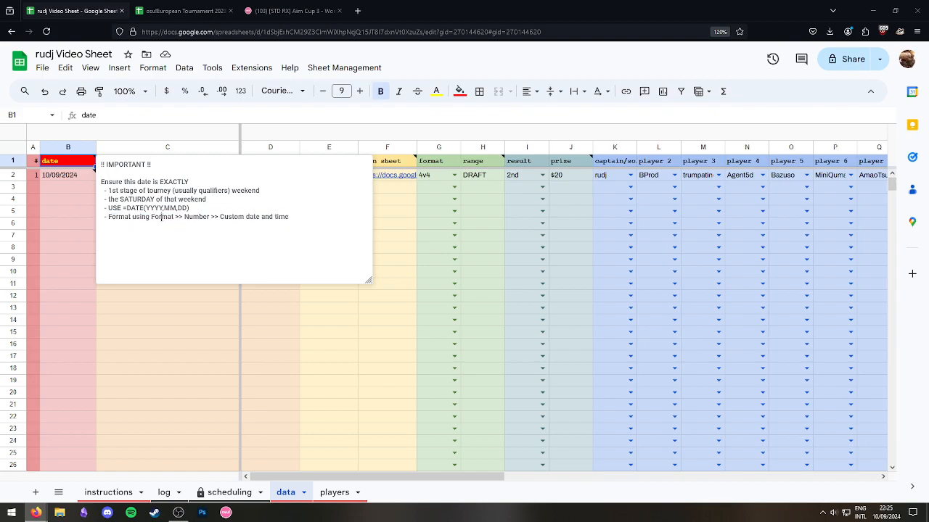
left_click(74, 188)
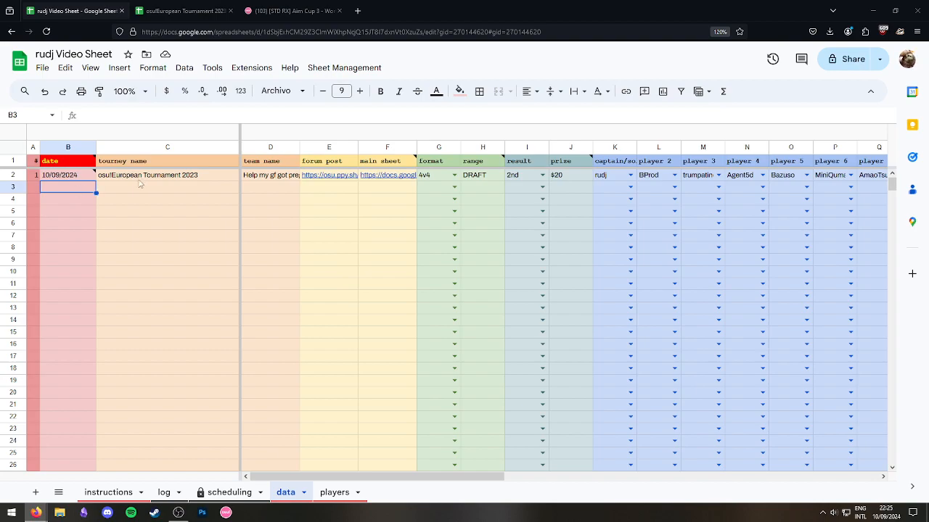
Delete all text from B2's REPLACE! note.
left_click(66, 176)
mouse_move(77, 162)
mouse_move(78, 185)
left_click(153, 209)
key("ctrl+a")
key("BackSpace")
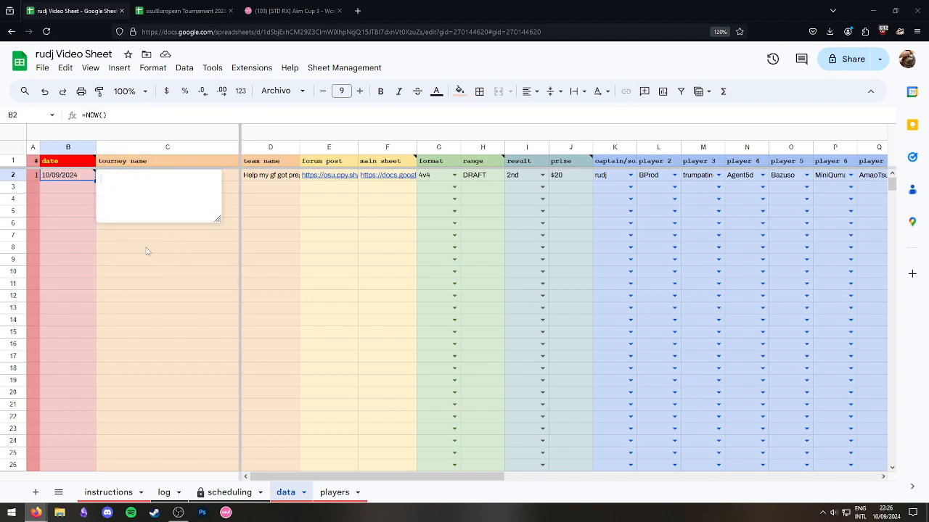
left_click(178, 298)
Clear the placeholder 10/09/2024 date from B2.
left_click(73, 186)
left_click(70, 176)
key("Delete")
left_click(137, 296)
left_click(66, 176)
Open the tournament's forum post from the link in E2.
left_click(144, 224)
left_click(224, 189)
left_click(323, 177)
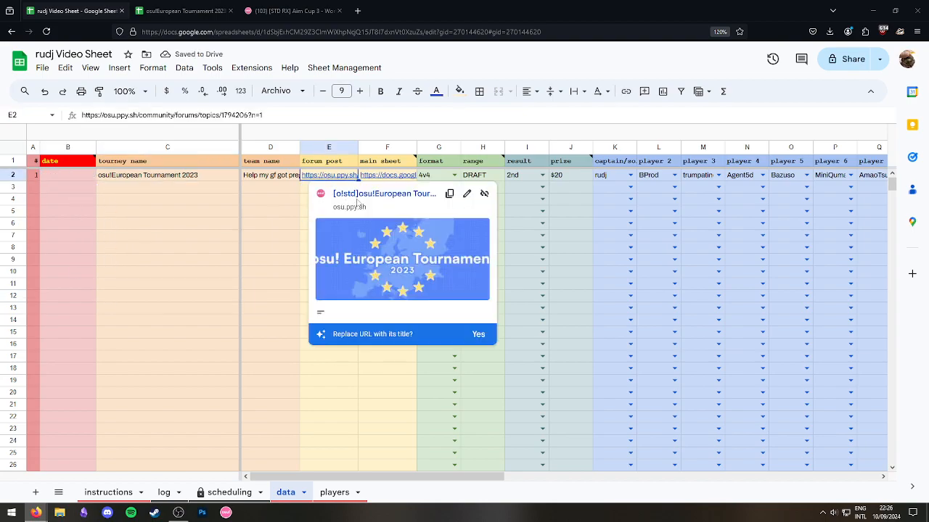
left_click(358, 197)
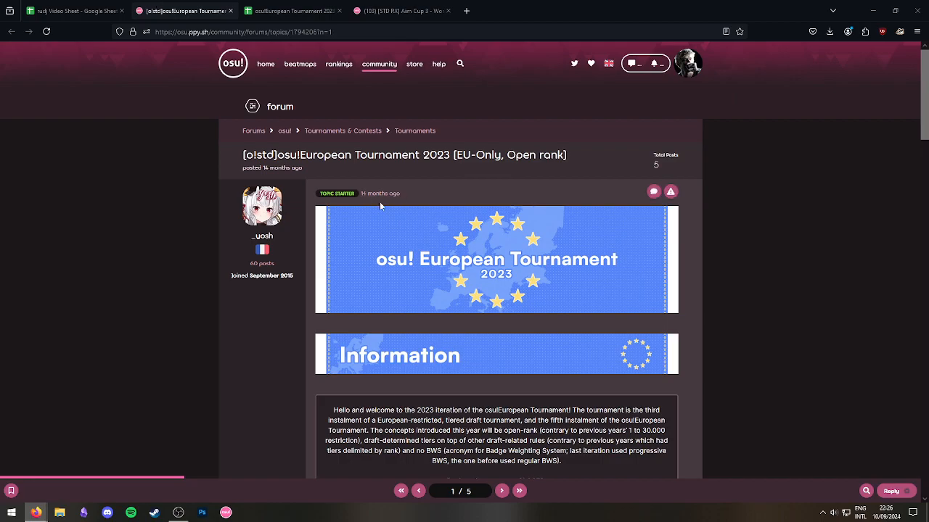
Scroll to the forum post's Schedules and highlight the Individual Qualifiers dates, 12th and 13th of August.
scroll(380, 215, "down", 5)
scroll(391, 227, "down", 1)
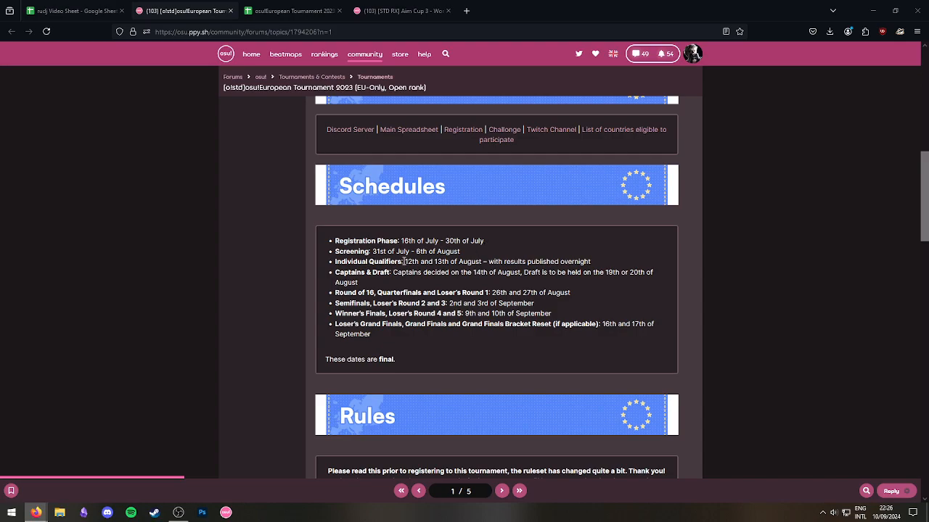
left_click_drag(404, 261, 476, 263)
left_click(410, 262)
left_click_drag(405, 261, 480, 264)
left_click(484, 264)
scroll(483, 261, "down", 1)
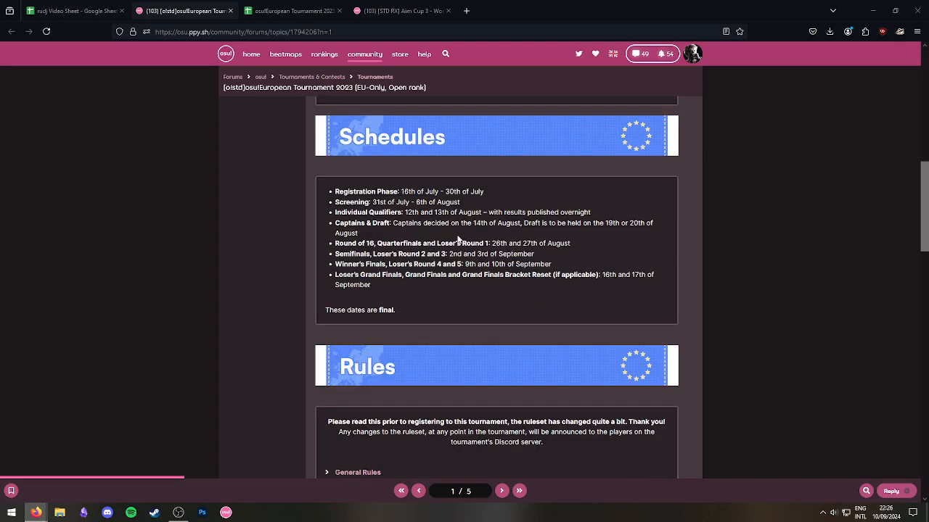
left_click_drag(405, 212, 491, 217)
left_click(497, 212)
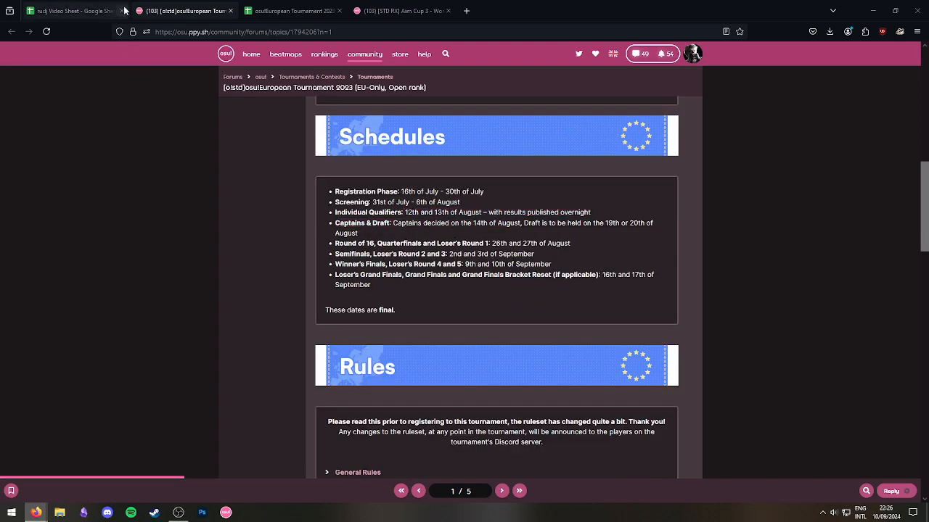
Return to the rudj Video Sheet and select date cell B2.
left_click(77, 8)
left_click(131, 198)
left_click(67, 175)
Enter =DATE(2023,8,12) in B2 so it shows 12/08/2023, then recheck the formula.
type("=")
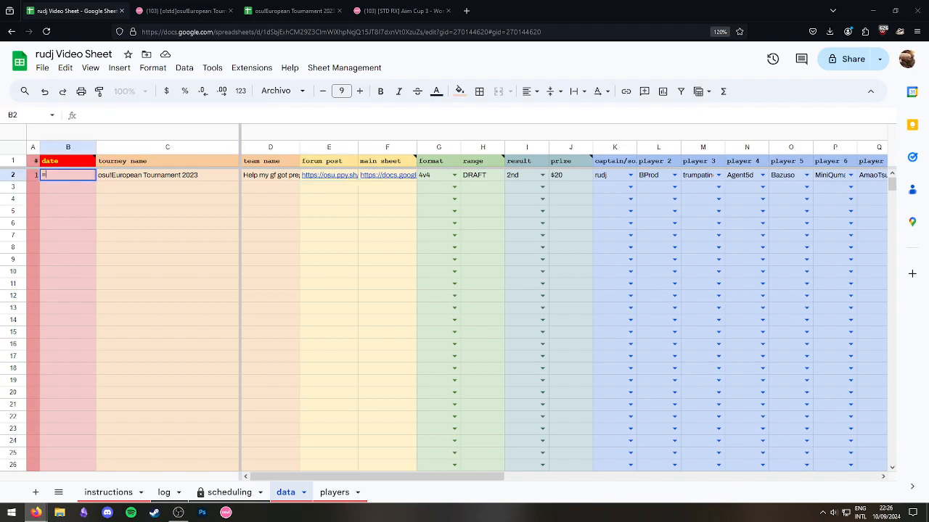
type("DATE()")
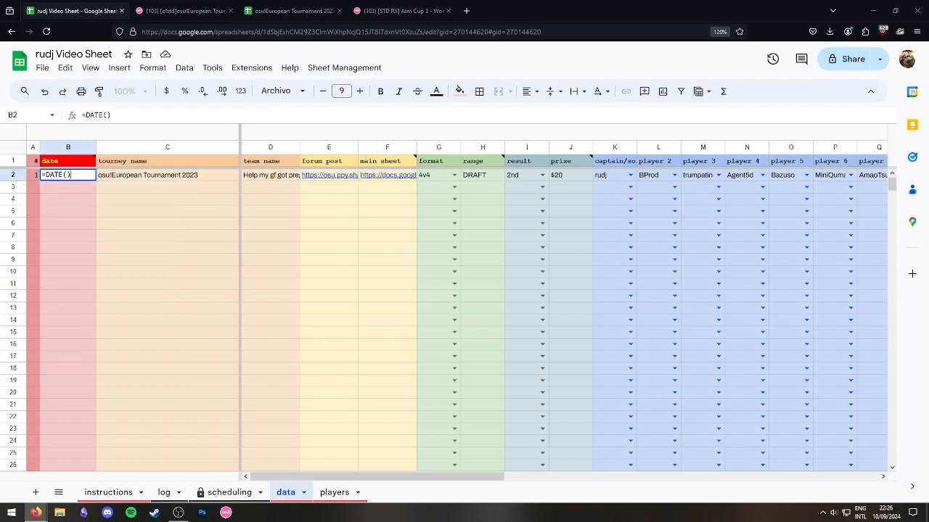
type("12")
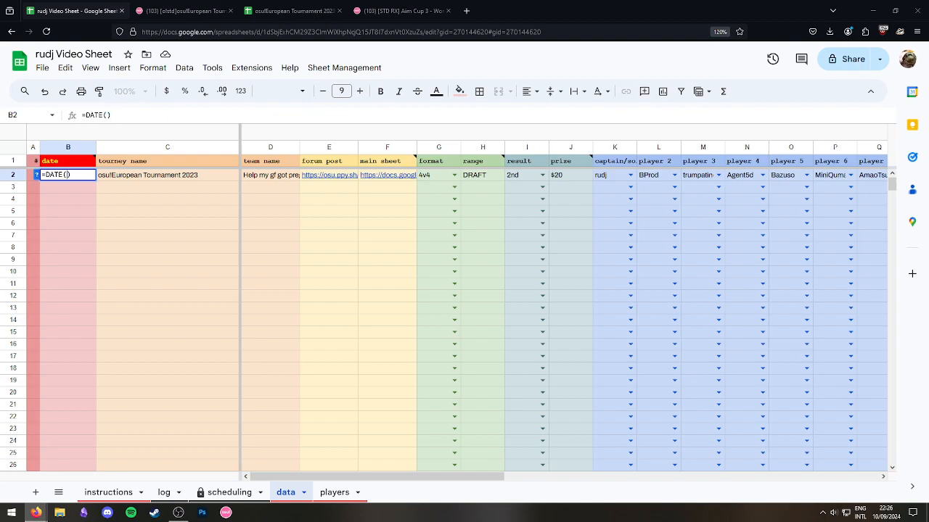
type("2023, 08,12")
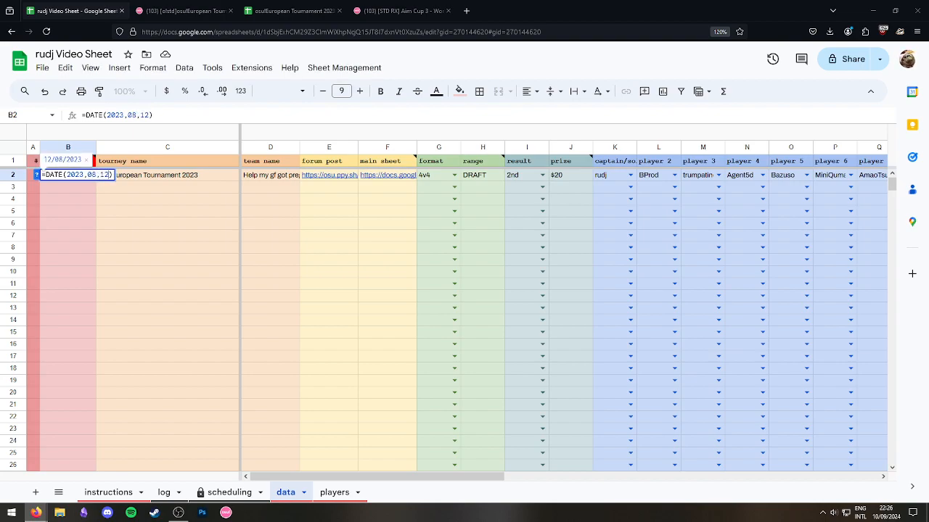
key("Return")
left_click(70, 178)
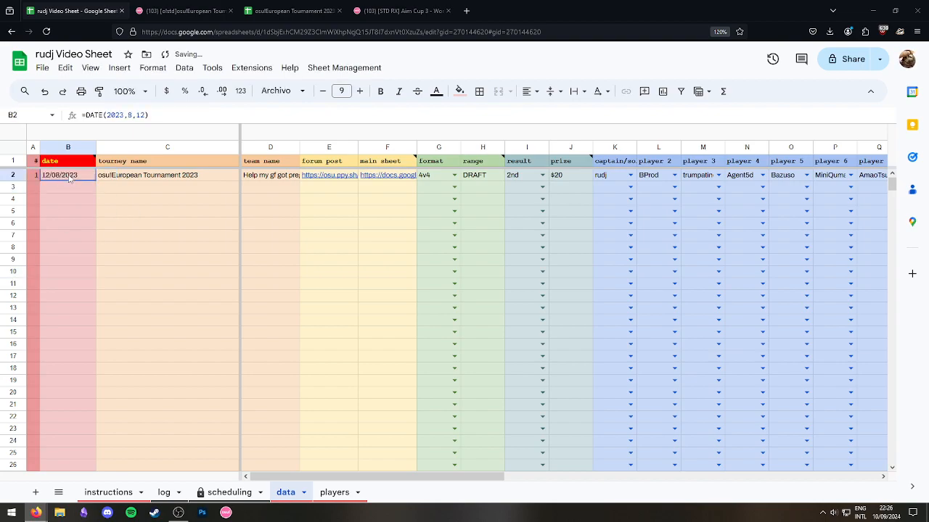
left_click(137, 115)
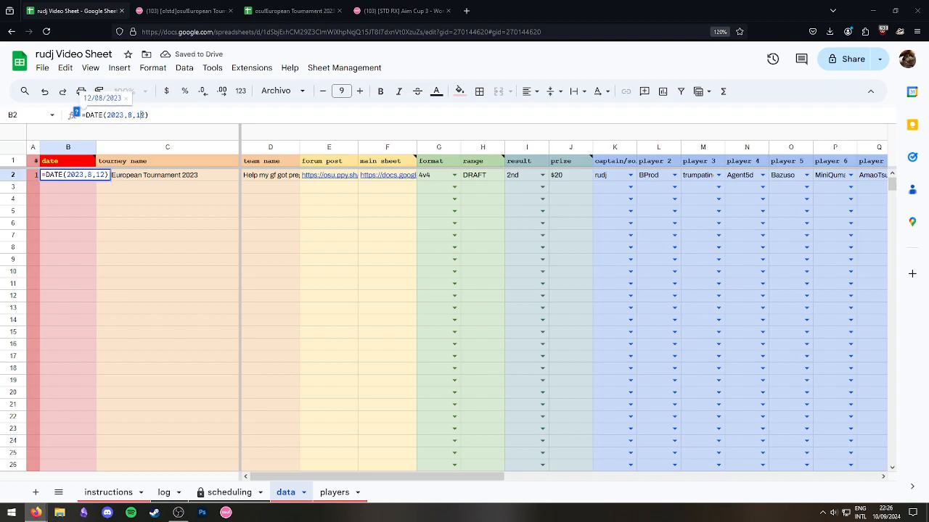
key("Escape")
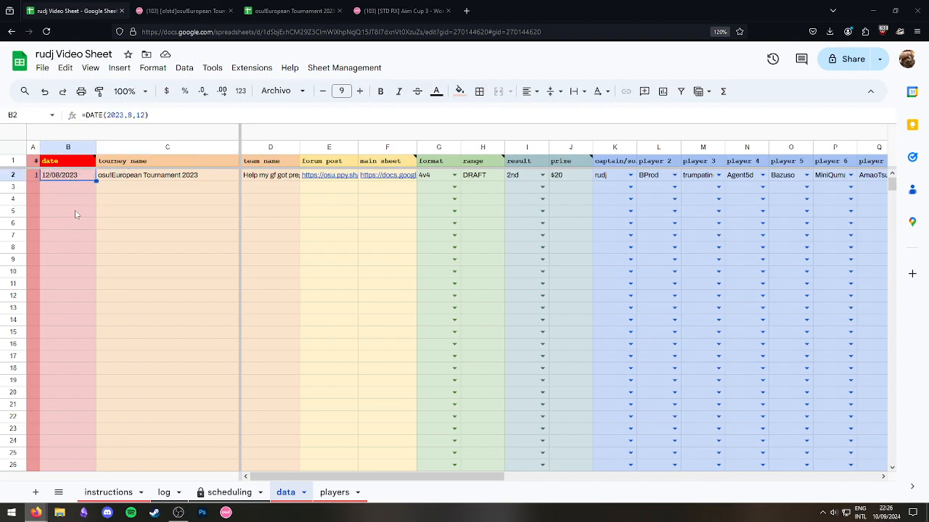
Format column B with the custom 'Tuesday 5 August 1930' date and time style.
left_click(73, 149)
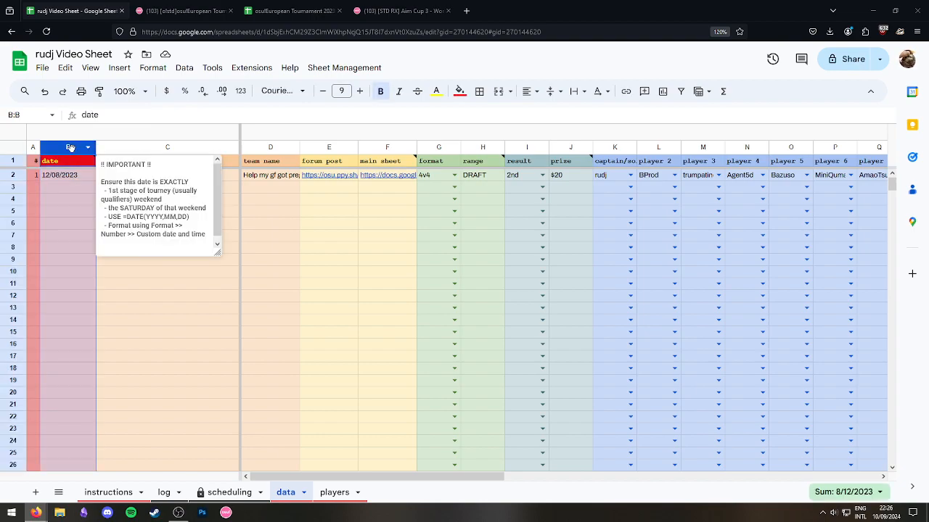
left_click(152, 67)
mouse_move(203, 120)
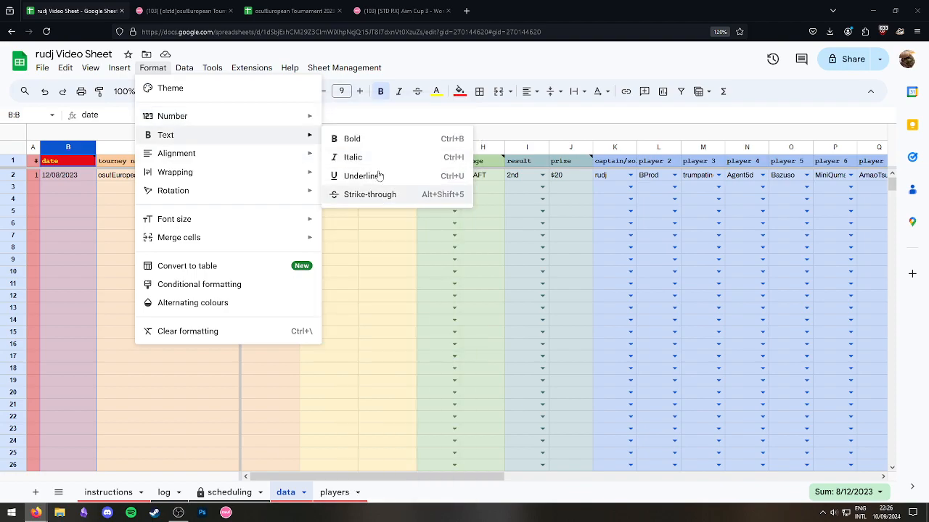
mouse_move(263, 118)
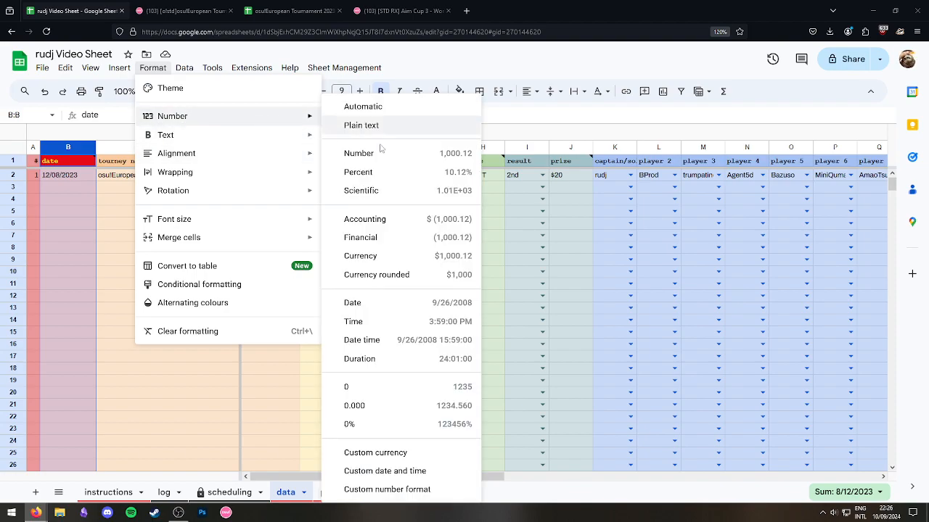
left_click(405, 471)
scroll(433, 240, "down", 2)
scroll(391, 305, "down", 3)
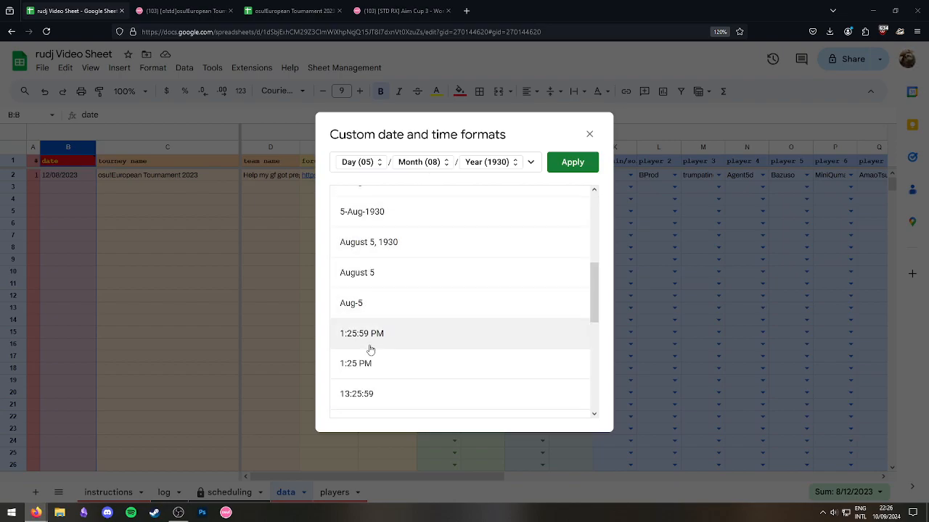
scroll(377, 261, "up", 2)
scroll(377, 268, "down", 4)
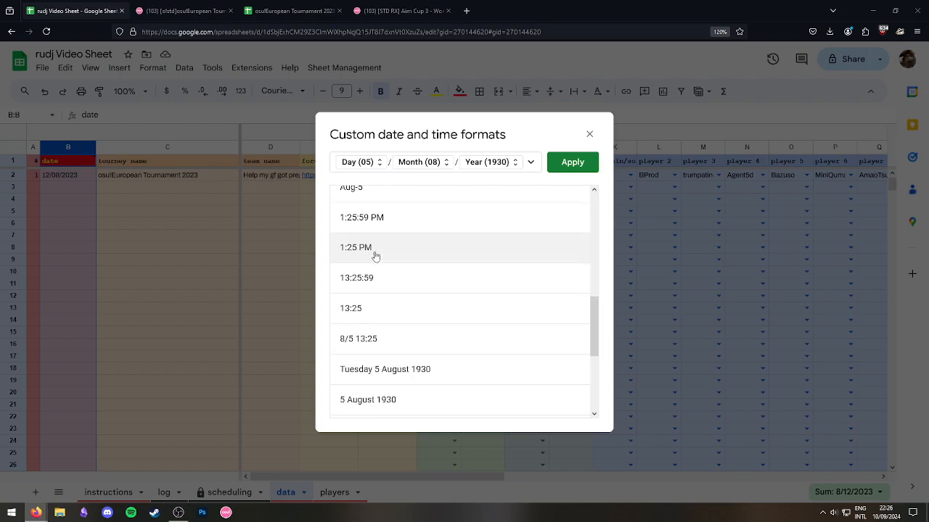
left_click(376, 319)
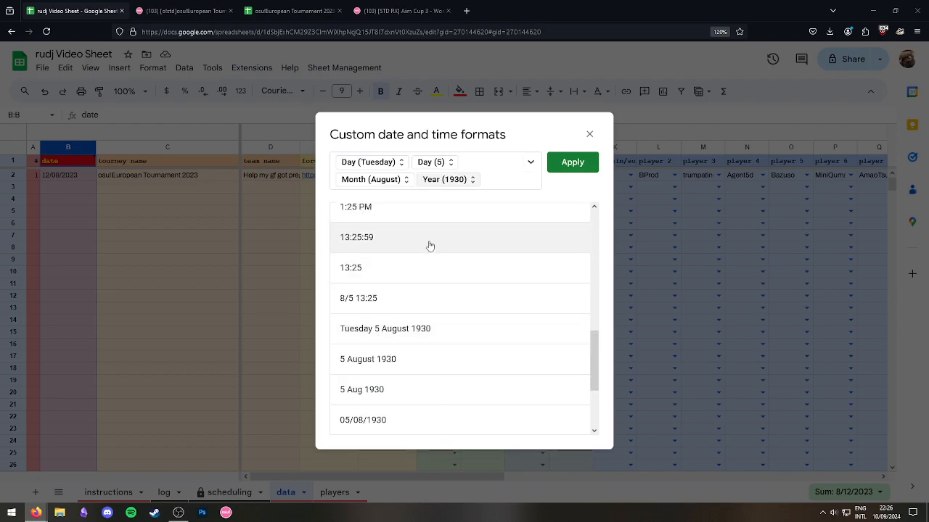
left_click(571, 163)
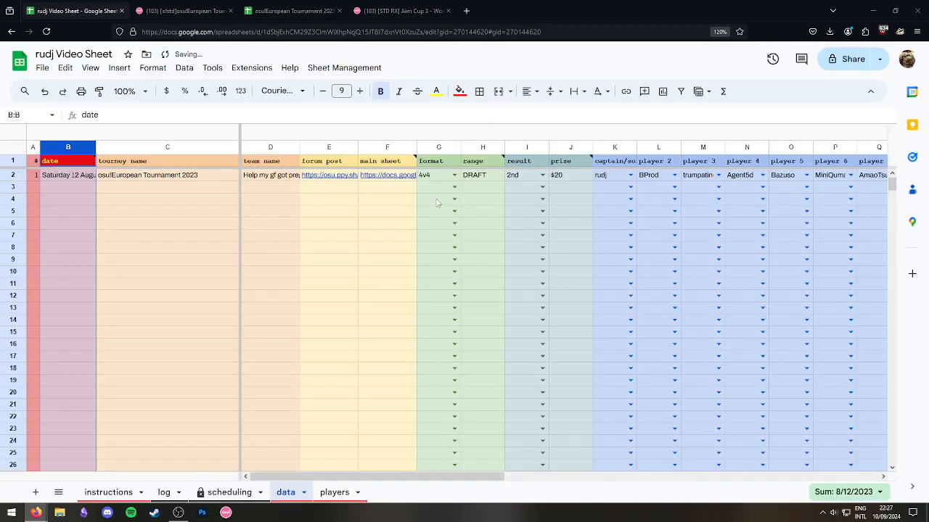
double_click(95, 148)
left_click(59, 165)
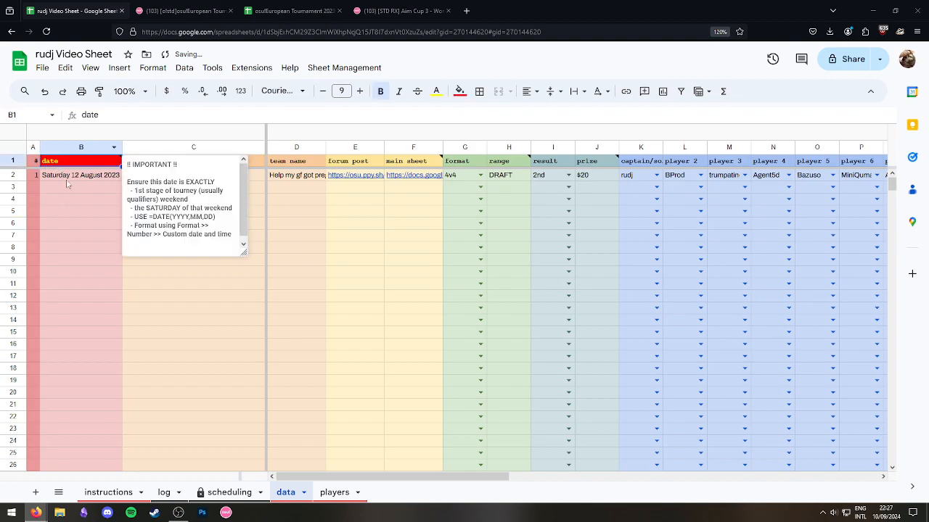
left_click(65, 176)
left_click(185, 239)
key("ctrl+z")
key("ctrl+z")
key("ctrl+z")
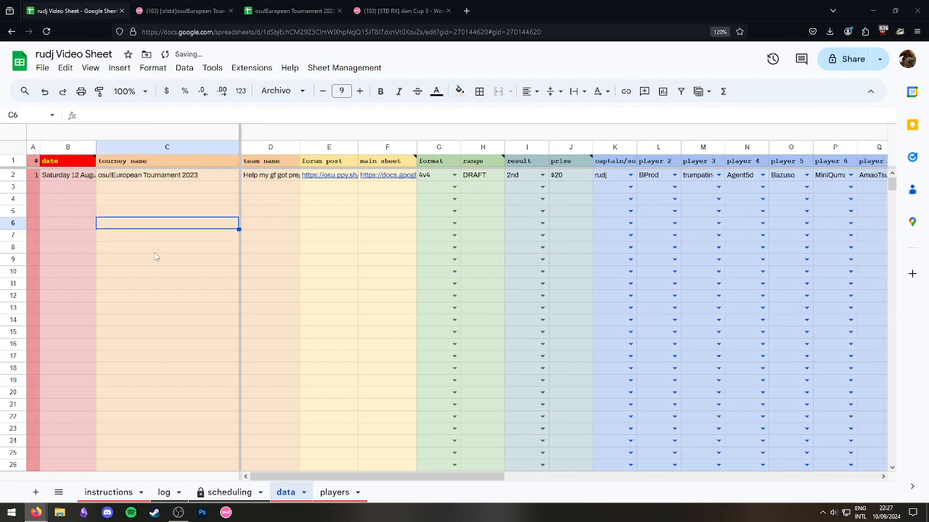
left_click(75, 178)
left_click(194, 224)
left_click(67, 177)
left_click(164, 9)
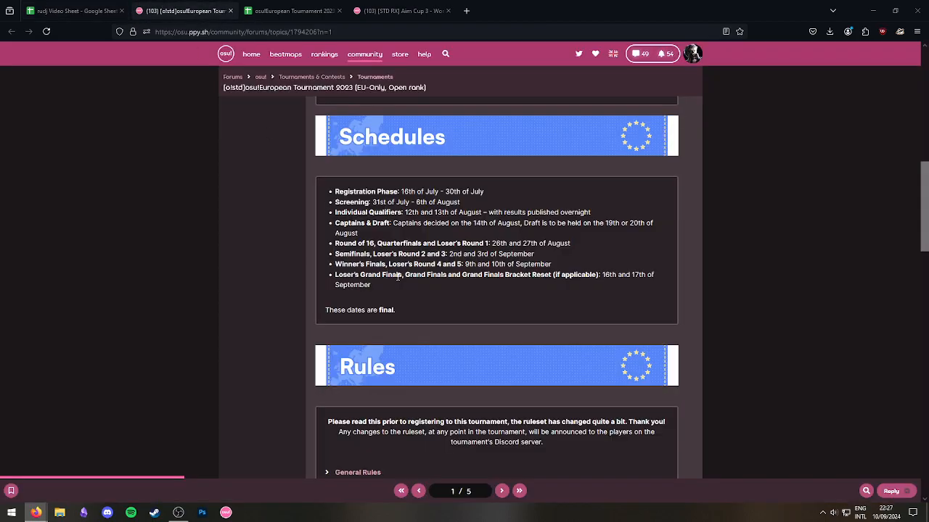
left_click_drag(401, 213, 351, 212)
left_click(376, 210)
left_click(65, 5)
left_click(278, 264)
left_click_drag(312, 476, 673, 503)
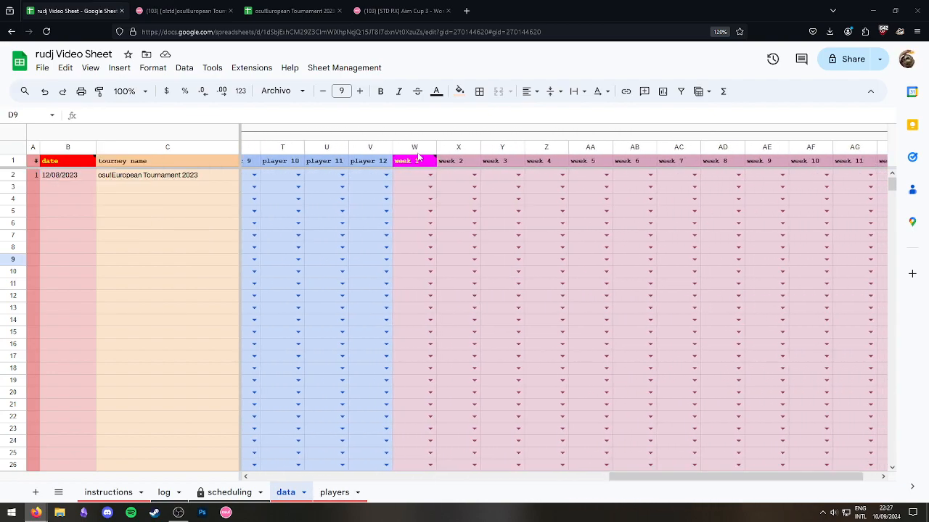
Enter QUALS in week 1 cell W2 from the suggestions, then recheck B2 and W2.
left_click(424, 162)
left_click(431, 175)
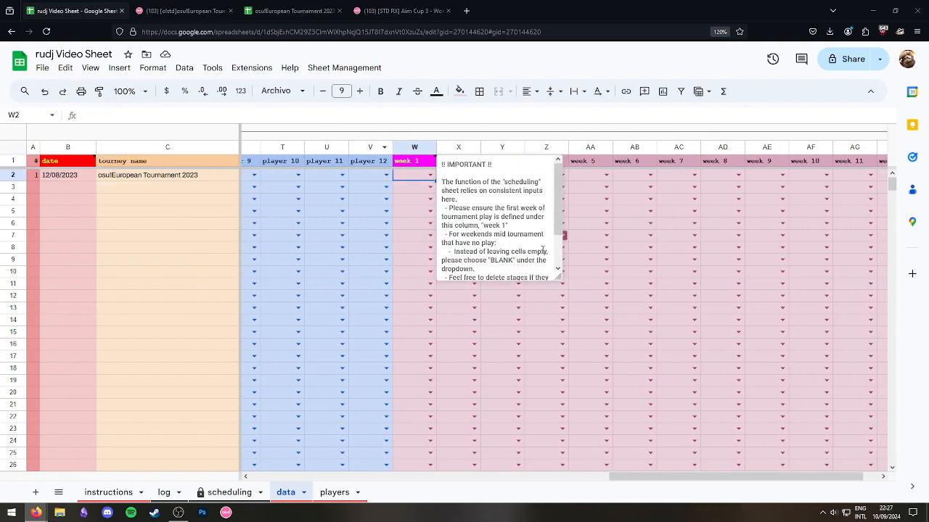
type("Q")
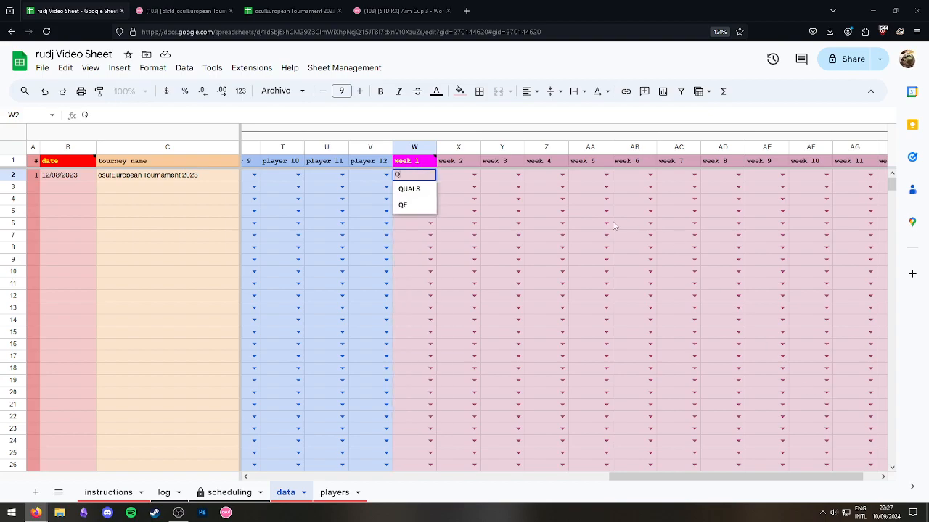
left_click(409, 189)
left_click(424, 214)
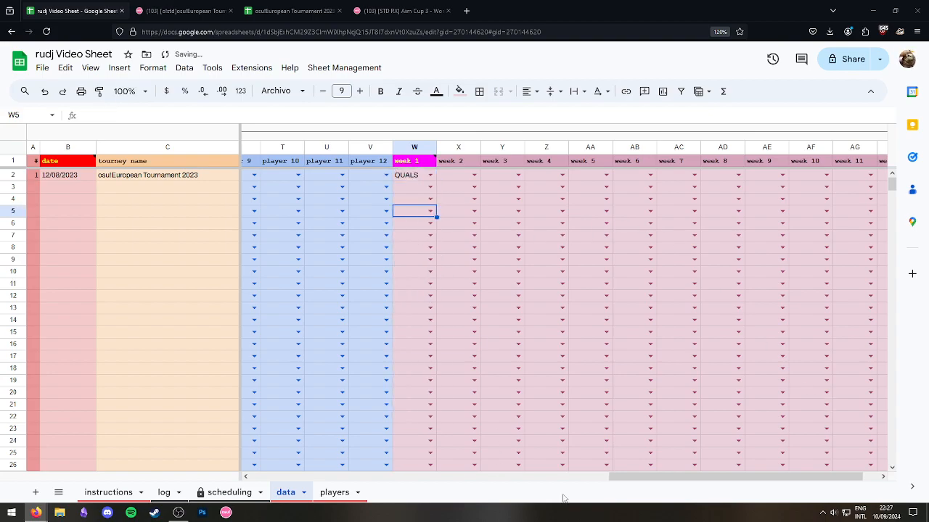
left_click_drag(628, 480, 641, 486)
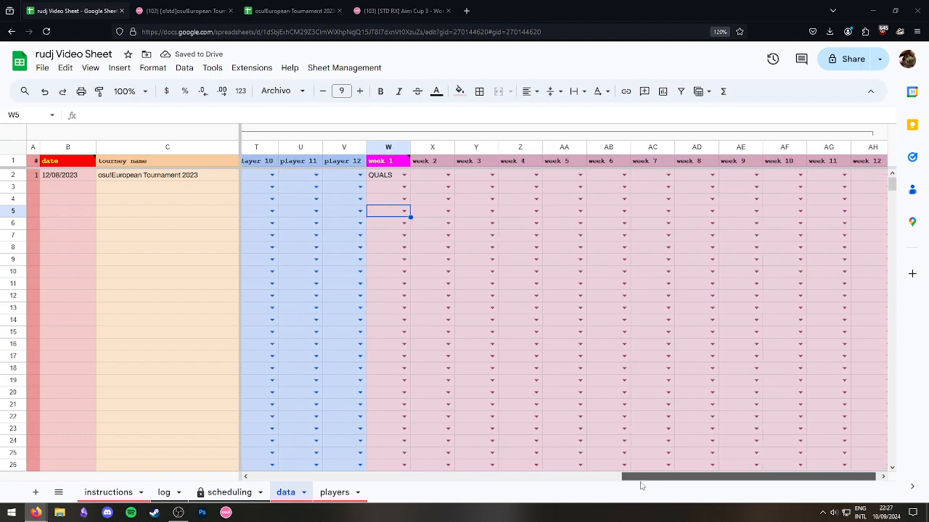
left_click(73, 181)
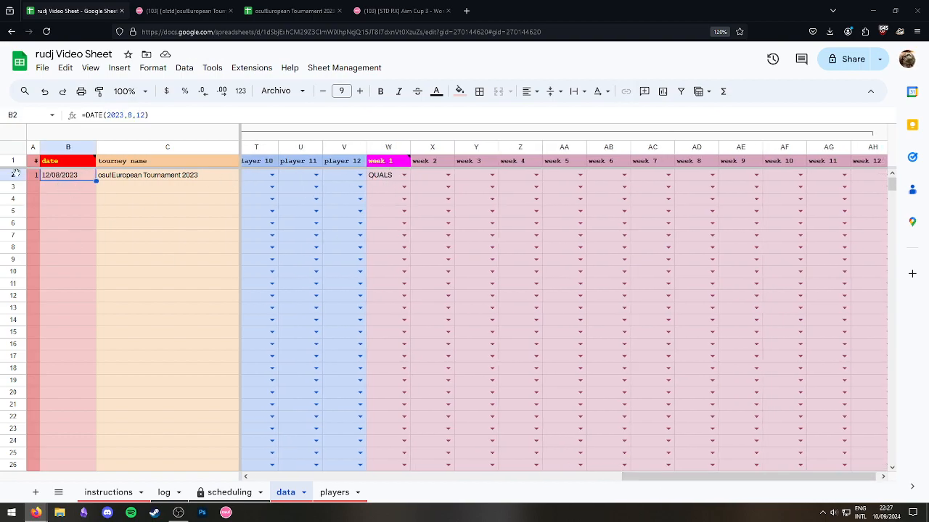
left_click(383, 180)
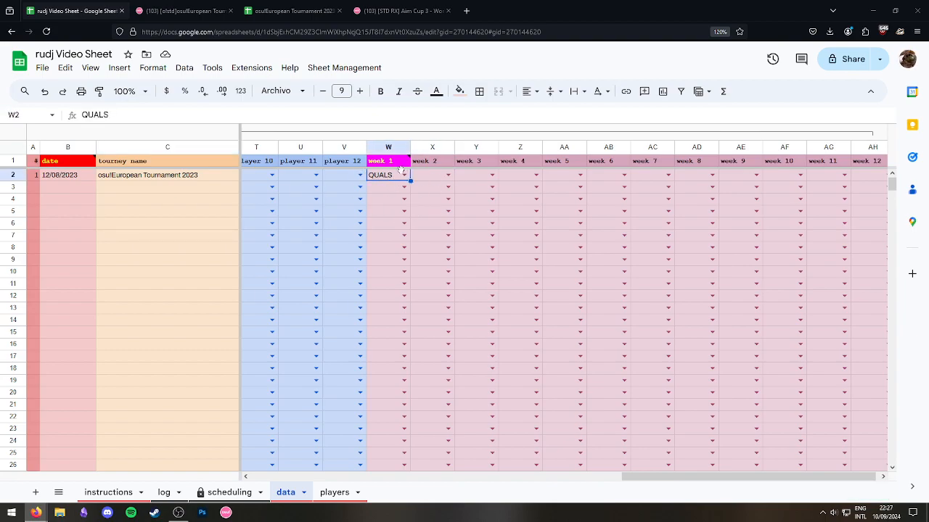
Look up the captains and draft dates, 19th or 20th, in the forum schedule.
mouse_move(393, 164)
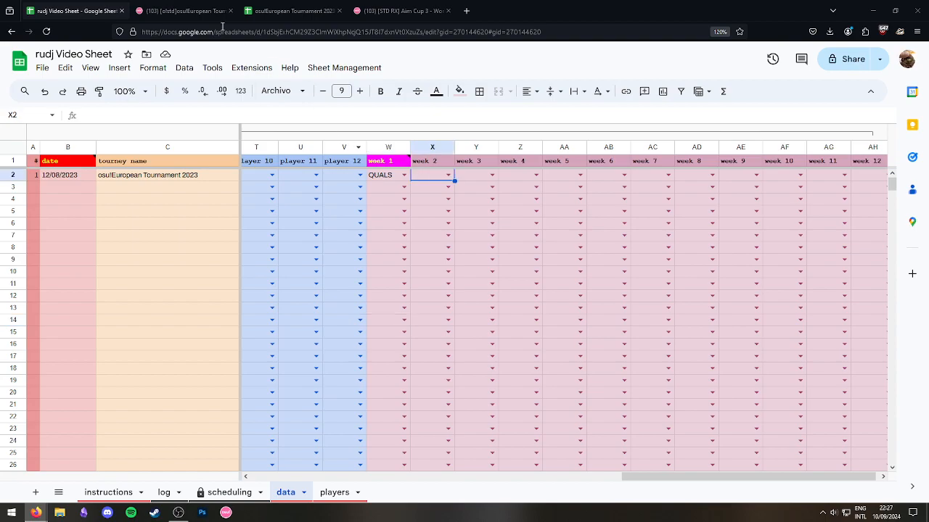
left_click(183, 11)
left_click_drag(398, 222, 497, 223)
left_click(496, 223)
left_click_drag(393, 222, 530, 223)
left_click(533, 224)
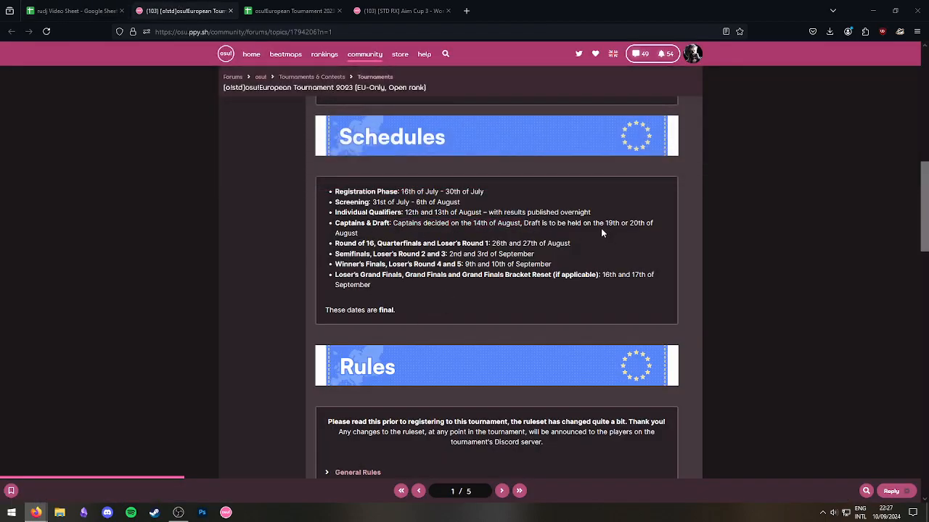
left_click_drag(618, 223, 653, 224)
left_click(607, 225)
double_click(608, 224)
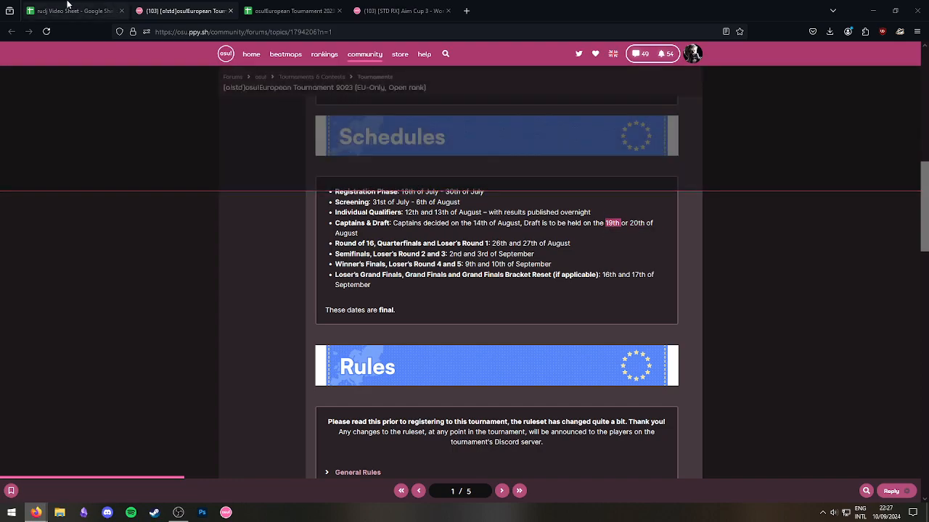
Enter DRAFT as the week 2 stage in X2.
left_click(68, 6)
left_click(373, 236)
left_click(449, 175)
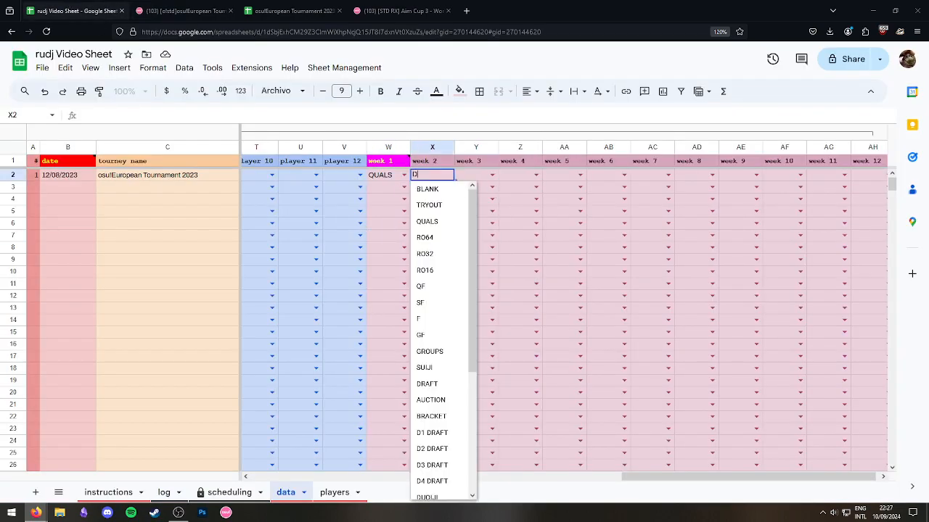
type("DRA")
left_click(450, 192)
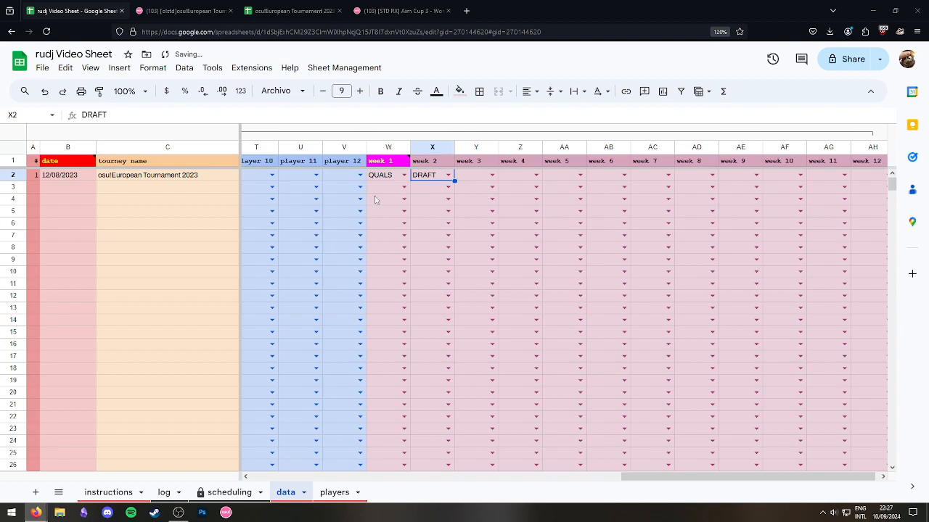
left_click(377, 201)
left_click(424, 191)
Check the round of 16 and quarterfinals dates, then enter RO16 & QF for week 3.
left_click(181, 11)
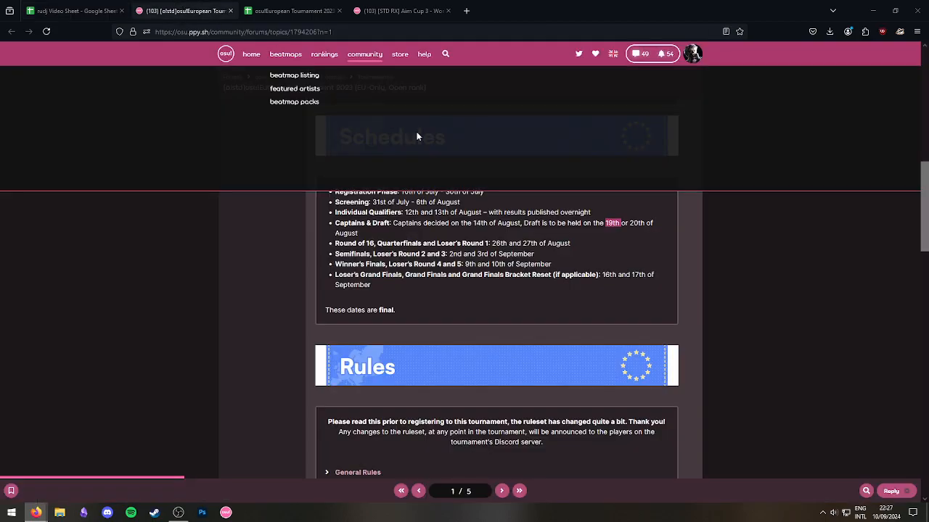
left_click_drag(387, 245, 481, 246)
left_click(475, 248)
left_click(507, 251)
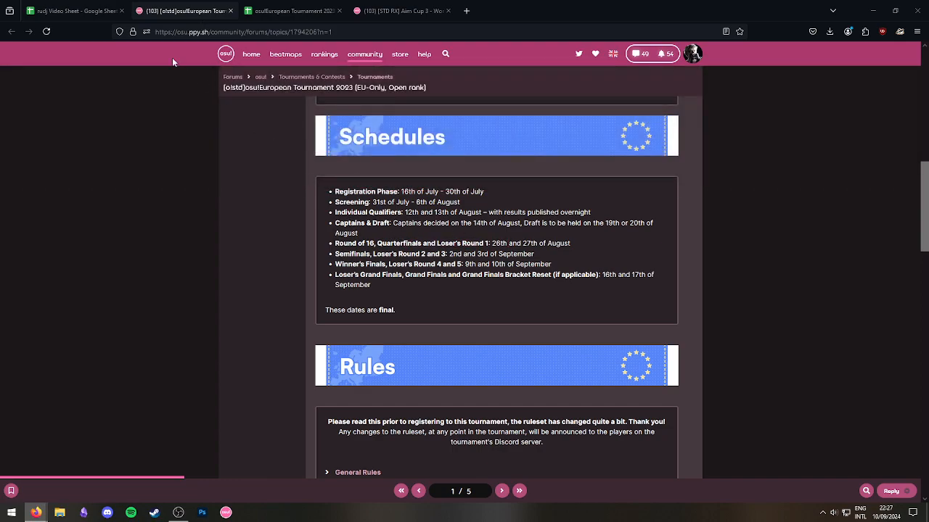
left_click(73, 11)
key("Right")
type("RO16")
key("Down")
key("Return")
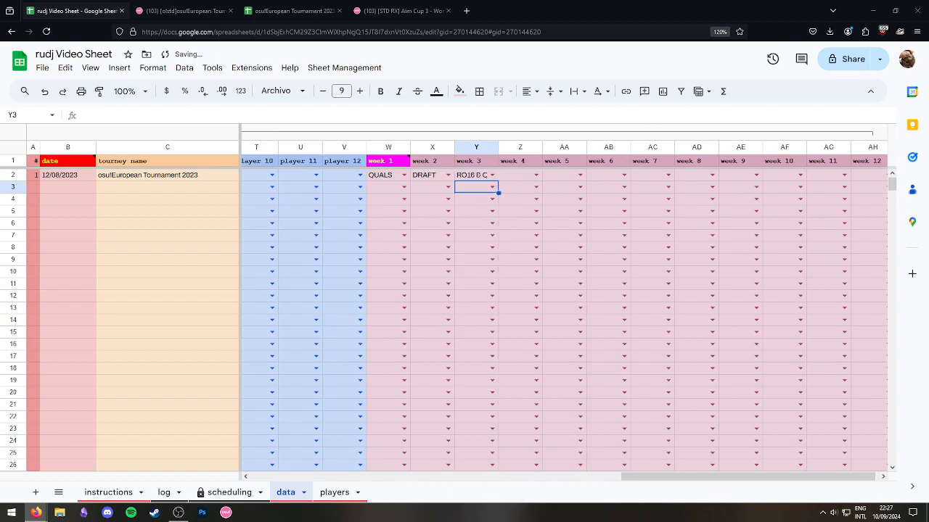
Fill weeks 4 to 6 with SF, F and GF.
left_click(505, 177)
type("SF")
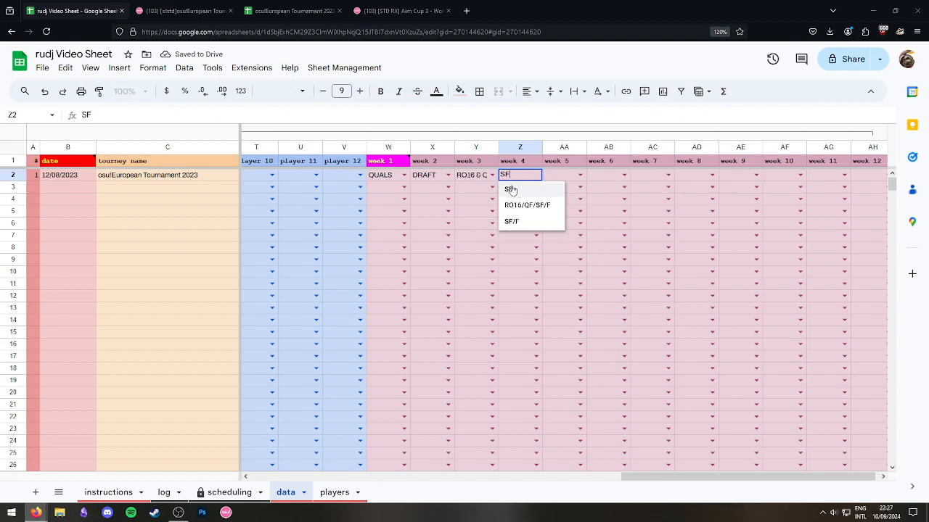
left_click(183, 10)
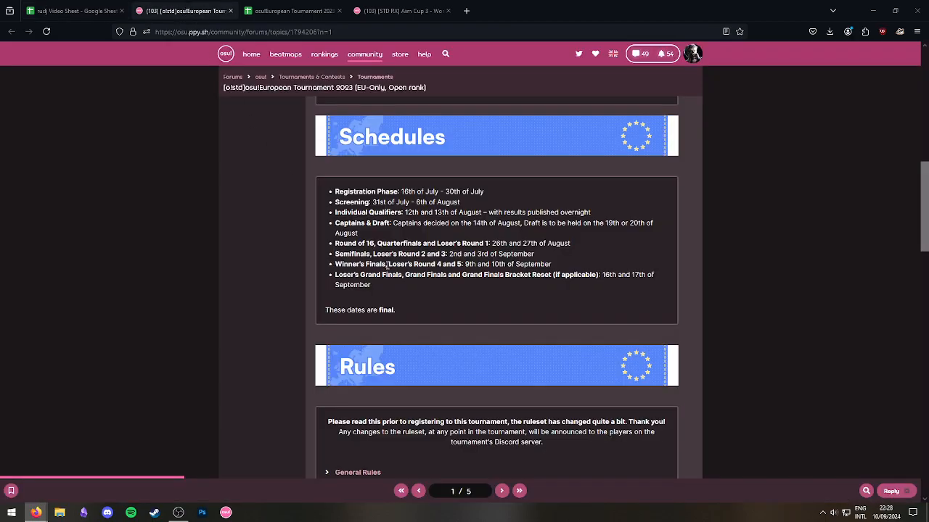
left_click(72, 10)
left_click(571, 179)
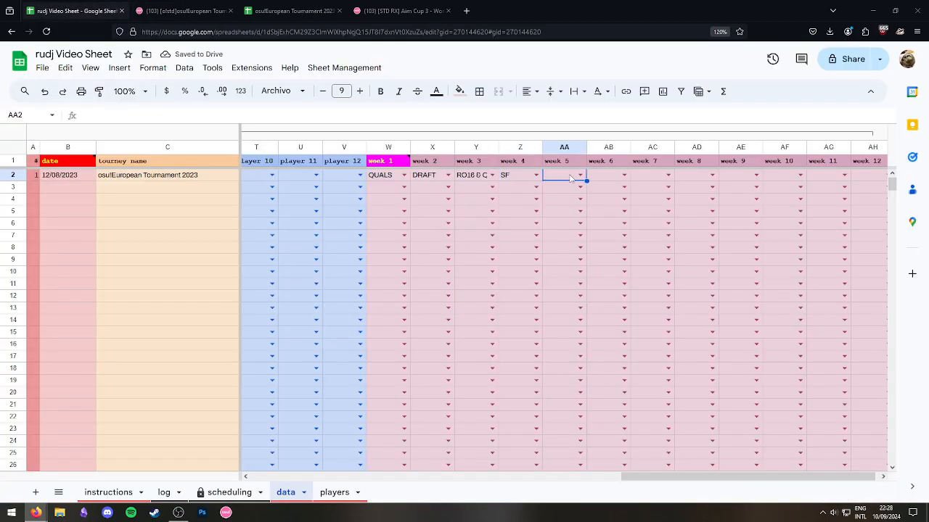
type("F")
left_click(599, 178)
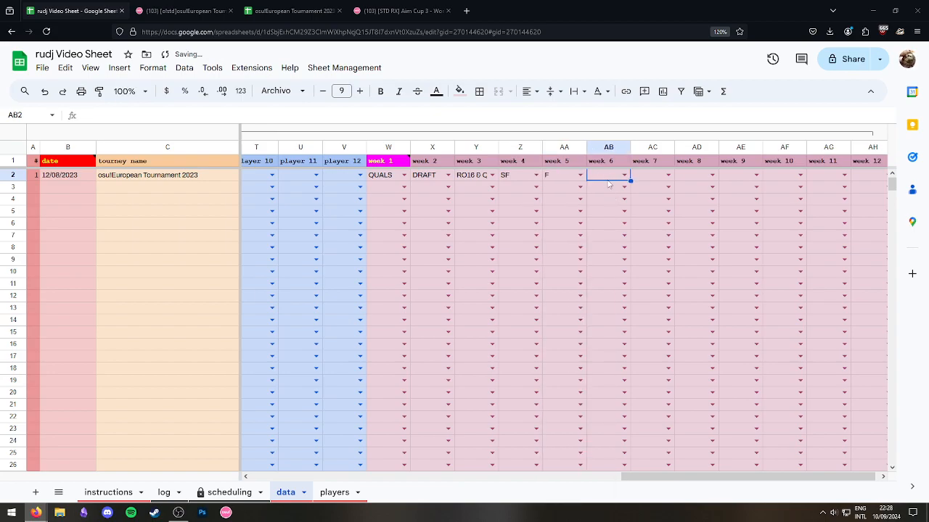
type("GF")
left_click(426, 178)
Open the W1 header's note, widen it, and read its advice about BLANK weekends and defining week 1.
left_click(389, 164)
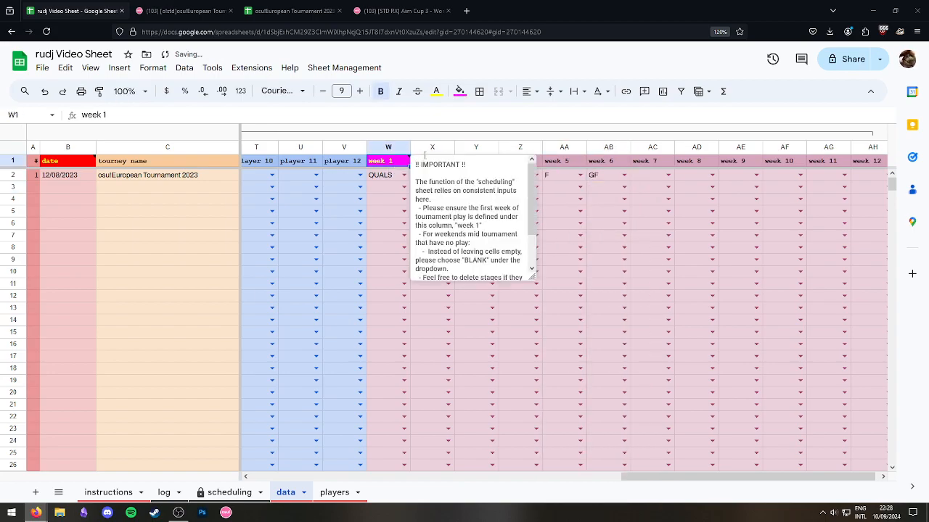
left_click_drag(532, 276, 824, 287)
left_click_drag(457, 182, 518, 182)
left_click(604, 183)
left_click(598, 182)
left_click_drag(421, 190, 704, 191)
left_click(705, 191)
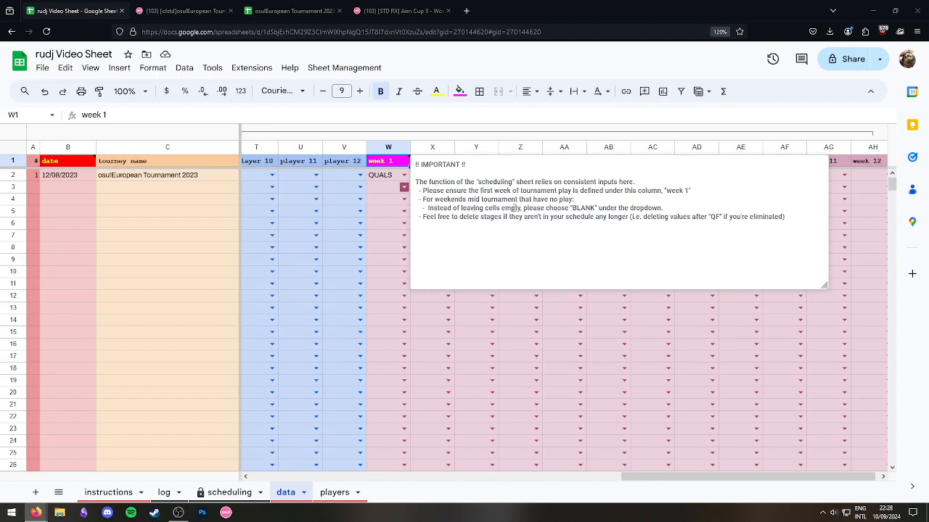
Dismiss the W1 instructions note and switch to the scheduling sheet.
left_click_drag(422, 216, 785, 216)
left_click(581, 220)
left_click(376, 213)
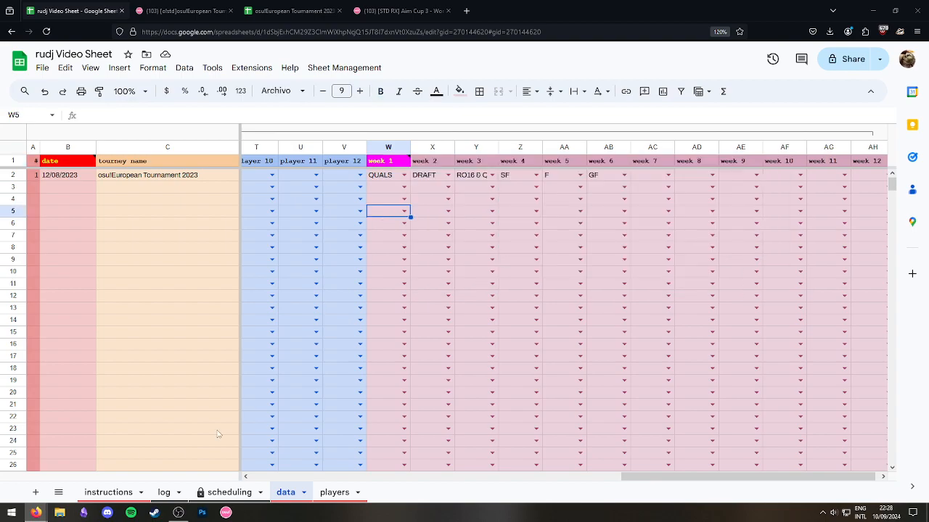
left_click(229, 492)
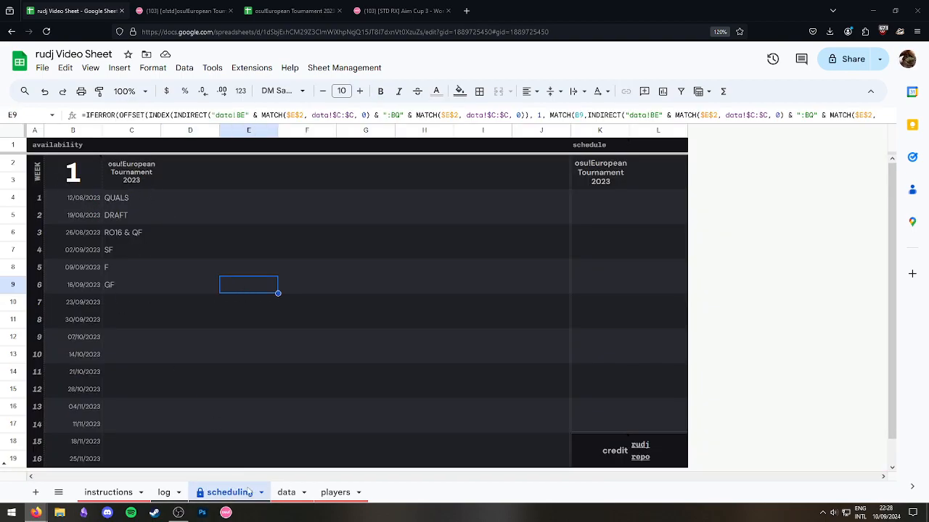
Check the tournament start date in B2, then the scheduling week number and B4 date formula.
left_click(335, 492)
left_click(286, 492)
left_click(81, 189)
left_click(68, 175)
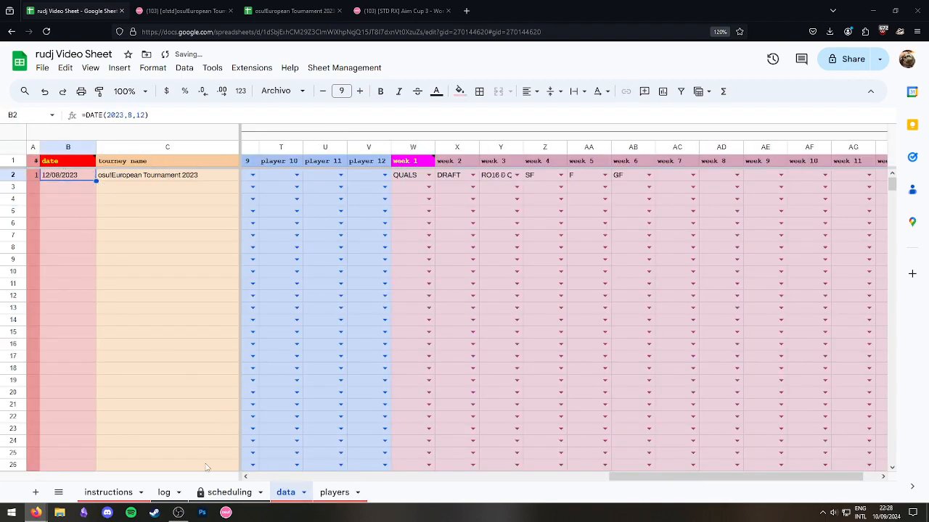
left_click(224, 494)
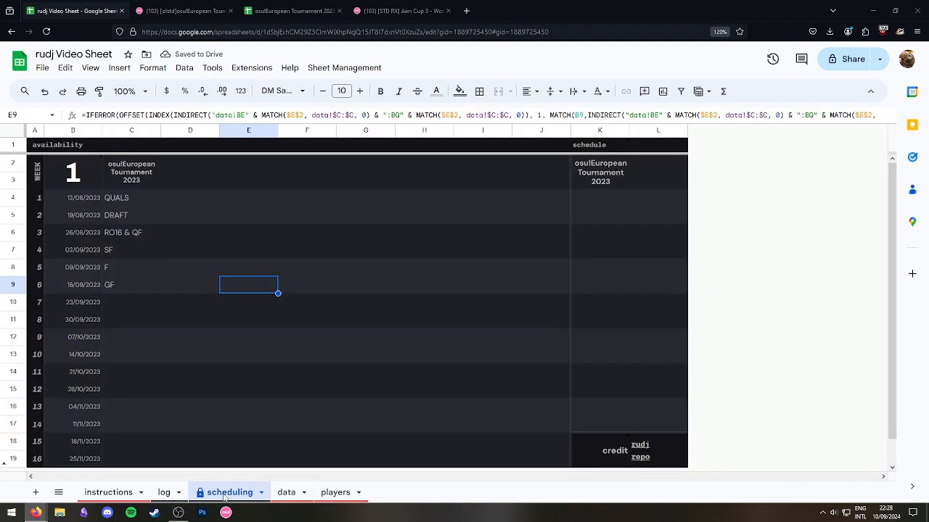
left_click(72, 178)
left_click(100, 201)
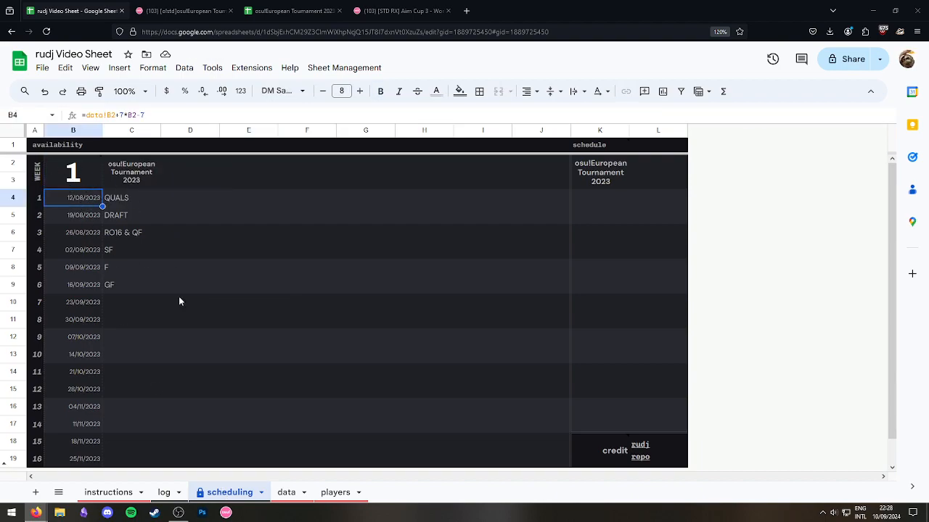
Inspect the stage lookup formula in C4 against cells in columns D and F.
left_click(285, 492)
left_click(164, 493)
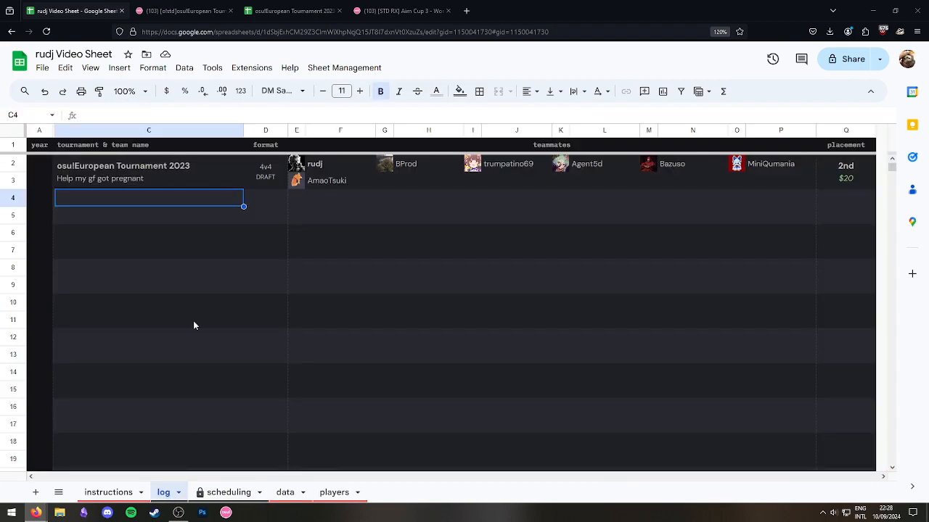
left_click(229, 493)
left_click(142, 197)
left_click(286, 284)
left_click(124, 201)
left_click(178, 250)
left_click(145, 201)
left_click(290, 324)
left_click(121, 196)
left_click(13, 198)
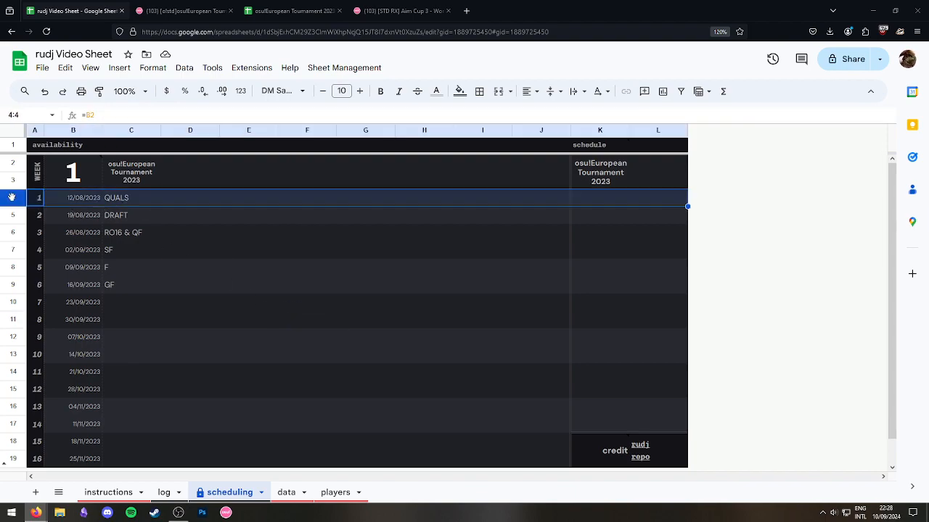
left_click(108, 200)
Compare the GF, DRAFT and QUALS stage cells, then return to the data sheet.
left_click(124, 289)
left_click(124, 407)
left_click(122, 215)
left_click(127, 285)
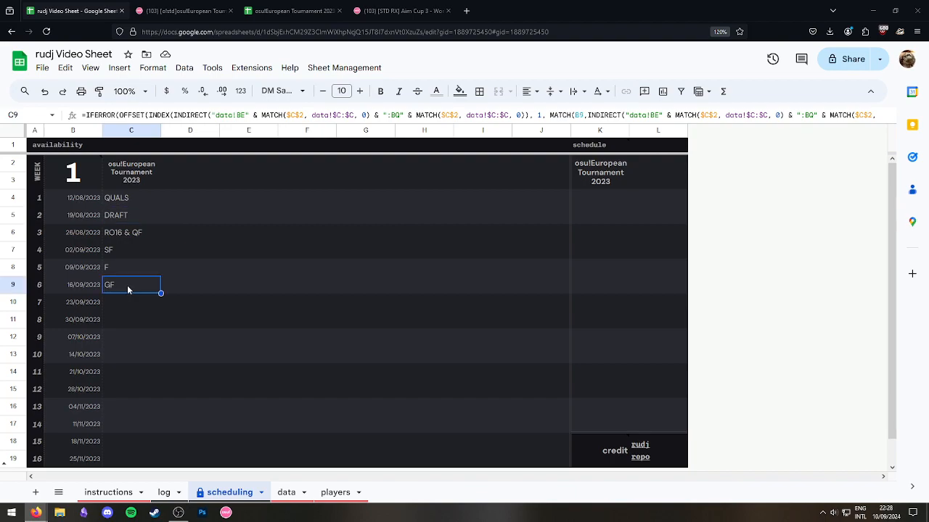
left_click(115, 200)
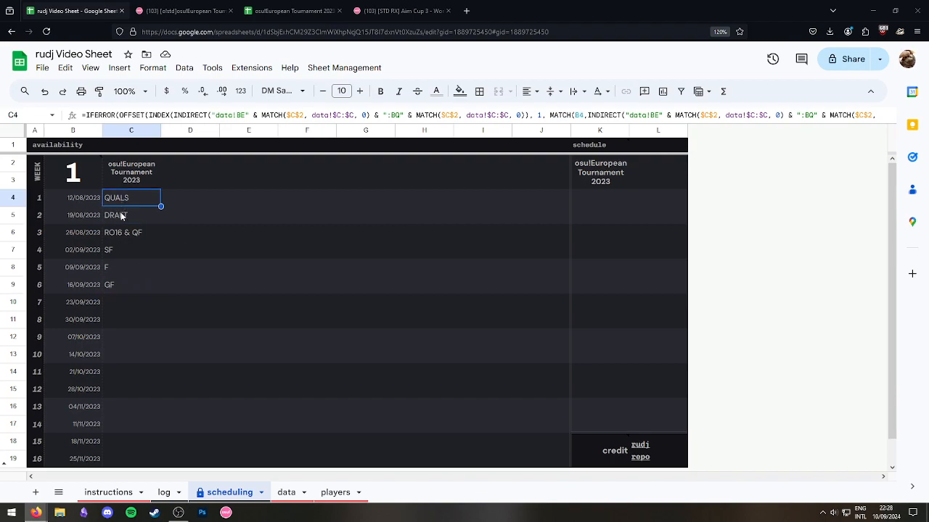
left_click(123, 216)
left_click(286, 492)
left_click(335, 492)
left_click(286, 493)
Move the week 2–6 stages X2:AB2 one week later, starting at Y2.
left_click(454, 175)
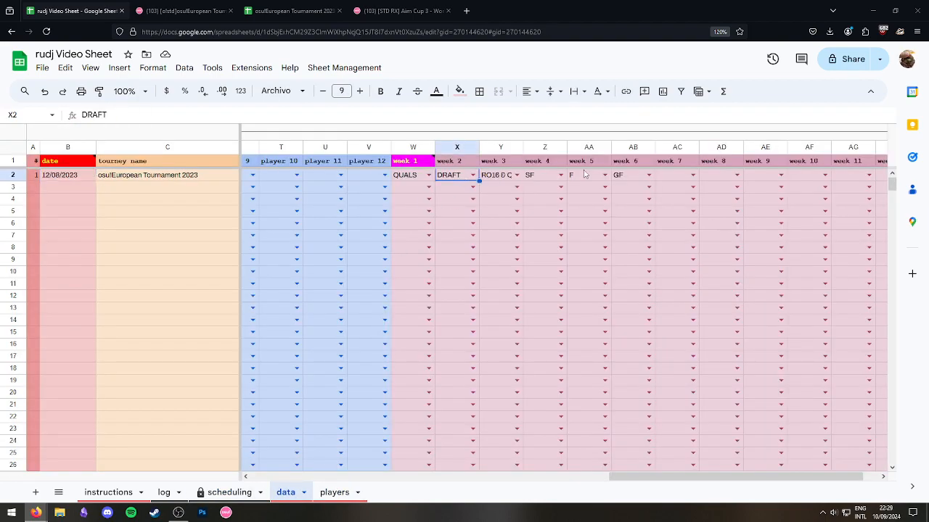
left_click(623, 175, "shift")
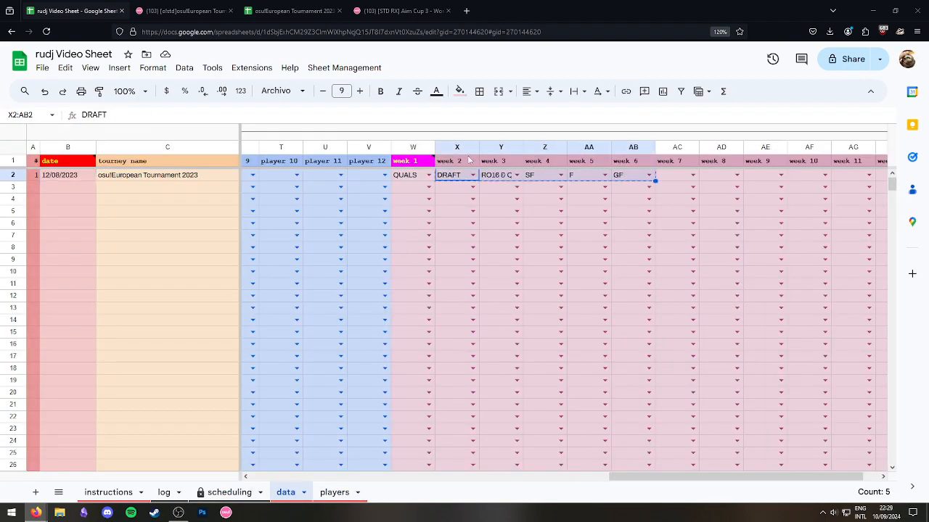
left_click(482, 175)
type("DRAFT\tRO16 & QF\tSF\tF\tGF")
left_click(463, 178)
key("Delete")
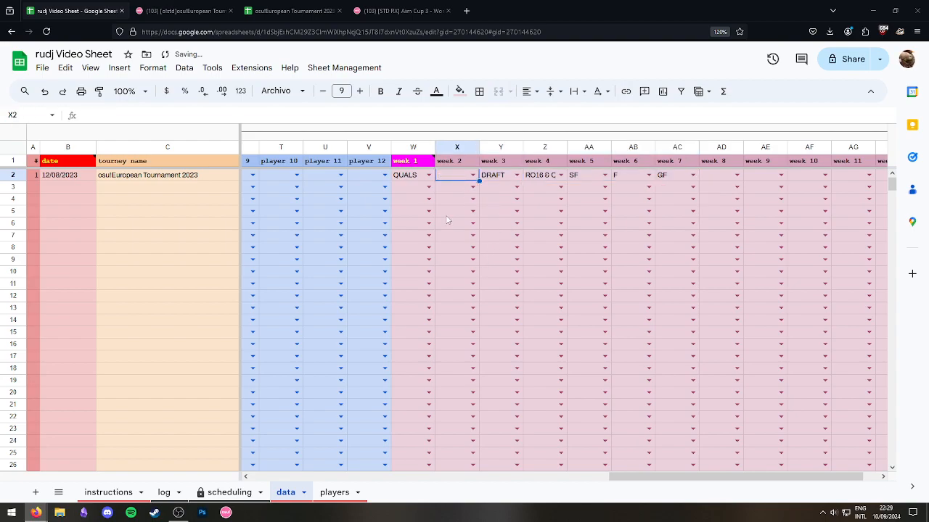
left_click(448, 216)
scroll(471, 461, "right", 1)
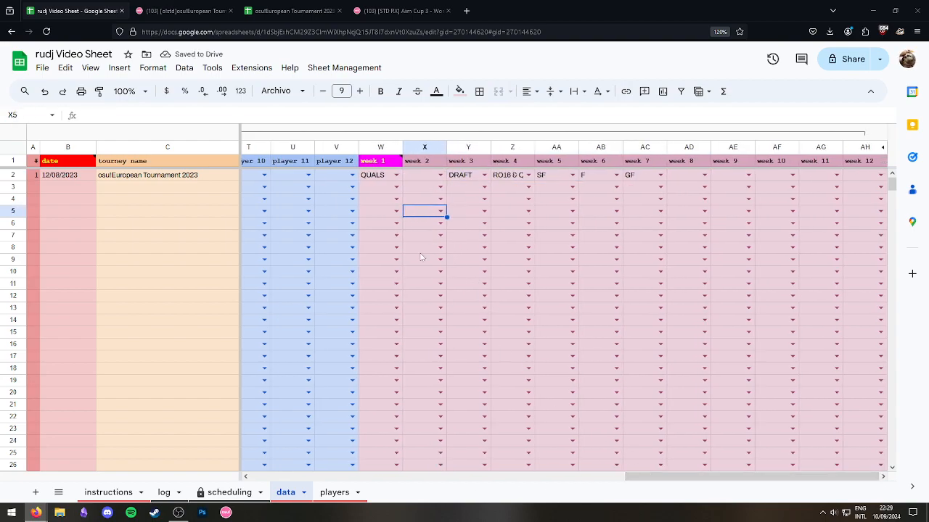
left_click(380, 160)
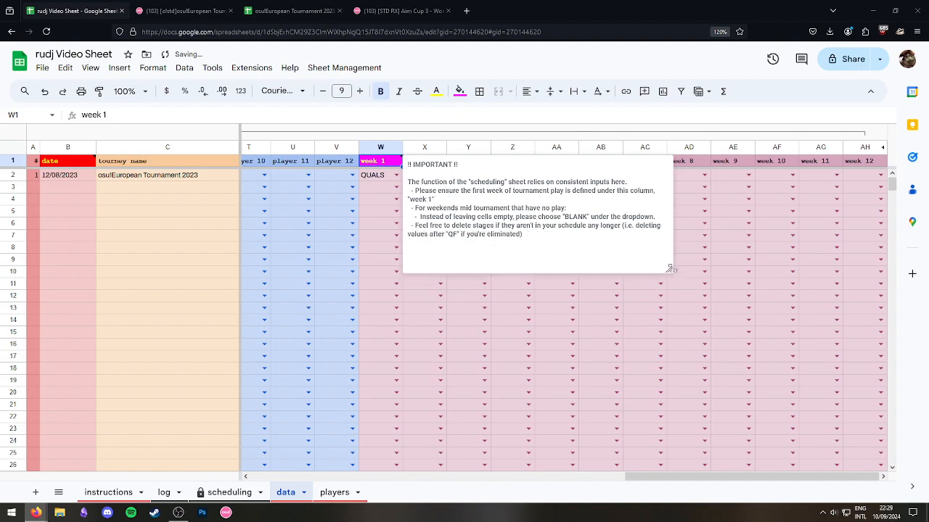
left_click(395, 187)
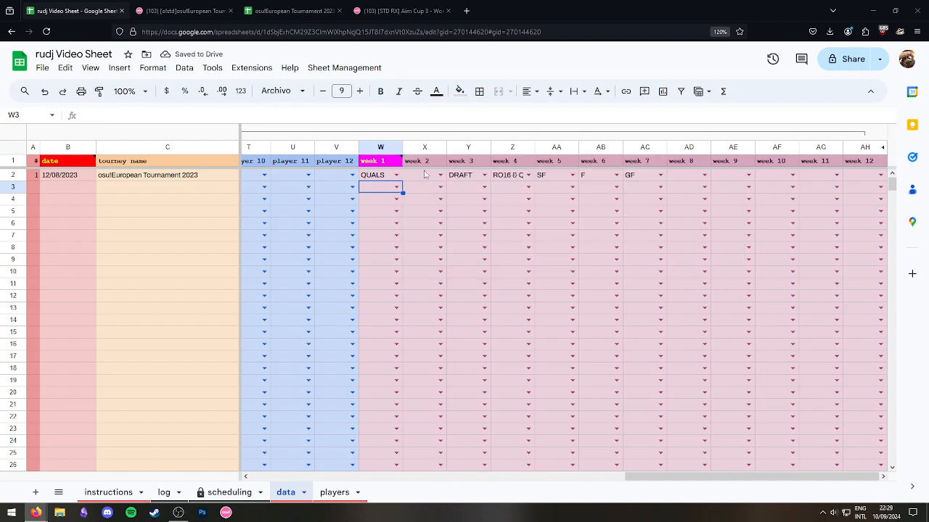
Choose BLANK from the dropdown for the empty week 2 cell X2.
left_click(426, 175)
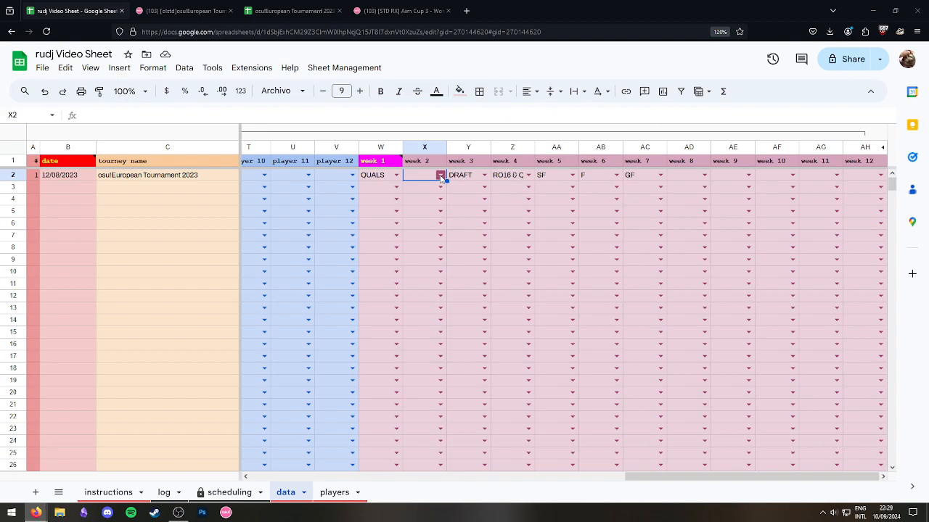
left_click(441, 176)
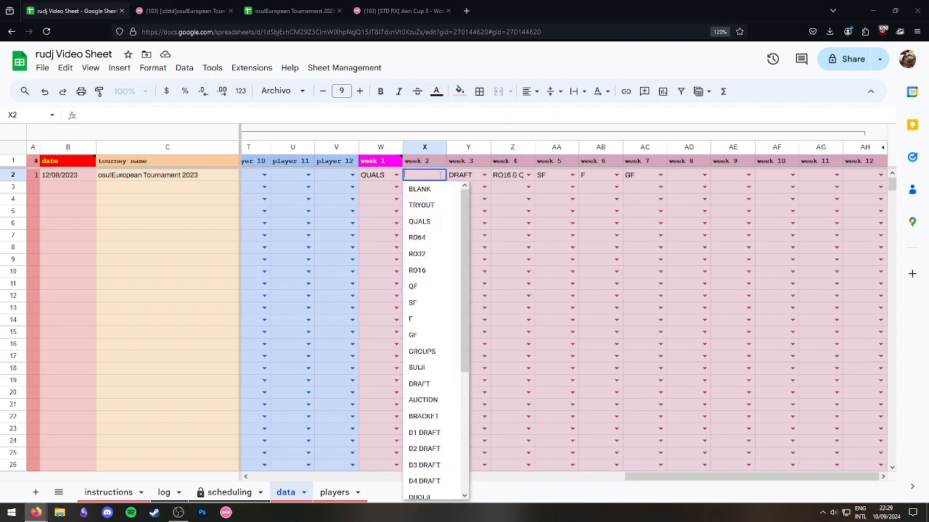
left_click(422, 189)
left_click(422, 195)
key("Up")
key("Up")
left_click(229, 492)
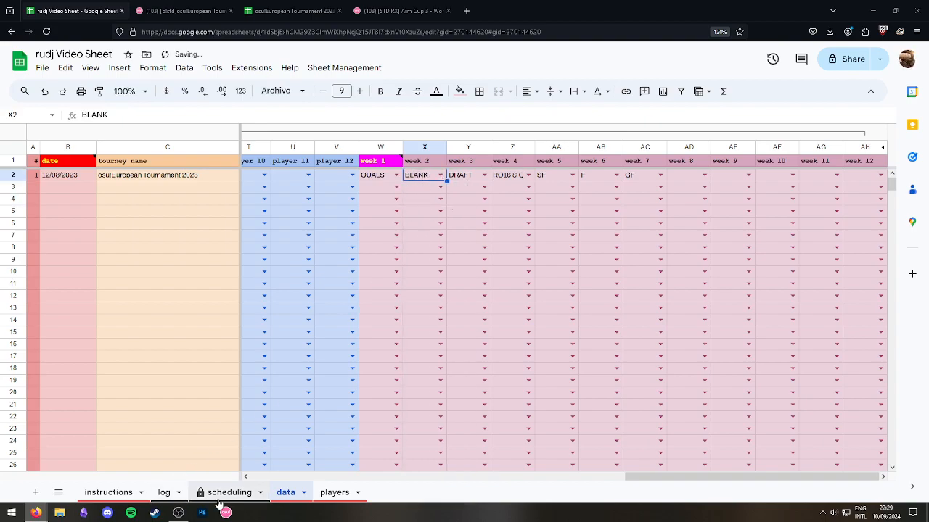
left_click(196, 265)
left_click(140, 219)
left_click(193, 220)
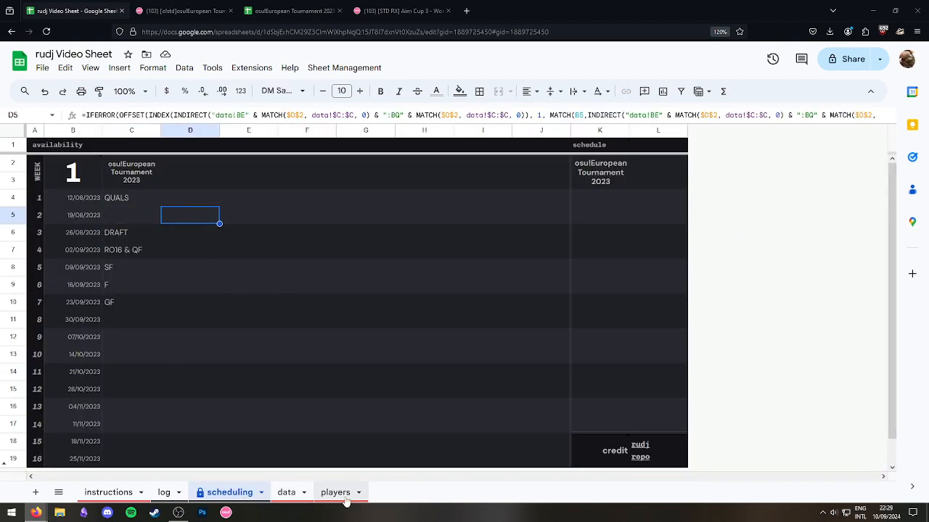
left_click(339, 495)
left_click(286, 493)
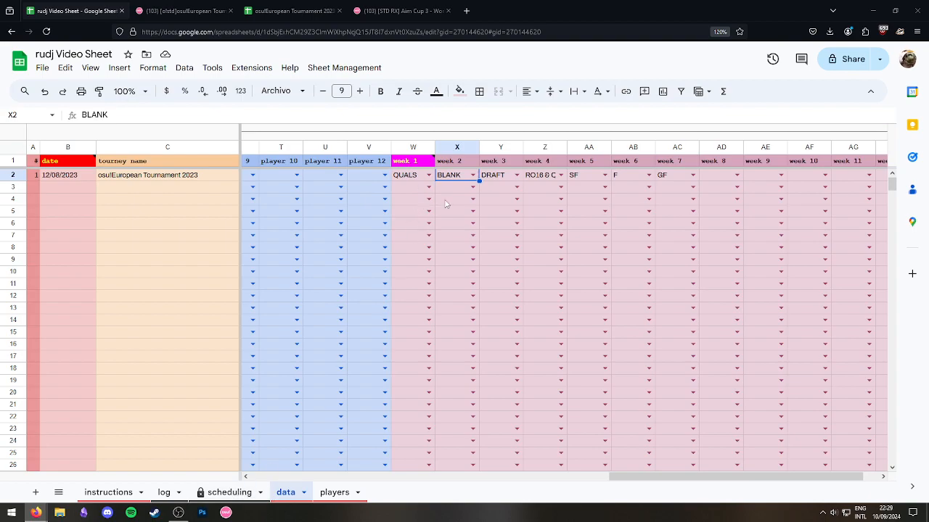
left_click(456, 199)
left_click(461, 178)
left_click_drag(645, 477, 715, 475)
left_click_drag(373, 178, 865, 168)
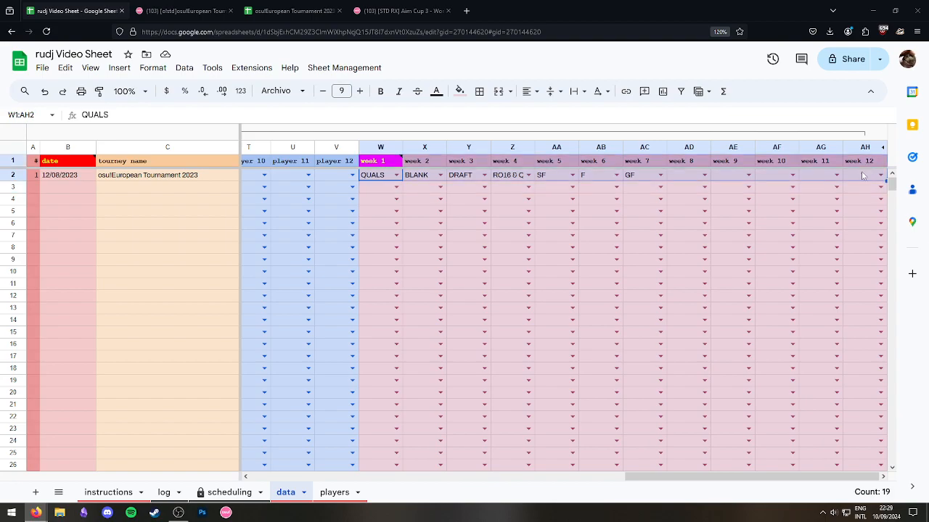
left_click(863, 176)
mouse_move(369, 164)
left_mouse_down()
mouse_move(863, 177)
mouse_move(374, 178)
left_mouse_up()
left_click(862, 177)
left_click(377, 178)
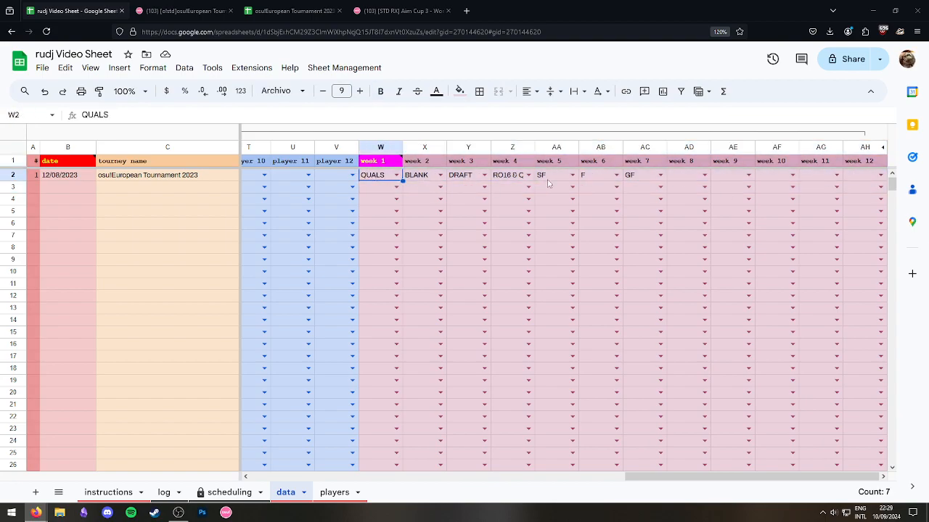
left_click(650, 180)
left_click(694, 178)
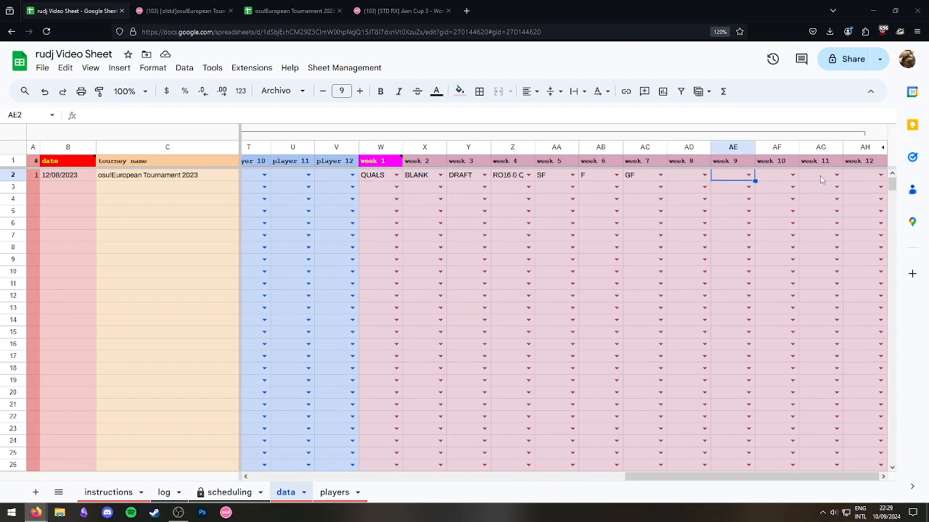
left_click(165, 493)
left_click(225, 495)
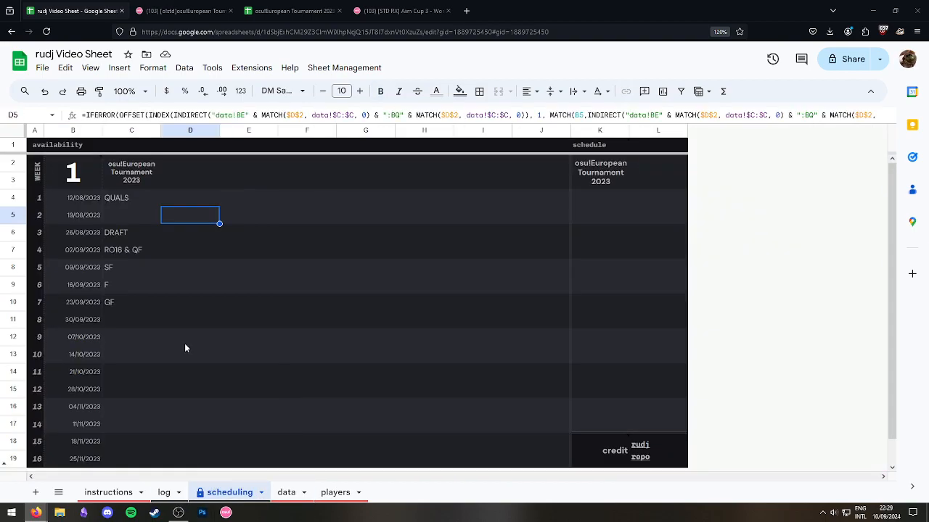
left_click(129, 230)
left_click(132, 199)
left_click(146, 217)
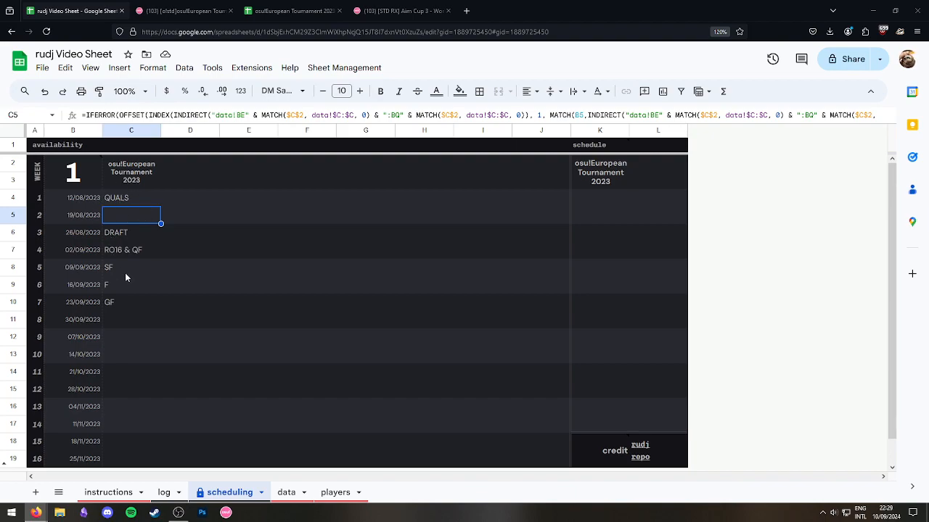
left_click(312, 270)
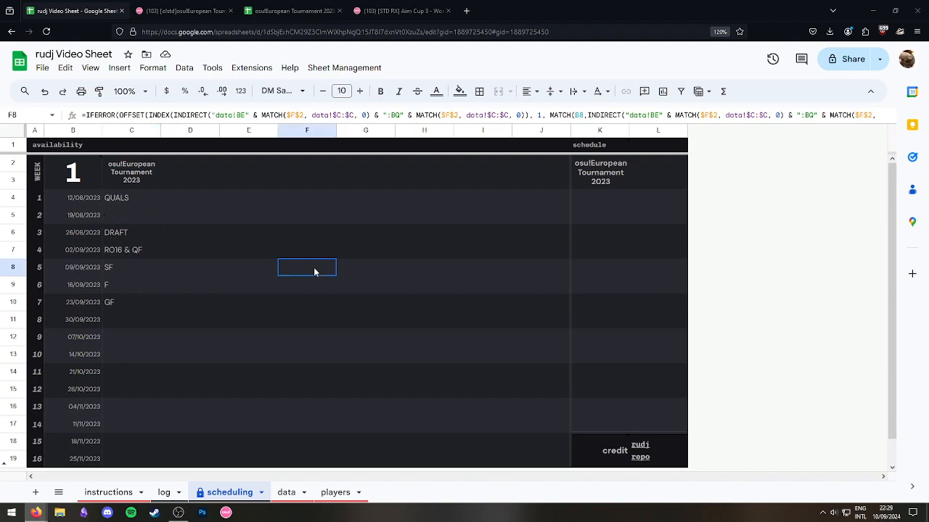
left_click(130, 198)
left_click(312, 227)
left_click(123, 201)
left_click(149, 183)
left_click(196, 248)
left_click_drag(142, 174, 138, 300)
left_click(239, 267)
left_click_drag(150, 172, 149, 301)
left_click(224, 305)
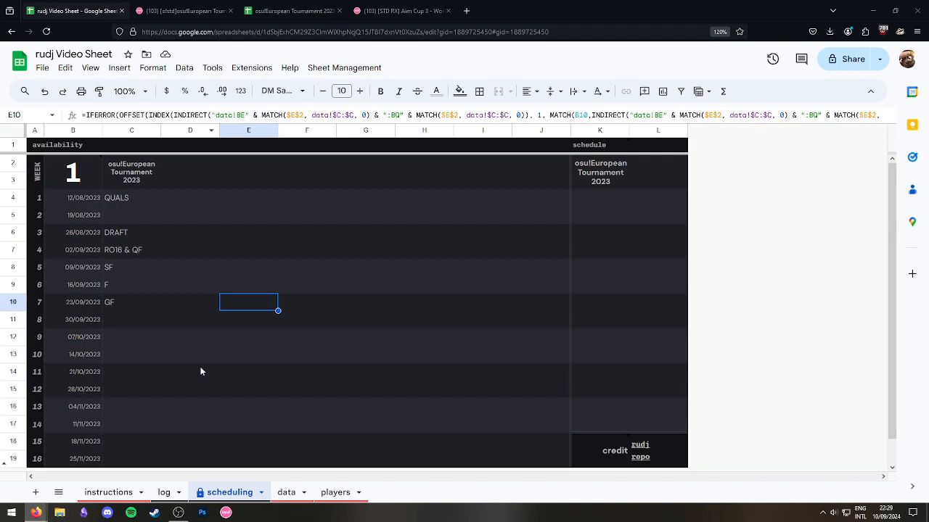
left_click(651, 171)
left_click(559, 175)
left_click(643, 176)
left_click(645, 165)
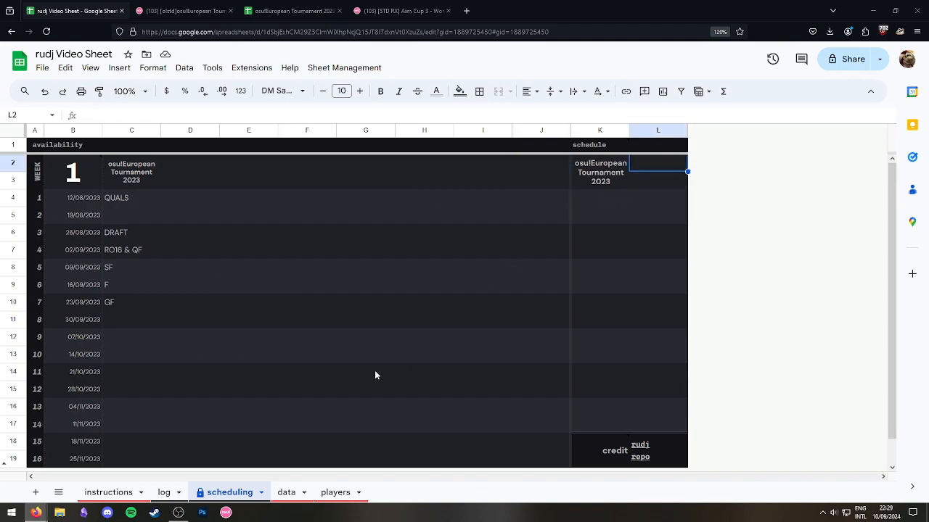
left_click(88, 168)
Try starting weeks 2 and 3 in the scheduling sheet, then reset it to 1.
type("2")
left_click(190, 354)
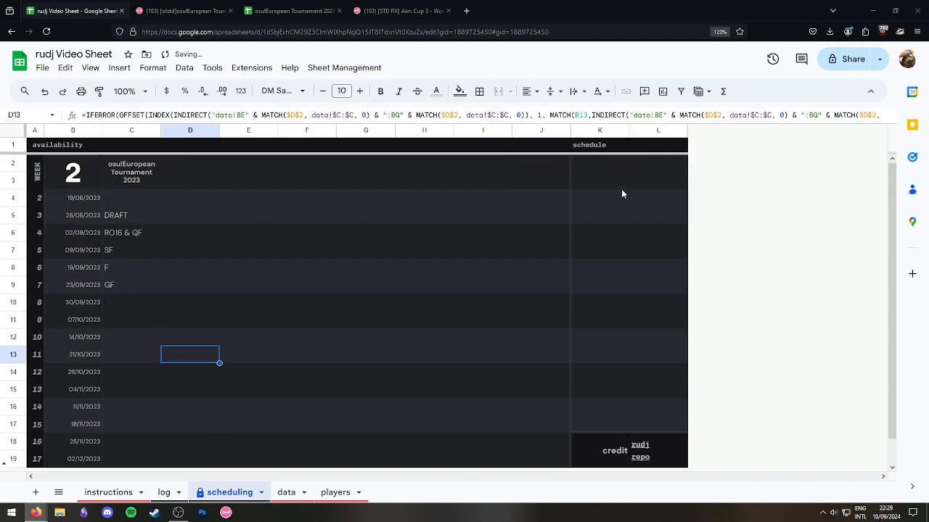
left_click(609, 175)
left_click(87, 174)
left_click(250, 216)
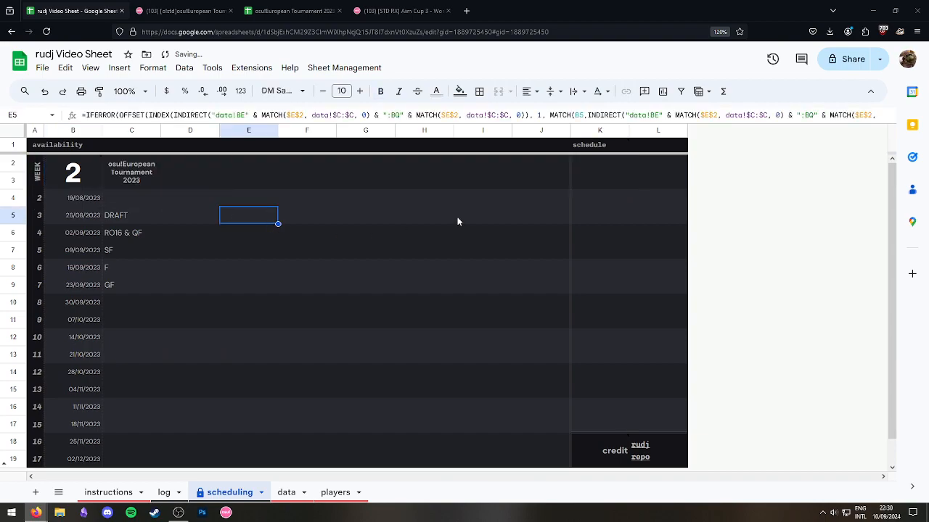
left_click(68, 170)
type("3")
key("Return")
left_click(322, 289)
left_click(645, 164)
left_click(87, 170)
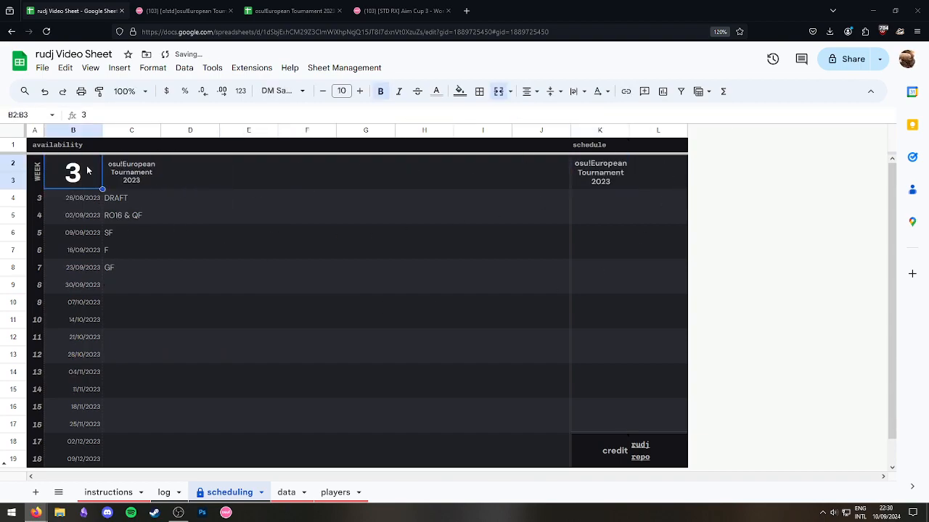
type("1")
key("Return")
left_click(365, 302)
Inspect the formulas in rows 4–6, C5, C6 and F9, then enter week 3.
left_click(10, 200)
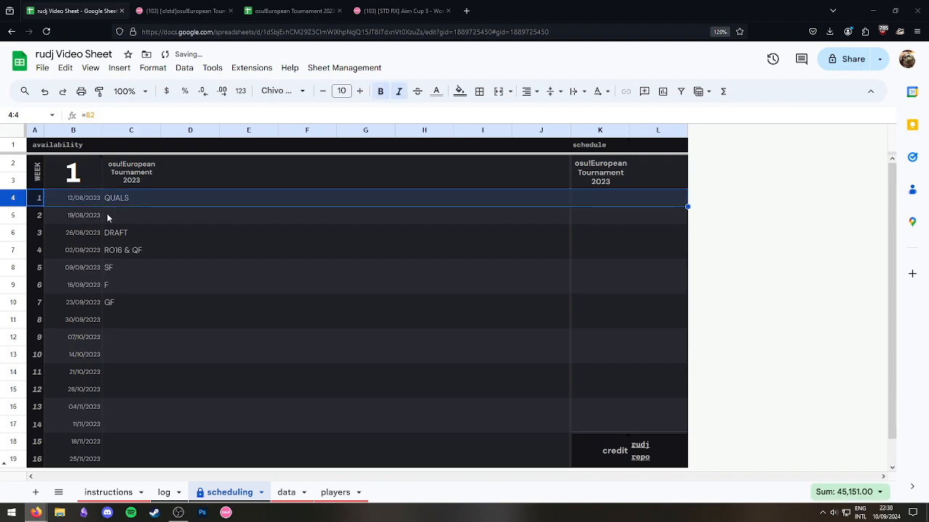
left_click(16, 215)
left_click(116, 216)
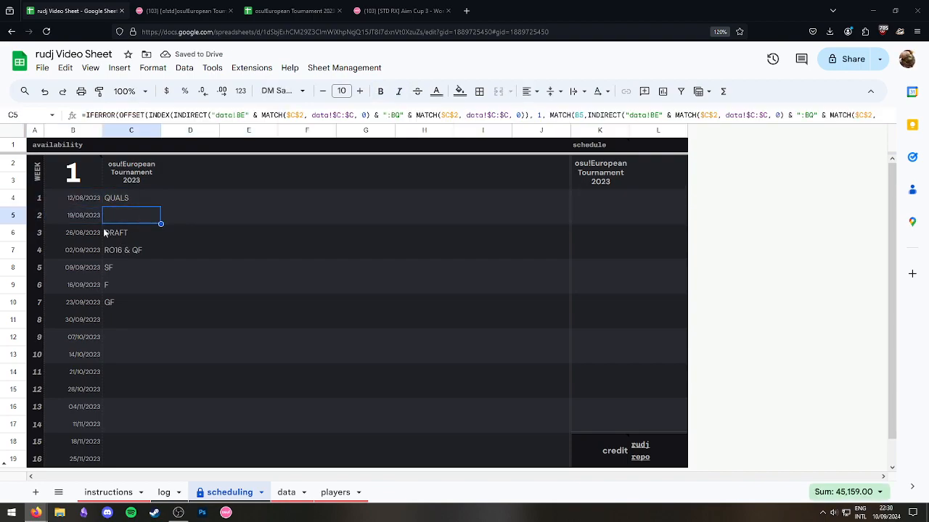
left_click(13, 232)
left_click(121, 233)
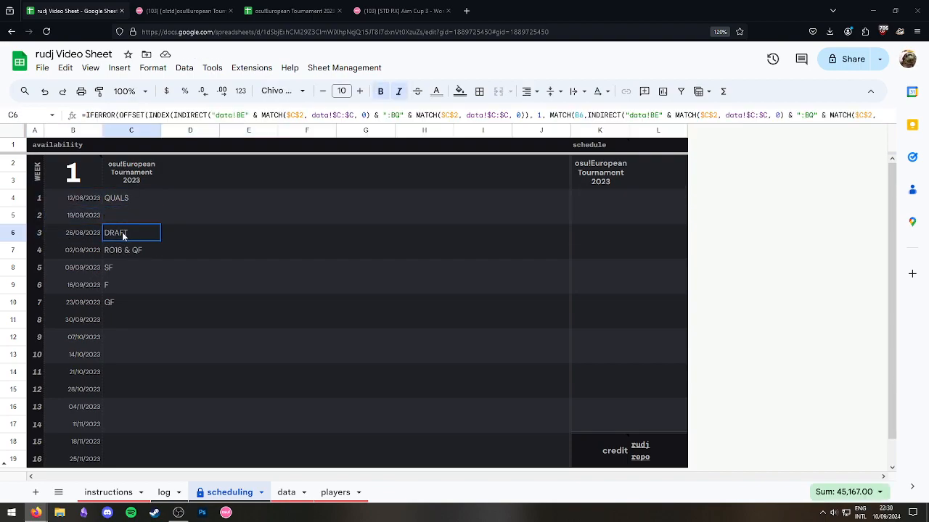
left_click(307, 284)
left_click(647, 180)
left_click(73, 171)
left_click(481, 250)
left_click(83, 176)
type("3")
left_click(180, 283)
Enter and delete test text 'sd' in L2, and set the starting week to 1.
left_click(648, 167)
type("sd")
left_click(405, 255)
left_click(657, 131)
left_click(656, 134)
left_click(640, 220)
left_click(645, 167)
key("Delete")
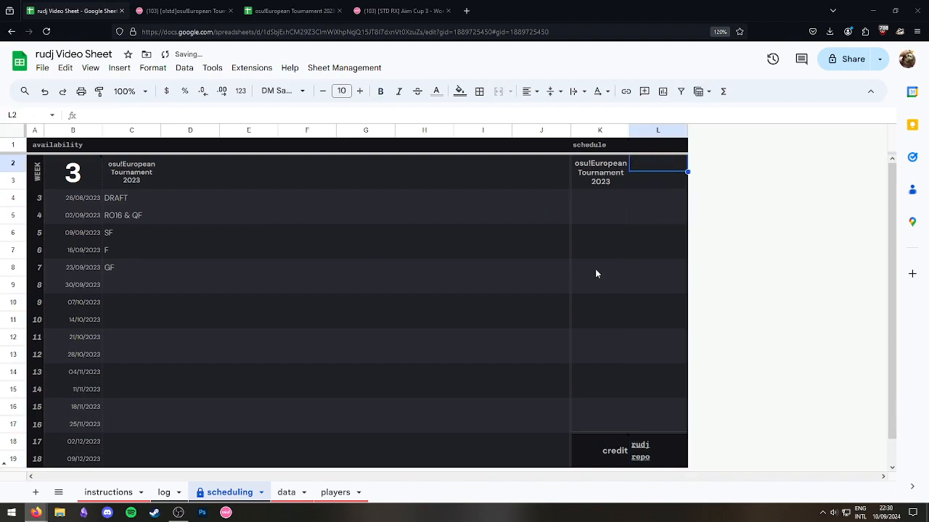
left_click(307, 250)
left_click(82, 186)
type("1")
left_click(296, 285)
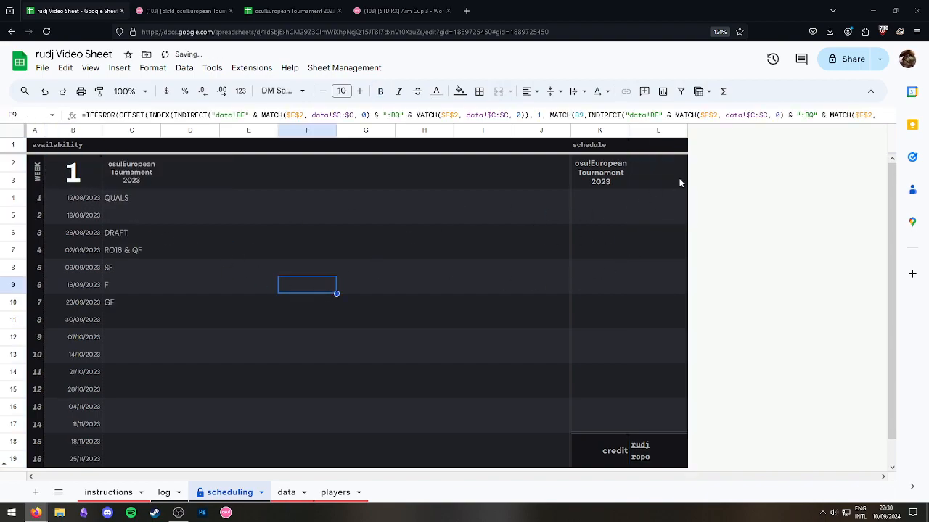
left_click(649, 180)
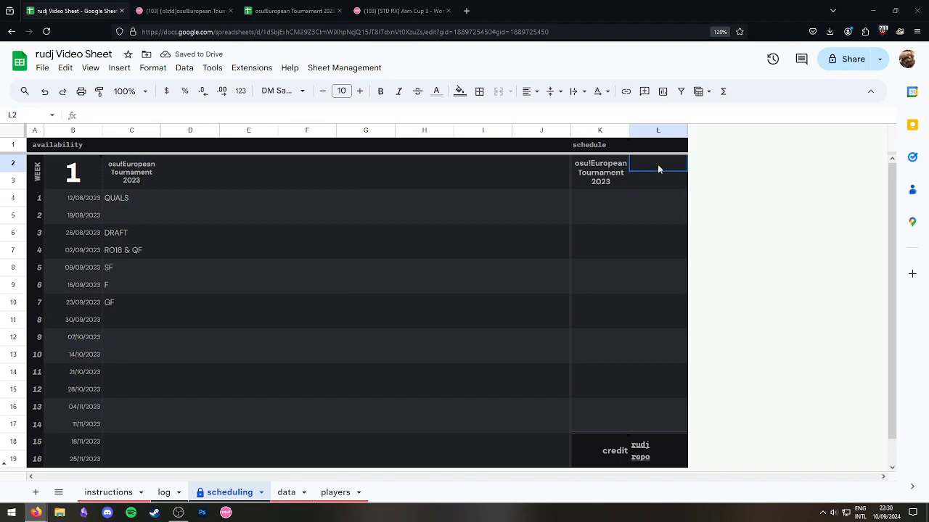
left_click(650, 283)
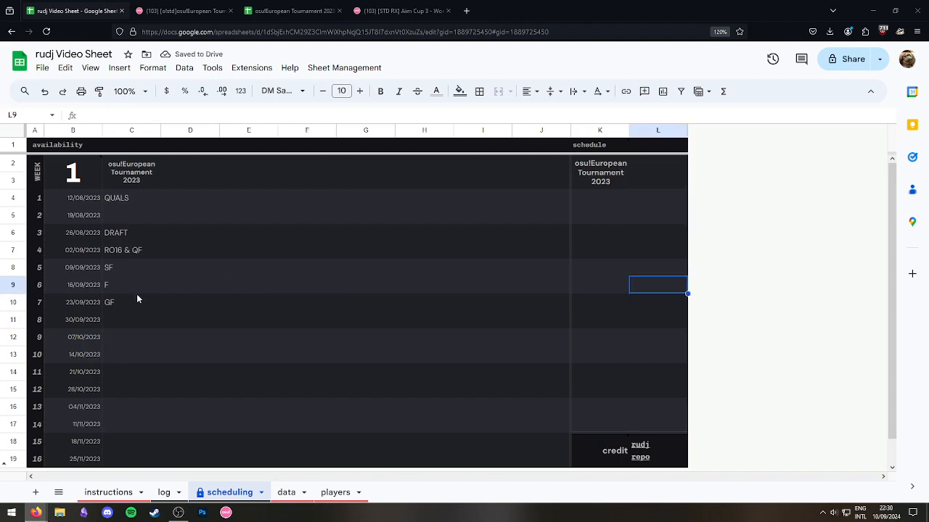
left_click(667, 184)
left_click(663, 164)
left_click(645, 134)
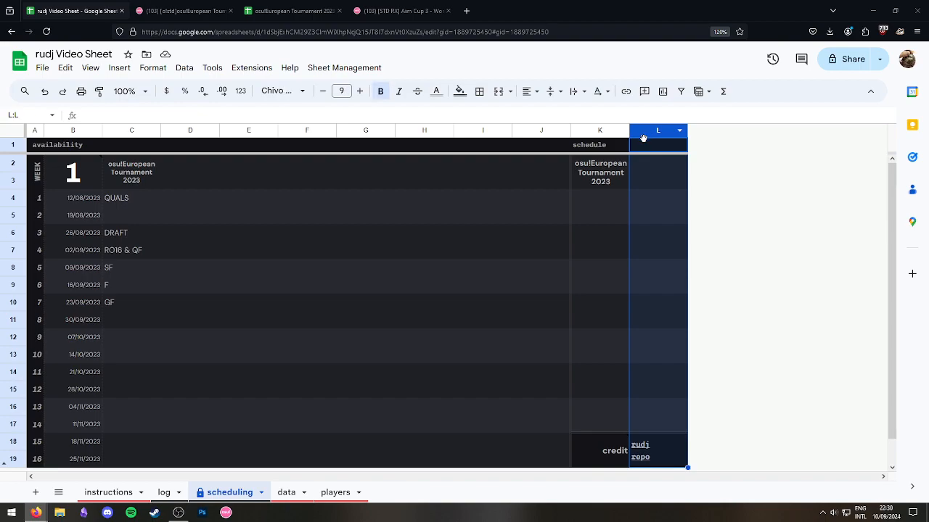
left_click(387, 235)
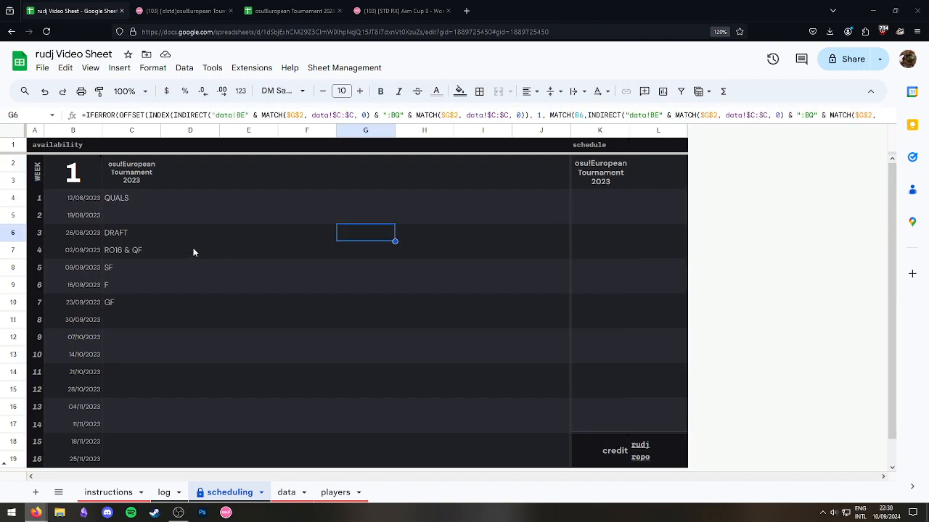
Look over the log sheet's DRAFT format cell and its tournament and team name links.
left_click(108, 493)
left_click(164, 493)
left_click(250, 179)
left_click(171, 232)
left_click(91, 167)
left_click(467, 251)
left_click(196, 181)
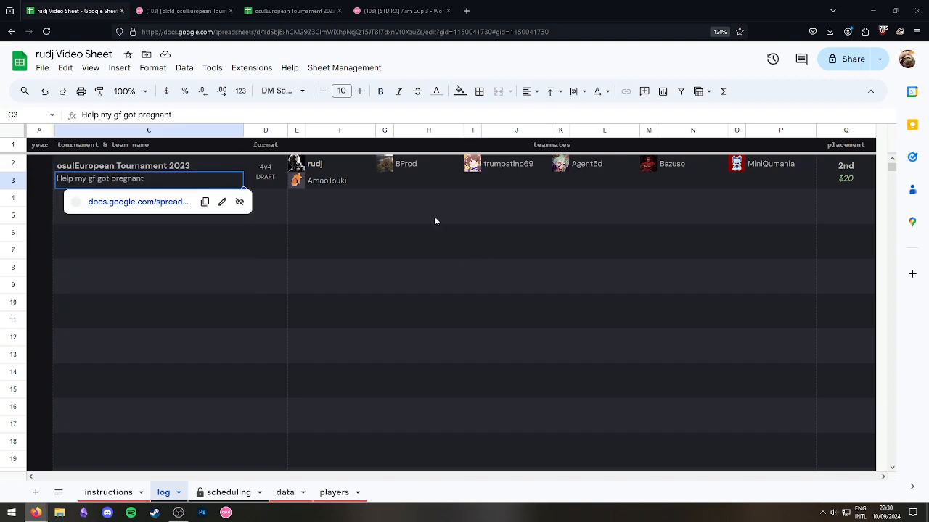
left_click(501, 216)
left_click(414, 214)
left_click(152, 178)
left_click(406, 246)
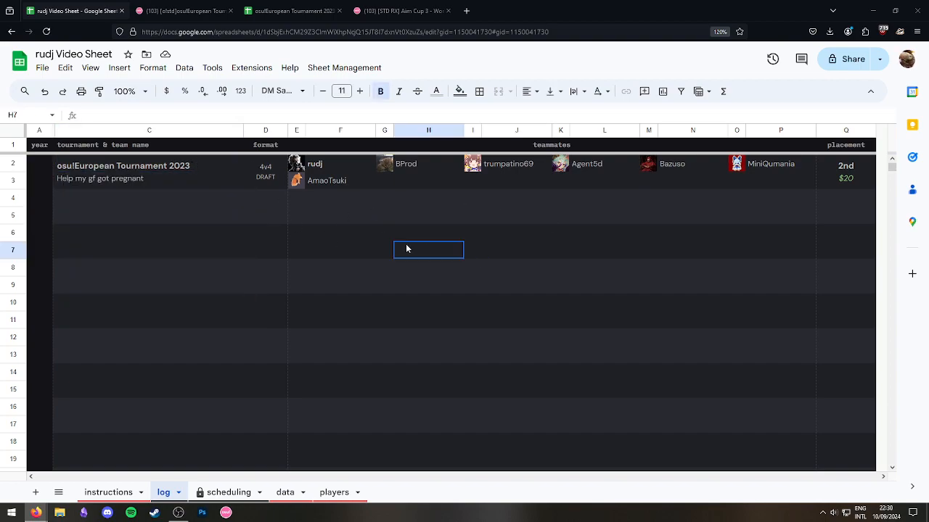
Glance at the Aim Cup and osu!European Tournament forum pages, then bring up the personal tourney spreadsheet.
left_click(372, 11)
left_click(196, 6)
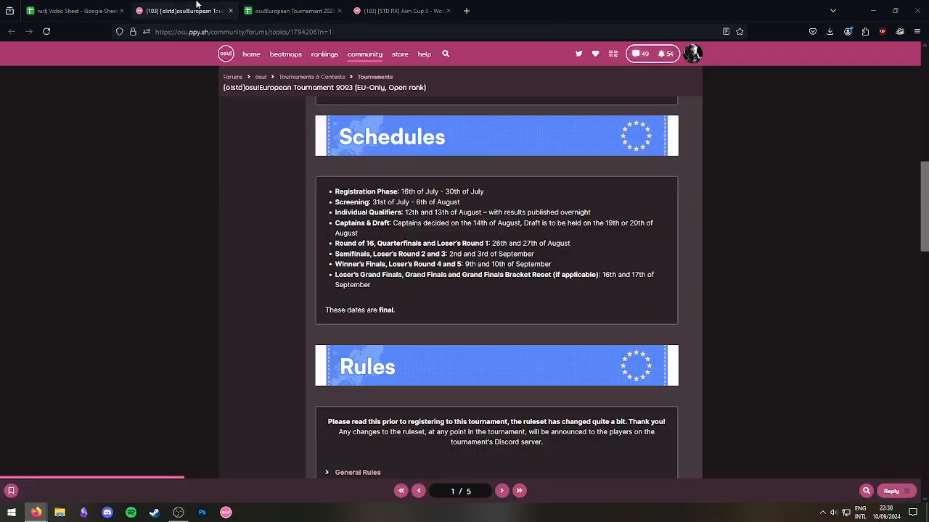
mouse_move(36, 510)
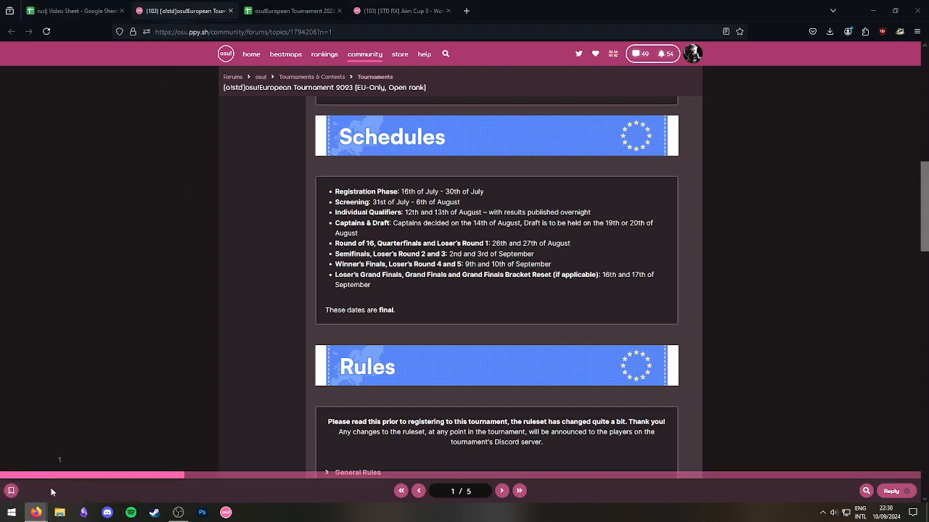
left_click(156, 473)
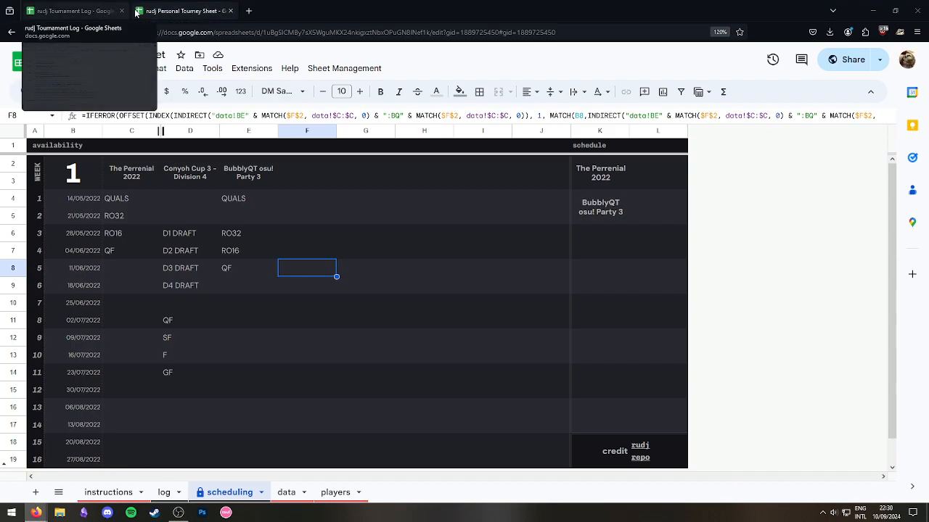
Search the personal data sheet for 'aim cup' and select the Aim Cup row from its date cell.
left_click(108, 492)
left_click(286, 499)
left_click(137, 215)
scroll(181, 328, "down", 1)
key("ctrl+f")
type("aim cup")
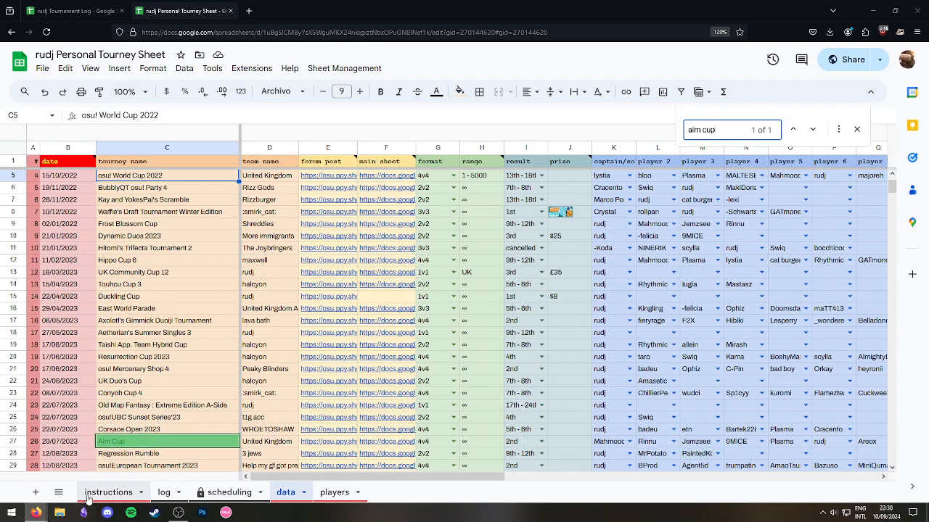
left_click(82, 444)
scroll(484, 478, "right", 5)
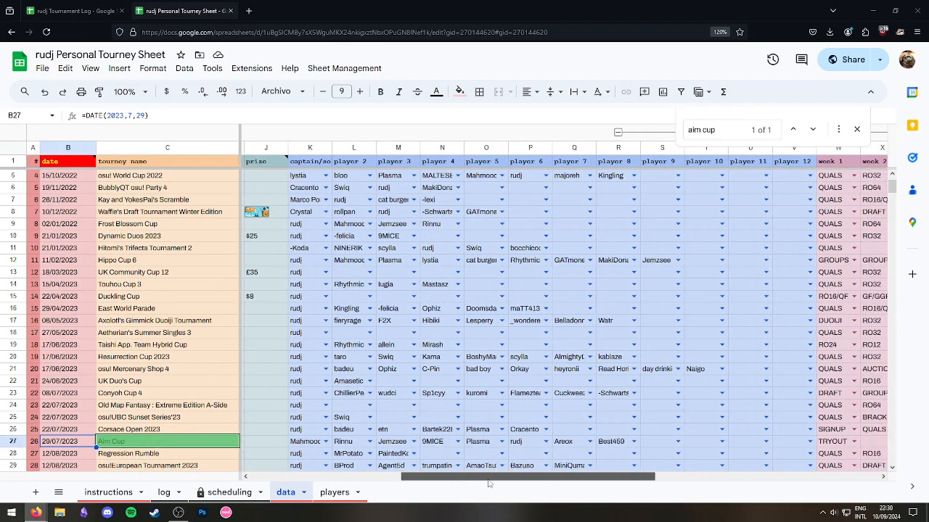
scroll(484, 478, "right", 5)
key("ctrl+shift+Right")
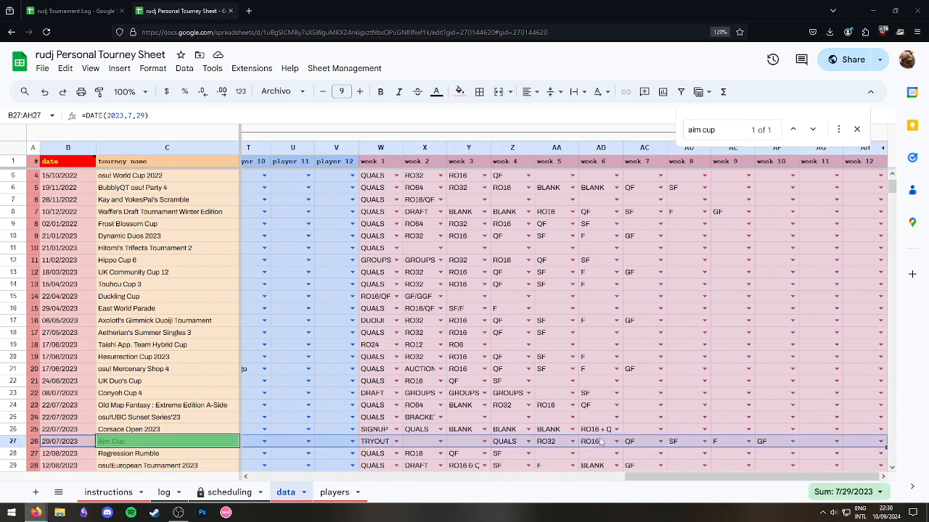
Paste the Aim Cup row into row 3 of the Video Sheet's data tab.
mouse_move(35, 512)
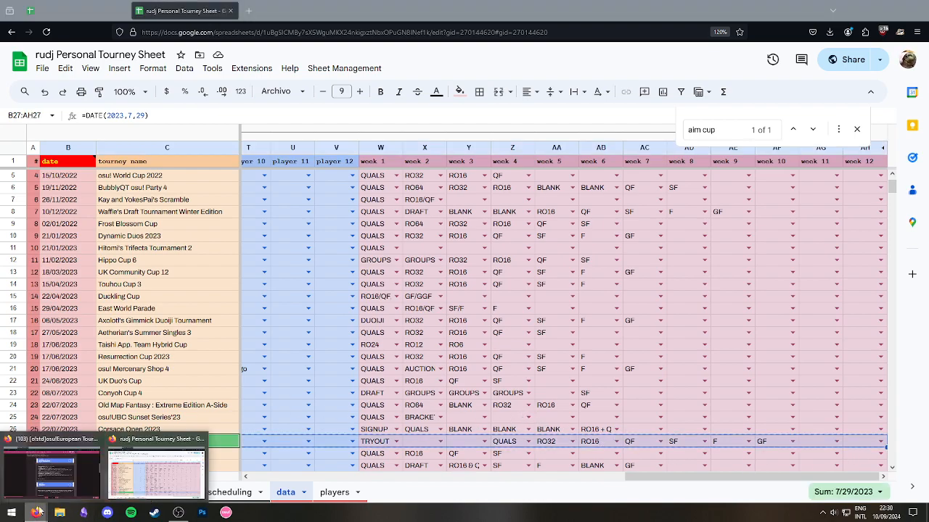
left_click(62, 469)
left_click(60, 7)
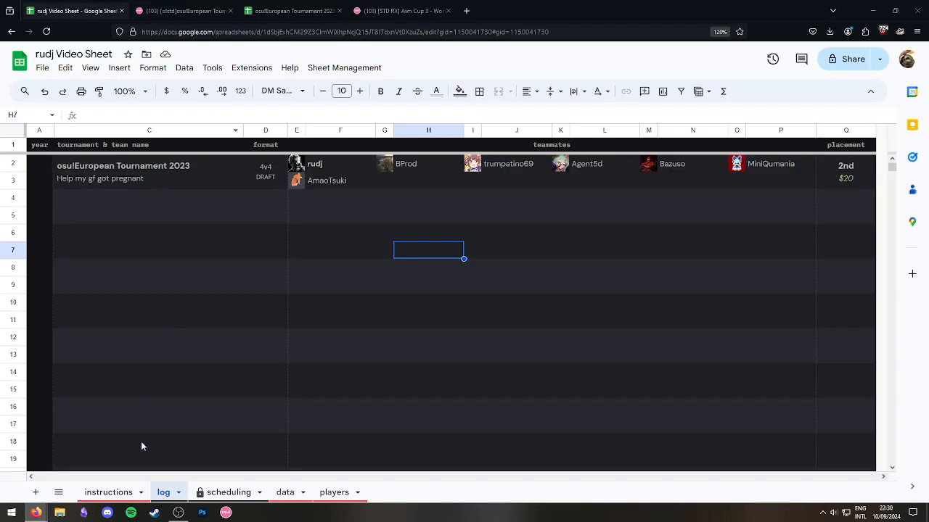
left_click(285, 492)
left_click(67, 188)
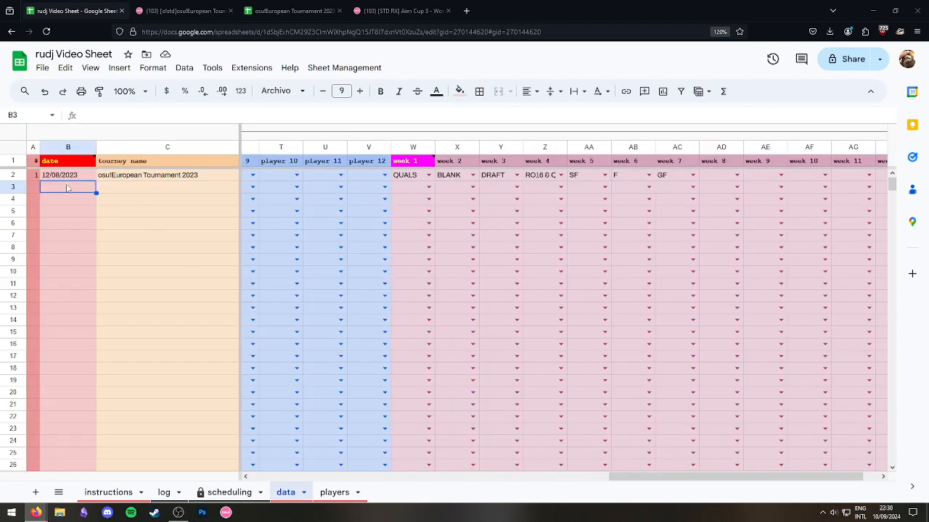
key("ctrl+v")
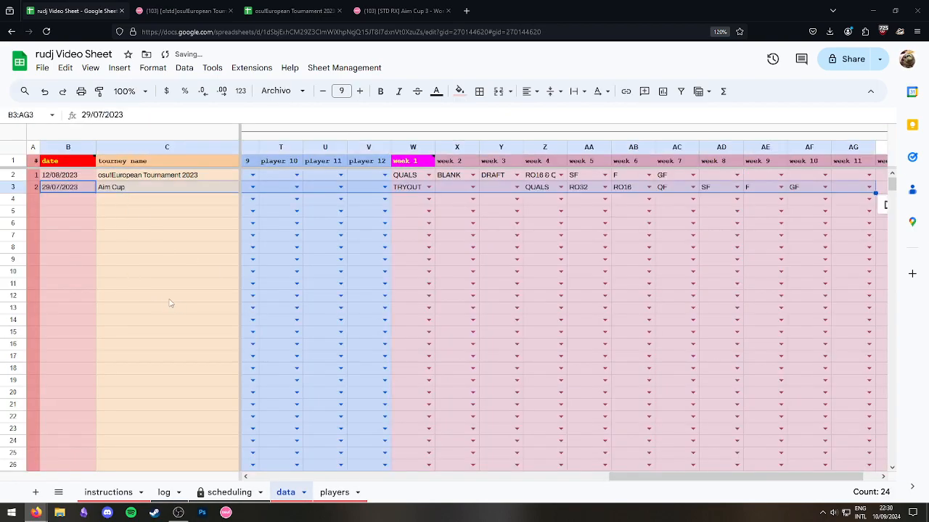
left_click(166, 298)
left_click_drag(682, 485, 412, 484)
Paste the captain's and player 2 usernames from data row 3 into A9 and A10 of the players tab.
left_click(423, 187)
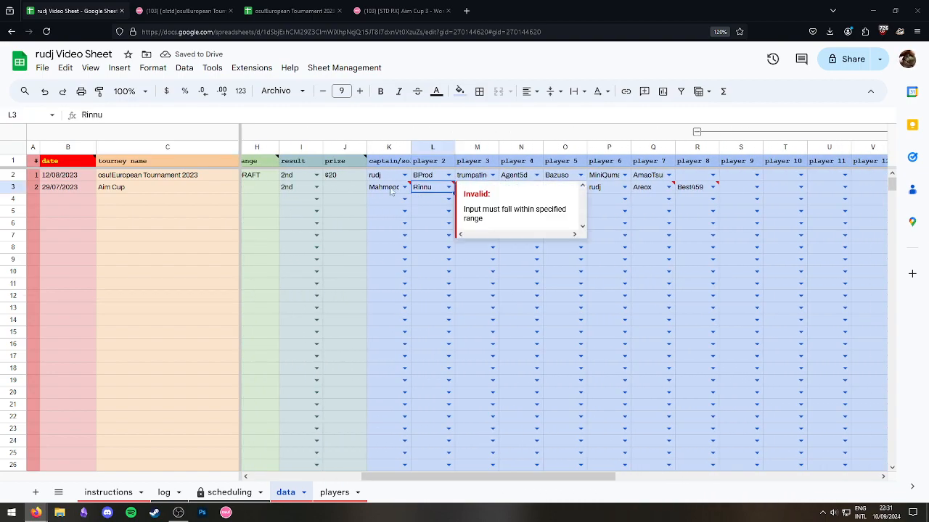
left_click(388, 187)
left_click(335, 493)
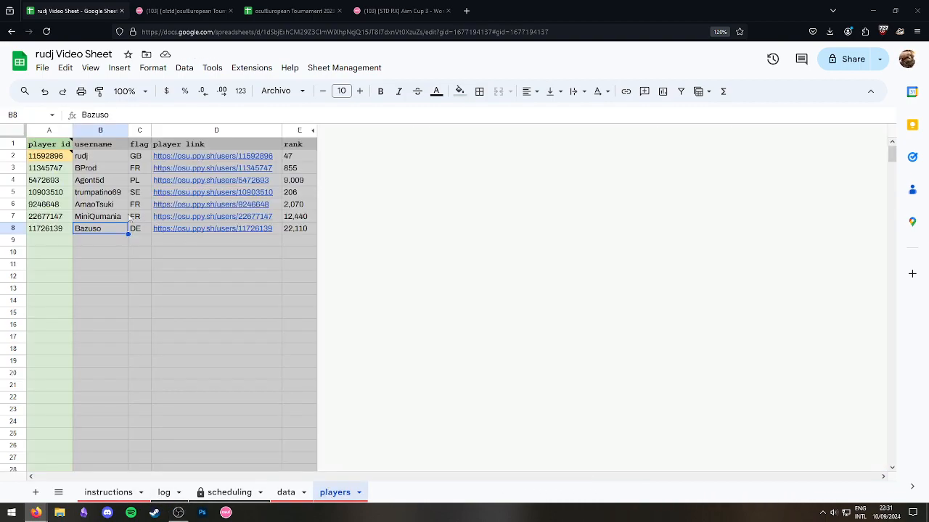
left_click(36, 239)
type("Mahmood")
left_click(285, 492)
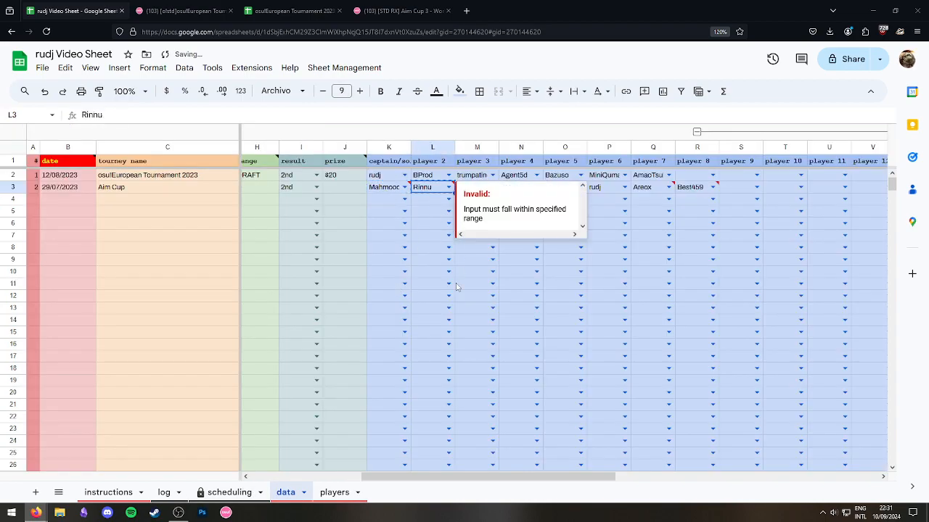
left_click(335, 493)
left_click(49, 253)
key("ctrl+z")
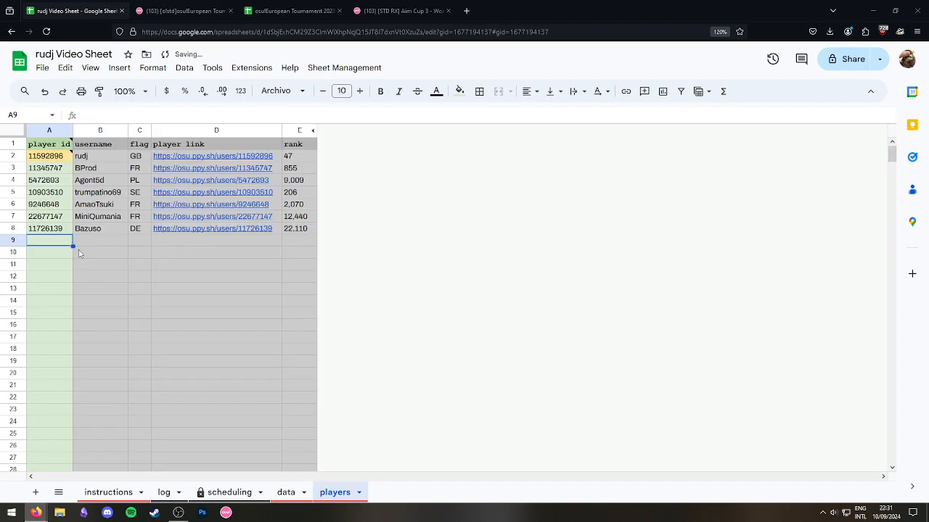
type("Rinnu")
key("Return")
Paste the captain's username from K3 into A10 and check the new player row.
left_click(285, 492)
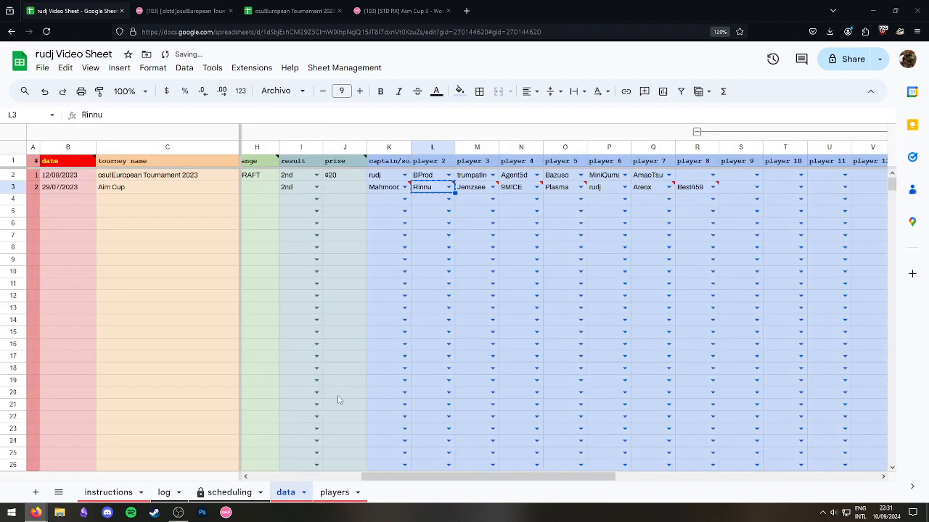
left_click(378, 187)
left_click(442, 188)
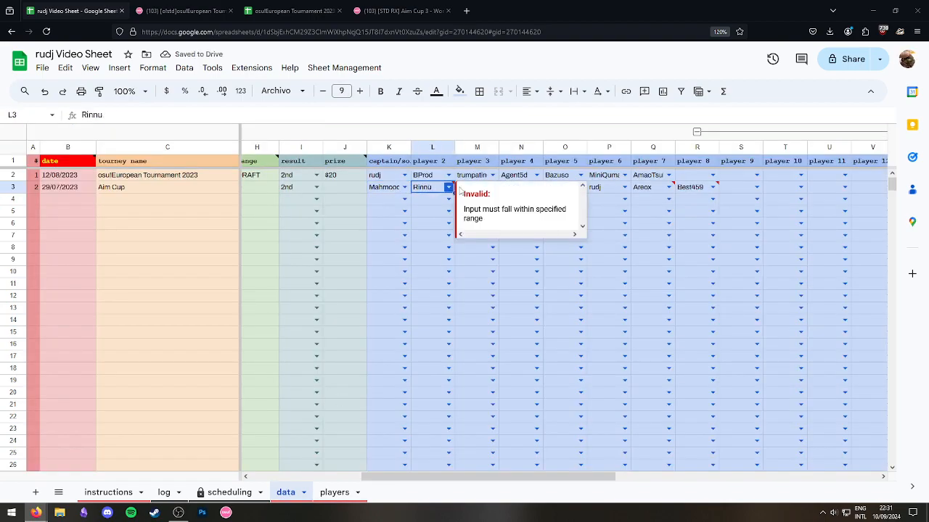
left_click(386, 190)
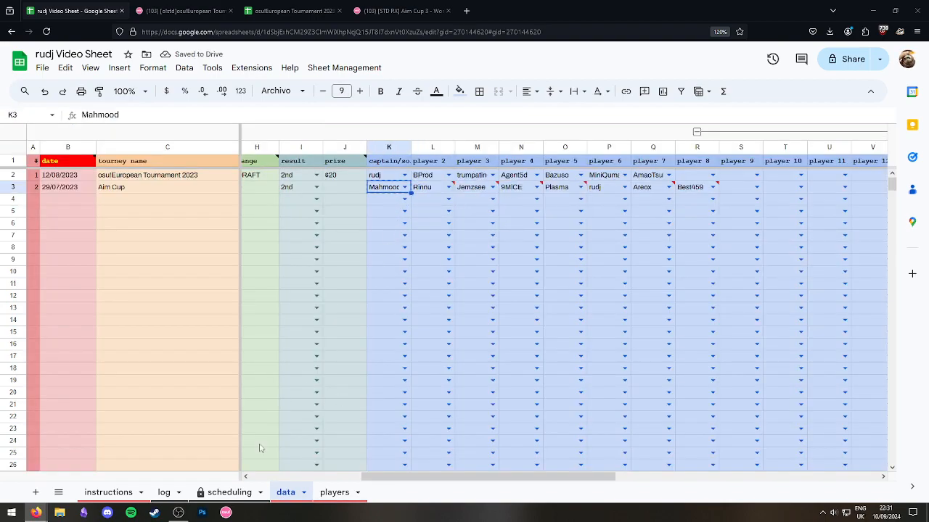
left_click(334, 493)
double_click(51, 255)
type("Mahmood")
left_click(87, 263)
left_click(58, 244)
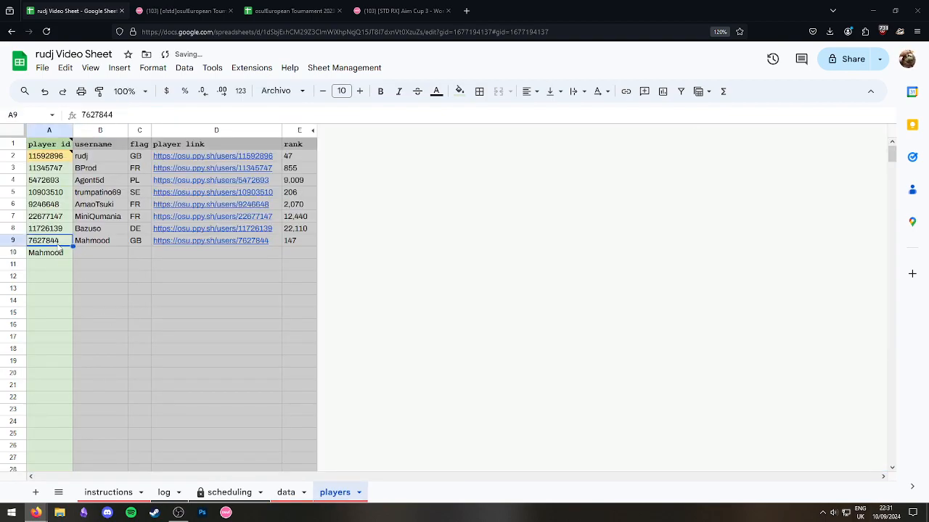
left_click(159, 303)
Cross-check the personal tourney spreadsheet and paste the copied teammate name into A9.
key("alt+Tab")
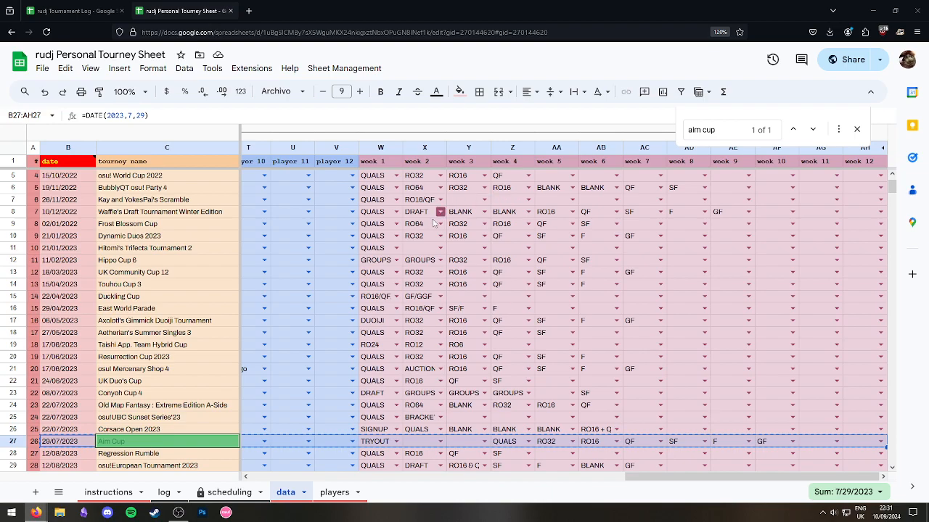
left_click(334, 493)
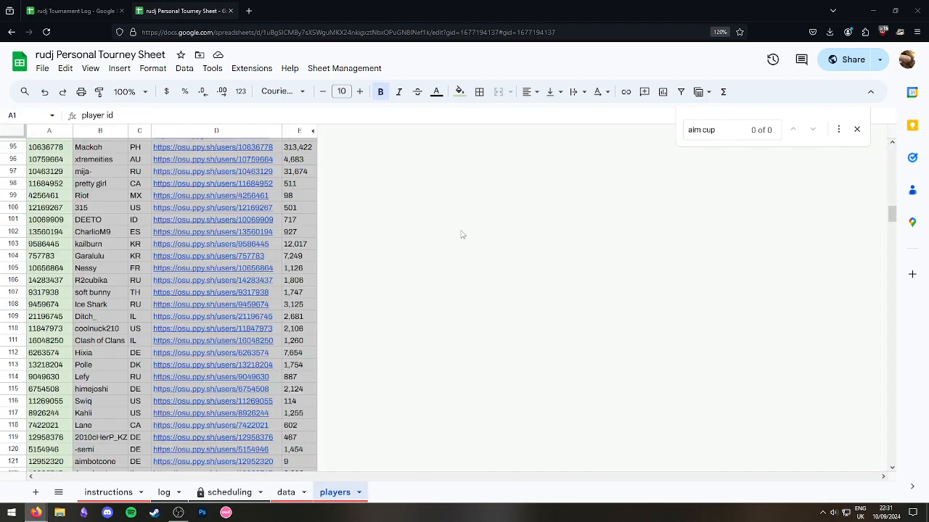
key("alt+Tab")
left_click(290, 492)
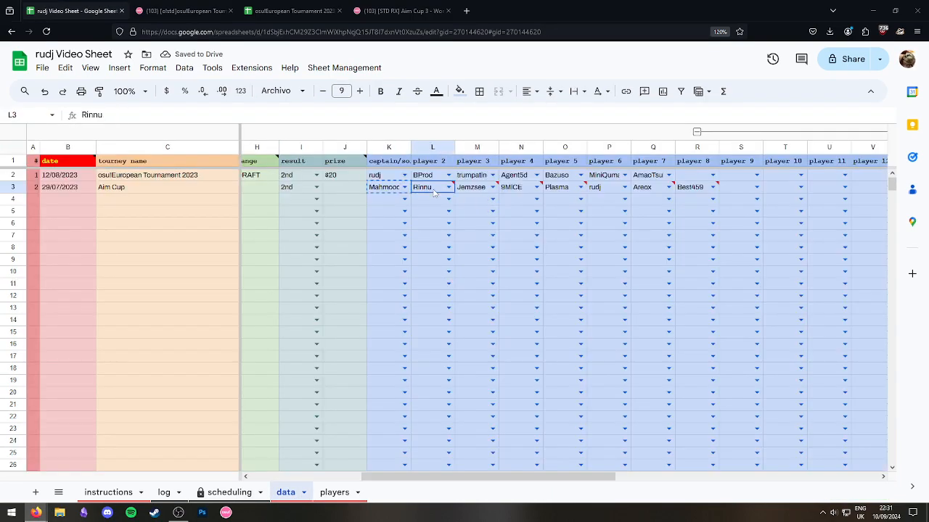
left_click(335, 492)
left_click(51, 242)
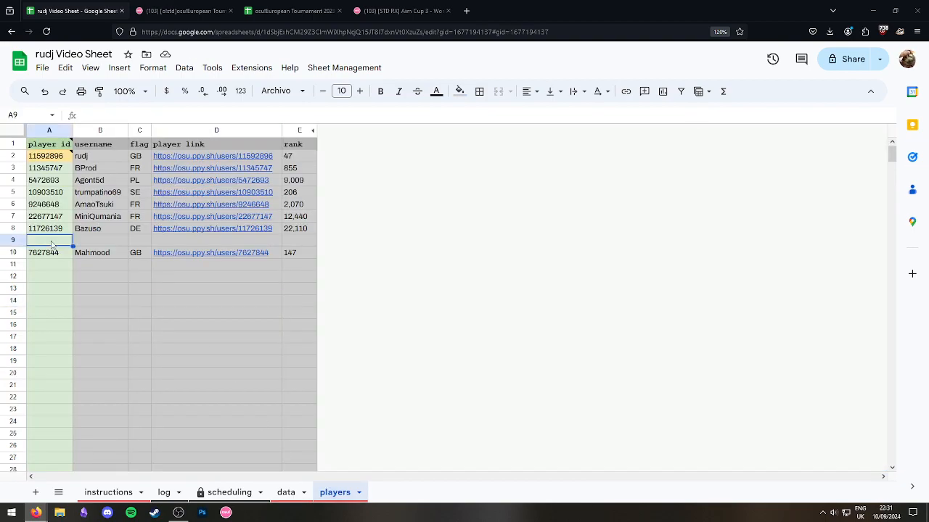
key("ctrl+v")
key("alt+Tab")
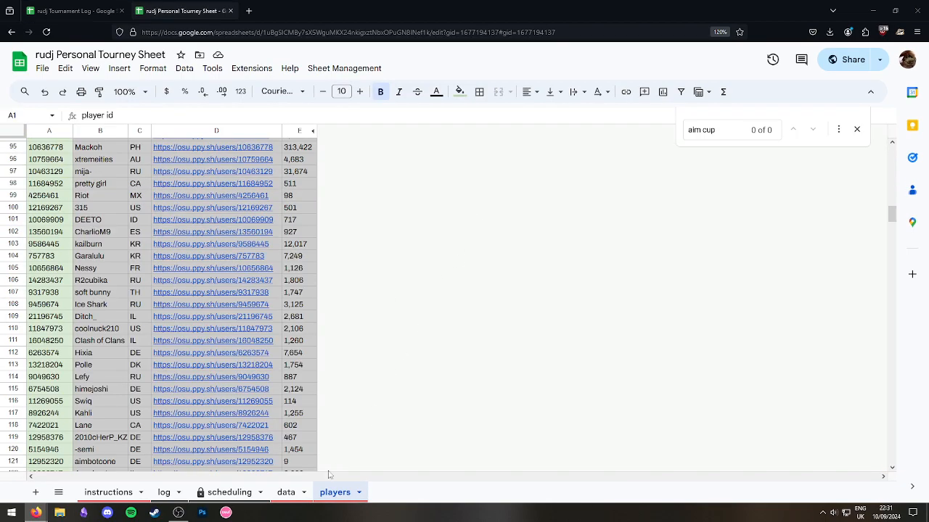
key("alt+Tab")
Add the teammates from M3 and N3 into A11 and A12 of the players tab.
left_click(286, 493)
key("Right")
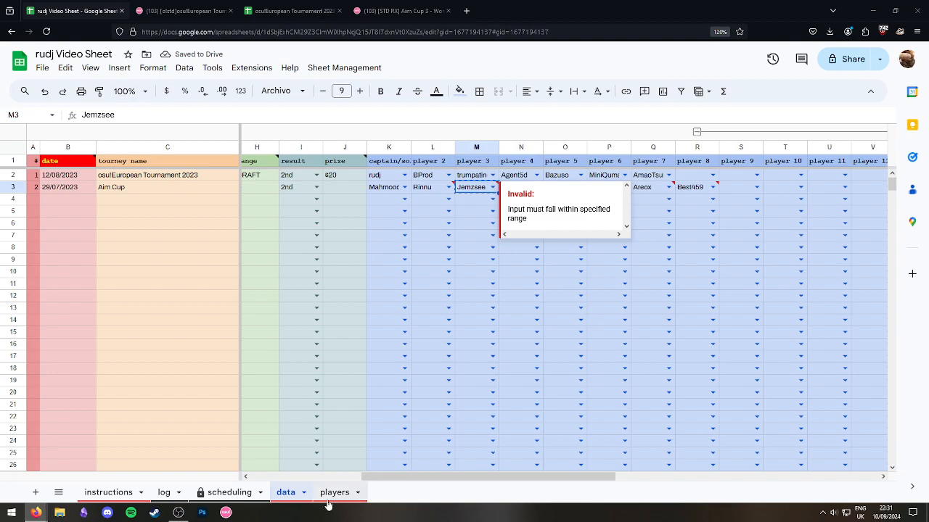
key("ctrl+c")
left_click(334, 492)
left_click(51, 269)
key("ctrl+v")
left_click(286, 493)
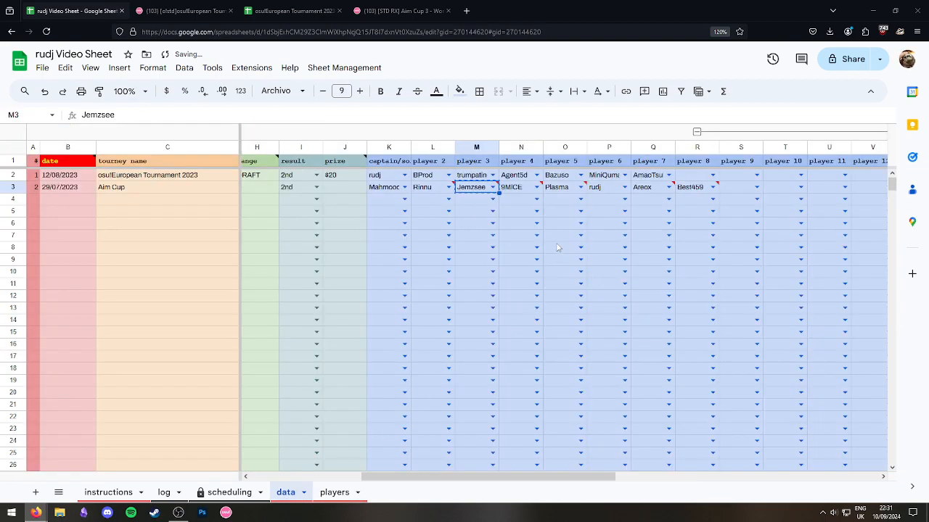
key("ctrl+c")
left_click(520, 191)
left_click(346, 495)
left_click(48, 278)
key("ctrl+v")
left_click(169, 304)
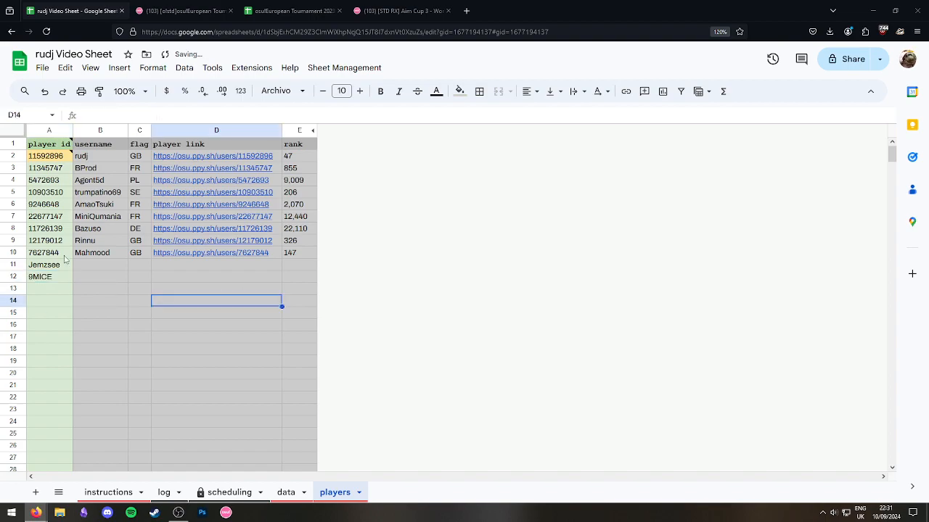
Add the teammates from O3 and Q3 into A13 and A14 of the players tab.
left_click(285, 493)
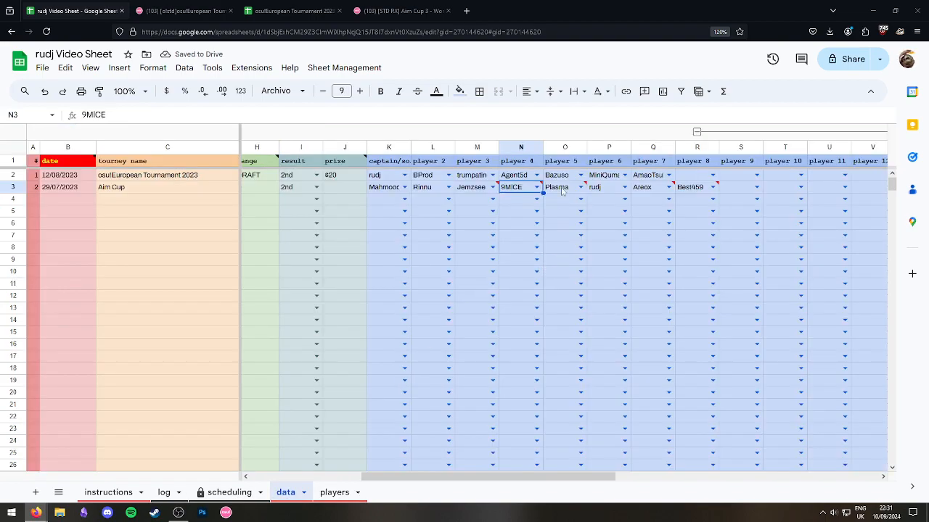
left_click(563, 188)
left_click(334, 492)
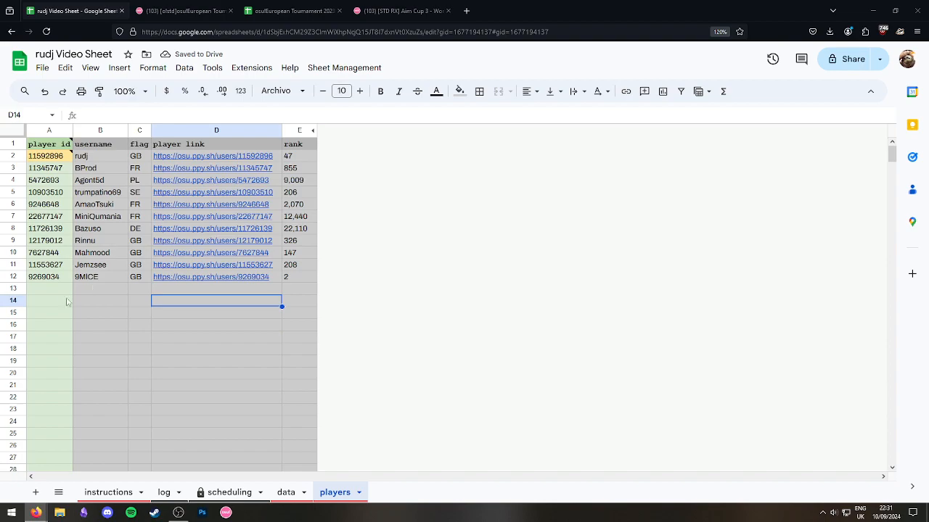
left_click(45, 289)
key("ctrl+v")
left_click(140, 316)
left_click(286, 493)
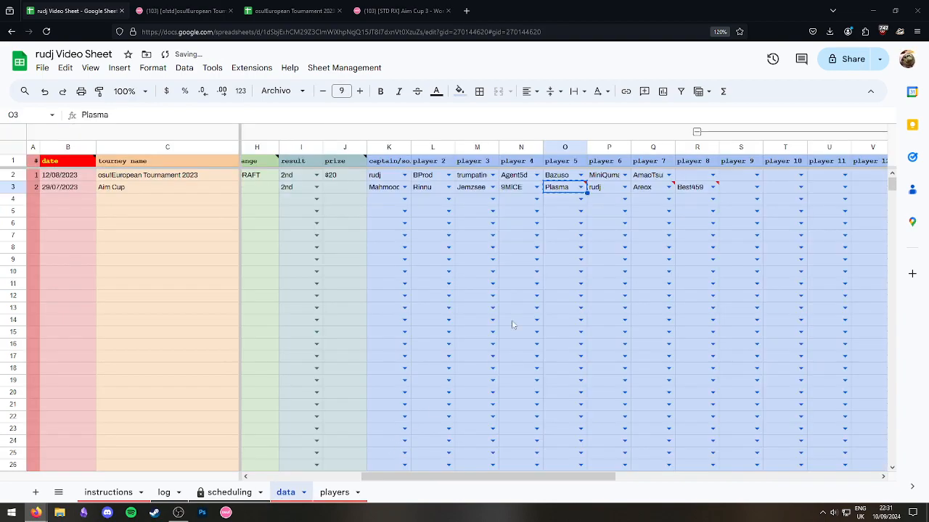
left_click(602, 187)
left_click(660, 190)
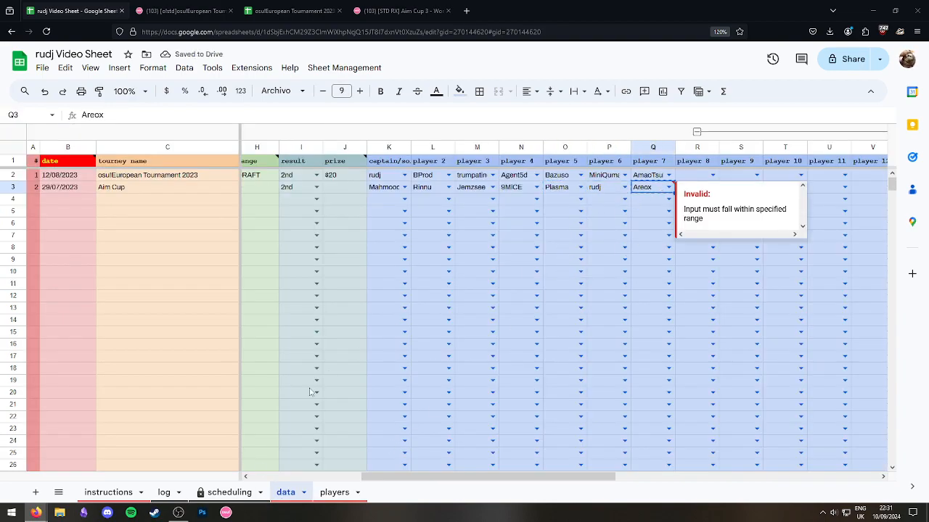
left_click(341, 492)
left_click(48, 301)
key("ctrl+v")
Add the last teammate from R3 into A15, then go to the log sheet.
left_click(285, 492)
left_click(693, 190)
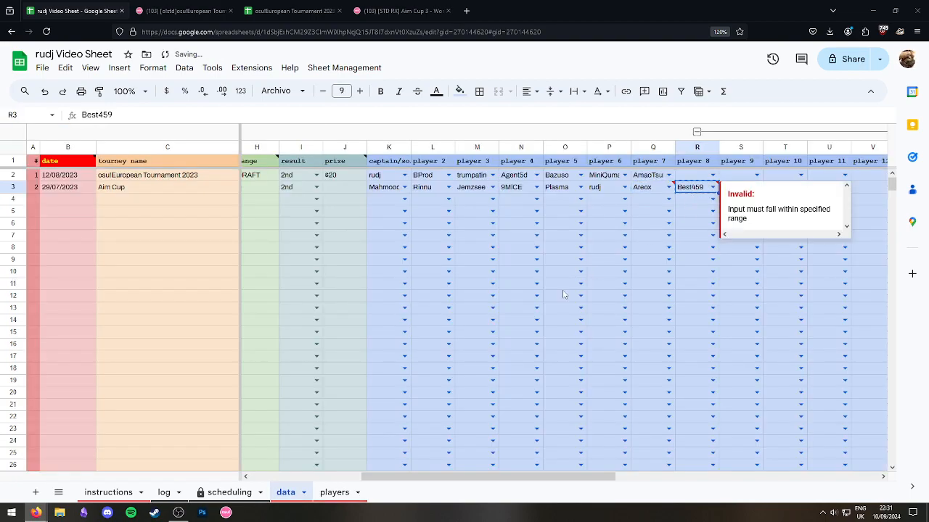
left_click(334, 492)
left_click(48, 312)
key("ctrl+v")
left_click(116, 348)
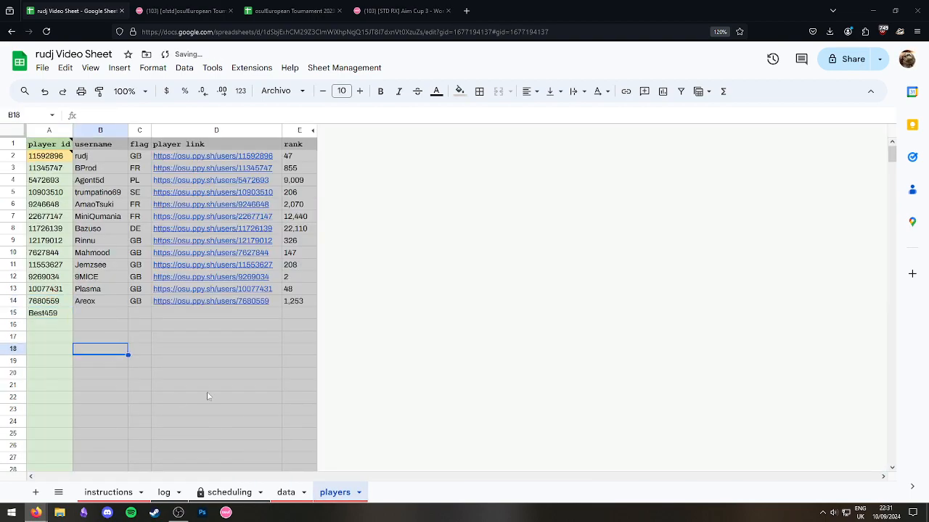
left_click(173, 493)
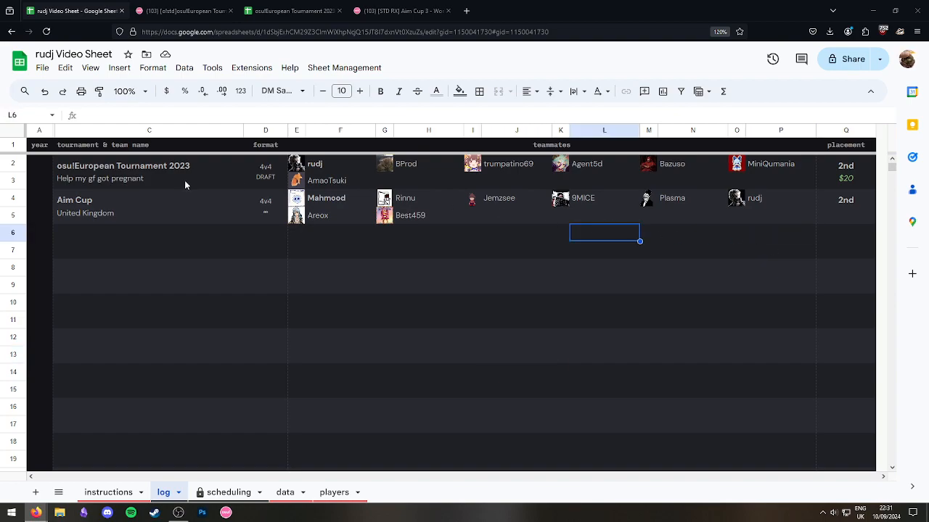
Check the Aim Cup tournament link and placement on the log sheet.
left_click(131, 203)
left_click(770, 248)
left_click(844, 215)
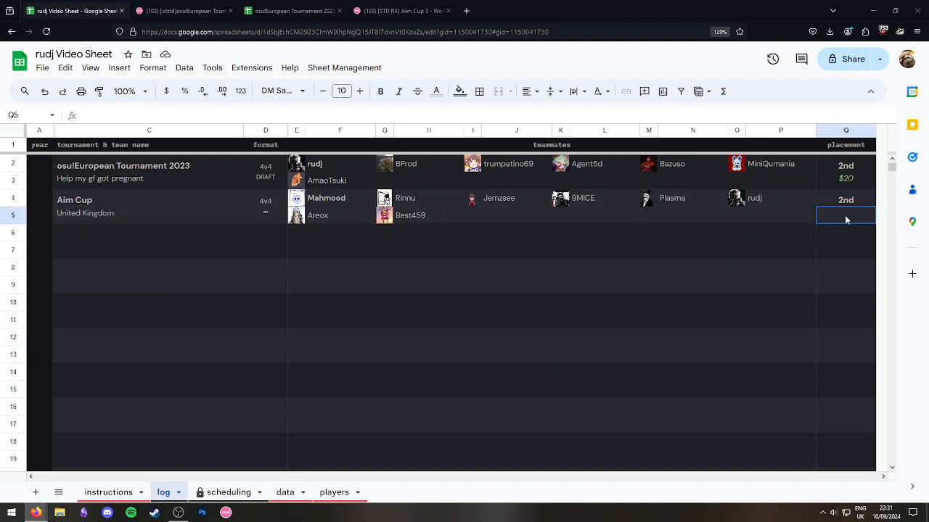
left_click(598, 305)
left_click(777, 252)
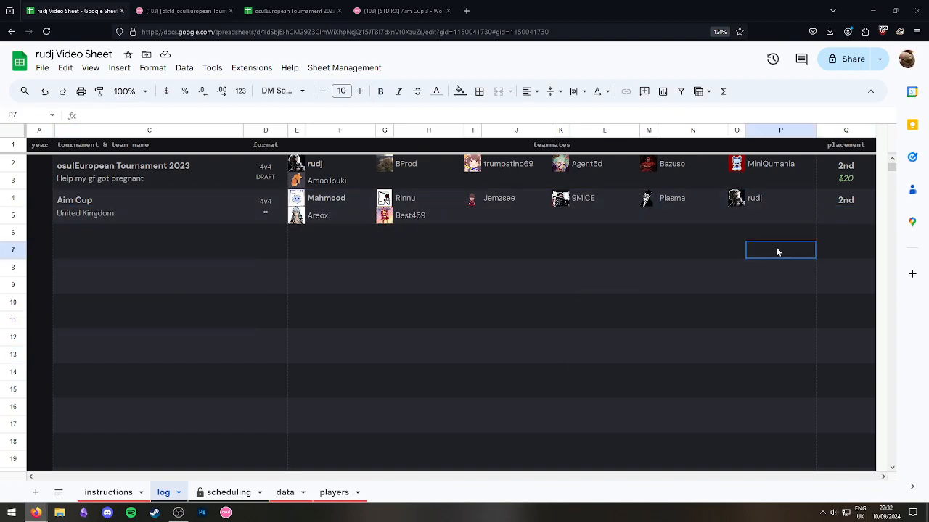
Review the Aim Cup entry on the scheduling sheet, comparing it with the log.
left_click(225, 493)
left_click(164, 492)
left_click(225, 493)
left_click(164, 493)
left_click(224, 492)
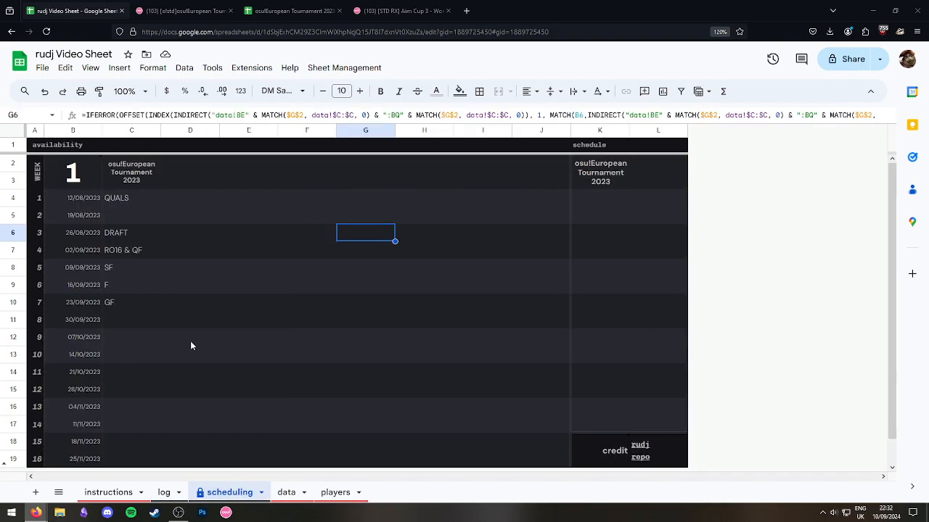
left_click(209, 235)
left_click(112, 200)
left_click(276, 240)
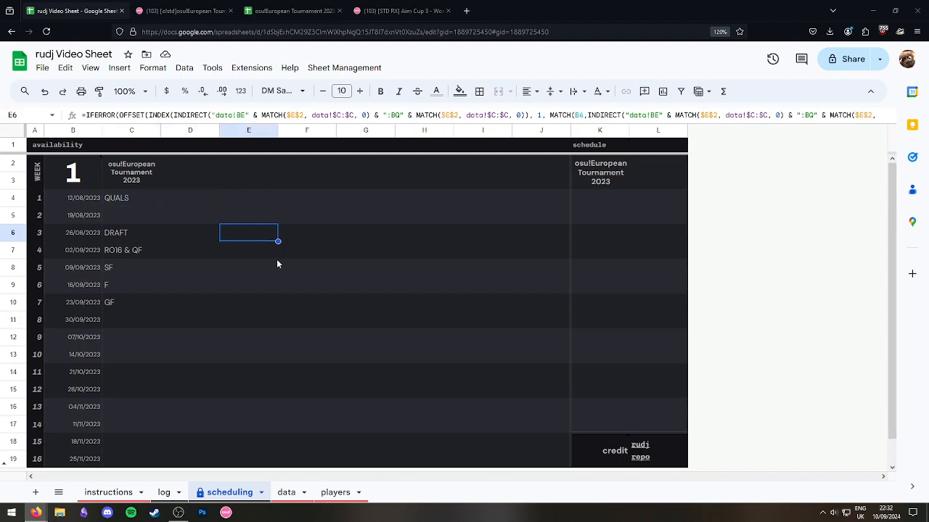
Return to the data sheet and select the Aim Cup date in B3.
left_click(286, 492)
left_click(119, 222)
left_click(69, 190)
left_click(154, 237)
left_click(78, 190)
left_click(154, 259)
left_click(60, 187)
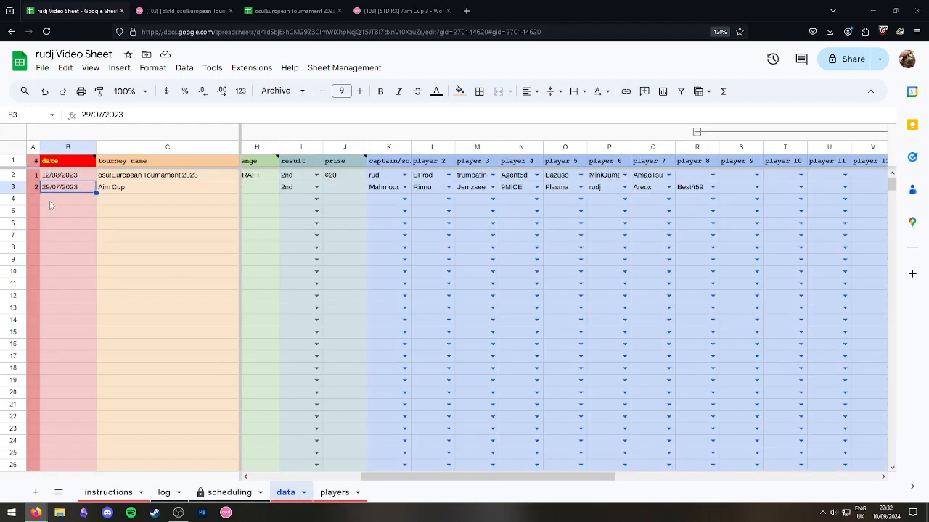
Copy the Aim Cup row 3, through the week columns, into row 4.
left_click(127, 239)
left_click(68, 189)
left_click(709, 187, "shift")
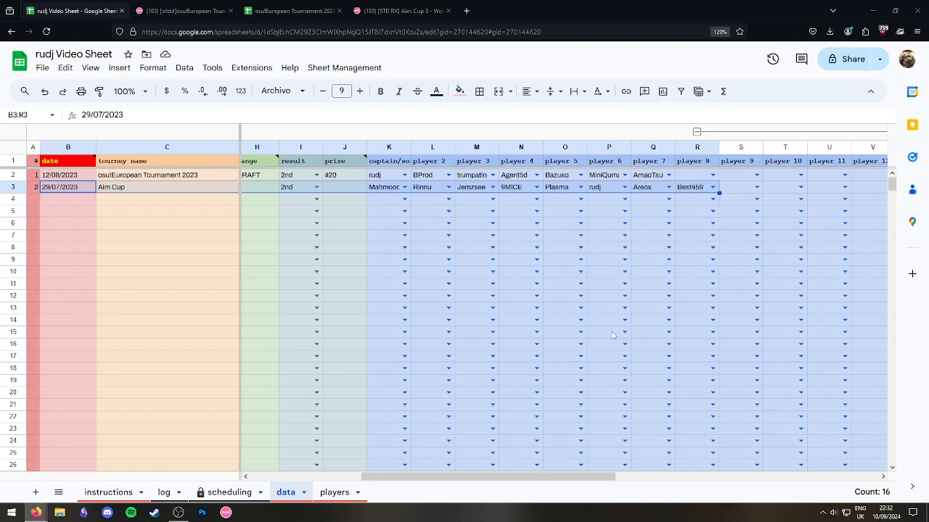
left_click_drag(439, 476, 704, 476)
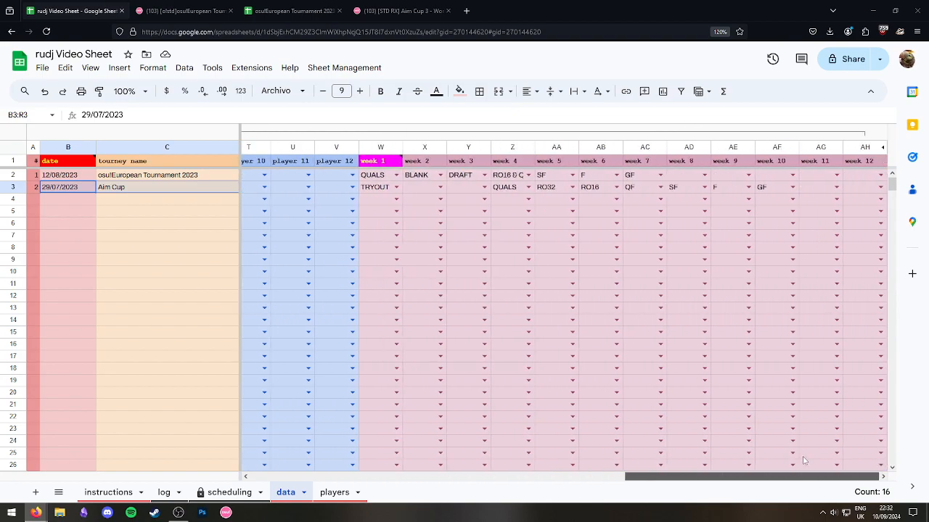
left_click(763, 188, "shift")
left_click(65, 200)
key("ctrl+v")
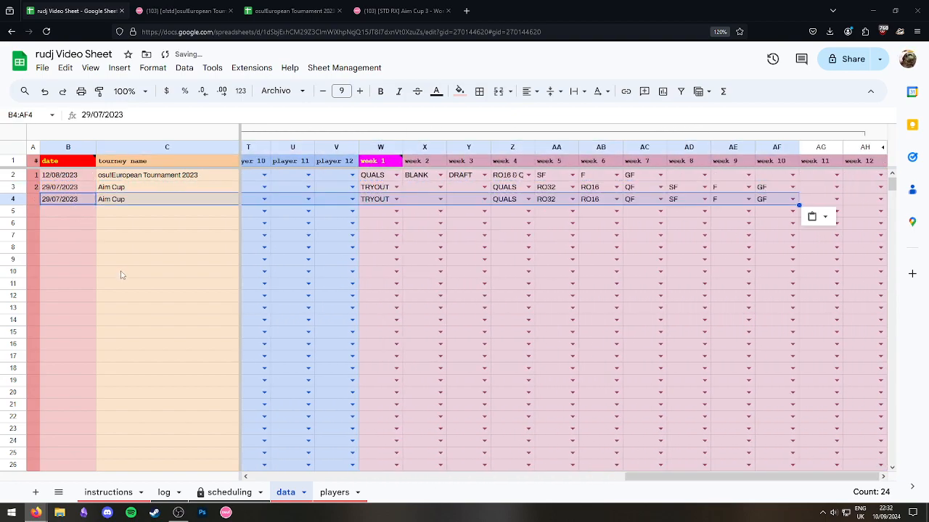
left_click(122, 271)
Copy the osu!European Tournament 2023 row from row 2 into row 3.
left_click(72, 180)
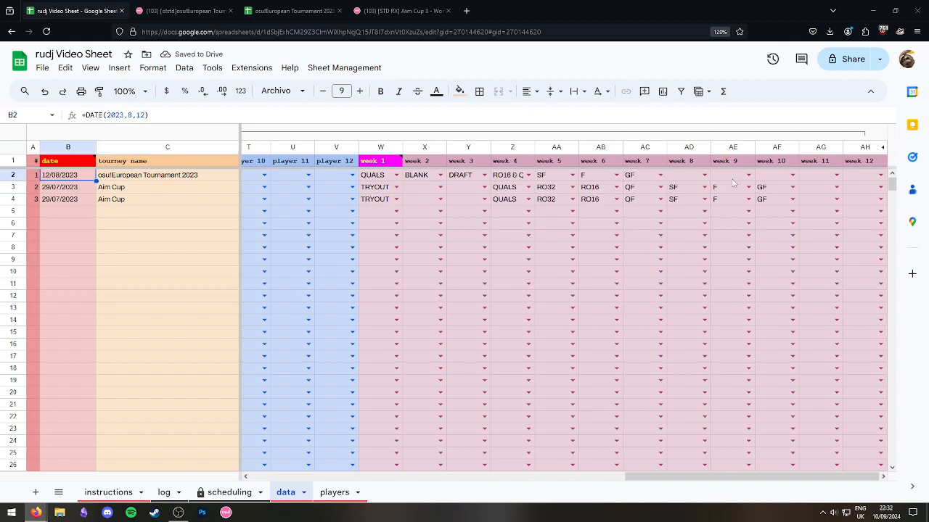
left_click(857, 177, "shift")
left_click(71, 186)
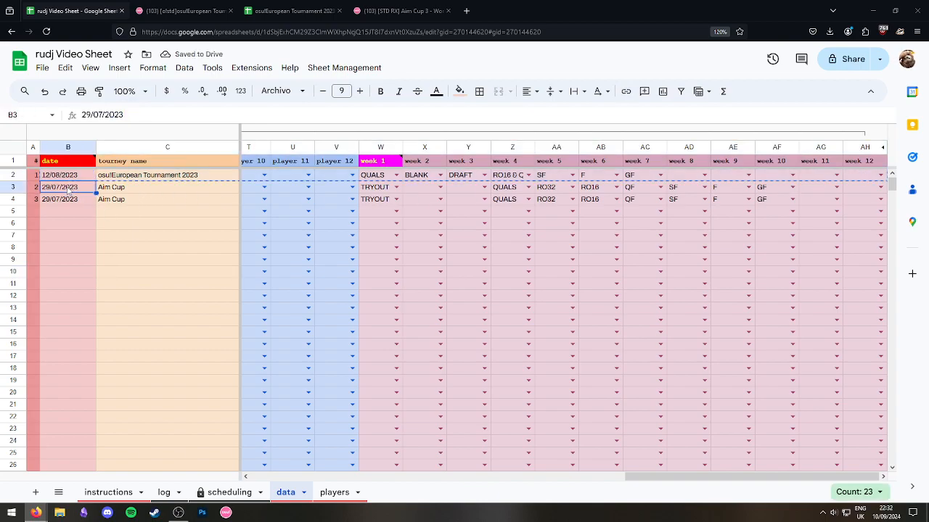
key("ctrl+v")
key("Down")
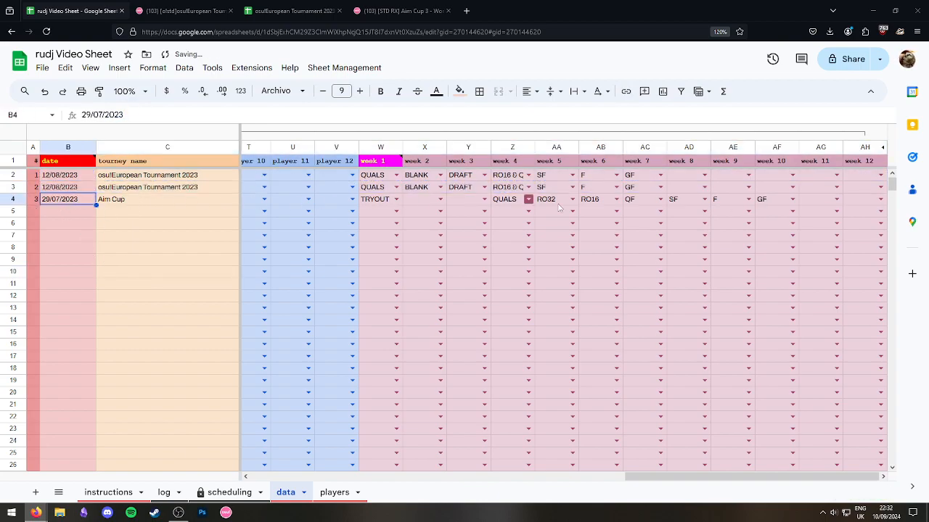
Paste the Aim Cup row from row 4 over row 2 and clear the row 4 duplicate.
left_click(835, 203, "shift")
left_click(865, 205, "shift")
key("ctrl+c")
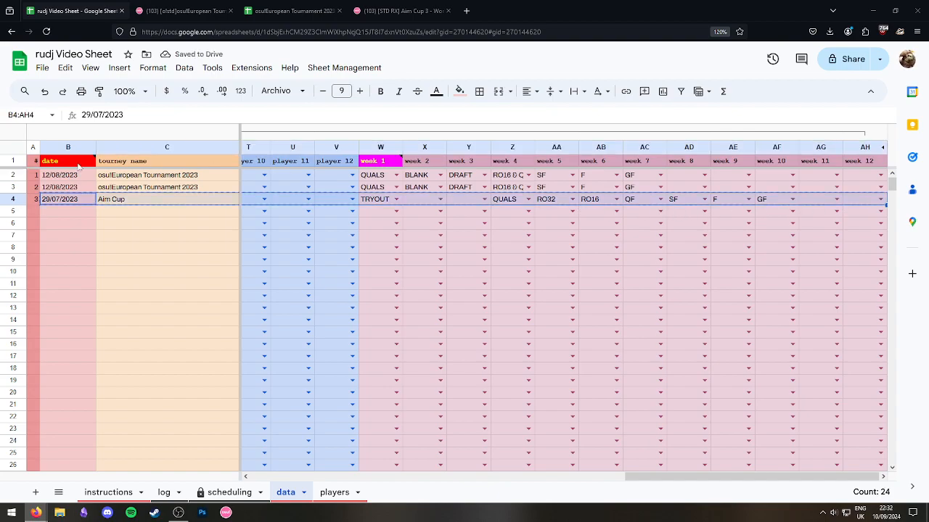
left_click(62, 176)
key("ctrl+v")
scroll(72, 207, "left", 5)
left_click_drag(69, 198, 927, 200)
key("Delete")
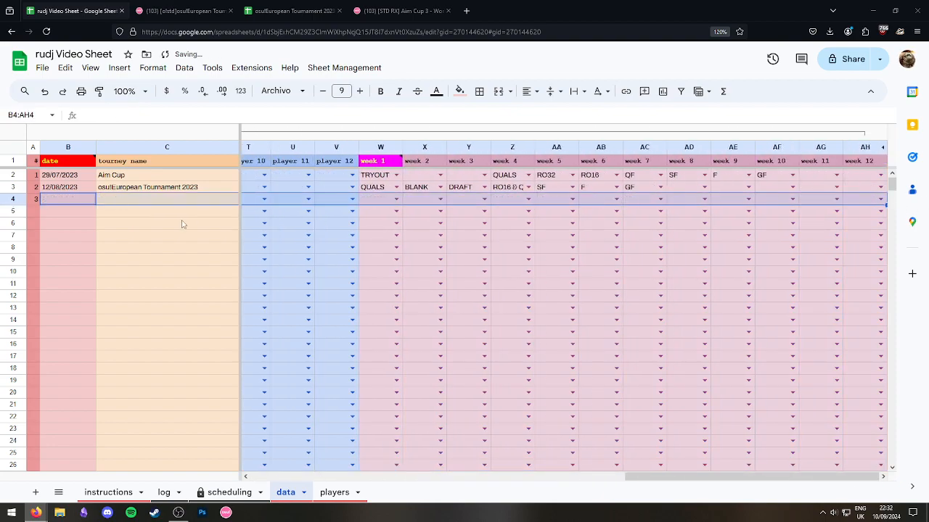
left_click(82, 238)
left_click(69, 203)
Check the week number note and compare the two tournament dates in B2 and B3.
left_click(333, 493)
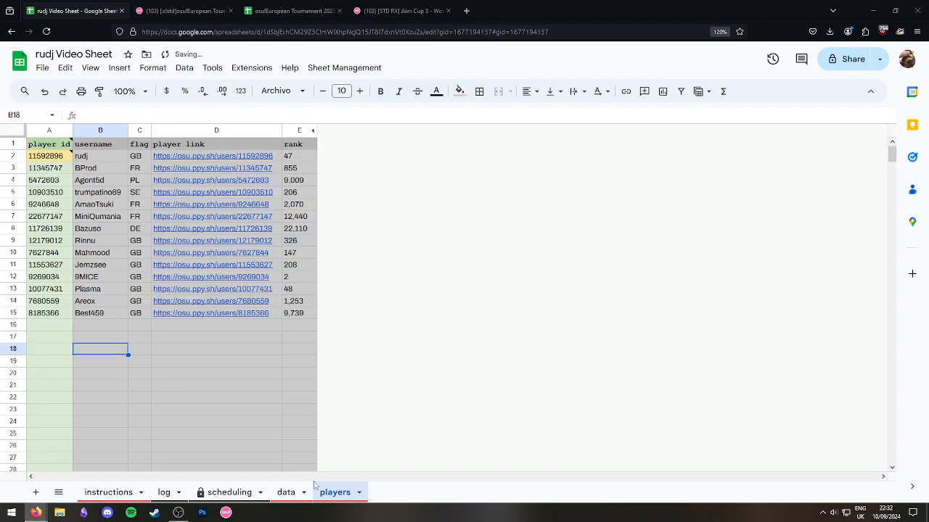
left_click(286, 492)
left_click(214, 493)
left_click(89, 185)
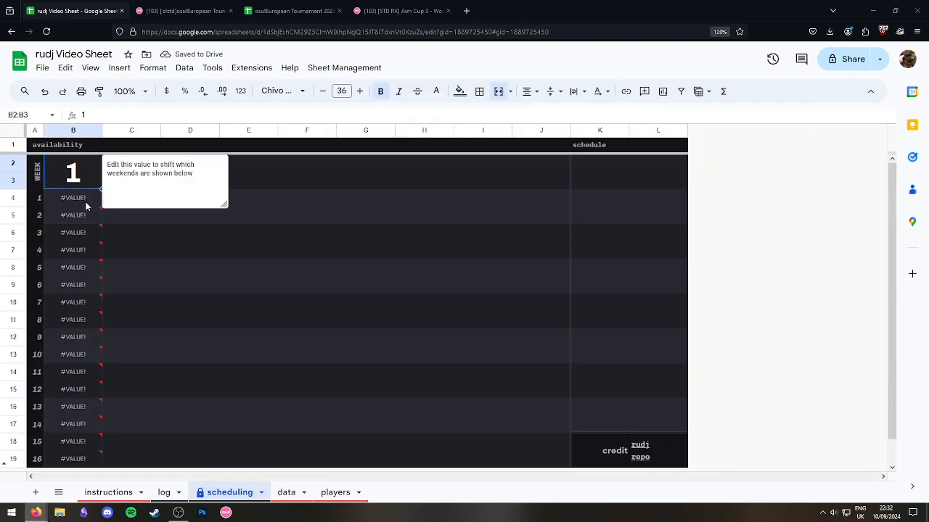
left_click(286, 492)
left_click(122, 203)
left_click(72, 178)
left_click(74, 198)
left_click(73, 179)
left_click(73, 190)
left_click(75, 180)
left_click(75, 191)
left_click(74, 180)
left_click(72, 190)
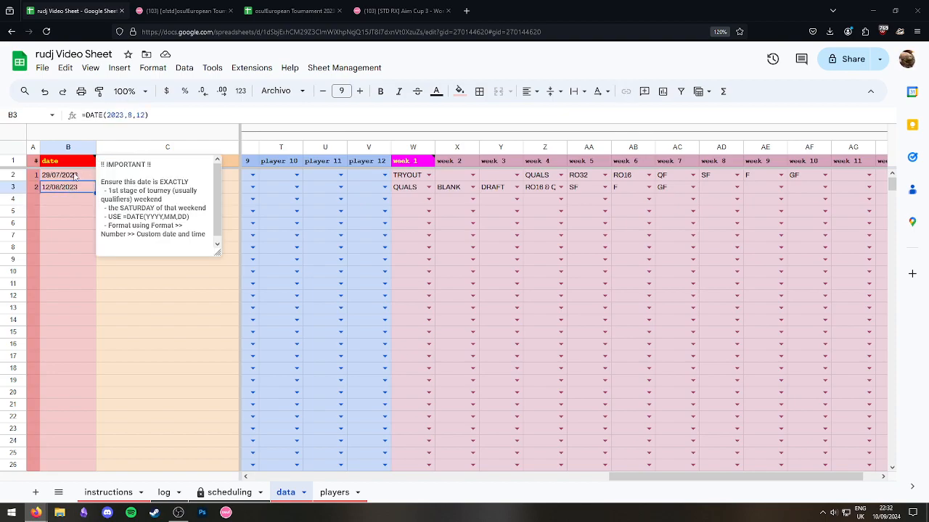
Enter a DATE formula in B2 so the Aim Cup date reads 7/8/2023, then view the log sheet.
left_click(75, 176)
mouse_move(82, 164)
type("=DA")
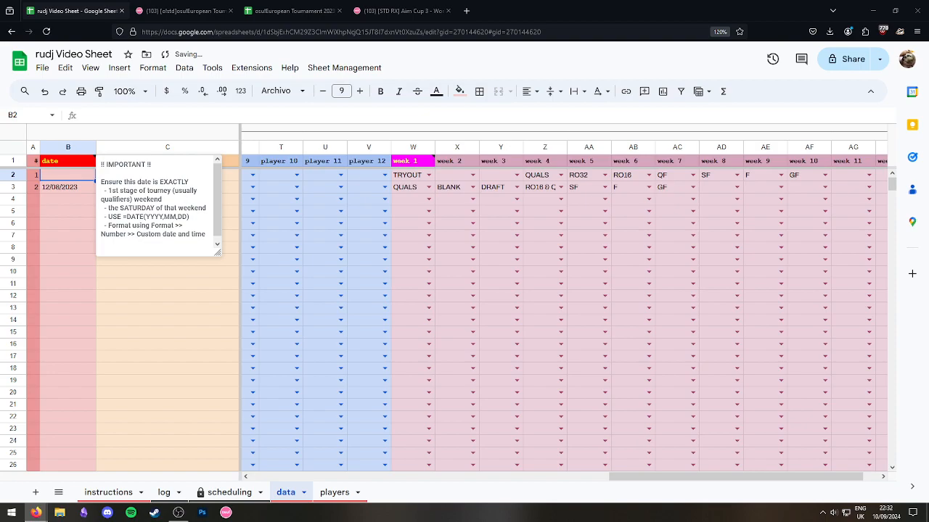
type("TE()")
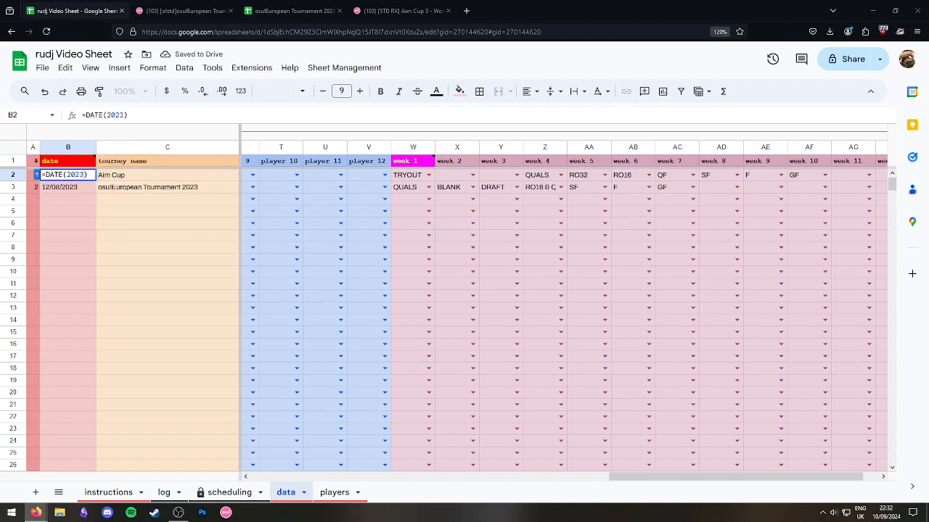
type("2023,08")
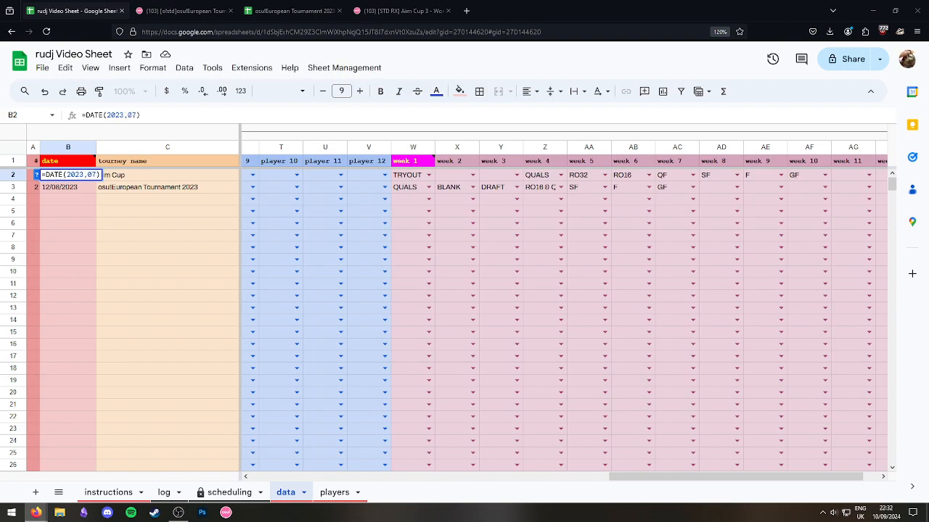
type(",08")
key("Return")
left_click(81, 212)
left_click(72, 180)
left_click(164, 493)
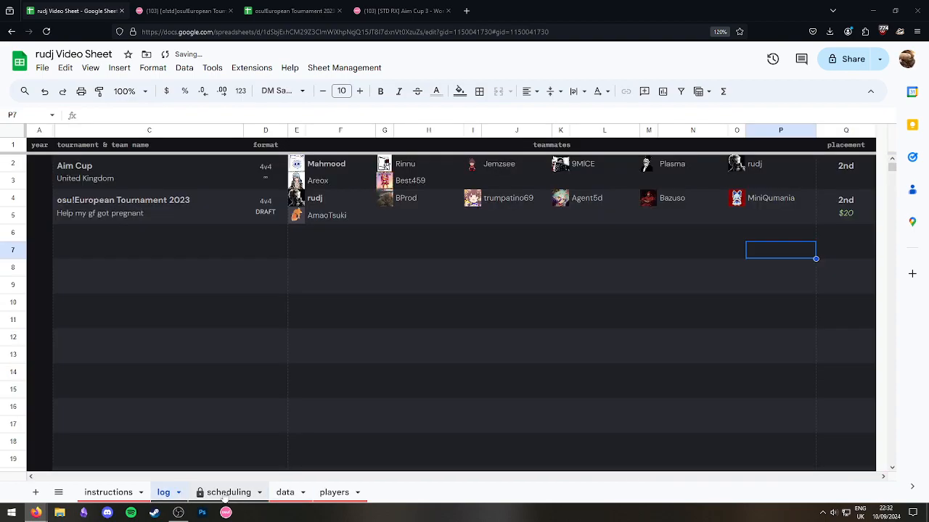
Inspect cells on the scheduling sheet, including the formula behind the DRAFT entry.
left_click(229, 493)
left_click(190, 232)
left_click(246, 250)
left_click(130, 202)
left_click(289, 270)
left_click(140, 253)
left_click(241, 254)
left_click(190, 285)
left_click(405, 248)
left_click(145, 208)
left_click(182, 318)
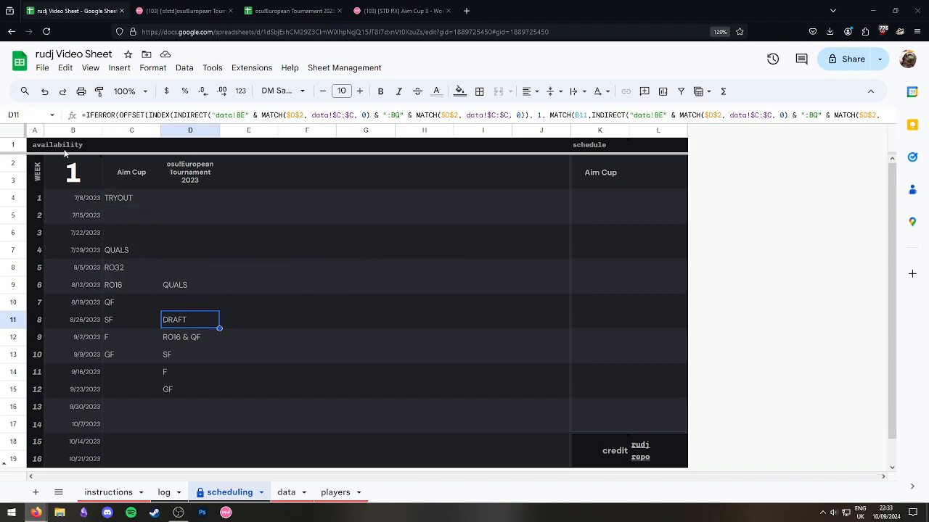
Select the weekly schedule area, glance at the log, then select the week dates and tournament stages.
left_click_drag(33, 145, 225, 450)
left_click(239, 372)
left_click(164, 493)
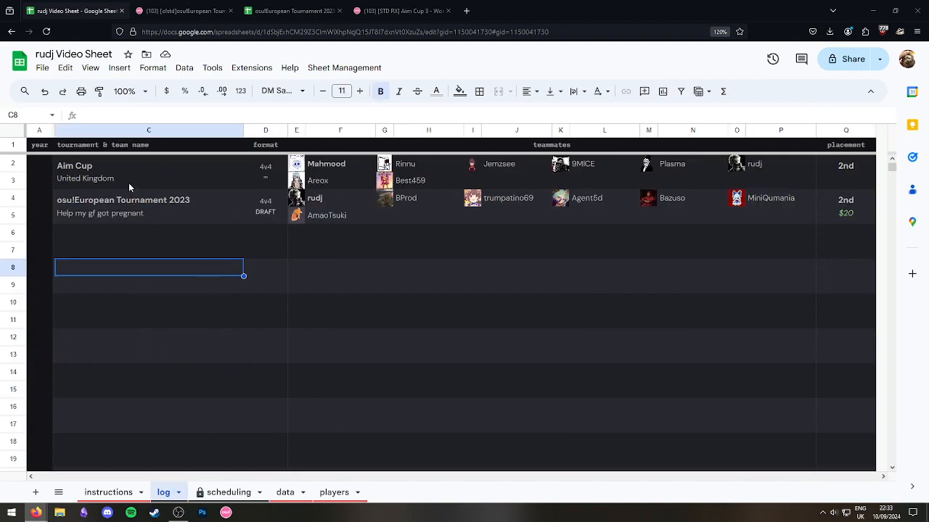
left_click(226, 492)
left_click(247, 249)
left_click_drag(73, 172, 204, 475)
left_click(307, 372)
Read through the instructions sheet, highlighting the rule about locked cells.
left_click(122, 494)
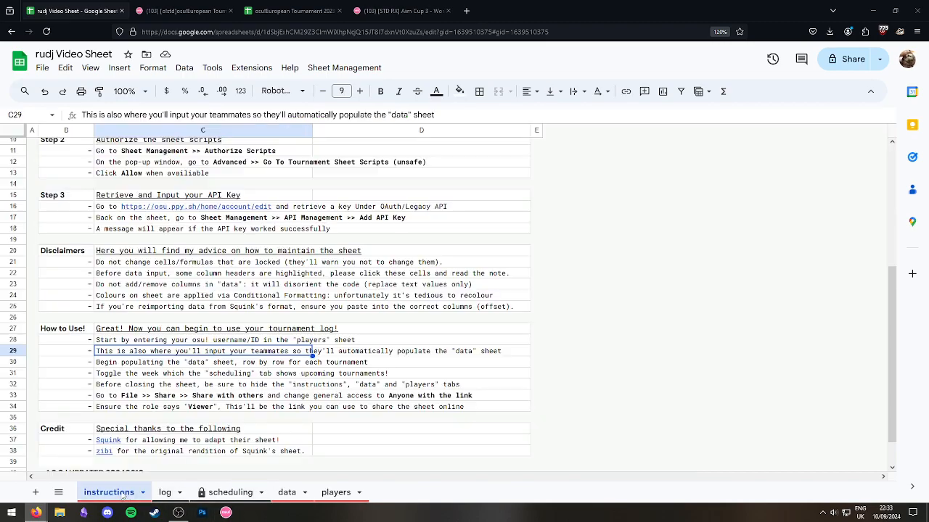
scroll(338, 310, "down", 1)
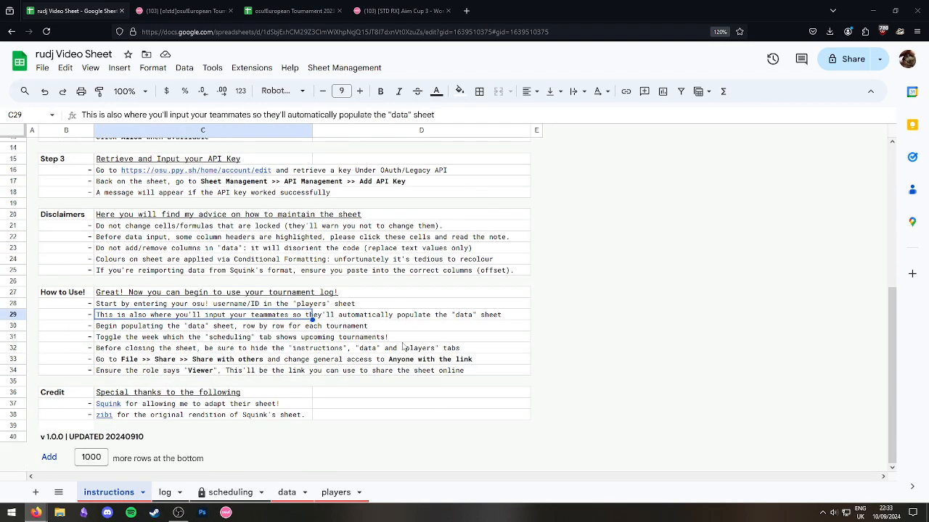
scroll(395, 338, "up", 4)
scroll(326, 269, "down", 4)
left_click(153, 216)
left_click(147, 281)
left_click(154, 217)
left_click(160, 227)
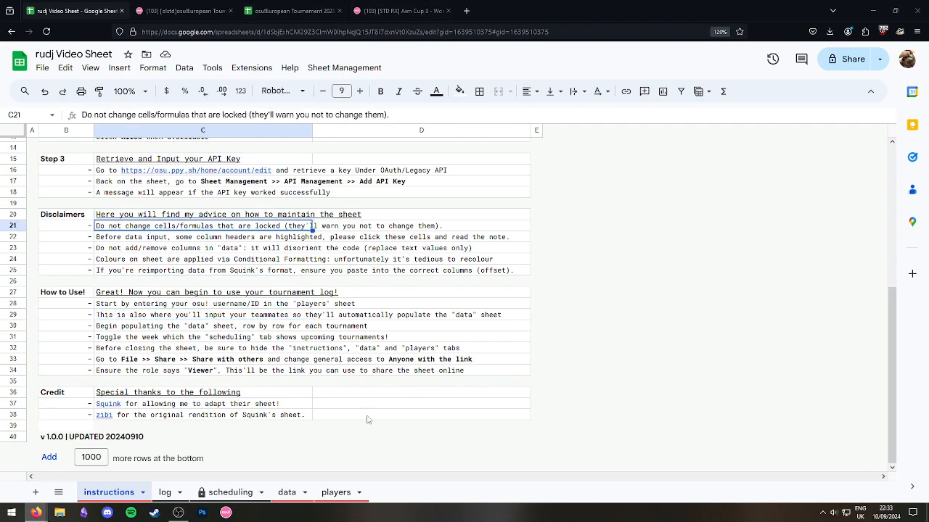
On the log sheet, show the captain's profile link and try editing locked cell F8, dismissing the protection warning.
left_click(164, 493)
left_click(224, 493)
left_click(158, 493)
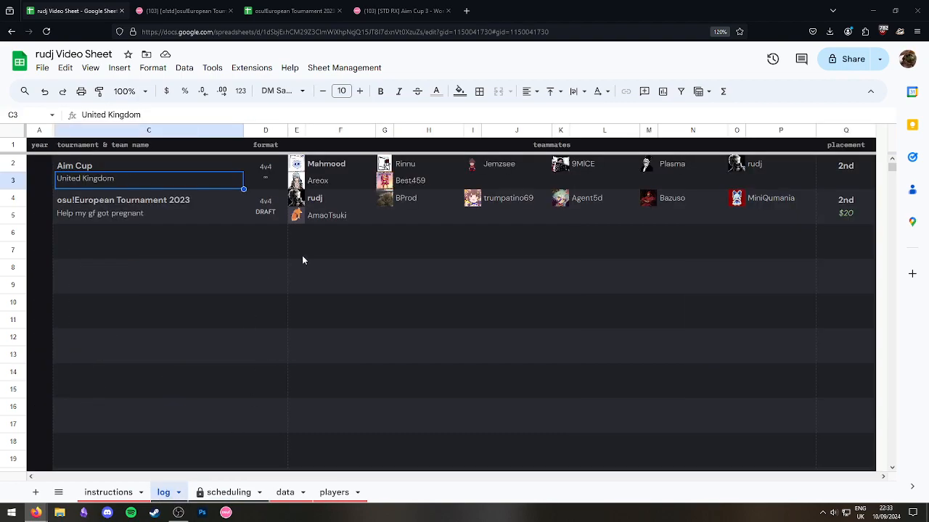
left_click(349, 241)
left_click(334, 181)
left_click(334, 166)
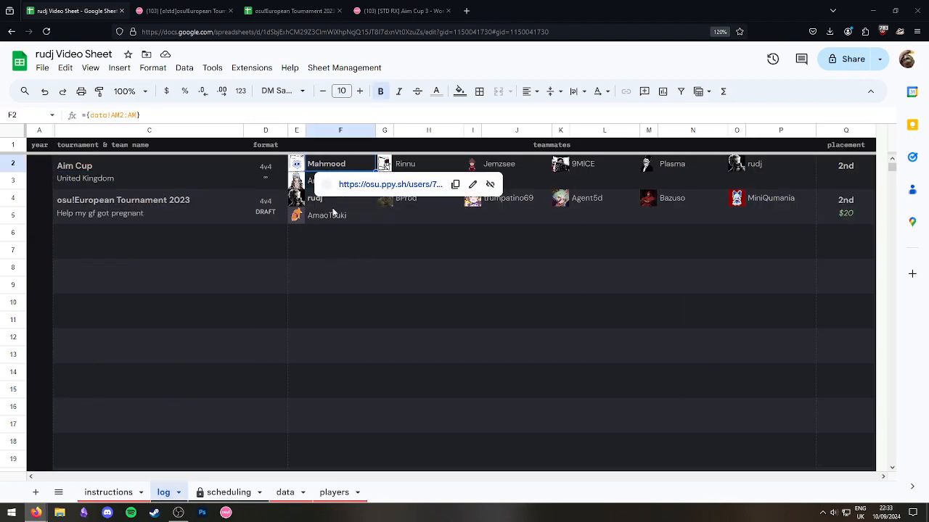
left_click(327, 291)
left_click(335, 271)
double_click(339, 269)
left_click(419, 341)
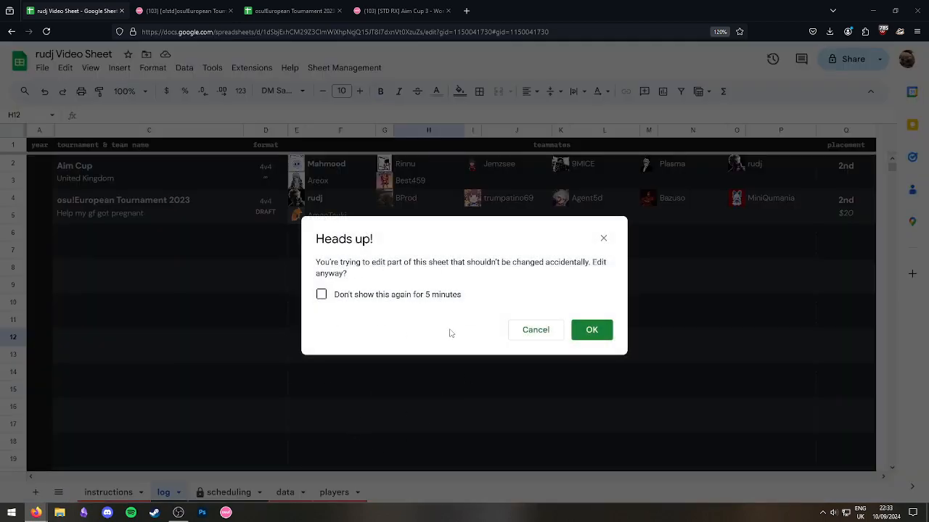
left_click(542, 333)
Point out the instructions about not adding columns and about highlighted headers.
left_click(109, 493)
left_click(174, 248)
left_click(174, 239)
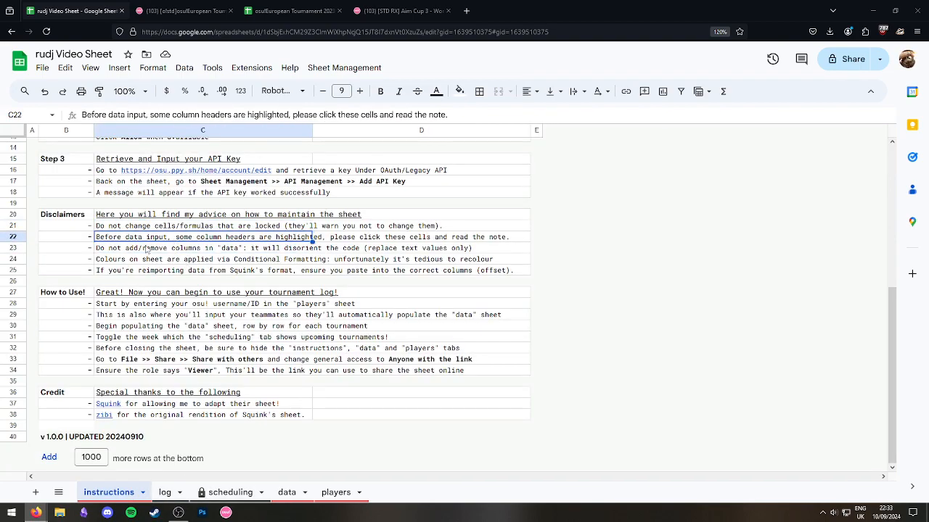
On the data sheet, show the notes on the date header and the week 1 header.
key("ctrl+shift+Page_Down")
key("ctrl+shift+Page_Down")
key("ctrl+shift+Page_Down")
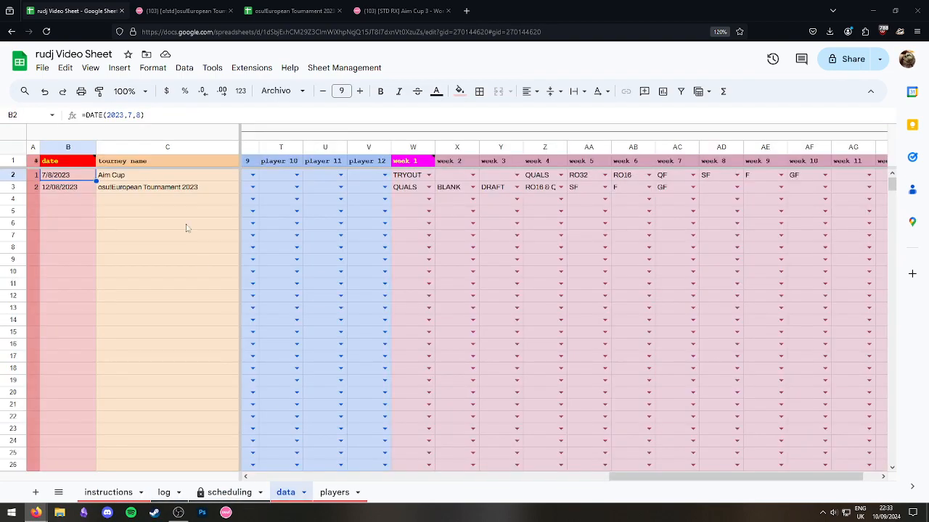
left_click(81, 165)
left_click(414, 163)
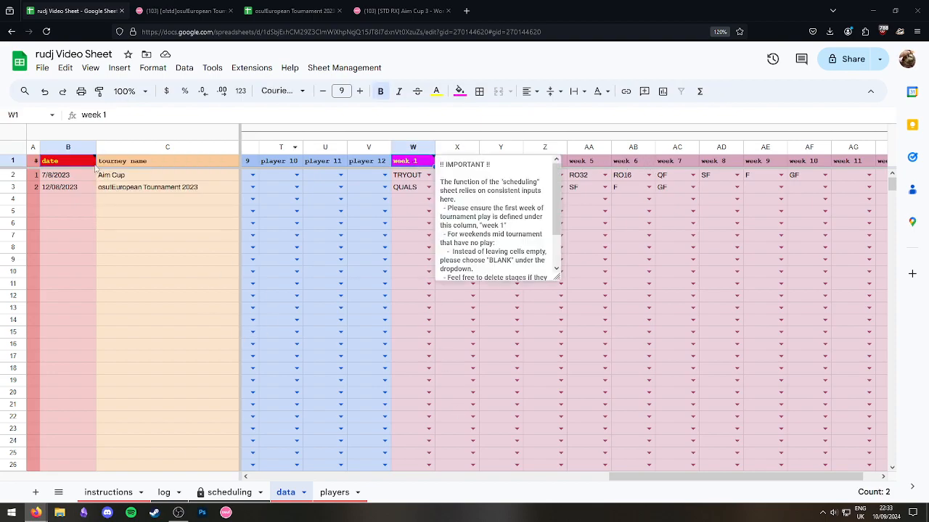
Browse the players, scheduling, log and instructions sheets, revisiting the no-added-columns rule, then return to data.
left_click_drag(674, 477, 276, 477)
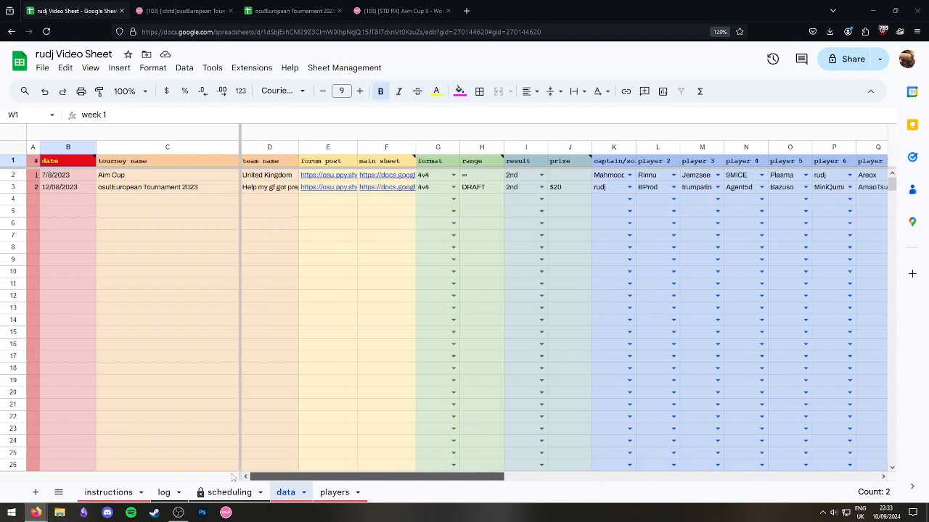
left_click(132, 225)
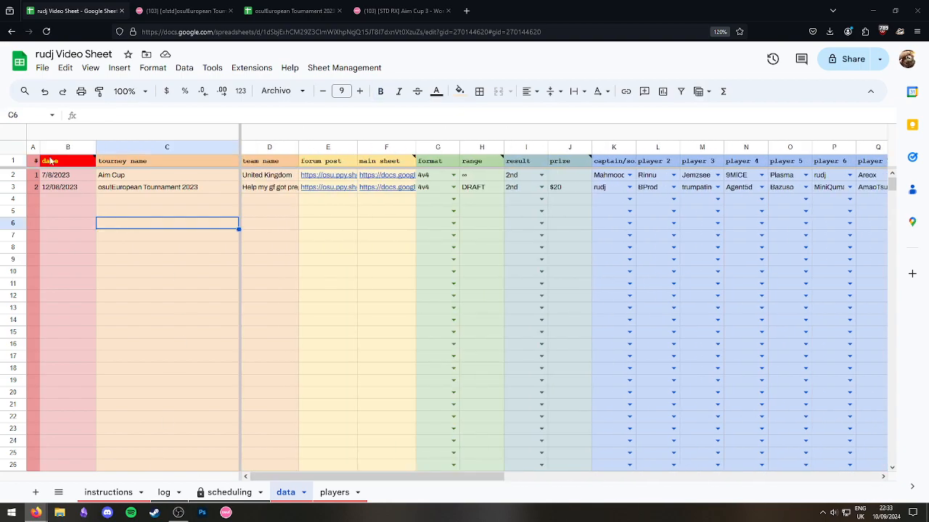
left_click(334, 491)
left_click(228, 492)
left_click(164, 491)
left_click(130, 489)
left_click(152, 249)
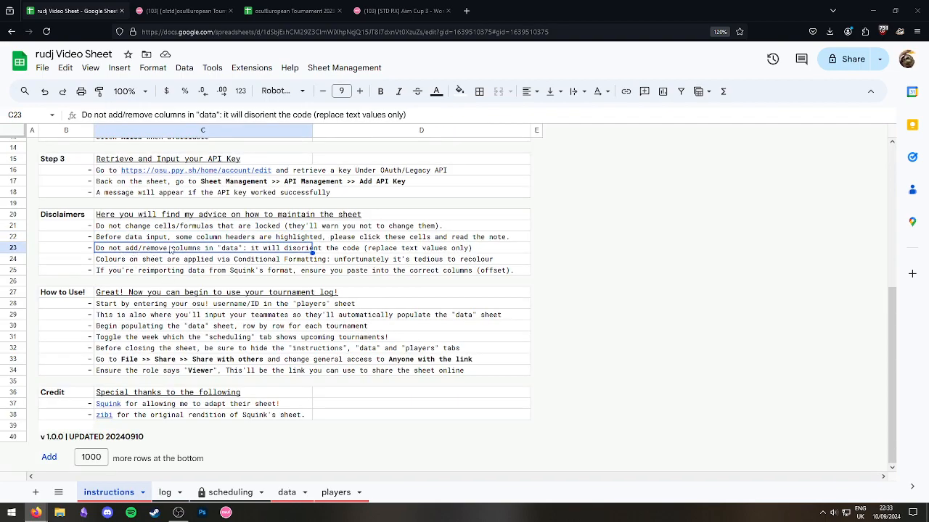
left_click(288, 491)
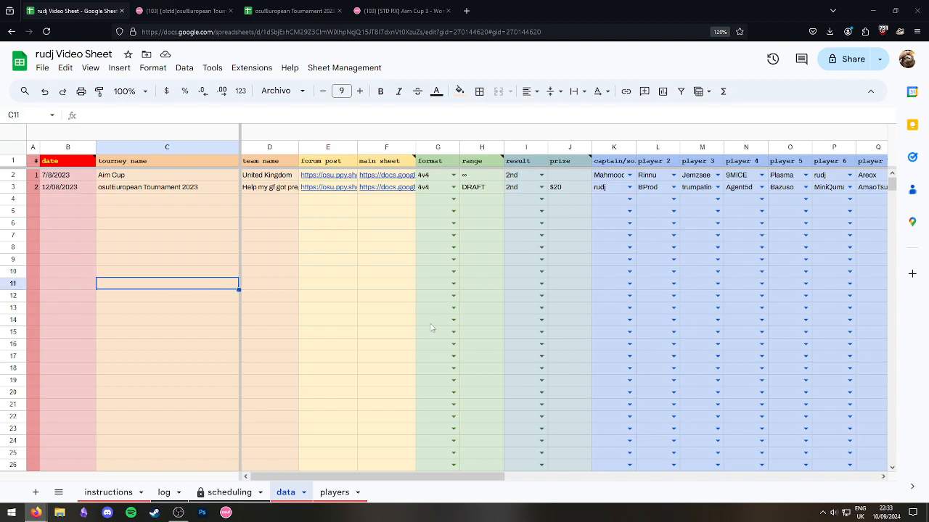
Insert one blank row below row 11 on the data sheet and confirm the protected-range warning.
left_click(122, 299)
left_click(23, 272)
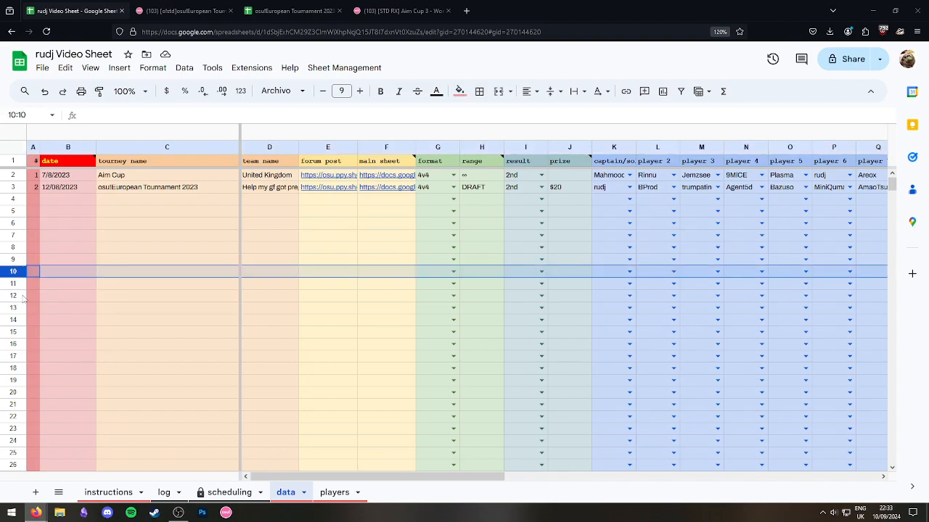
left_click(19, 286, "shift")
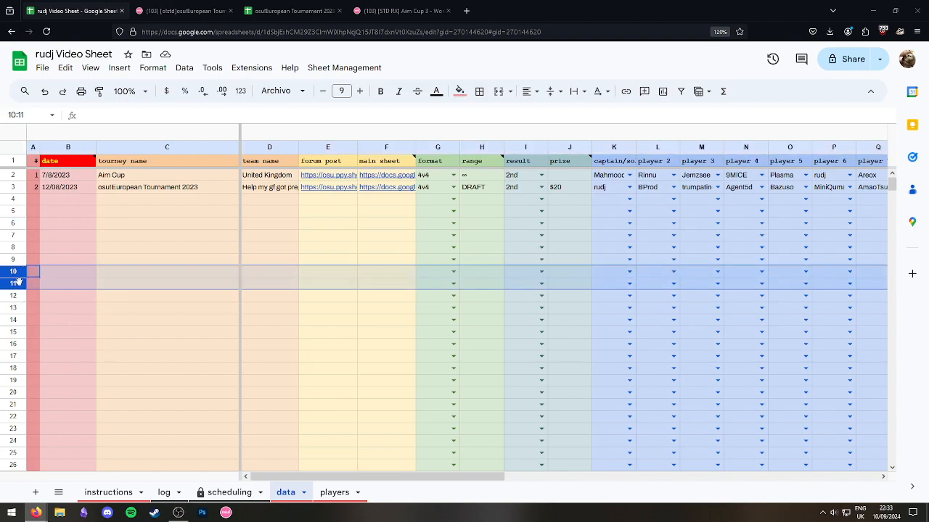
left_click(87, 278)
right_click(19, 284)
left_click(109, 310)
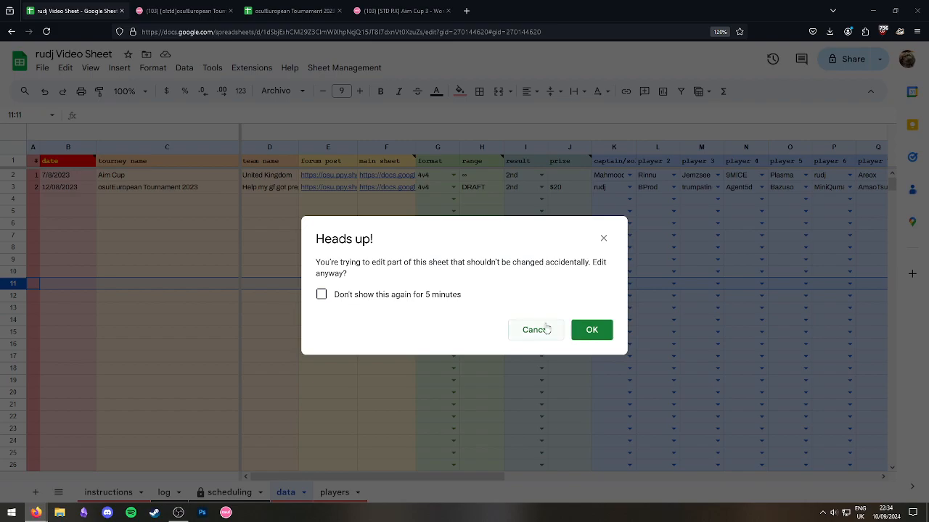
left_click(590, 330)
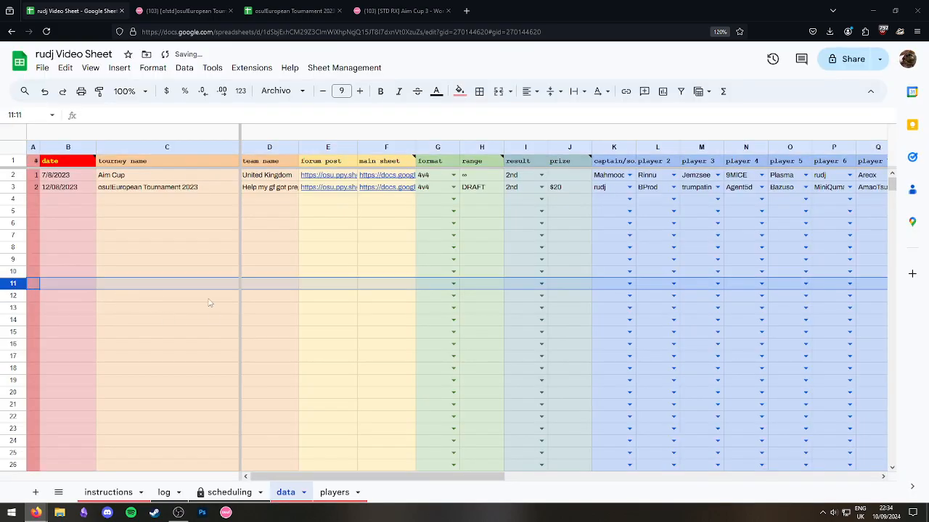
left_click(236, 335)
left_click_drag(429, 477, 97, 507)
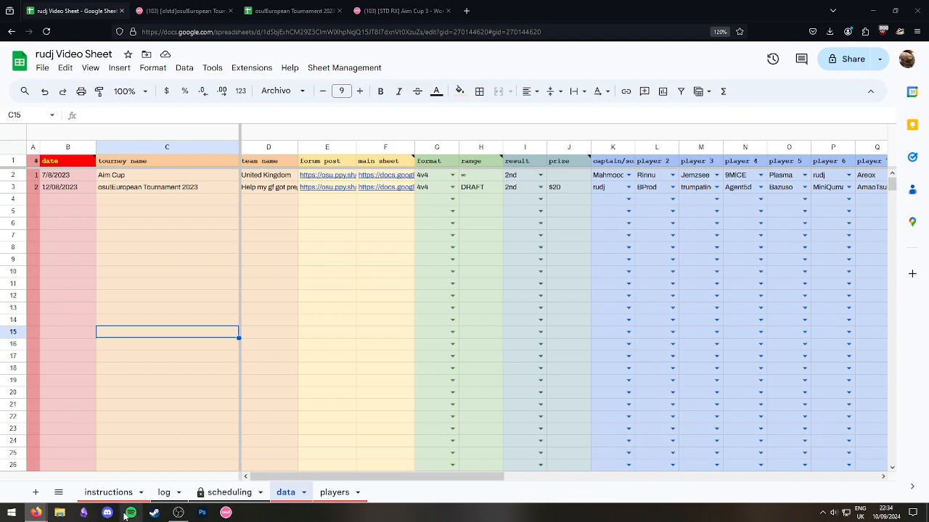
Point out the instructions' notes on conditional formatting and reimporting data.
left_click(113, 493)
left_click(138, 263)
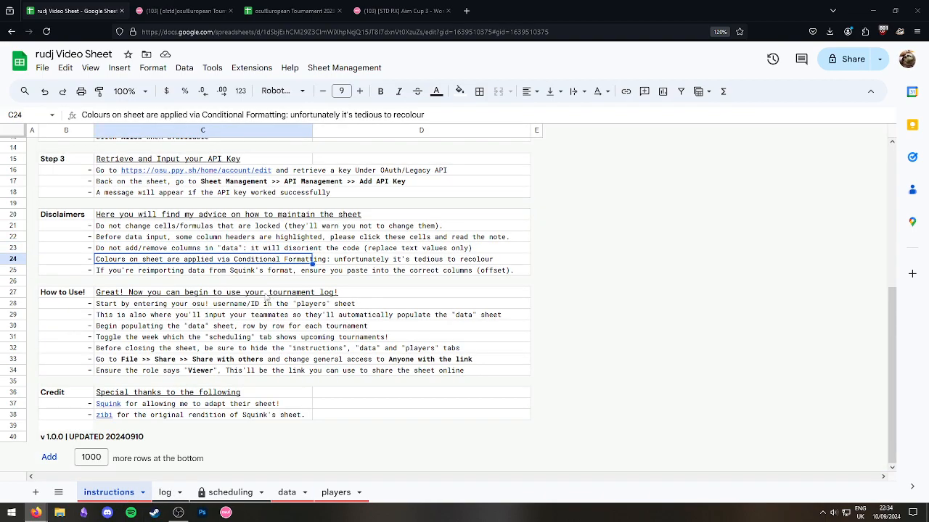
left_click(155, 273)
left_click(204, 256)
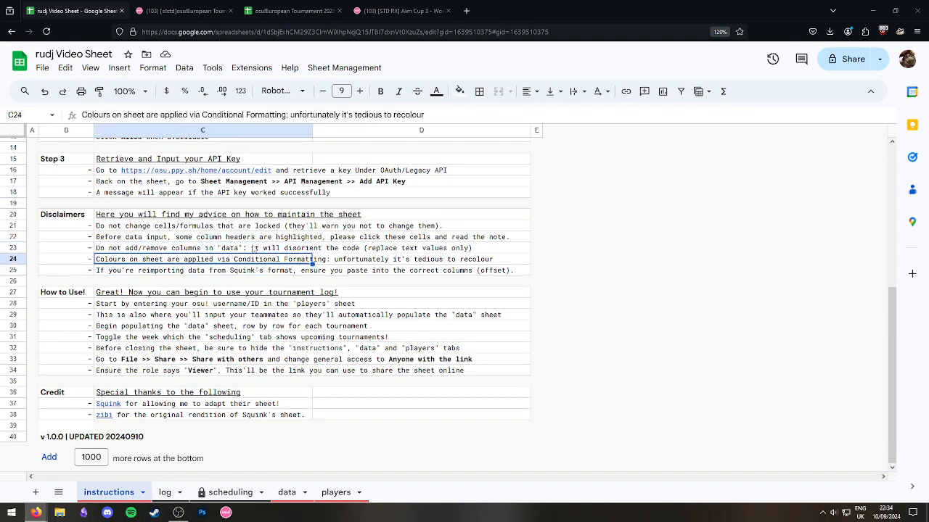
On the log sheet, show the team name and tournament name link cards.
left_click(243, 496)
left_click(171, 495)
left_click(227, 497)
left_click(168, 496)
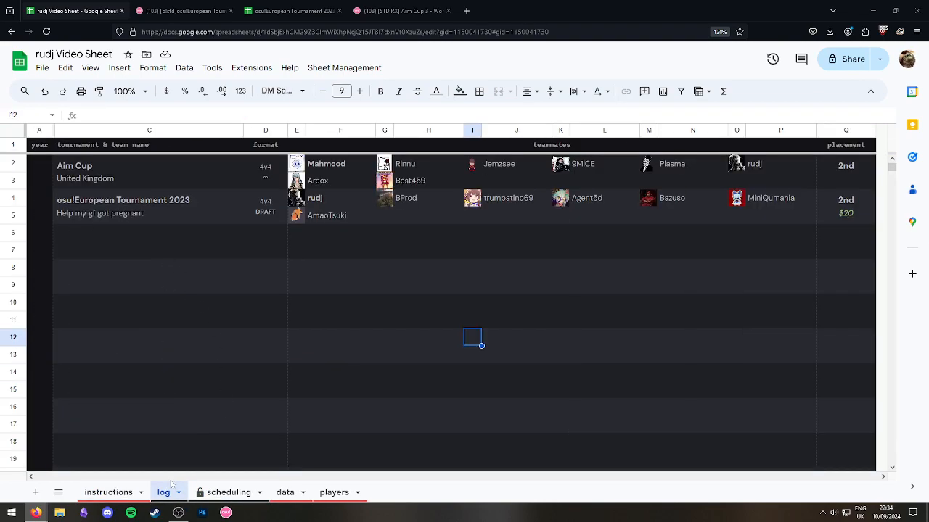
left_click(116, 185)
left_click(109, 167)
left_click(308, 336)
Check a scheduling cell, then scroll through the log and select some empty cells.
left_click(229, 493)
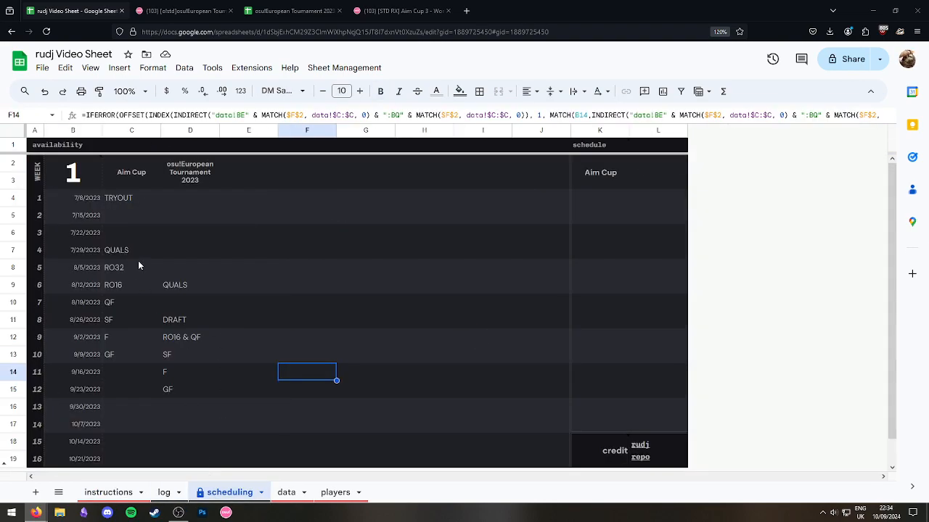
left_click(131, 215)
scroll(281, 292, "down", 3)
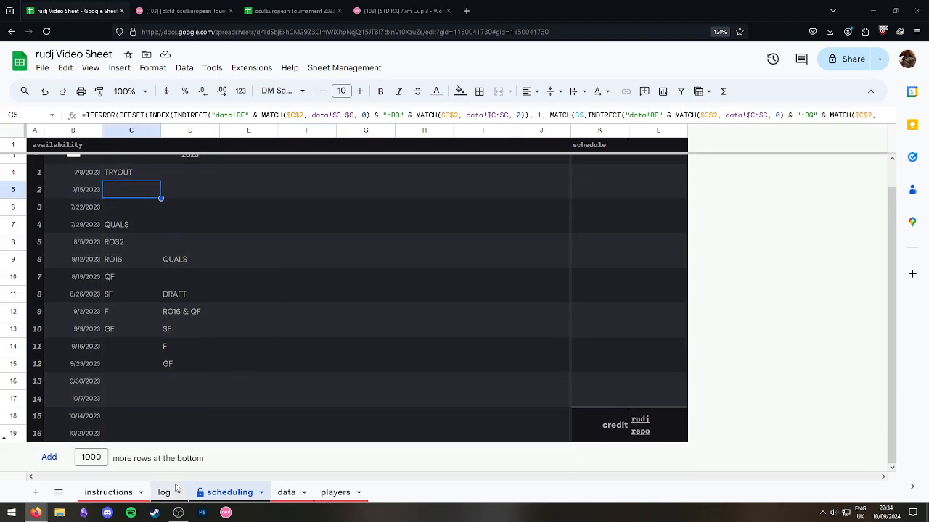
left_click(164, 492)
scroll(446, 292, "down", 5)
mouse_move(895, 179)
left_mouse_down()
mouse_move(909, 343)
mouse_move(900, 475)
mouse_move(917, 200)
mouse_move(903, 156)
mouse_move(893, 164)
left_mouse_up()
left_click(769, 320)
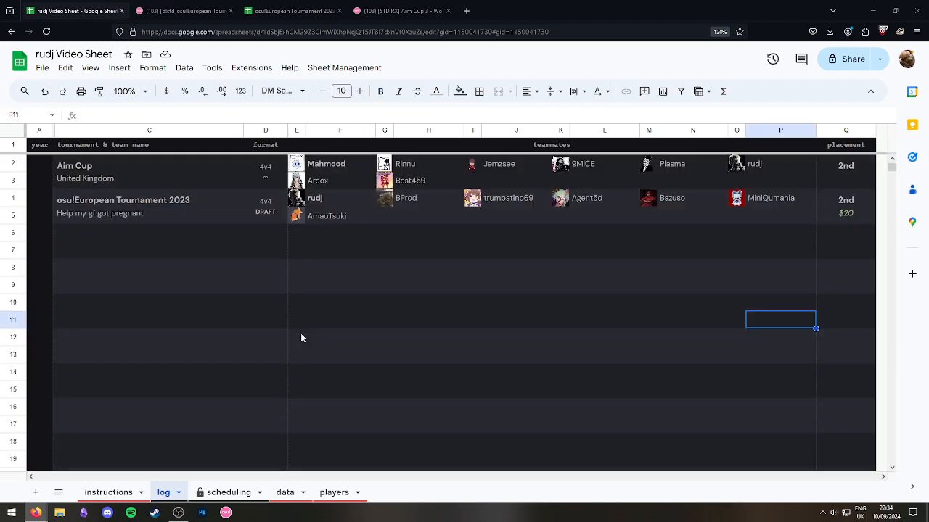
left_click(547, 345)
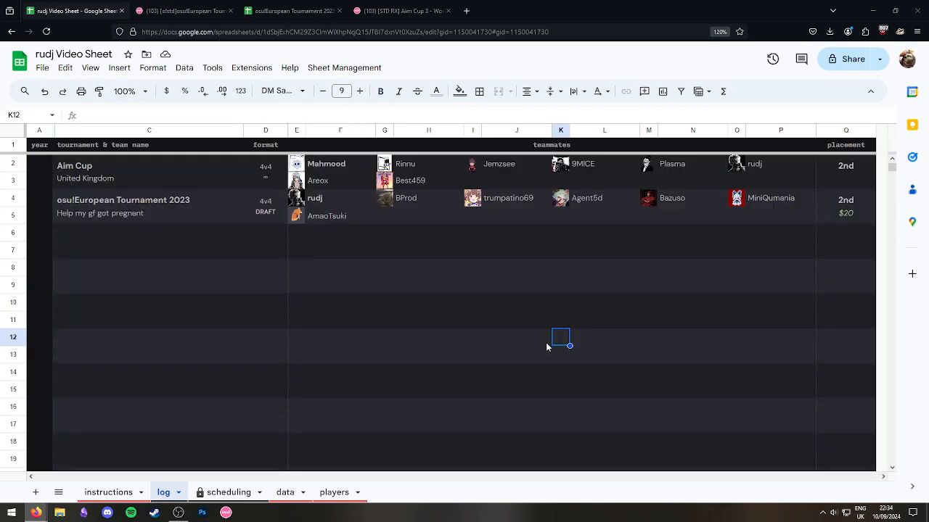
Read the next instruction line, then select the entire log sheet and open the Format menu.
left_click(134, 492)
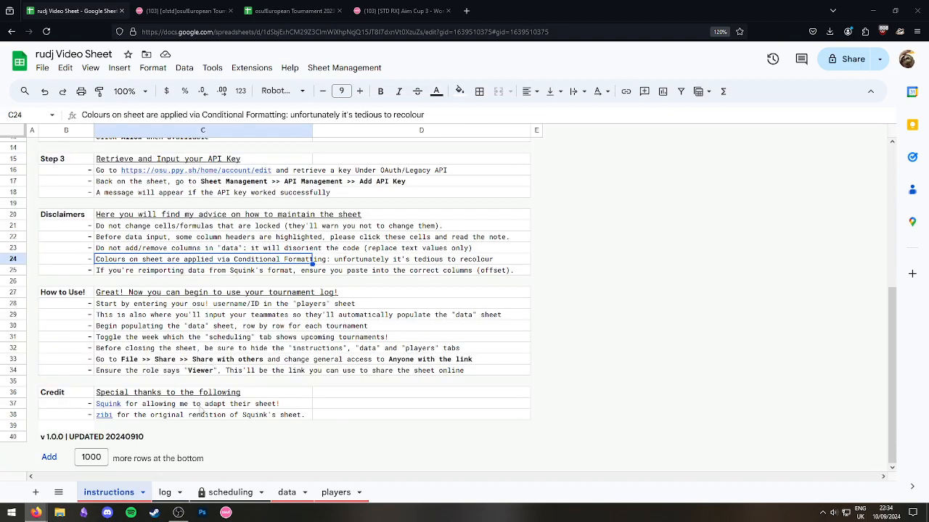
key("Down")
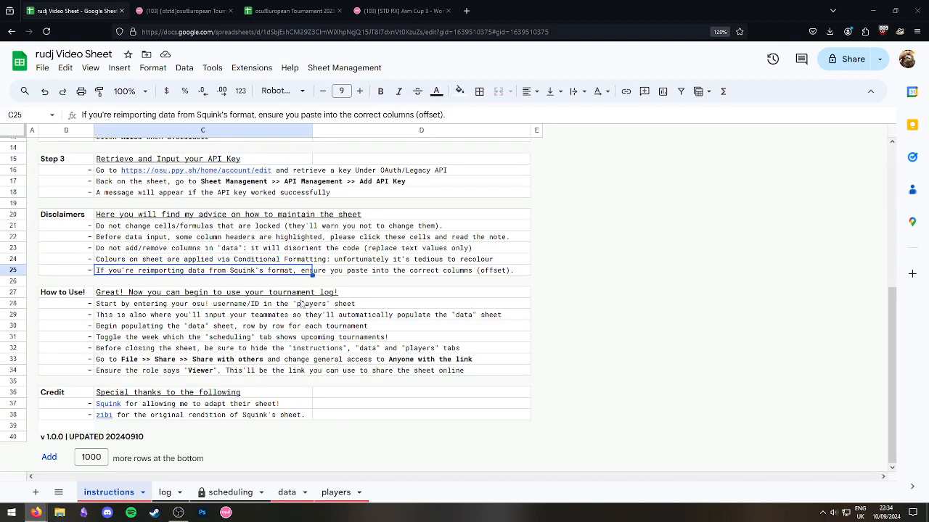
left_click(164, 493)
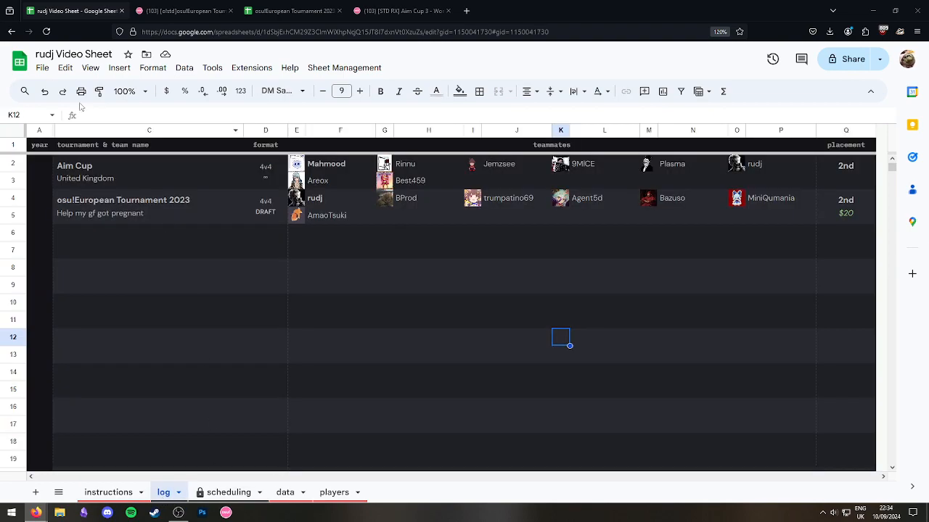
left_click(12, 130)
left_click(153, 68)
Review the log's conditional formatting rules, then close the panel and deselect the sheet.
left_click(199, 285)
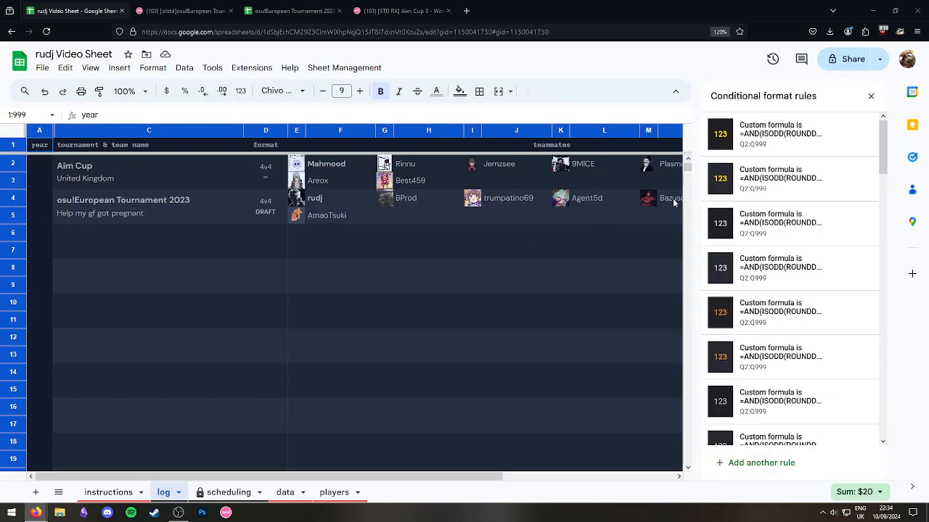
scroll(834, 217, "down", 5)
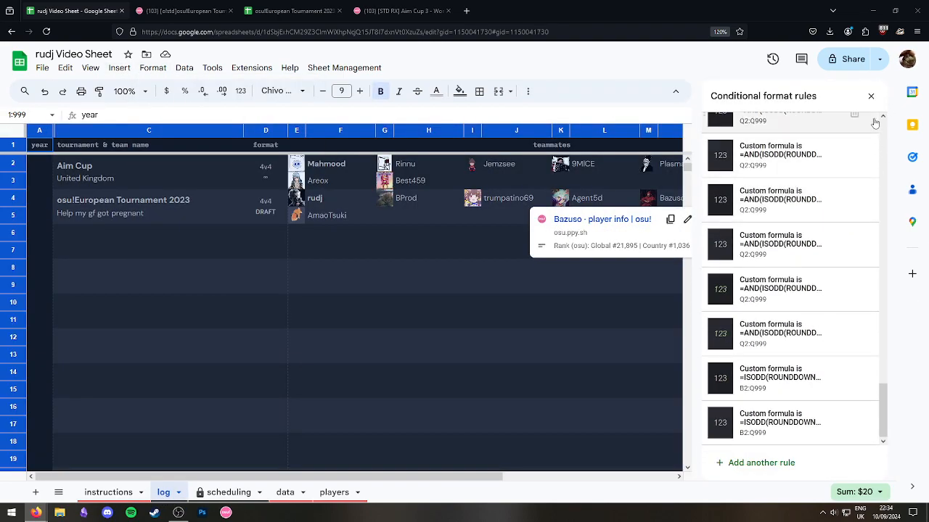
left_click(870, 96)
left_click(516, 302)
Enter 1st as the placement in Q4, confirming the protected-cell warning.
left_click(840, 233)
left_click(840, 131)
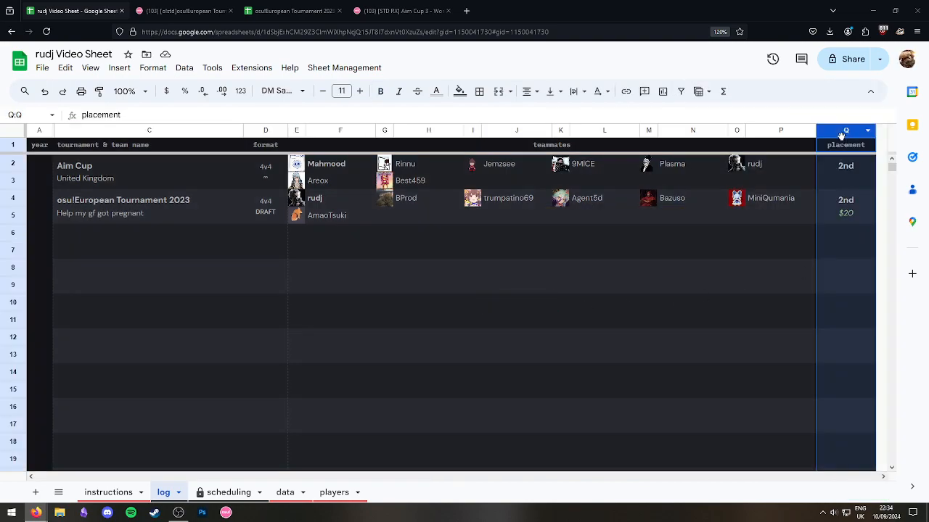
left_click(845, 214)
left_click(847, 198)
type("1st")
key("Return")
left_click(583, 331)
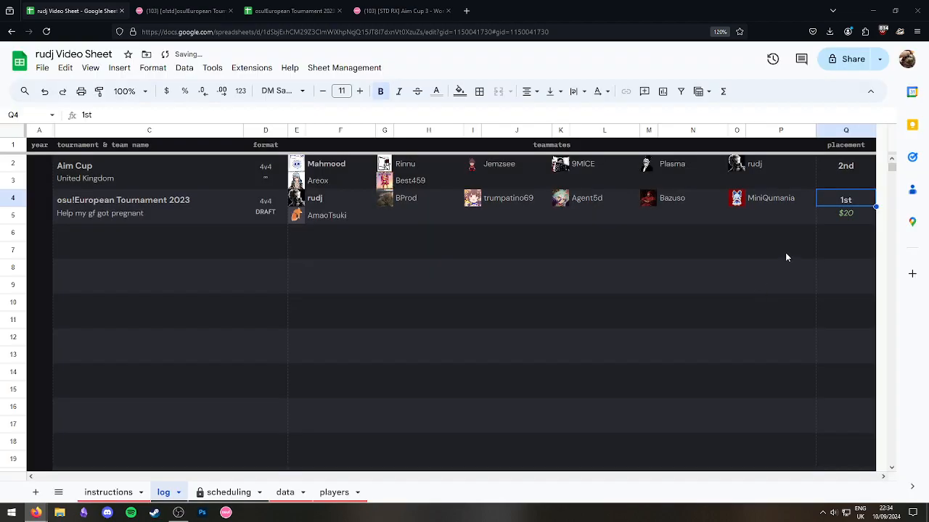
Change Q4's placement to 3rd and then 4th, confirming each protection warning.
type("3rd")
key("Return")
left_click(592, 330)
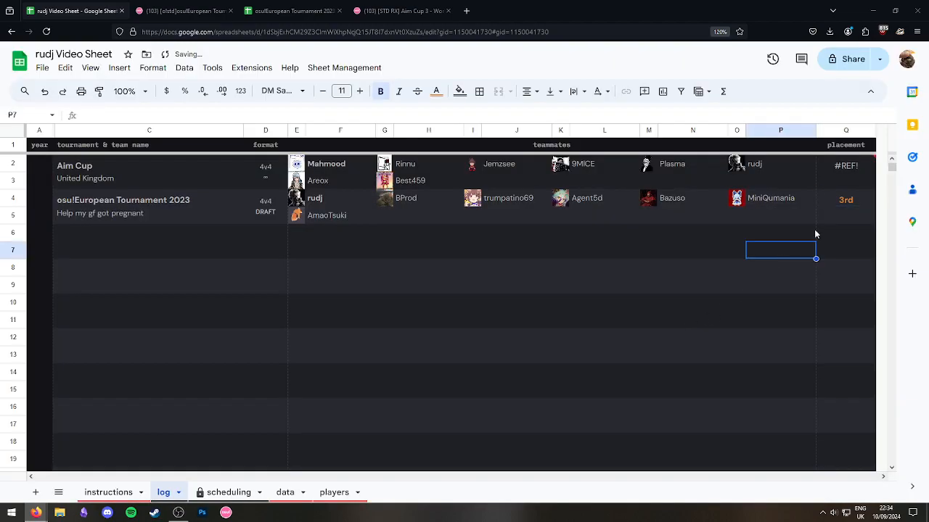
type("4th")
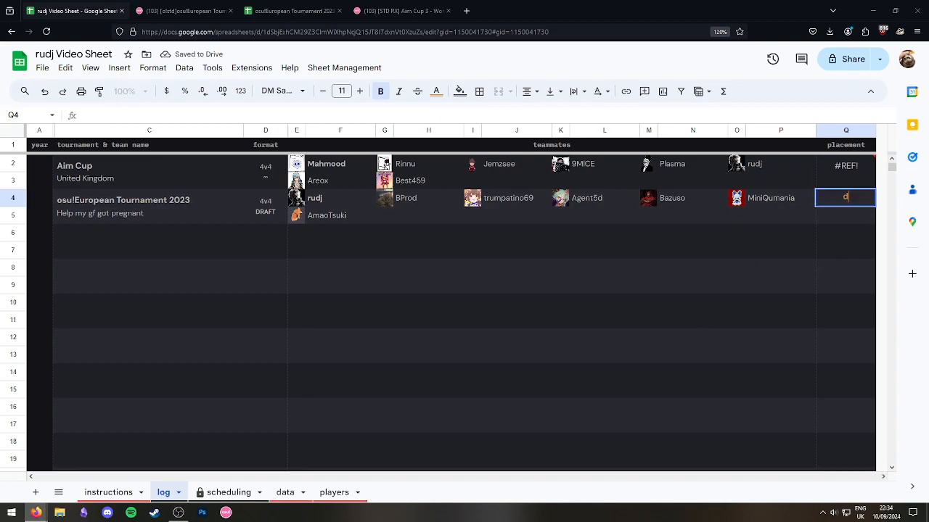
key("Return")
left_click(592, 331)
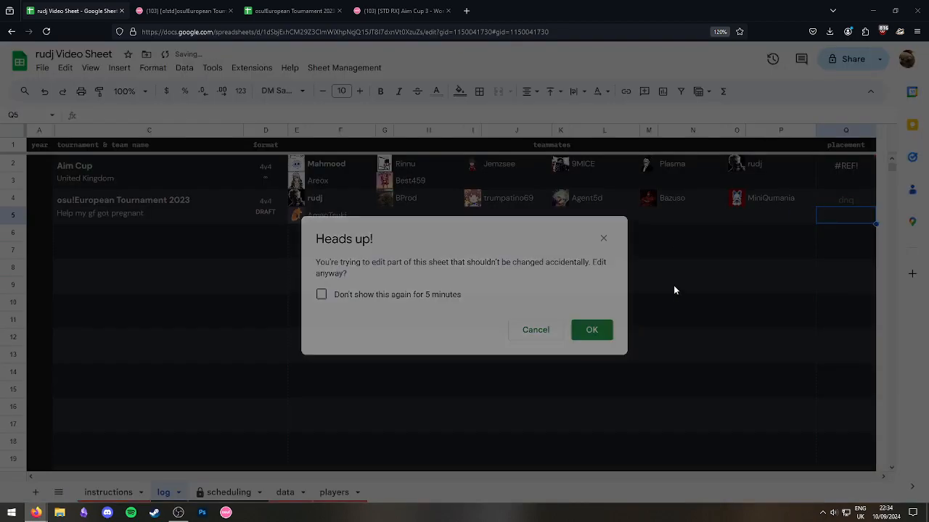
Undo Q4 back to its original 2nd placement.
left_click(856, 201)
key("ctrl+z")
key("ctrl+z")
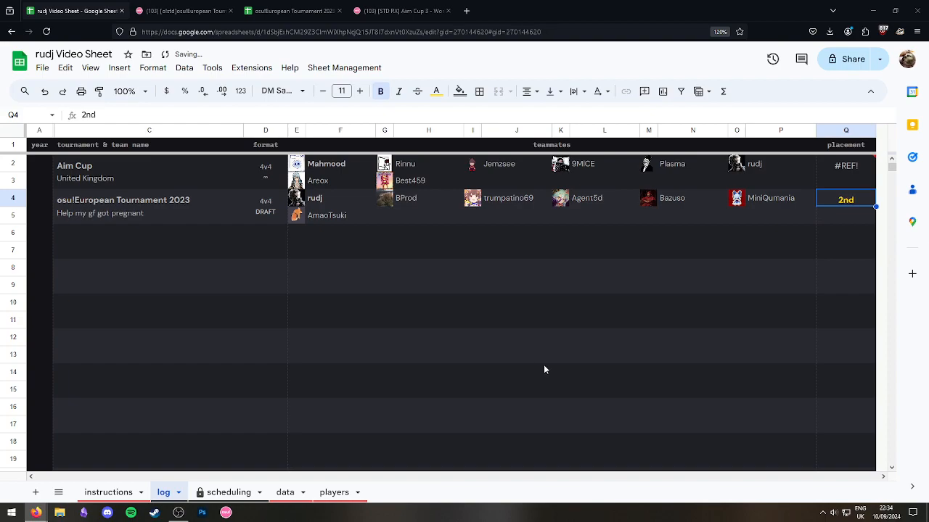
left_click(175, 260)
left_click(147, 492)
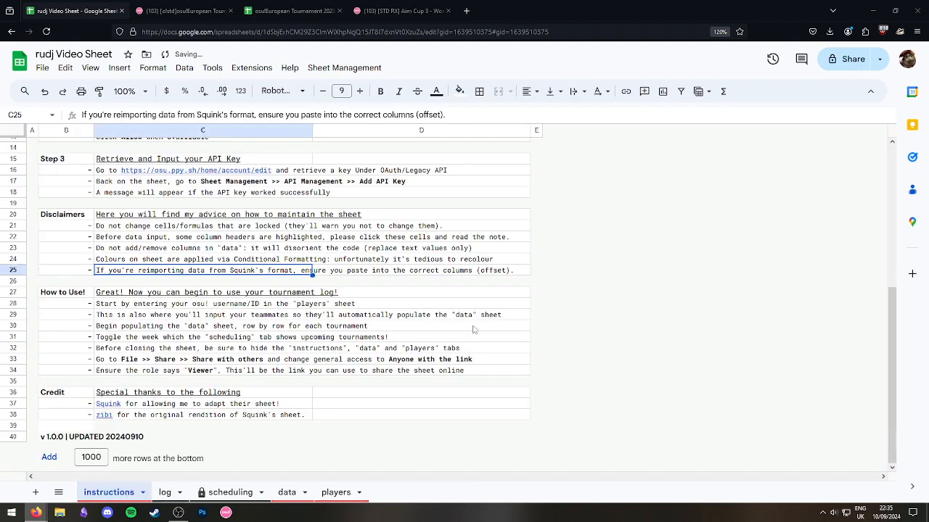
left_click(164, 493)
left_click(784, 233)
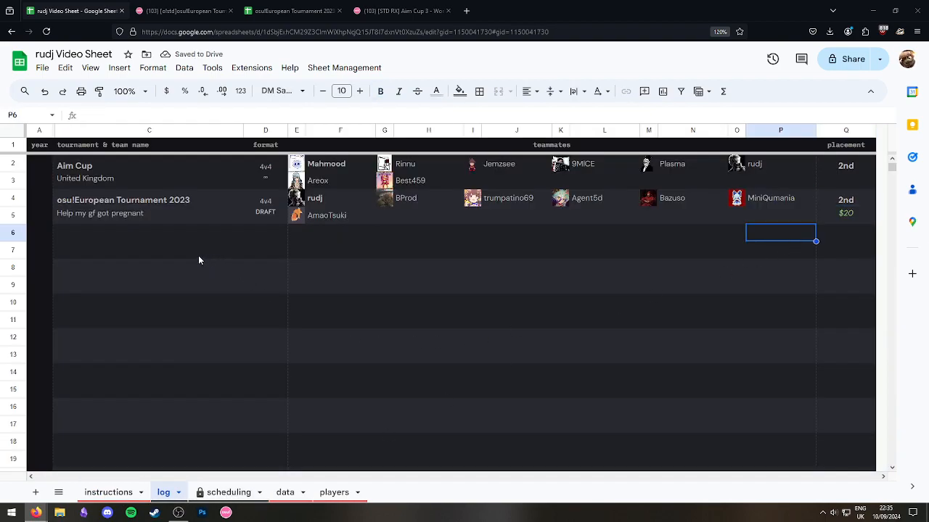
left_click(109, 492)
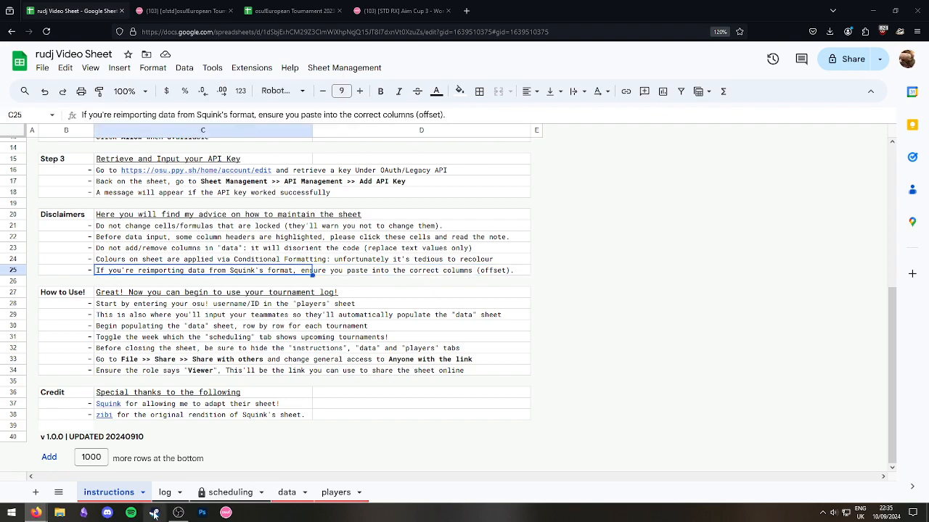
left_click(230, 493)
left_click(286, 493)
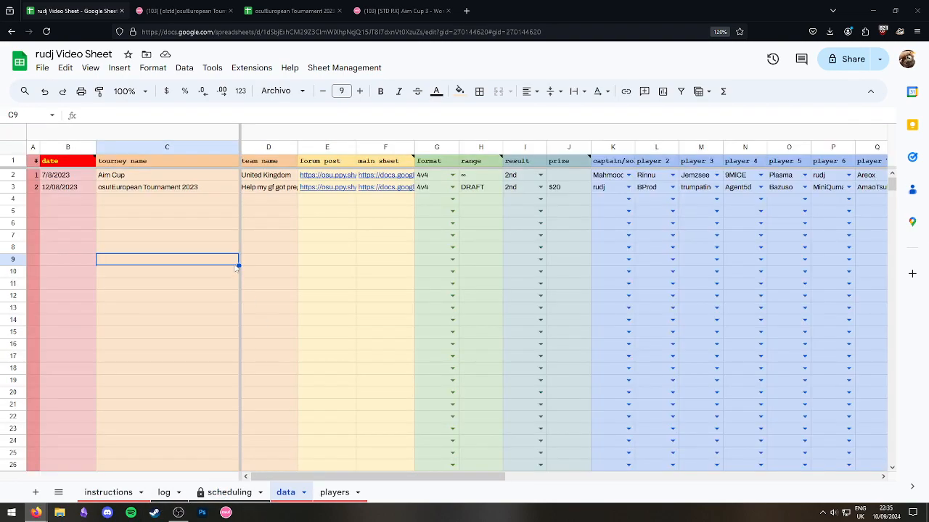
left_click(14, 161)
mouse_move(355, 476)
left_mouse_down()
mouse_move(519, 477)
mouse_move(730, 507)
mouse_move(648, 480)
mouse_move(356, 479)
left_mouse_up()
left_click(345, 240)
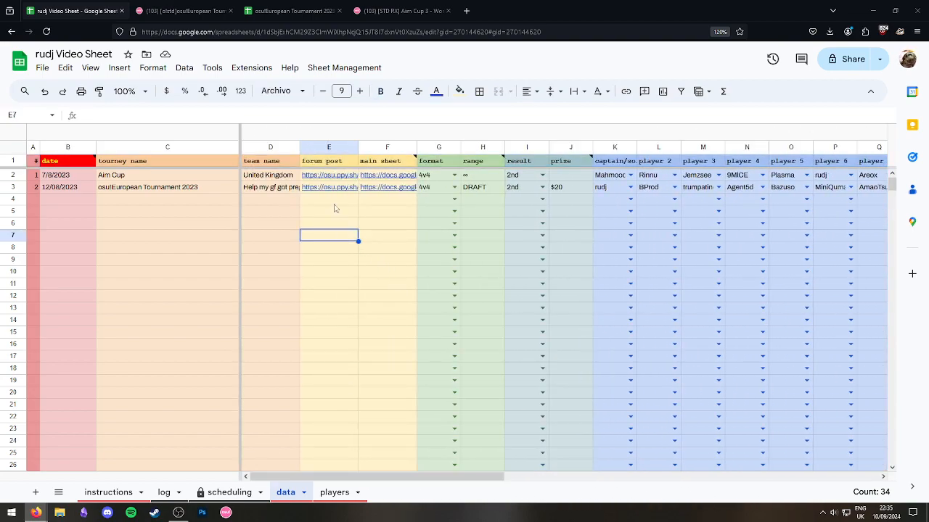
left_click(59, 178)
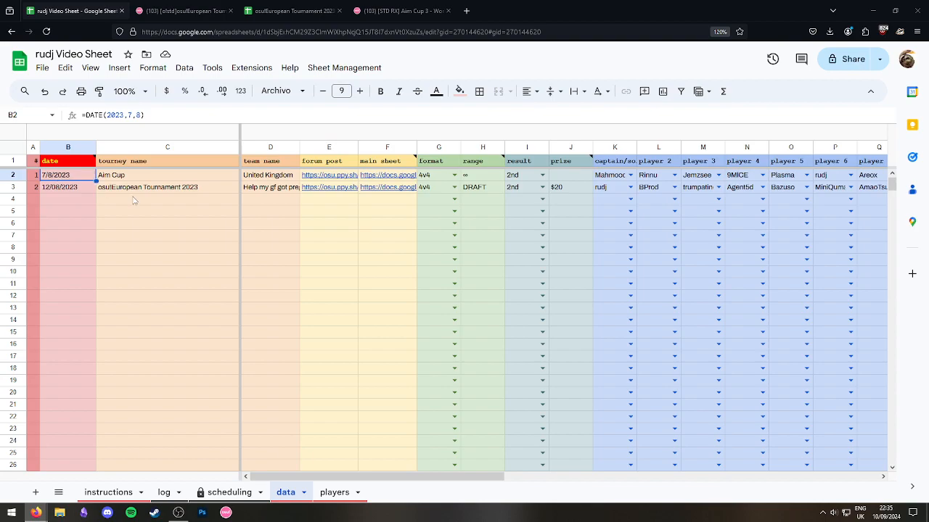
left_click(120, 221)
left_click(414, 285)
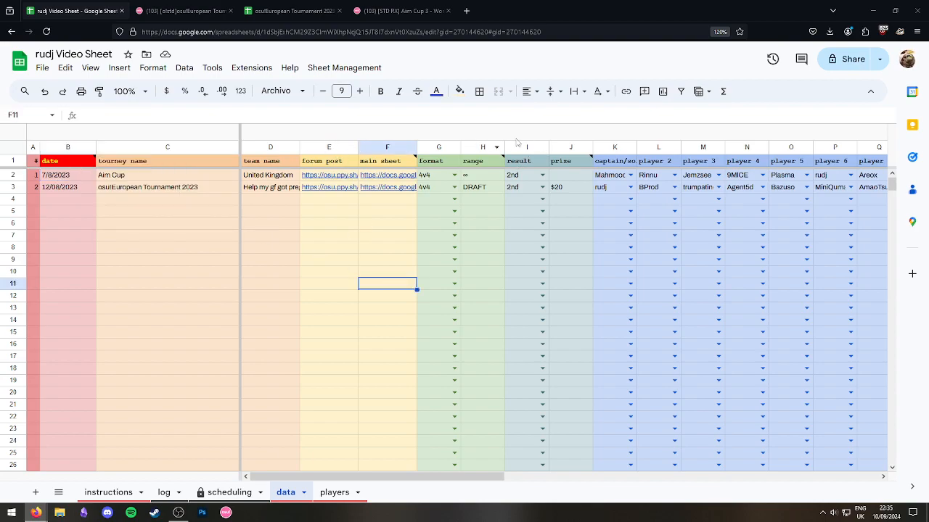
left_click_drag(462, 477, 835, 485)
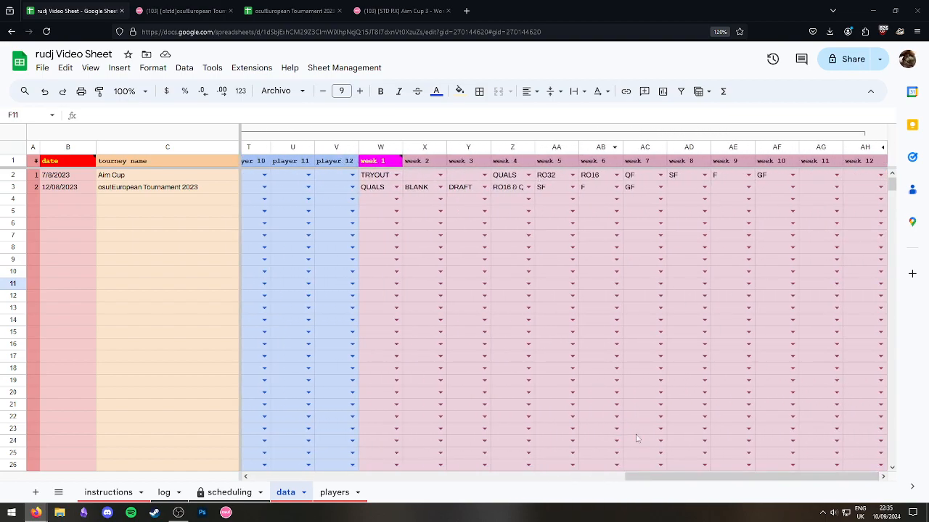
left_click_drag(725, 476, 347, 478)
left_click_drag(60, 177, 835, 466)
scroll(212, 327, "up", 7)
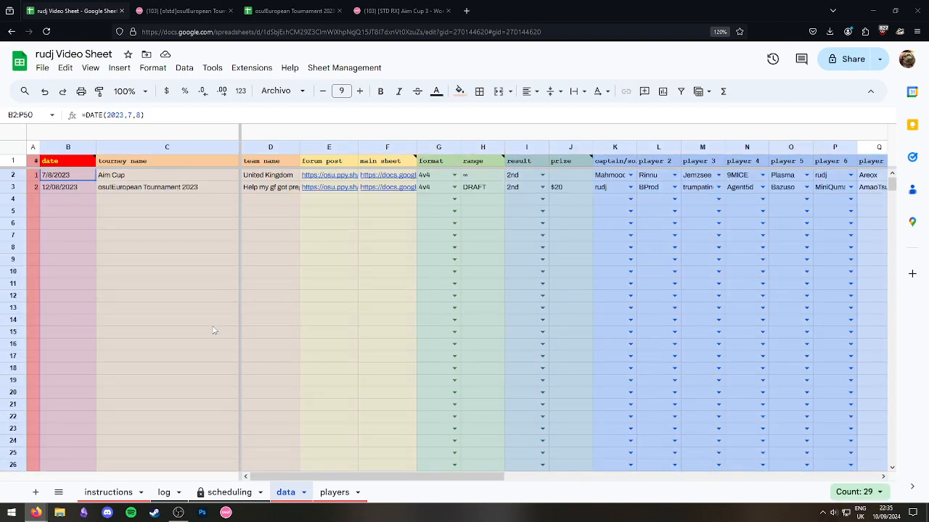
left_click(272, 332)
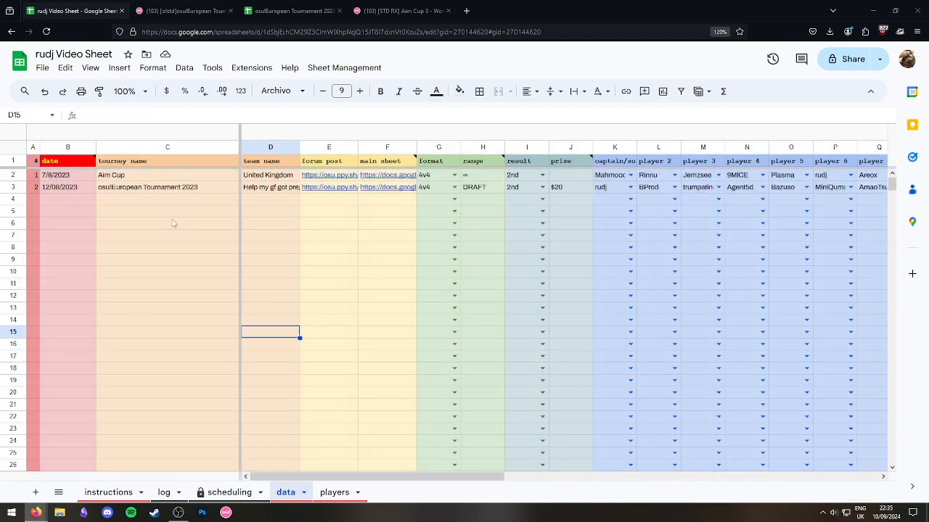
left_click(116, 493)
left_click(194, 319)
left_click(216, 306)
key("Down")
left_click(189, 381)
left_click(207, 349)
left_click(223, 359)
left_click(230, 328)
left_click(229, 338)
left_click(227, 349)
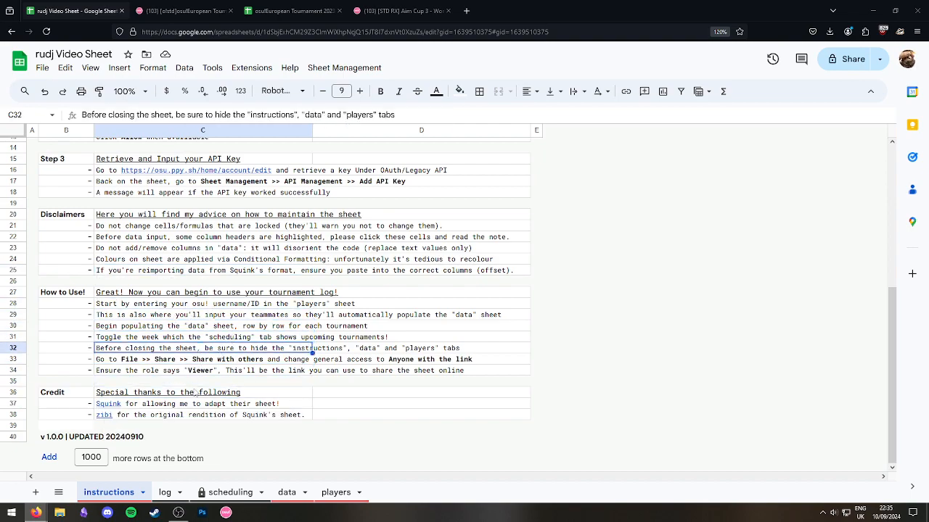
Open the sharing settings and set general access to Anyone with the link.
left_click(158, 361)
left_click(44, 70)
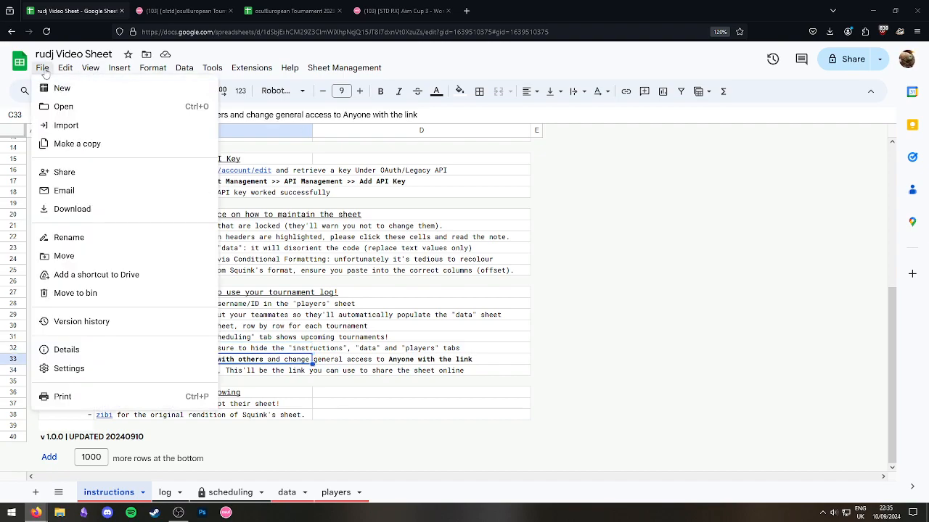
mouse_move(42, 68)
mouse_move(62, 174)
left_click(241, 175)
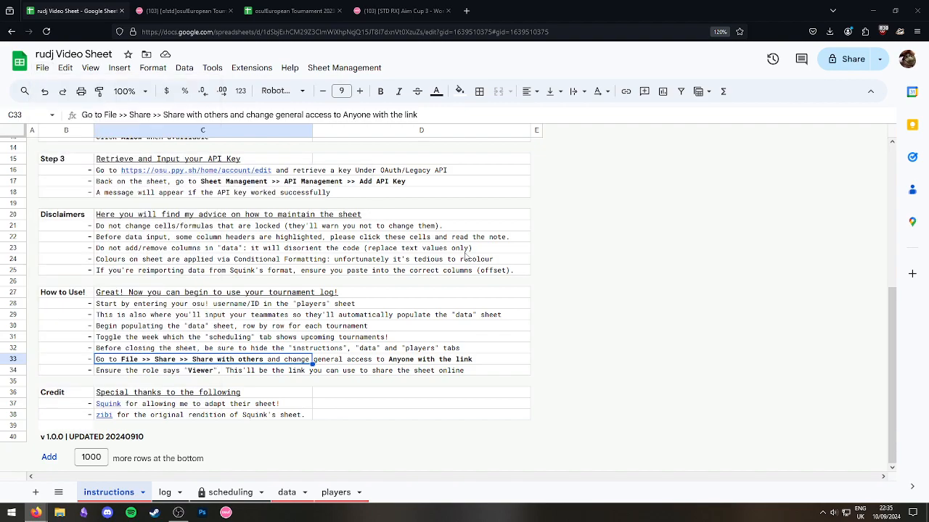
left_click(375, 320)
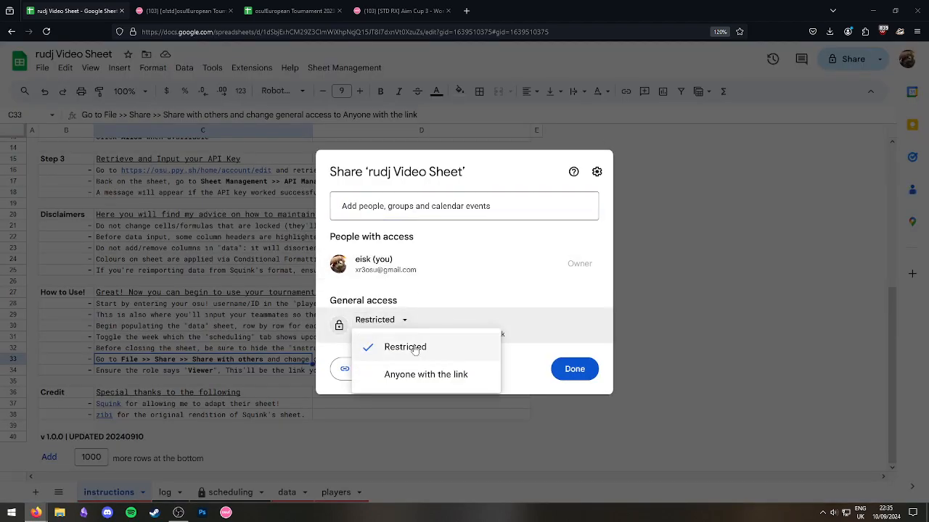
left_click(421, 374)
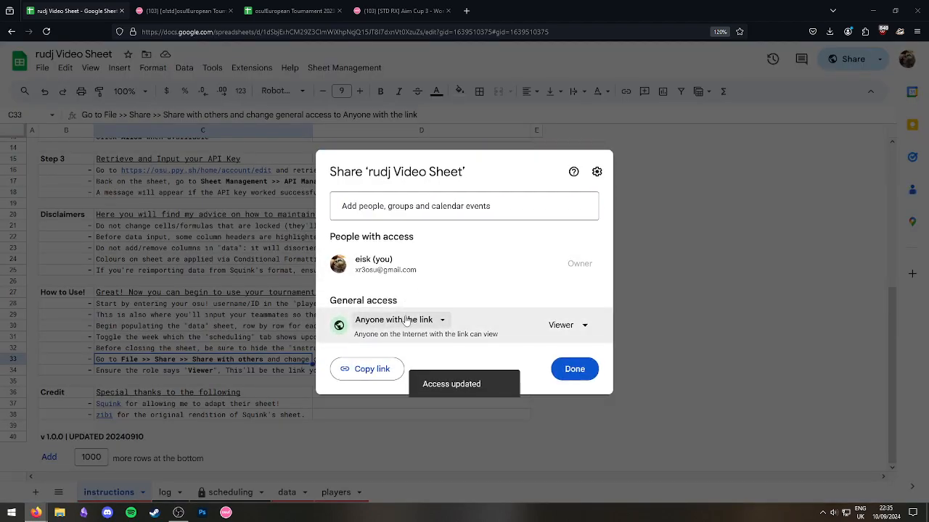
Settle general access on Anyone with the link as Viewer, close sharing, and open a new tab.
left_click(406, 320)
left_click(392, 344)
left_click(384, 321)
left_click(406, 374)
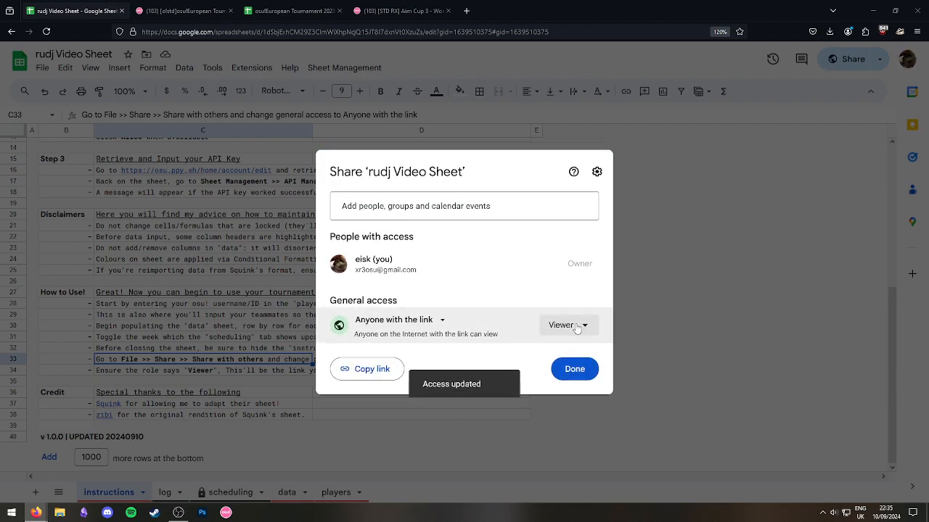
left_click(576, 326)
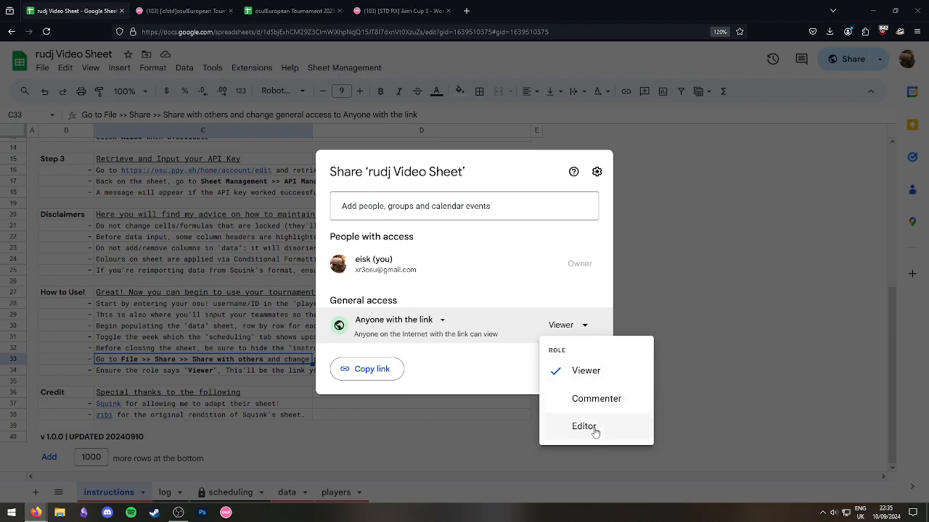
left_click(571, 336)
left_click(652, 245)
left_click(466, 11)
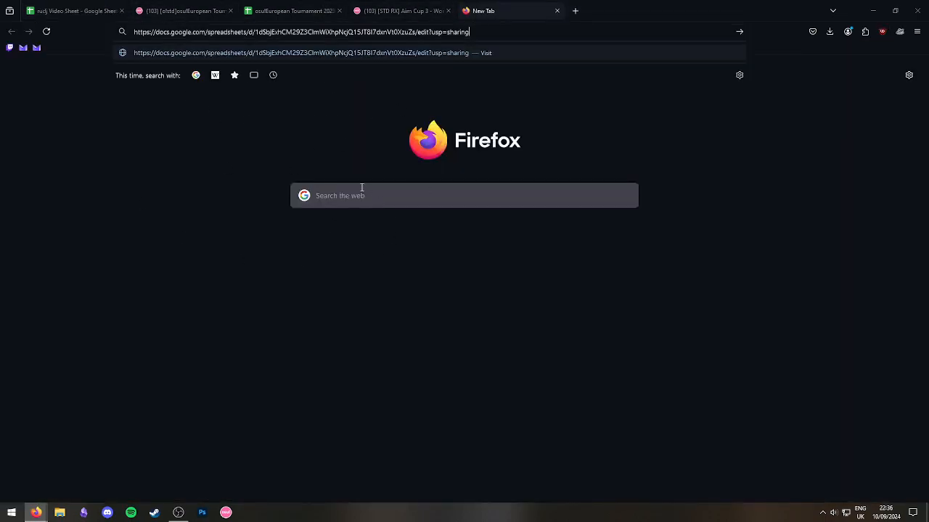
Load the pasted sharing link and browse the view-only copy, including its scheduling sheet.
key("Return")
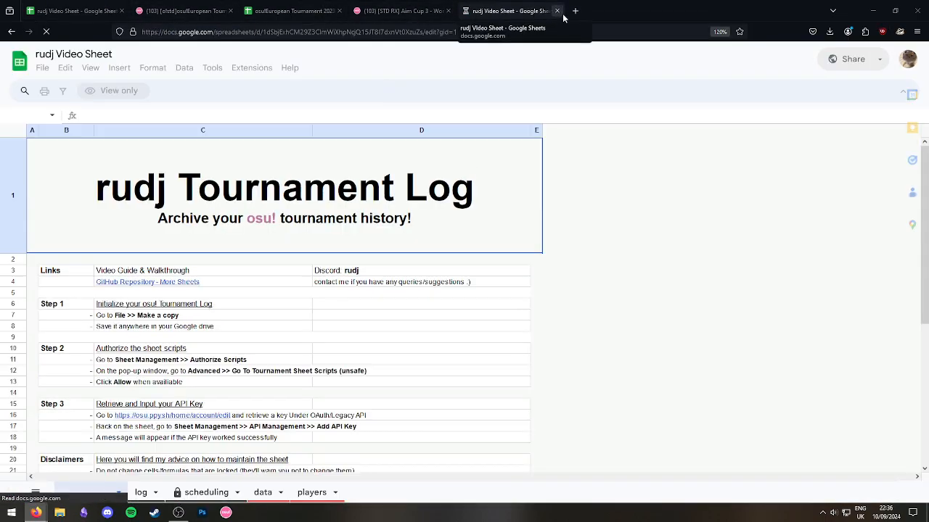
left_click(366, 6)
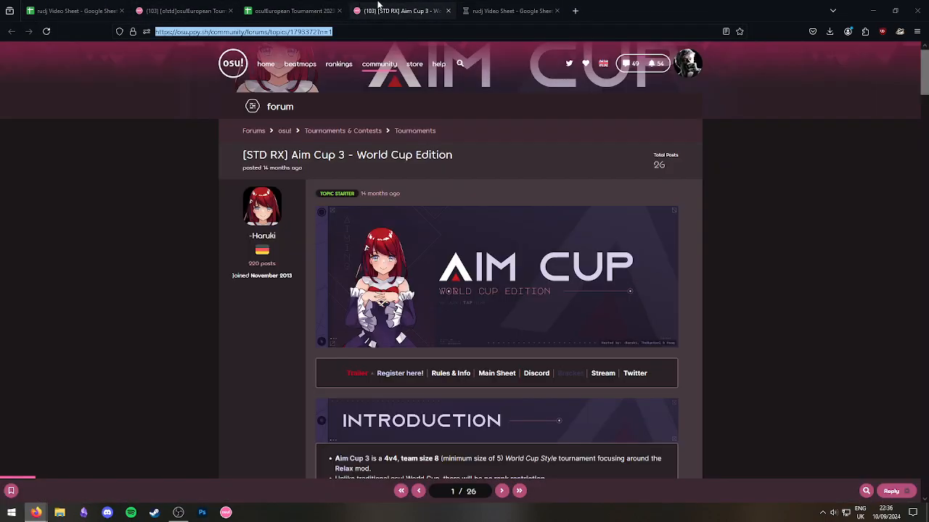
left_click(560, 13)
left_click(323, 348)
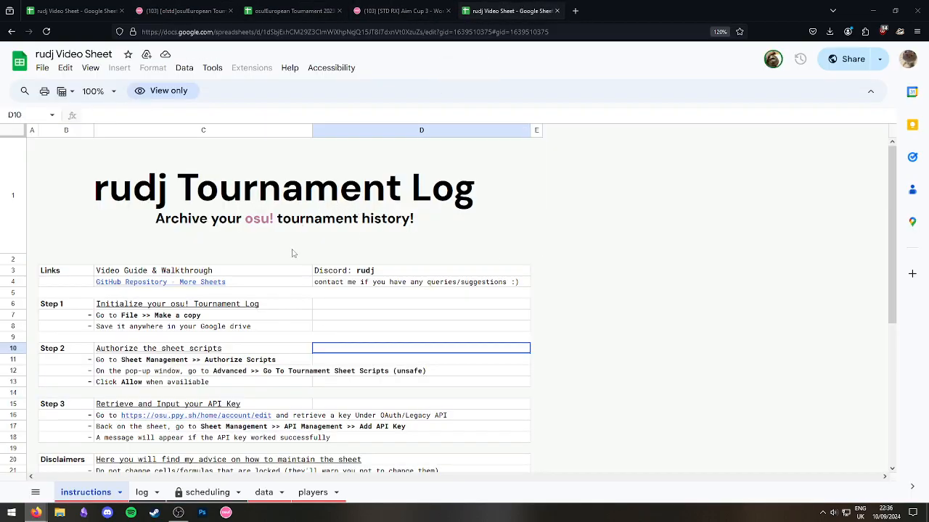
scroll(190, 342, "down", 2)
scroll(190, 343, "up", 2)
scroll(191, 342, "down", 2)
scroll(190, 342, "up", 2)
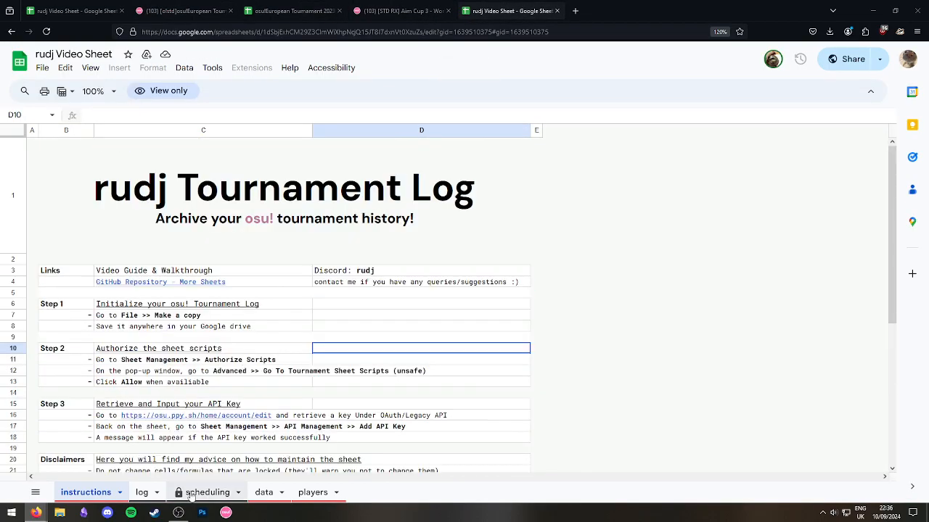
left_click(207, 492)
Close the view-only tab and, back in the editable sheet, select the C38 credit line and How to Use! heading.
left_click(557, 11)
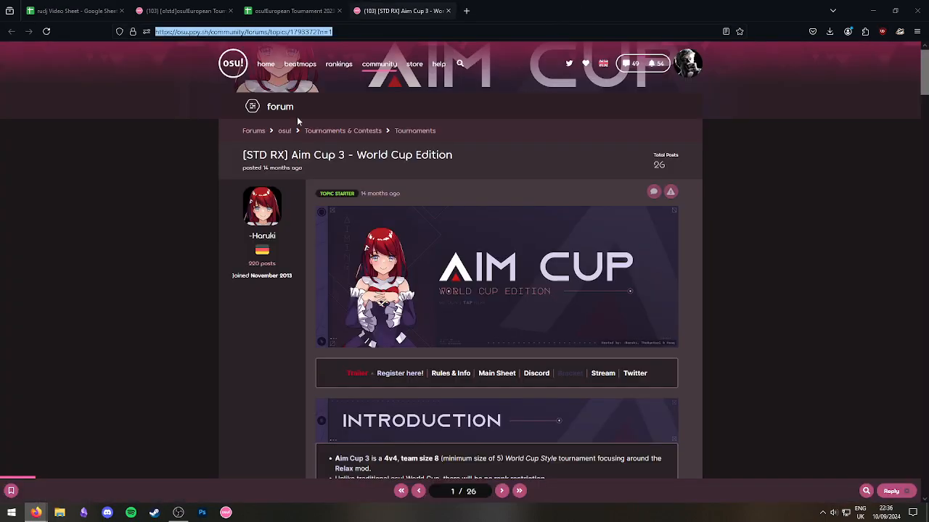
left_click(72, 11)
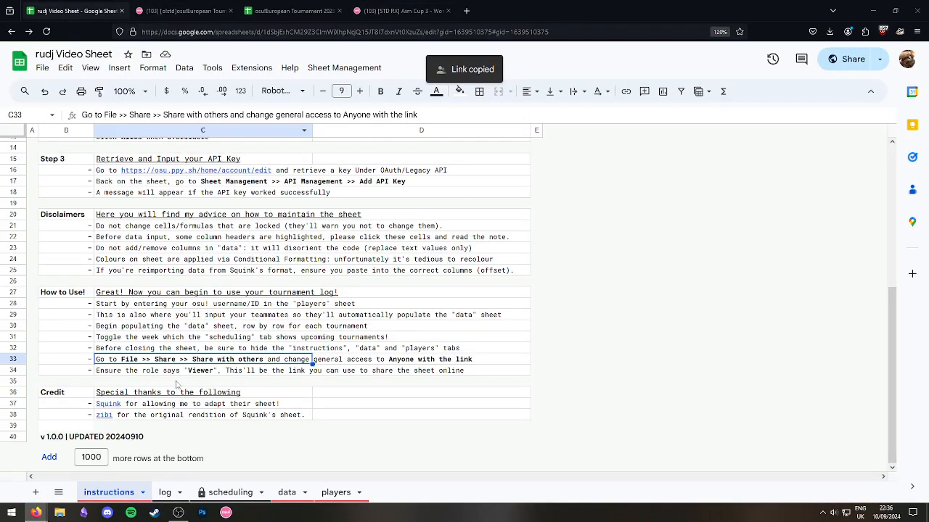
left_click(183, 416)
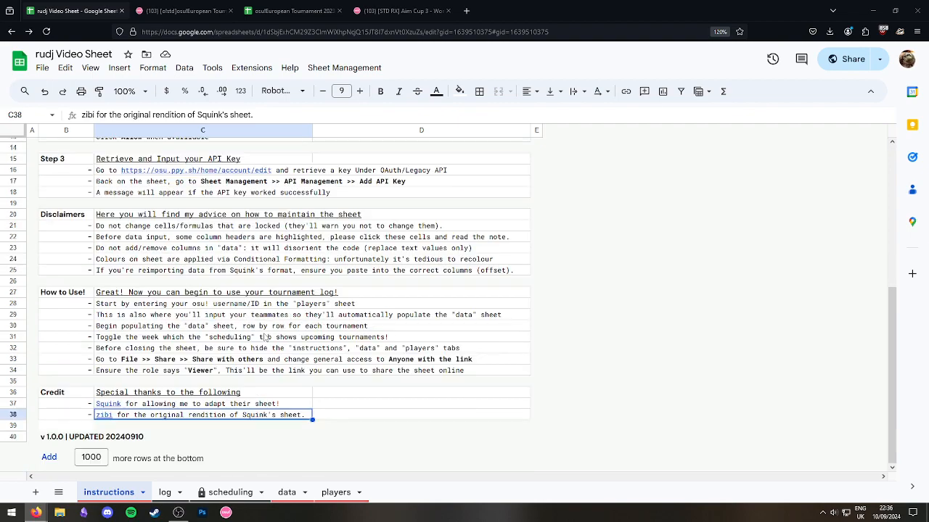
left_click(227, 294)
scroll(253, 308, "up", 3)
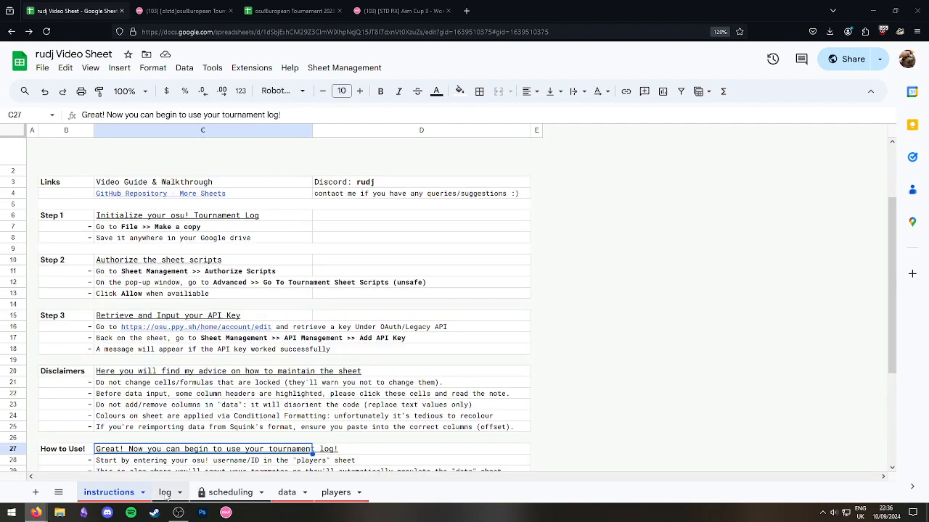
On the log tab, merge year cells A2:A5 vertically into one cell.
left_click(310, 341)
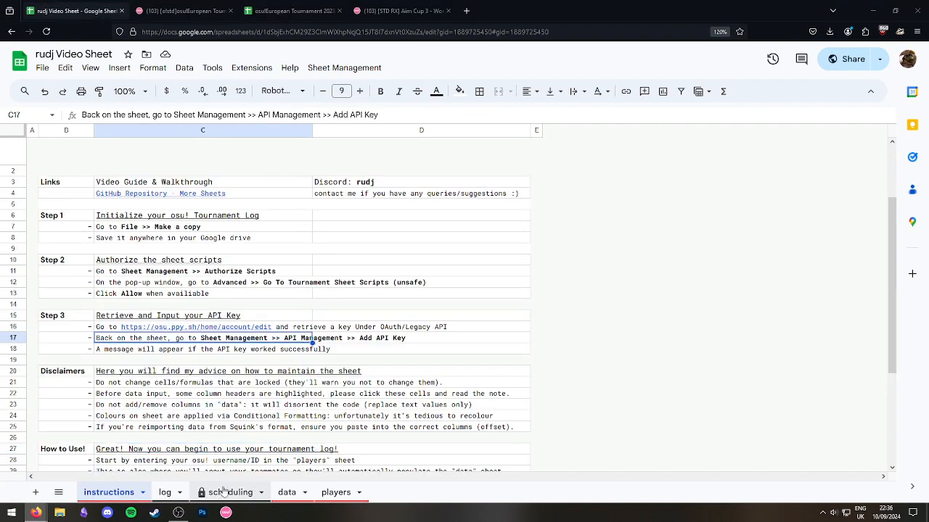
left_click(231, 493)
left_click(164, 493)
left_click_drag(41, 167, 45, 220)
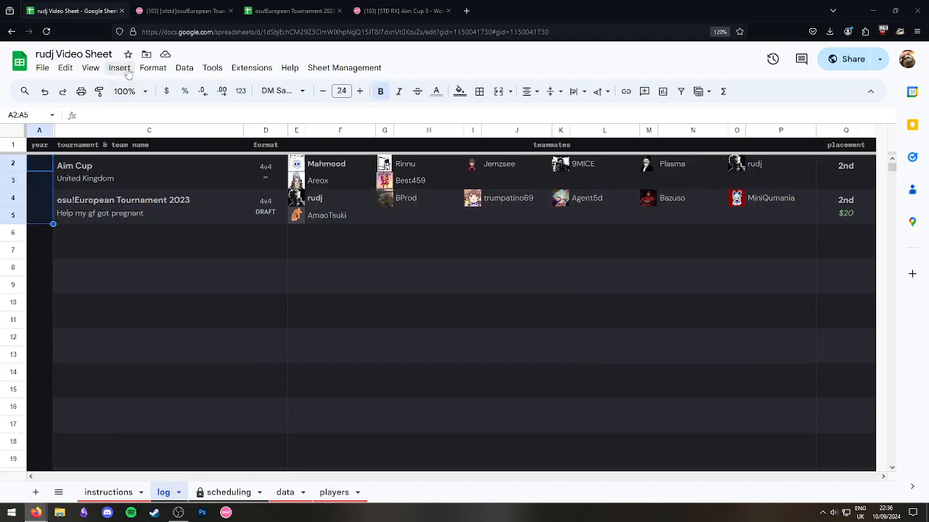
left_click(160, 69)
mouse_move(176, 237)
left_click(355, 258)
Enter 2023 into the merged year cell.
left_click(120, 281)
double_click(42, 197)
type("2023")
key("Tab")
left_click(156, 319)
left_click(40, 194)
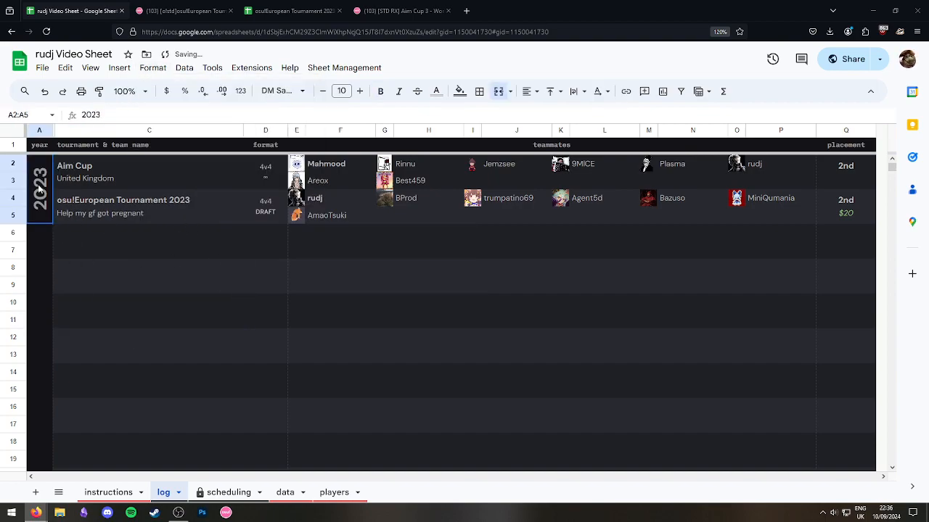
Give the 2023 cell a dashed dark grey bottom border.
left_click(479, 91)
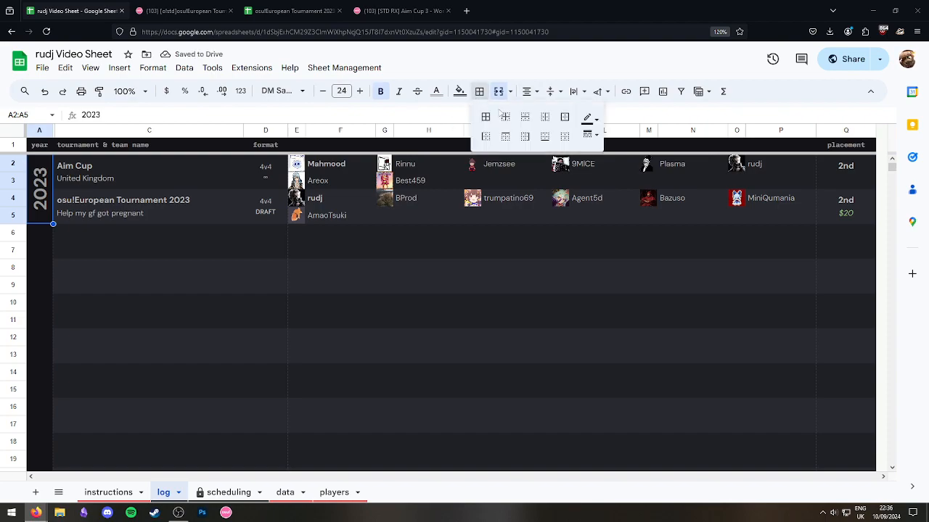
left_click(589, 134)
left_click(619, 210)
left_click(589, 118)
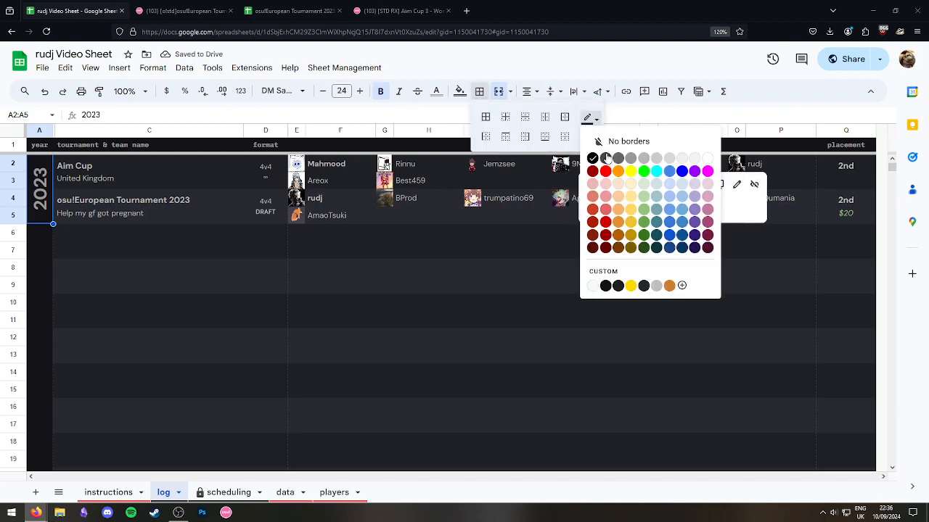
left_click(605, 159)
left_click(544, 137)
left_click_drag(351, 304, 328, 316)
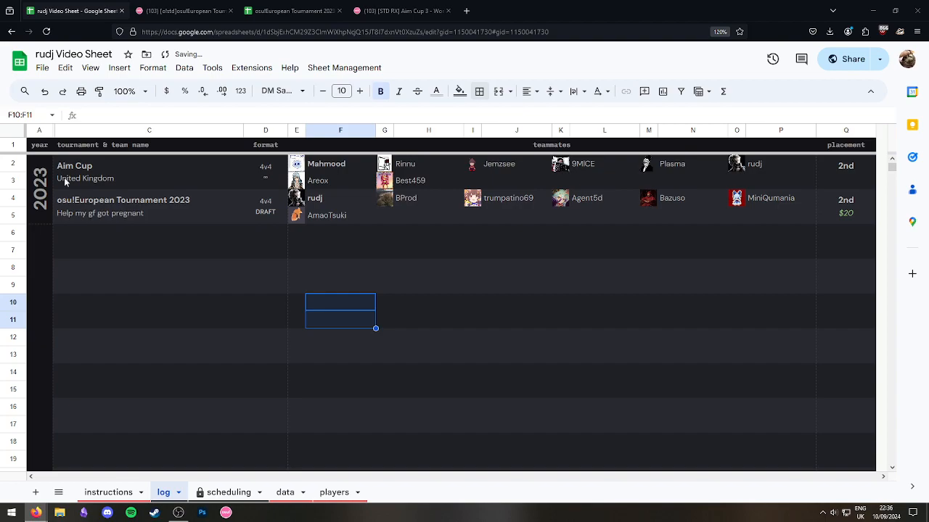
key("ctrl+z")
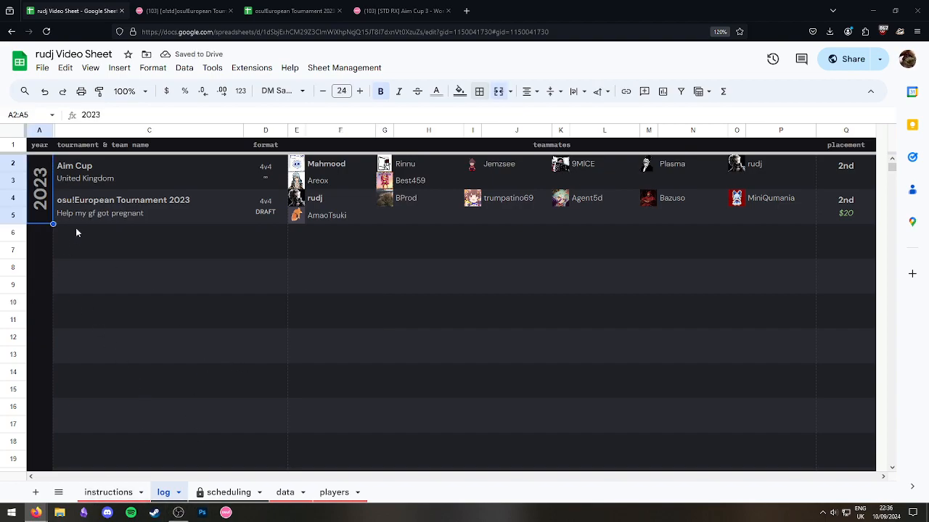
left_click_drag(139, 301, 140, 286)
left_click(48, 199)
left_click(200, 282)
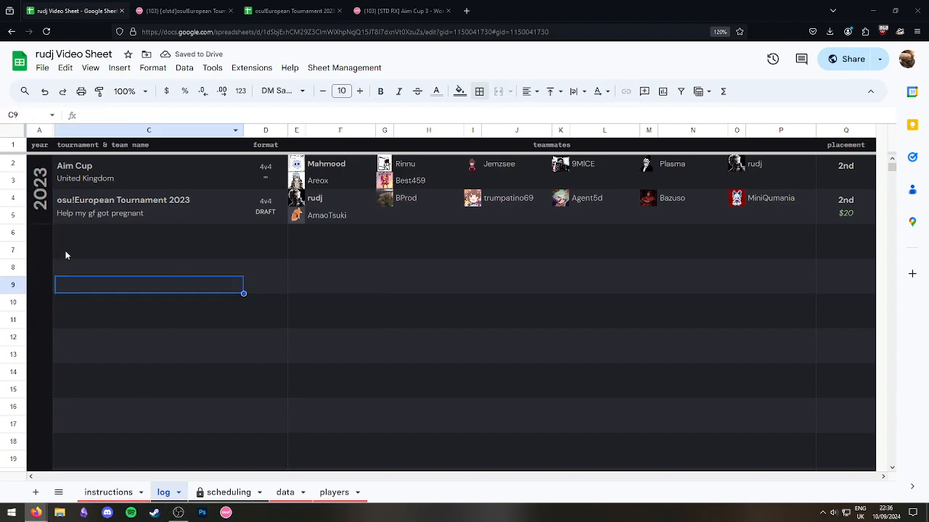
Switch to the rudj Personal Tourney Sheet window and open its log tab.
mouse_move(36, 512)
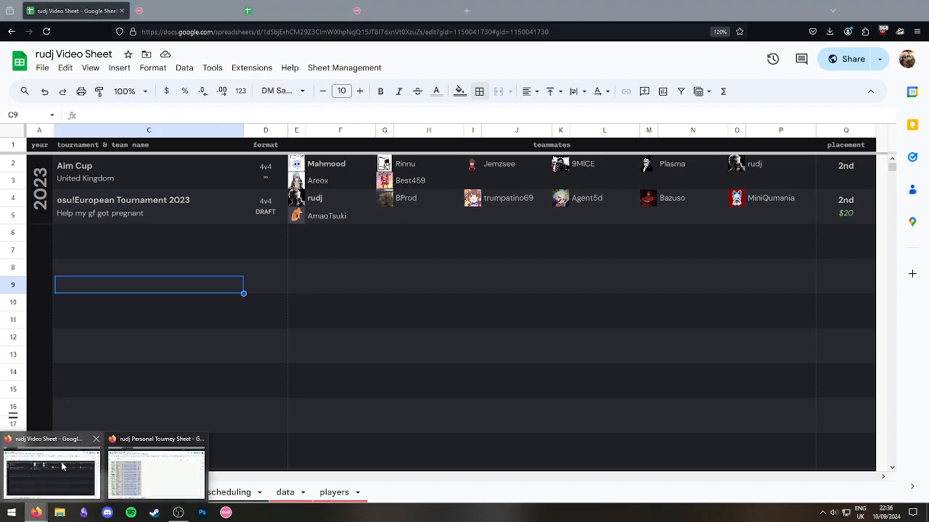
left_click(147, 470)
scroll(207, 338, "up", 15)
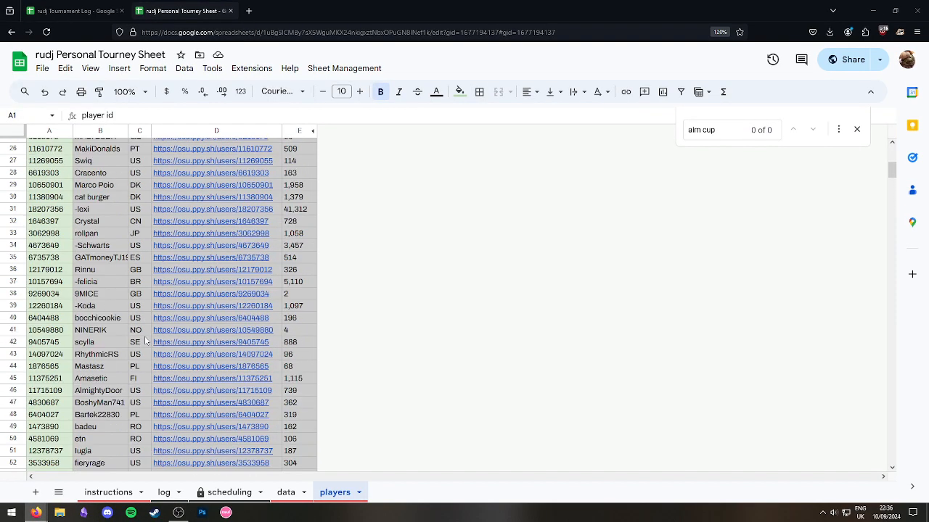
scroll(138, 374, "down", 20)
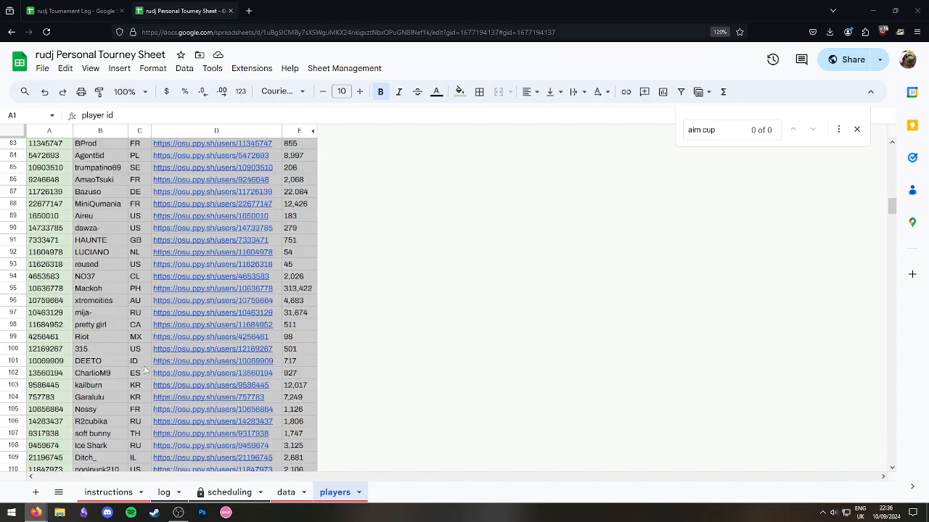
left_click(108, 493)
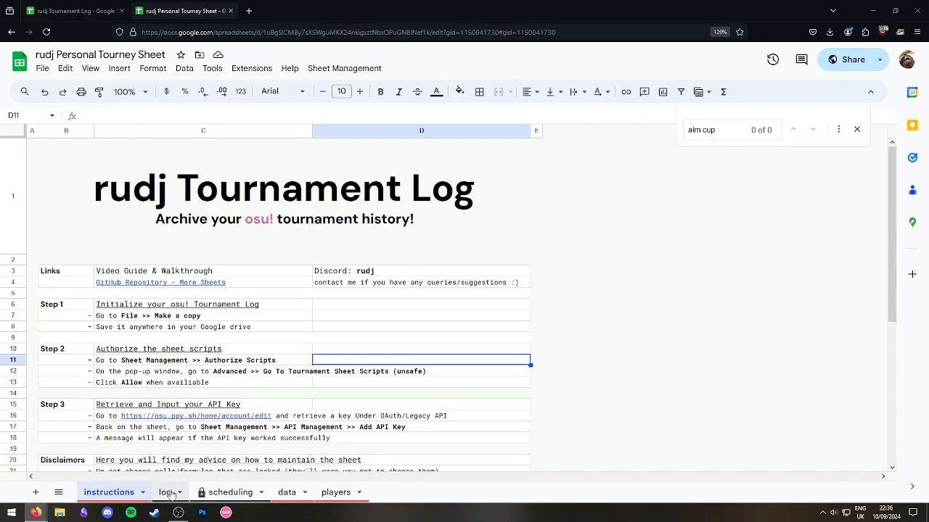
left_click(164, 492)
scroll(194, 301, "down", 2)
View the log full screen, looking over the Aim Cup and Conyoh Cup entries.
key("F11")
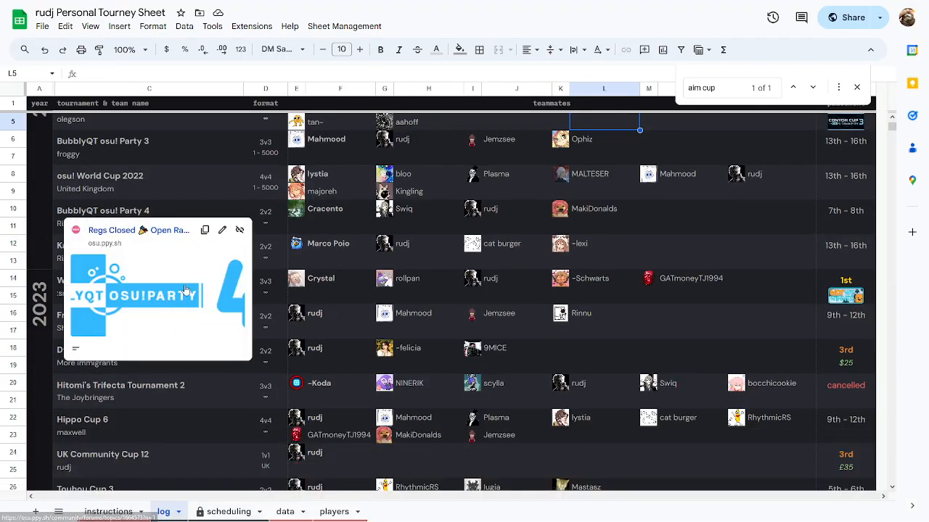
scroll(195, 302, "up", 2)
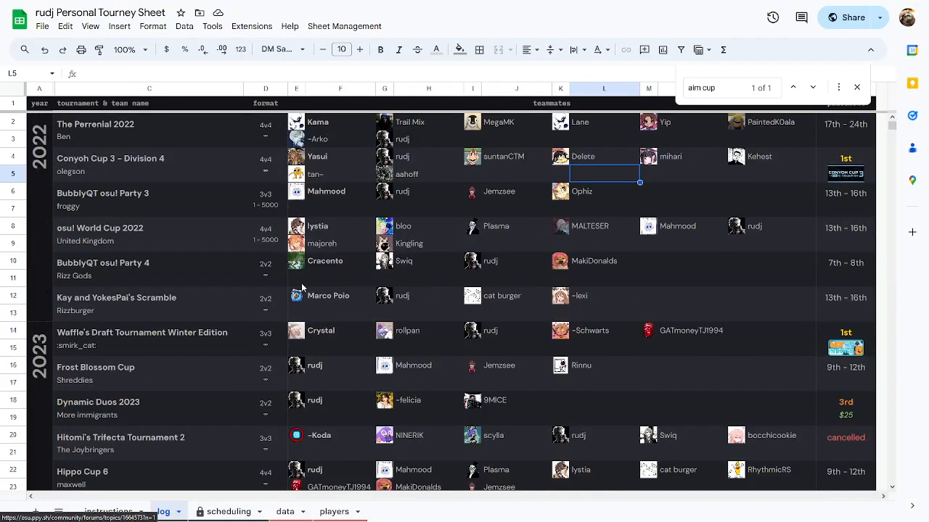
left_click(856, 87)
scroll(473, 320, "up", 20)
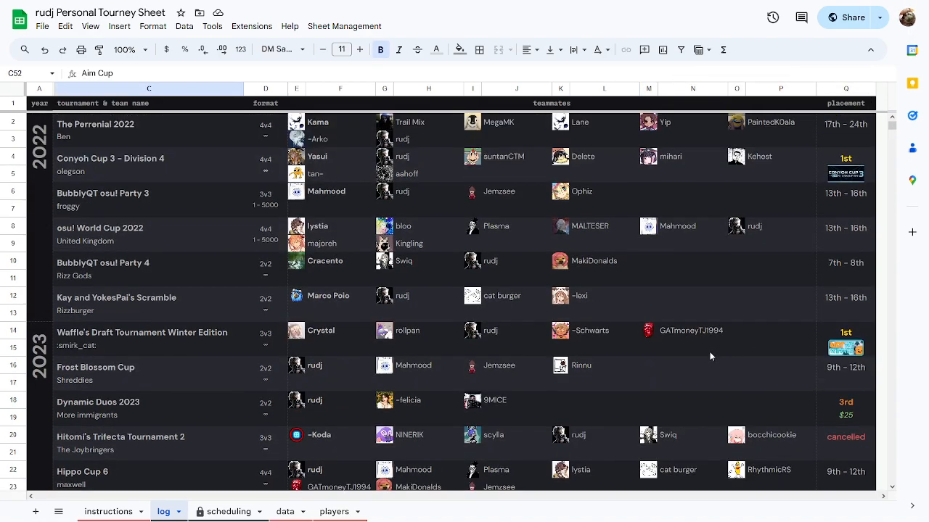
left_click(853, 177)
scroll(821, 204, "down", 10)
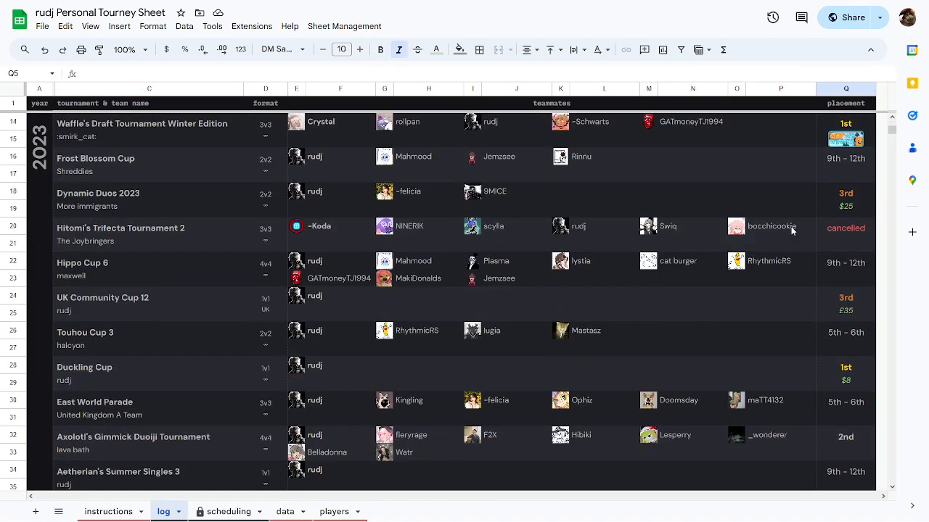
scroll(732, 281, "down", 6)
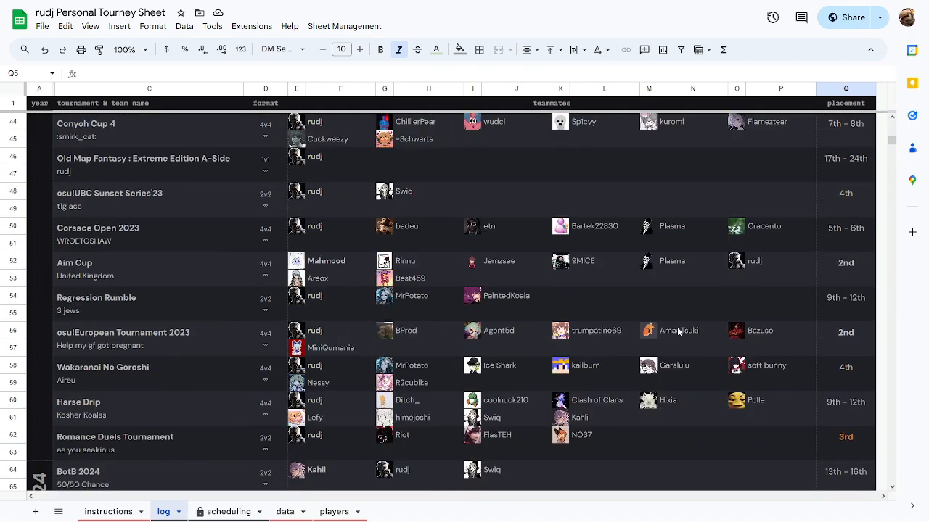
scroll(669, 330, "up", 16)
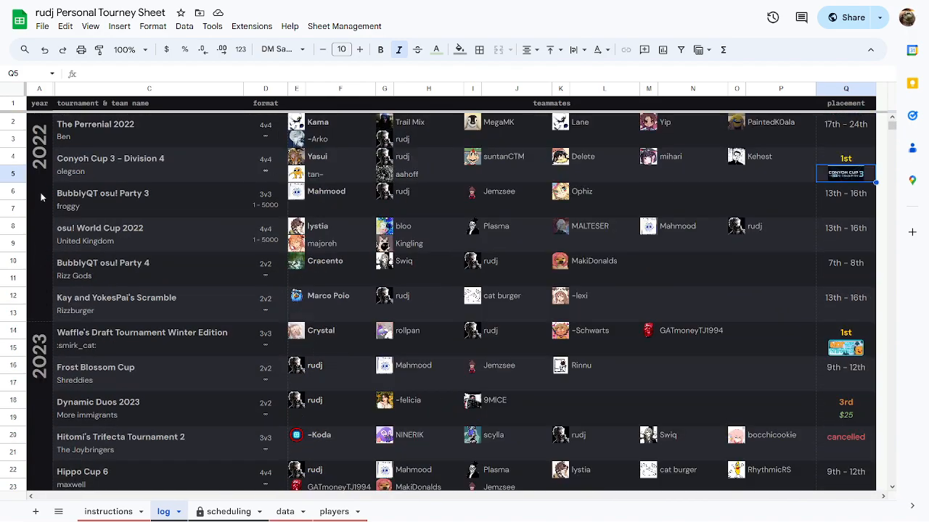
Browse the log's 2022 year block and lower entries, then exit full screen.
left_click(42, 171)
left_click(44, 294)
left_click(39, 316)
scroll(151, 247, "down", 6)
scroll(308, 269, "down", 14)
scroll(642, 304, "down", 7)
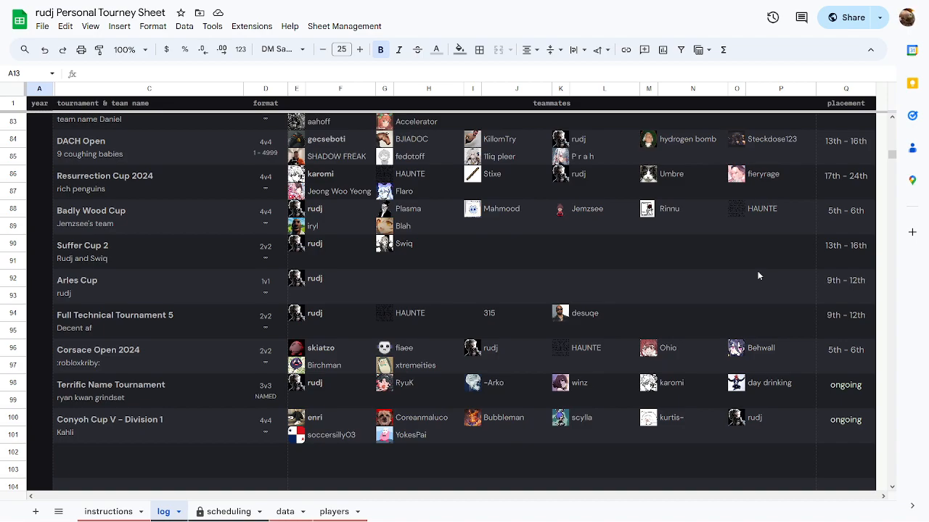
scroll(564, 270, "down", 5)
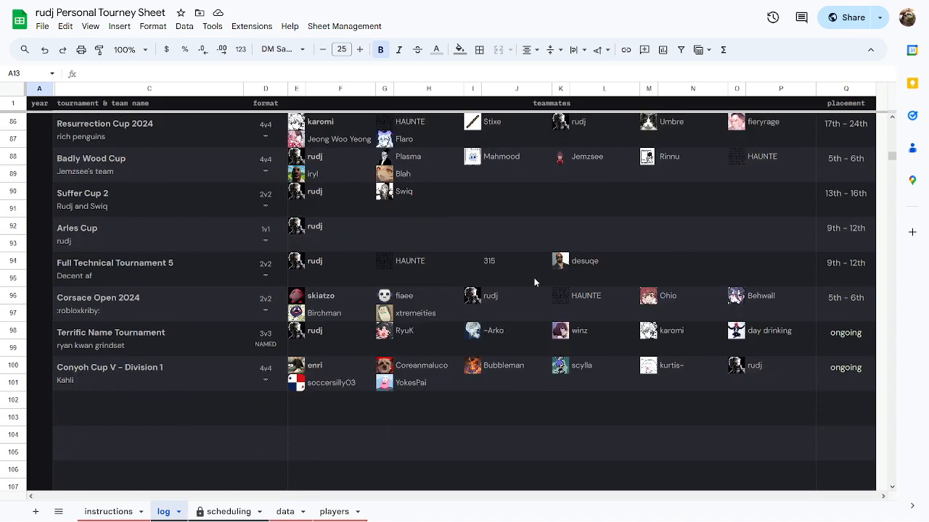
scroll(520, 342, "up", 7)
scroll(531, 342, "up", 20)
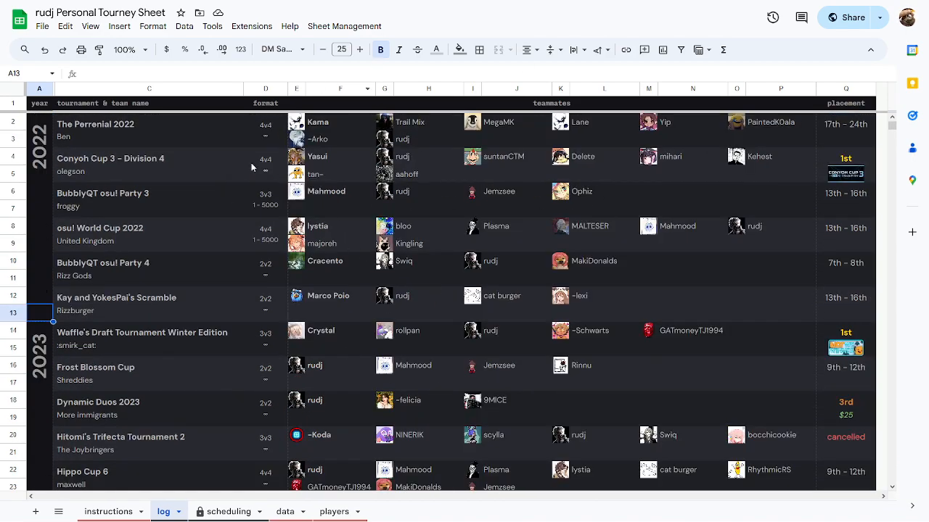
key("F11")
Review the instructions tab's Video Guide & Walkthrough and contact note cells.
scroll(405, 253, "down", 1)
scroll(392, 252, "up", 1)
left_click(174, 237)
left_click(109, 491)
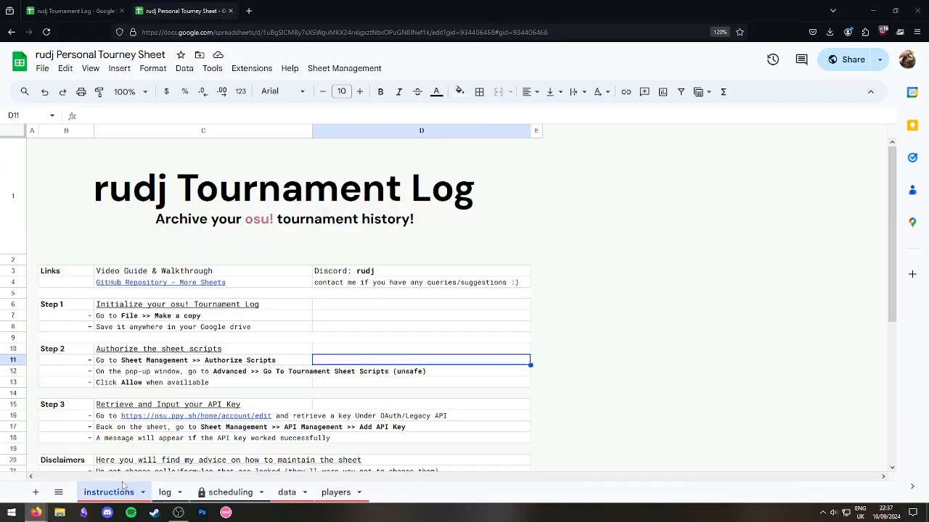
left_click(209, 273)
left_click(434, 339)
left_click(359, 282)
left_click(406, 372)
left_click(354, 283)
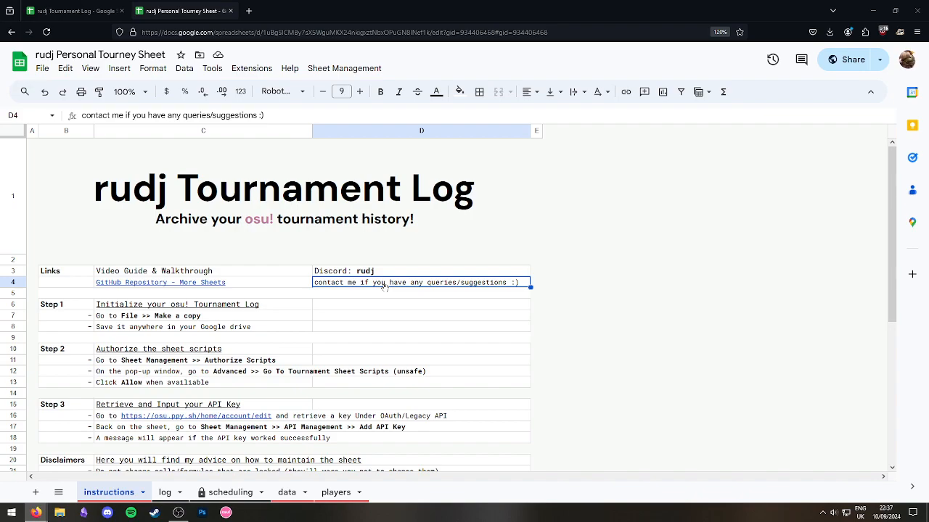
scroll(309, 426, "down", 5)
scroll(305, 399, "up", 5)
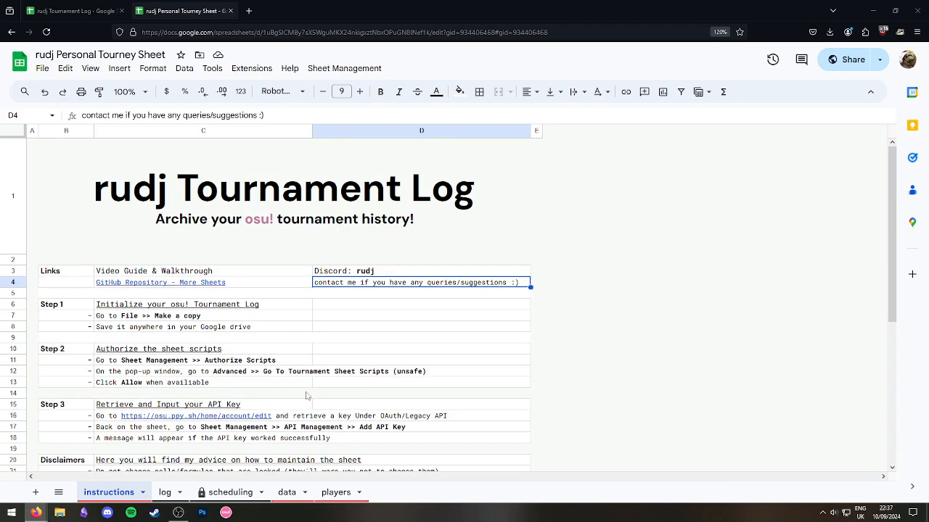